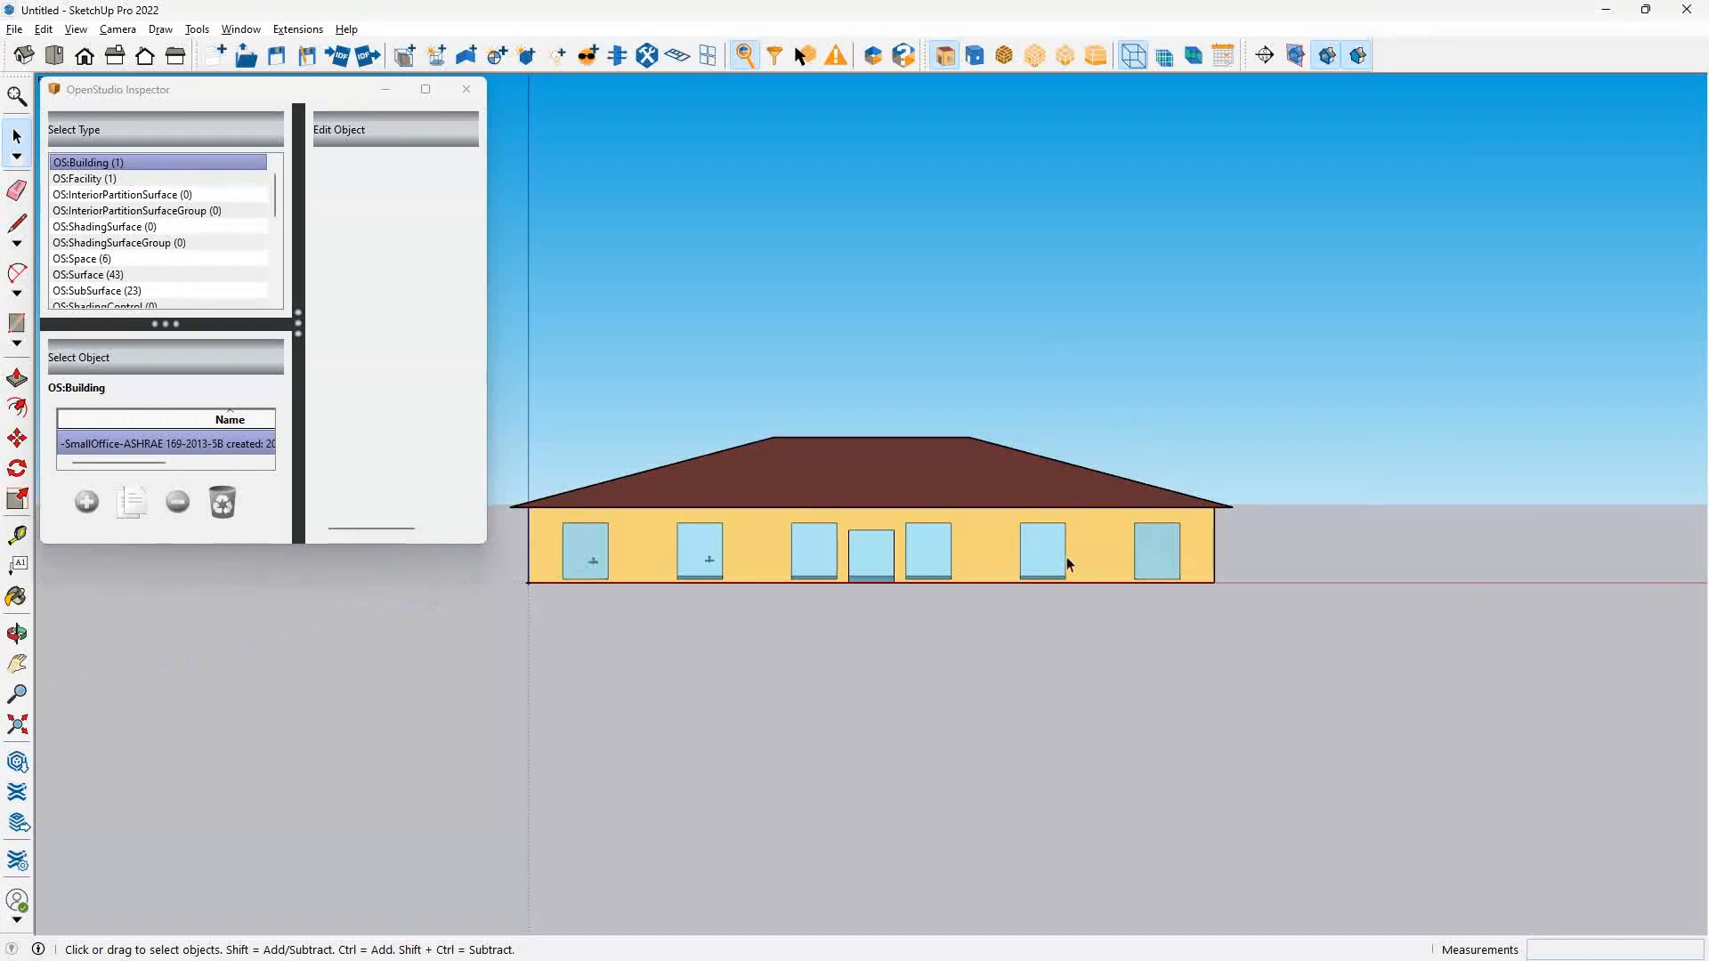
Switch to the Snipping Tool and maximize its window.
{"action": "scroll", "coordinate": [1147, 558], "scroll_direction": "up", "scroll_amount": 3}
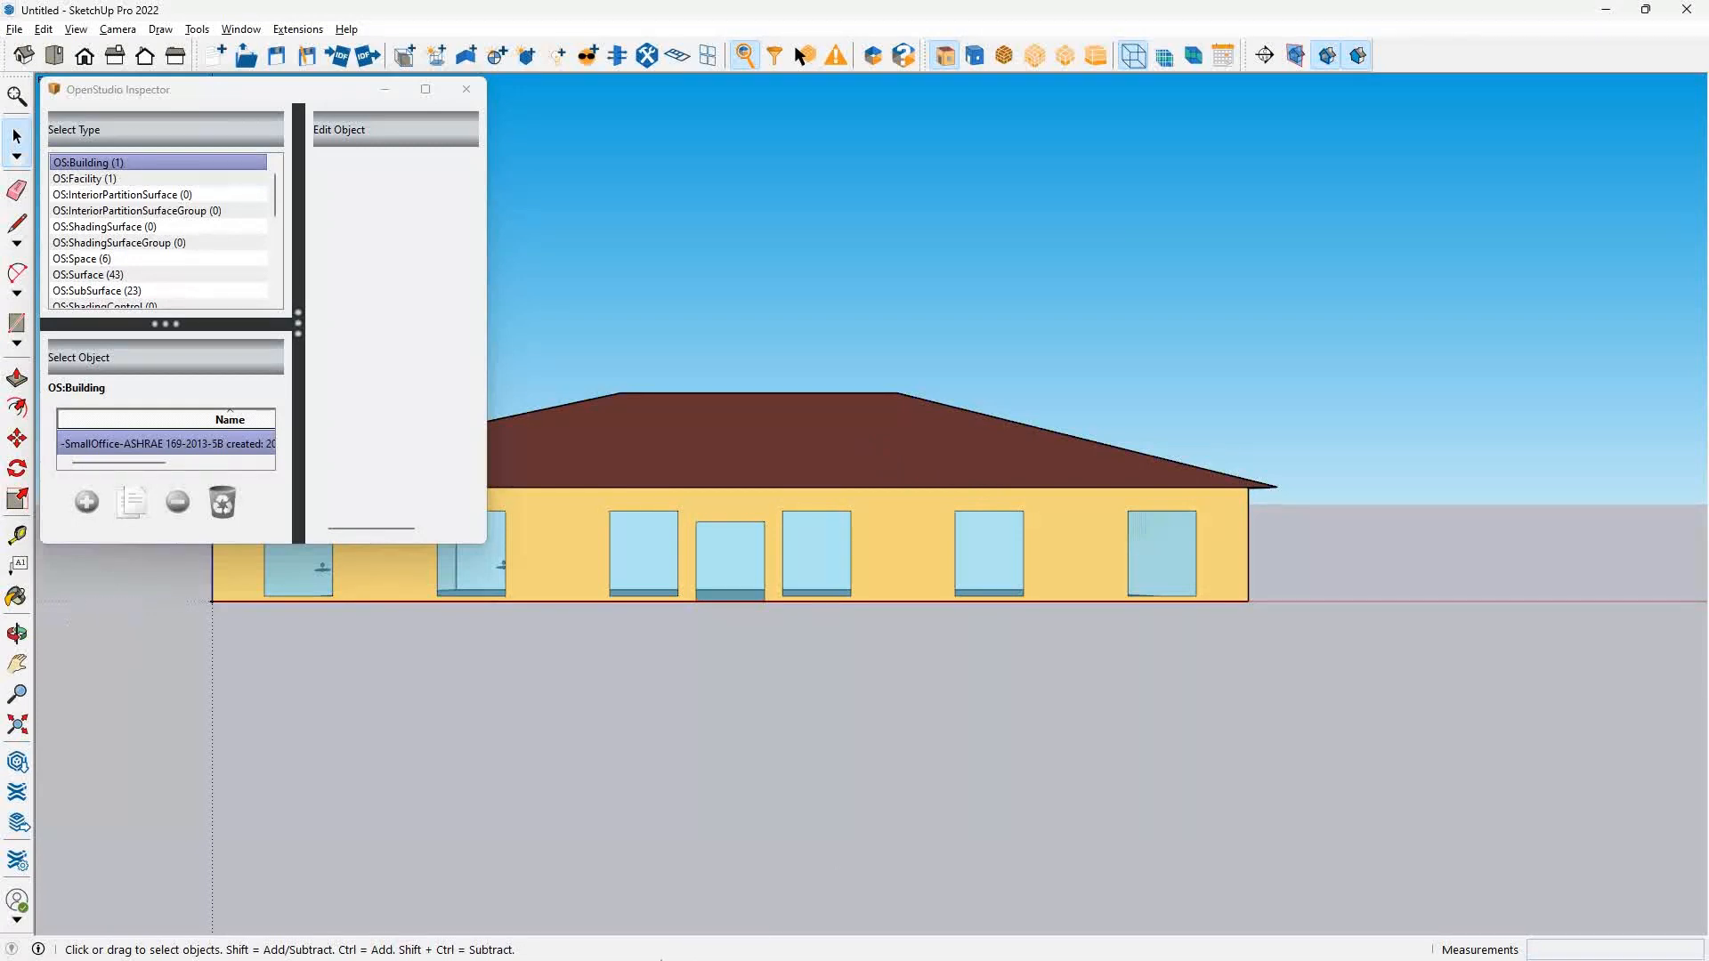
{"action": "key", "text": "alt+Tab"}
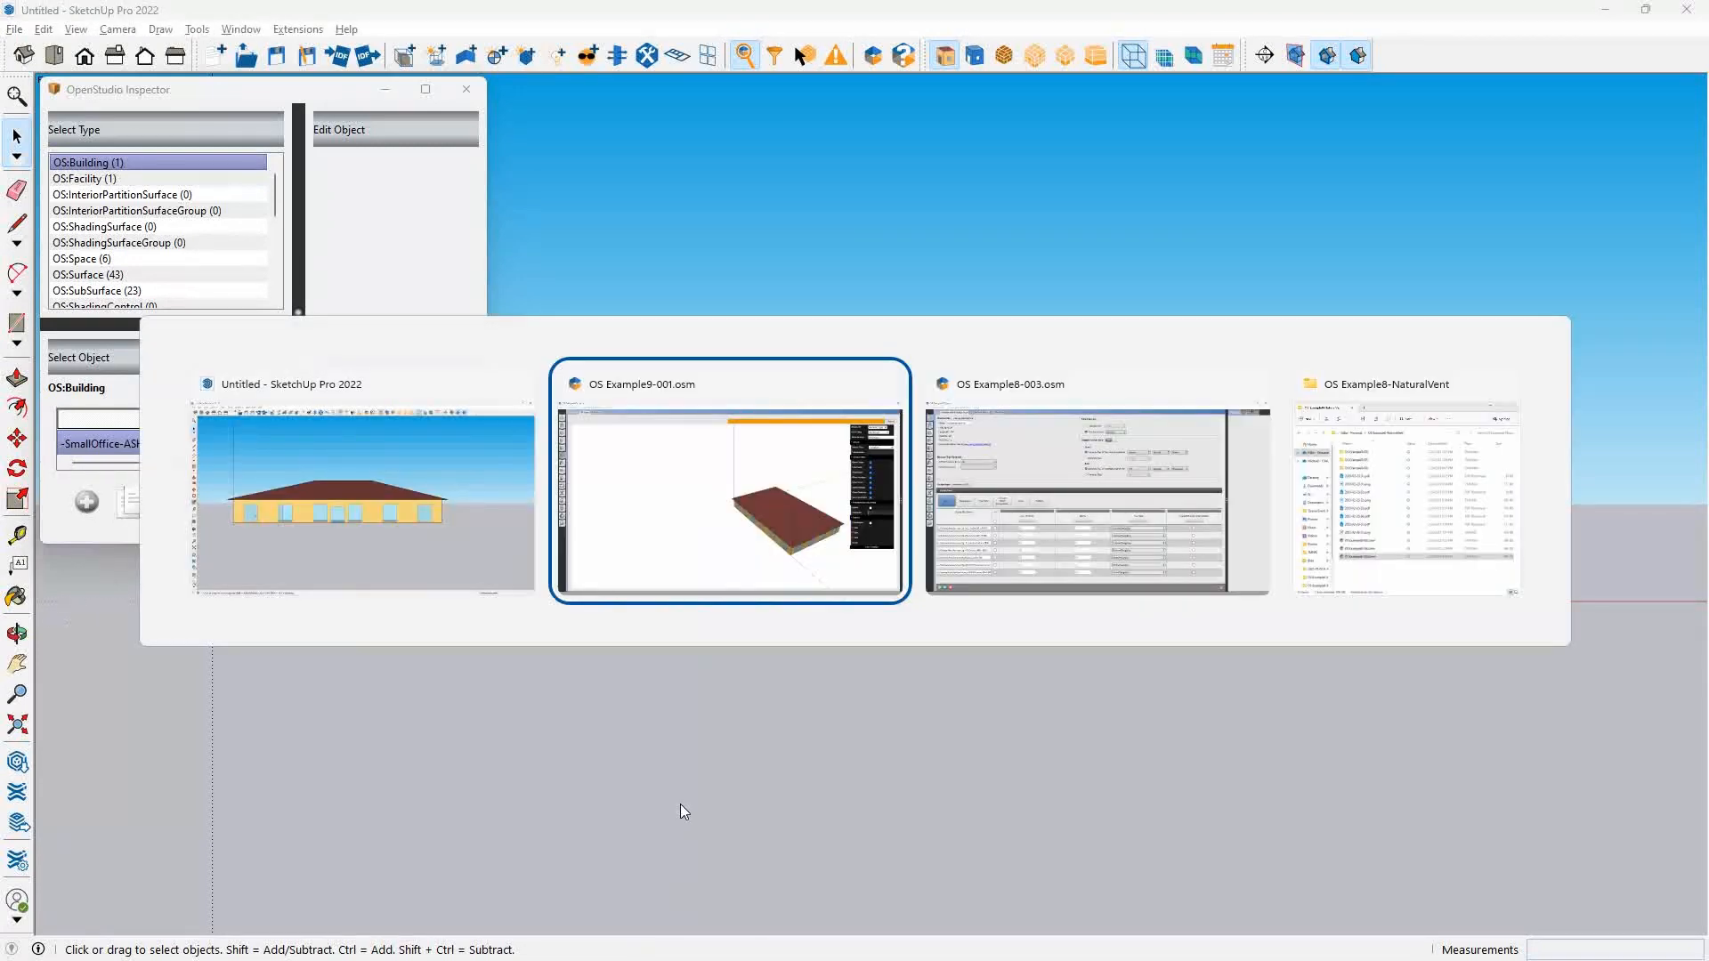
{"action": "key", "text": "alt+Tab"}
{"action": "key", "text": "alt+Tab"}
{"action": "key", "text": "alt+Tab"}
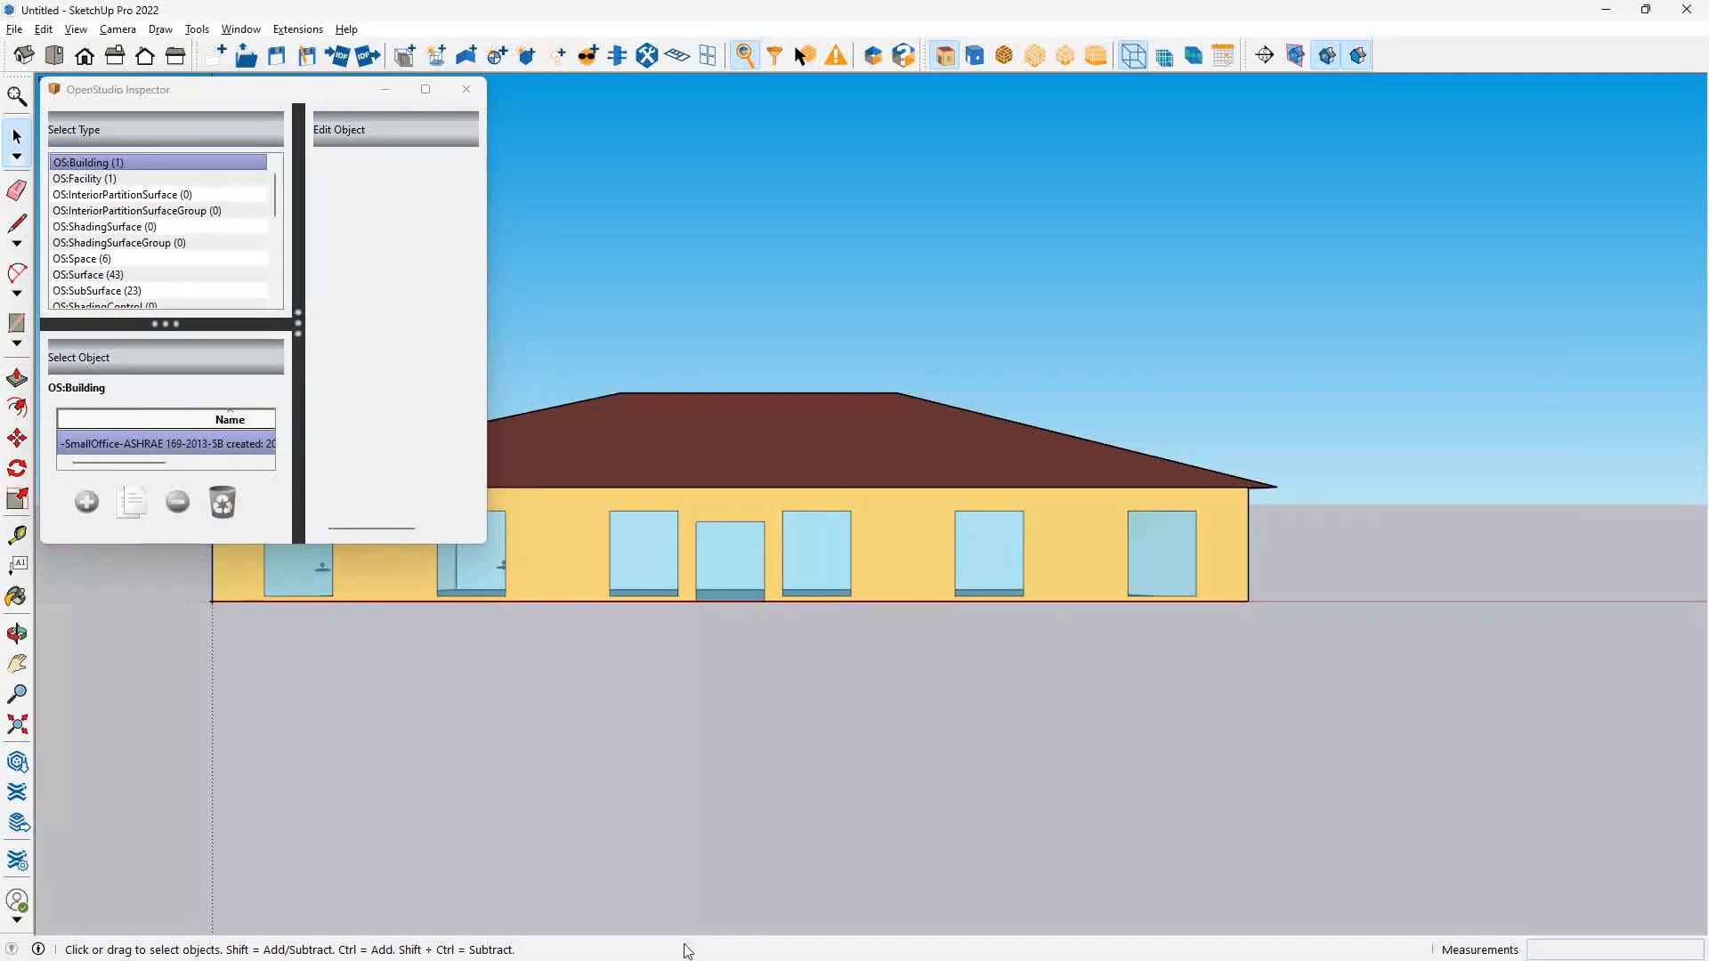
{"action": "left_click", "coordinate": [671, 940]}
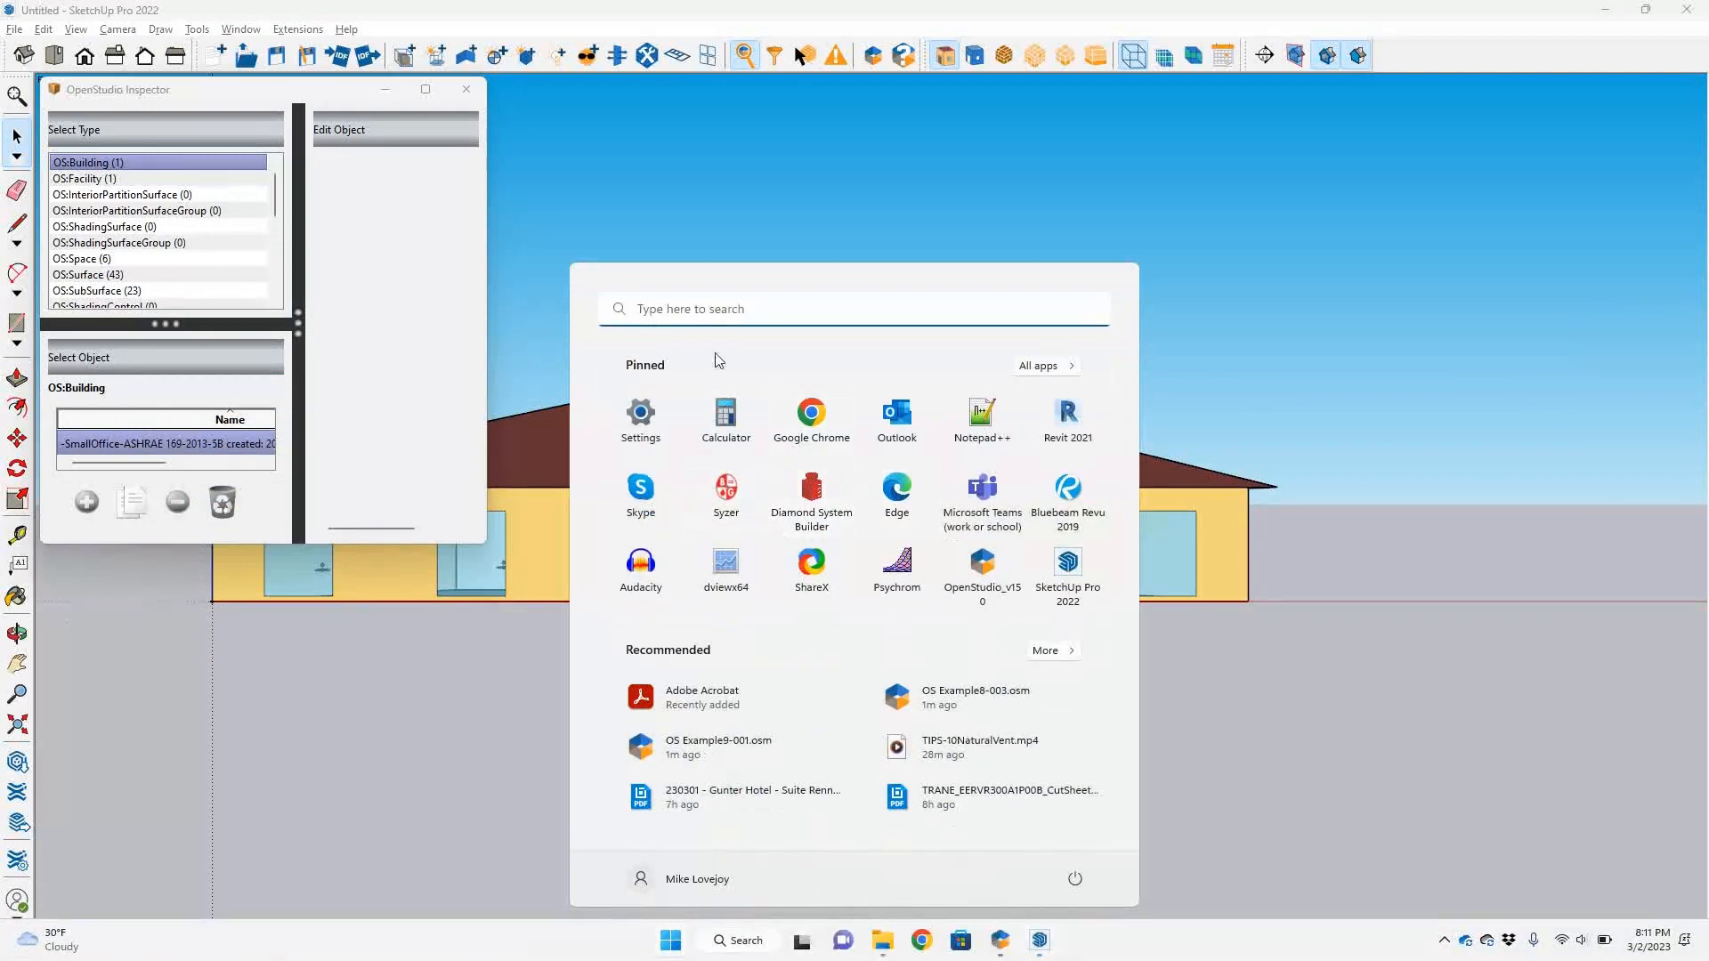
{"action": "left_click", "coordinate": [747, 311]}
{"action": "type", "text": "sn"}
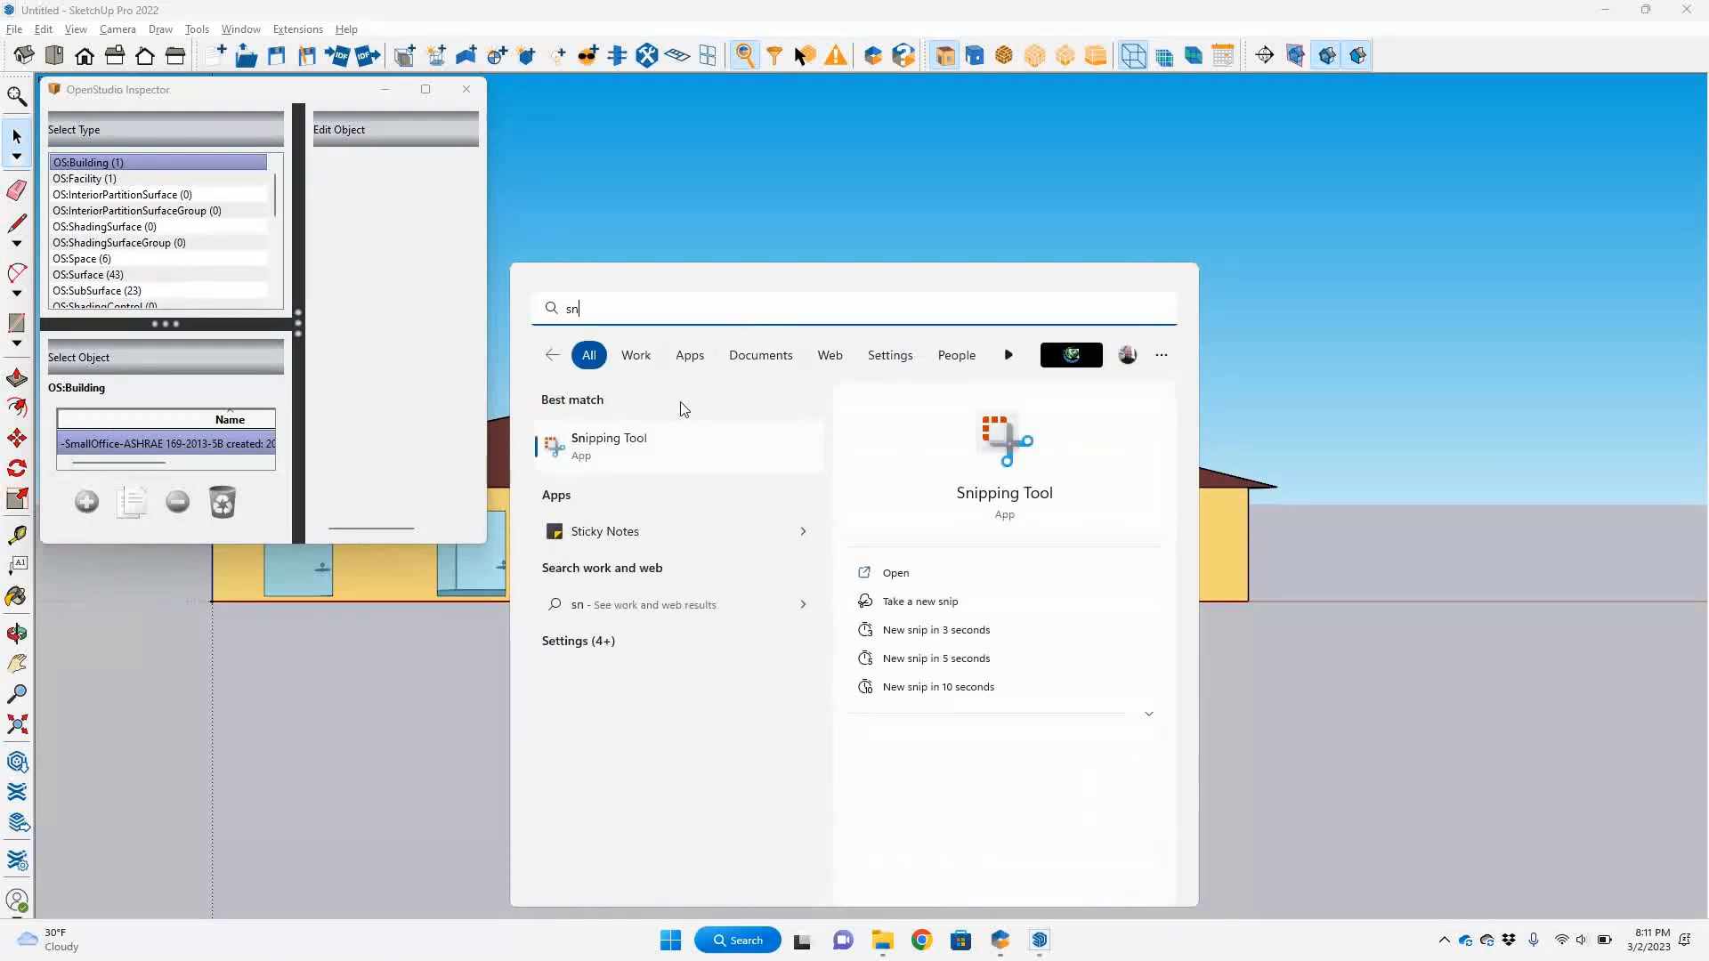
{"action": "left_click", "coordinate": [611, 445]}
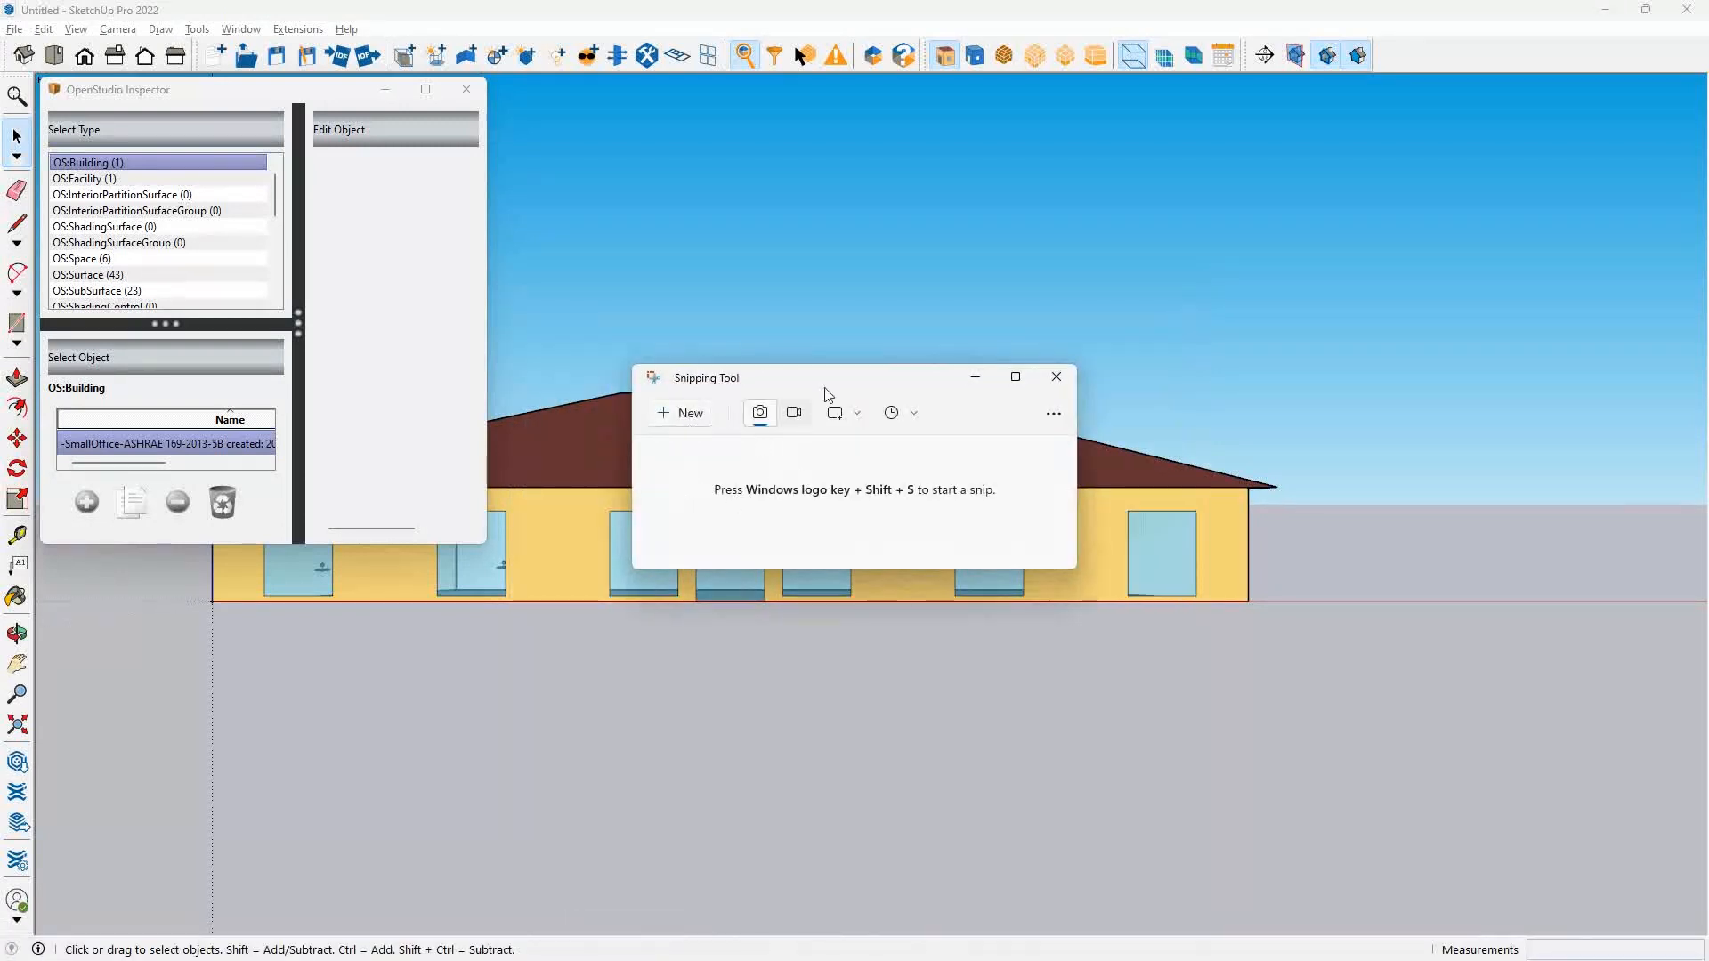
{"action": "left_click", "coordinate": [1015, 377]}
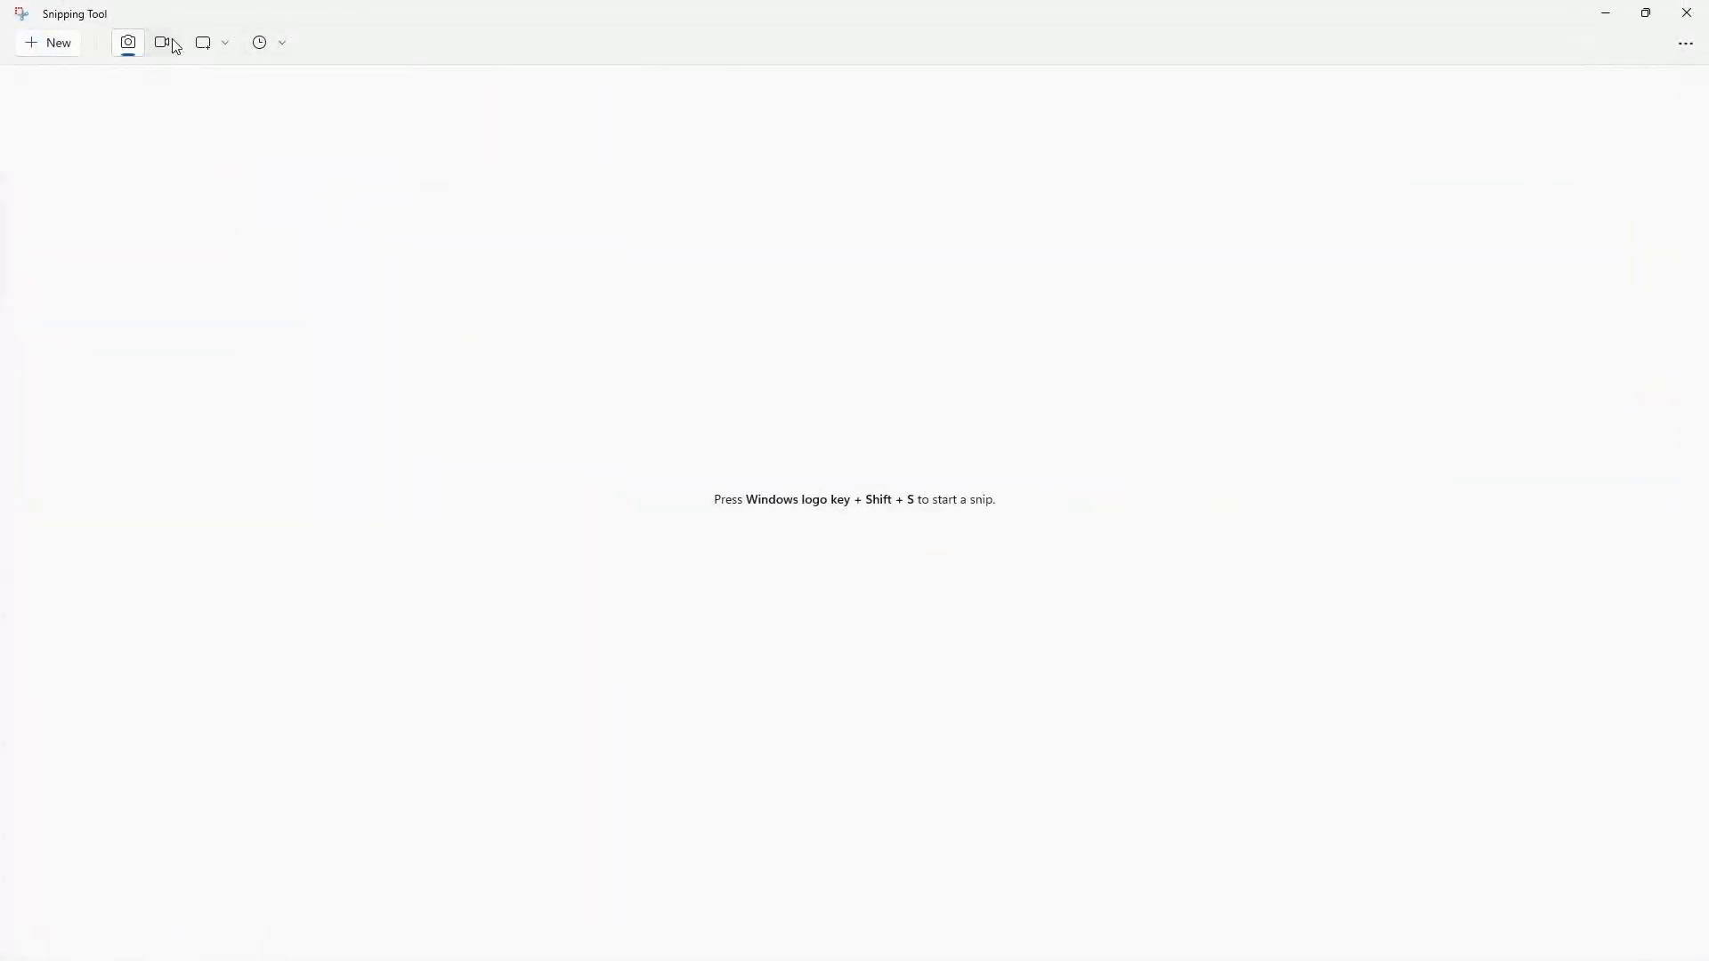
Capture a rectangular snip of the building elevation's right-hand part with roof, windows and ground, and maximize the resulting snip window.
{"action": "left_click", "coordinate": [54, 46]}
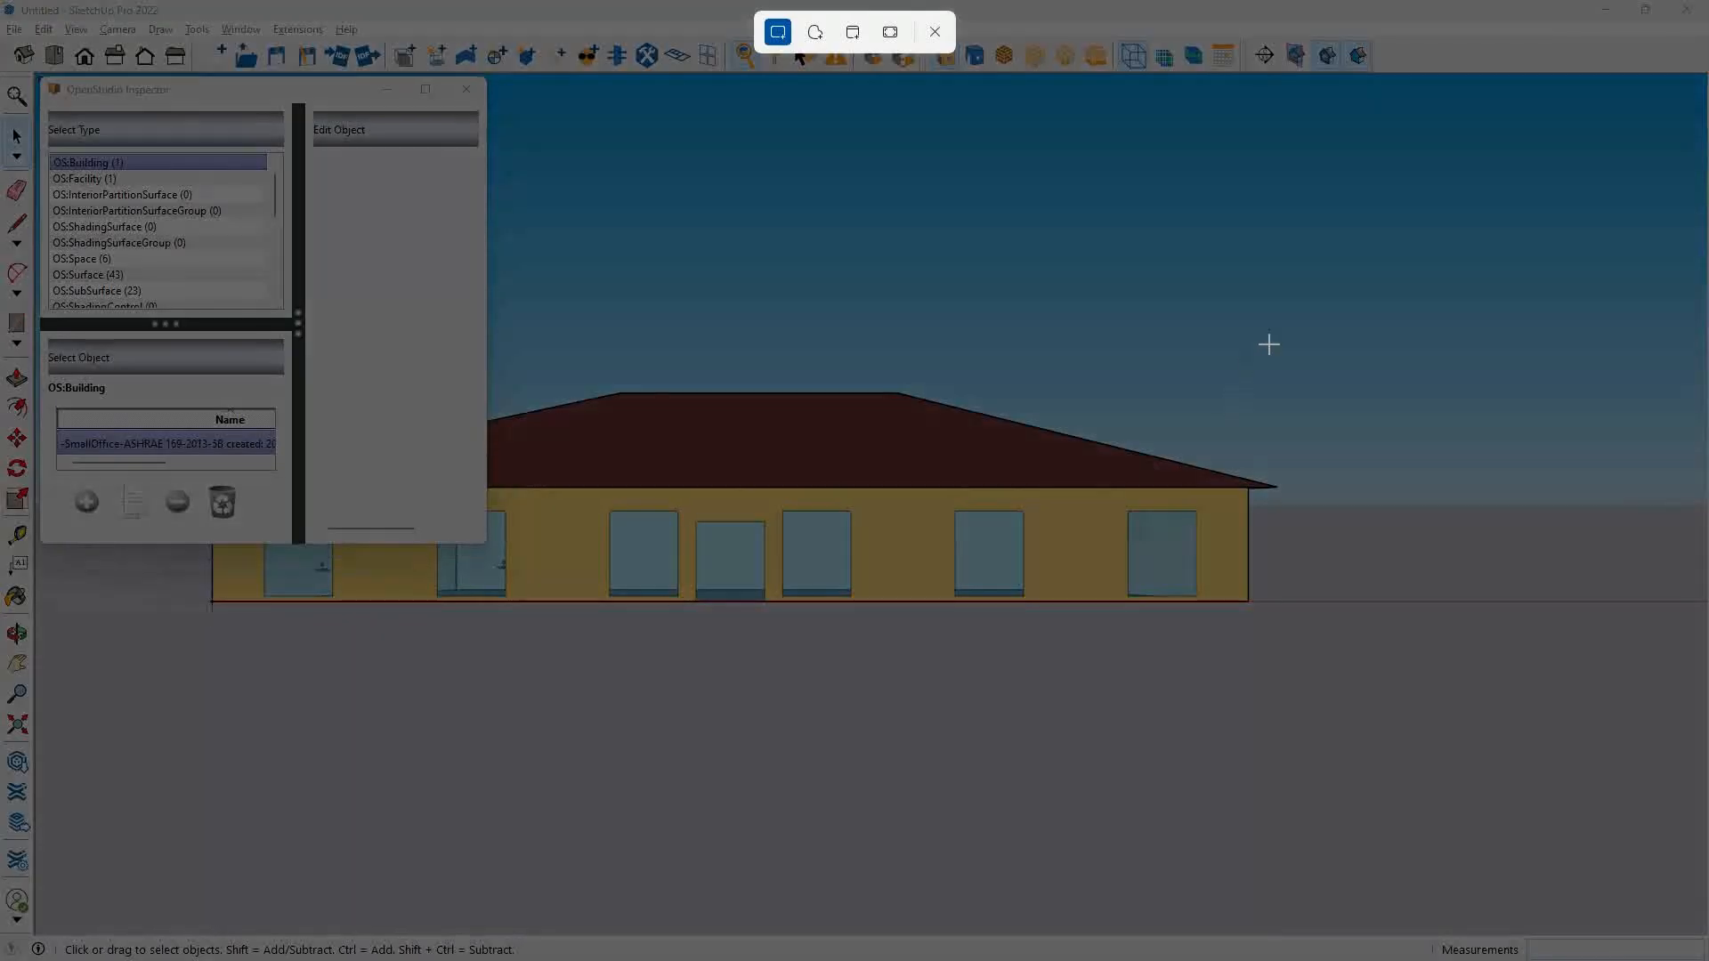
{"action": "left_click_drag", "start_coordinate": [1327, 291], "coordinate": [656, 698]}
{"action": "key", "text": "alt+Tab"}
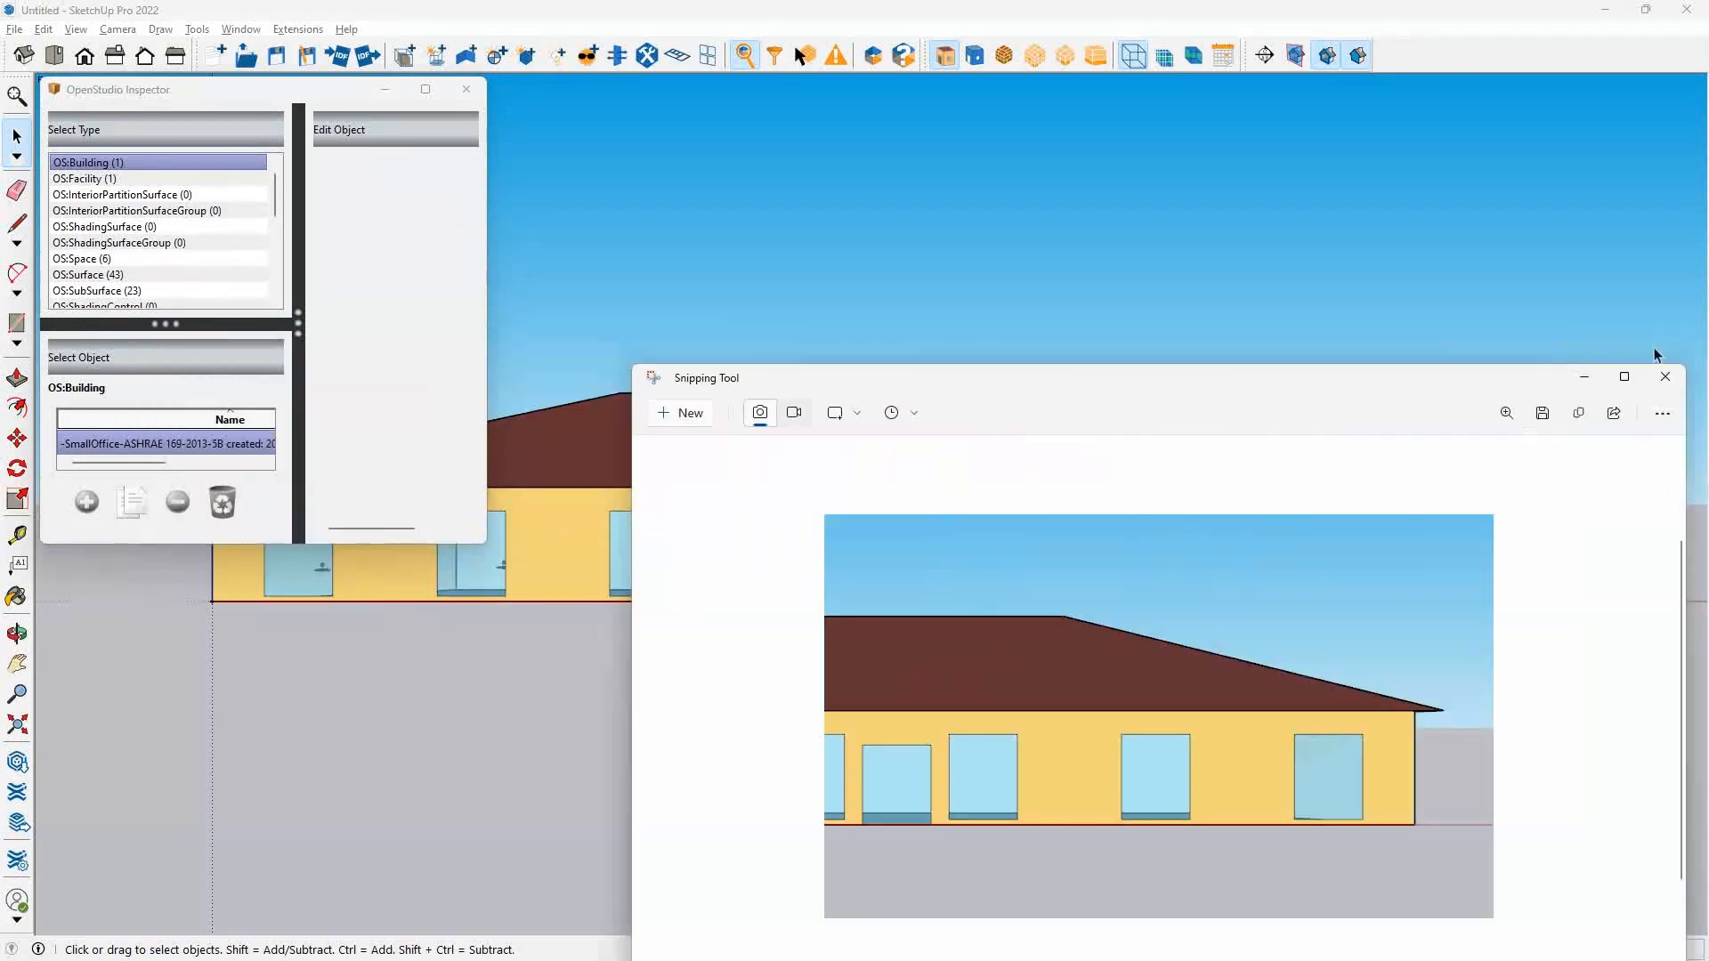
{"action": "left_click", "coordinate": [1624, 376]}
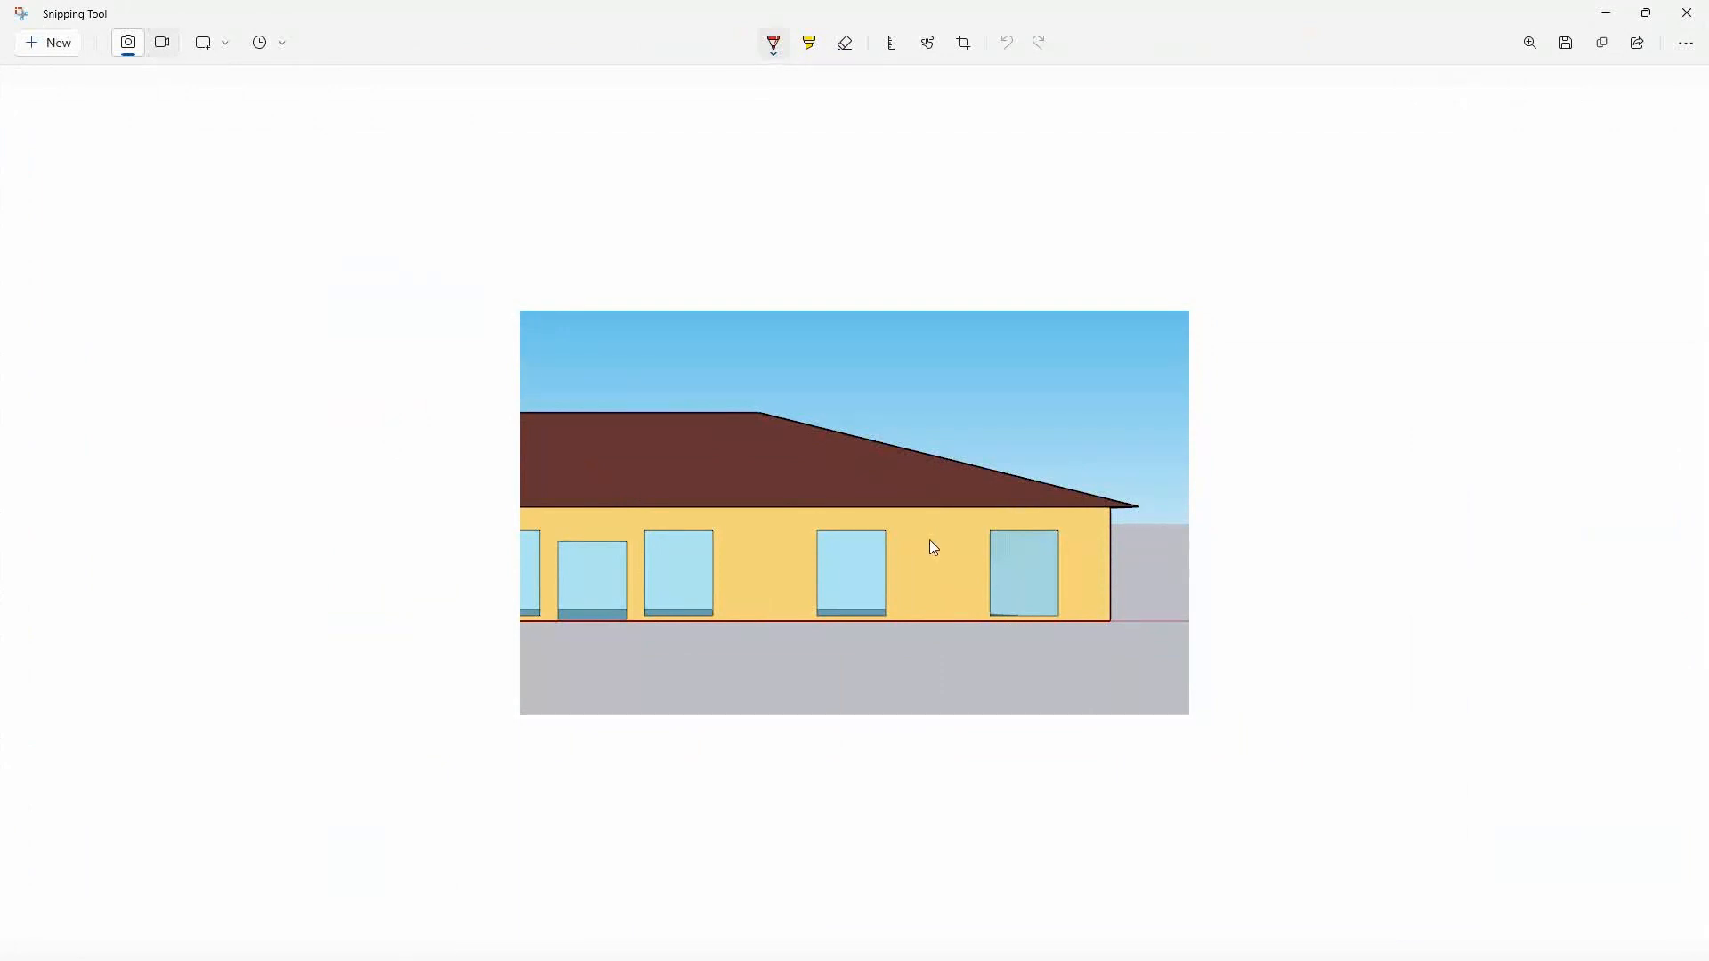
Draw red airflow arrows at the two right-hand windows and a boxed roof vent, plus a blue horizontal line across the lower roof.
{"action": "scroll", "coordinate": [931, 539], "scroll_direction": "up", "scroll_amount": 3, "text": "ctrl"}
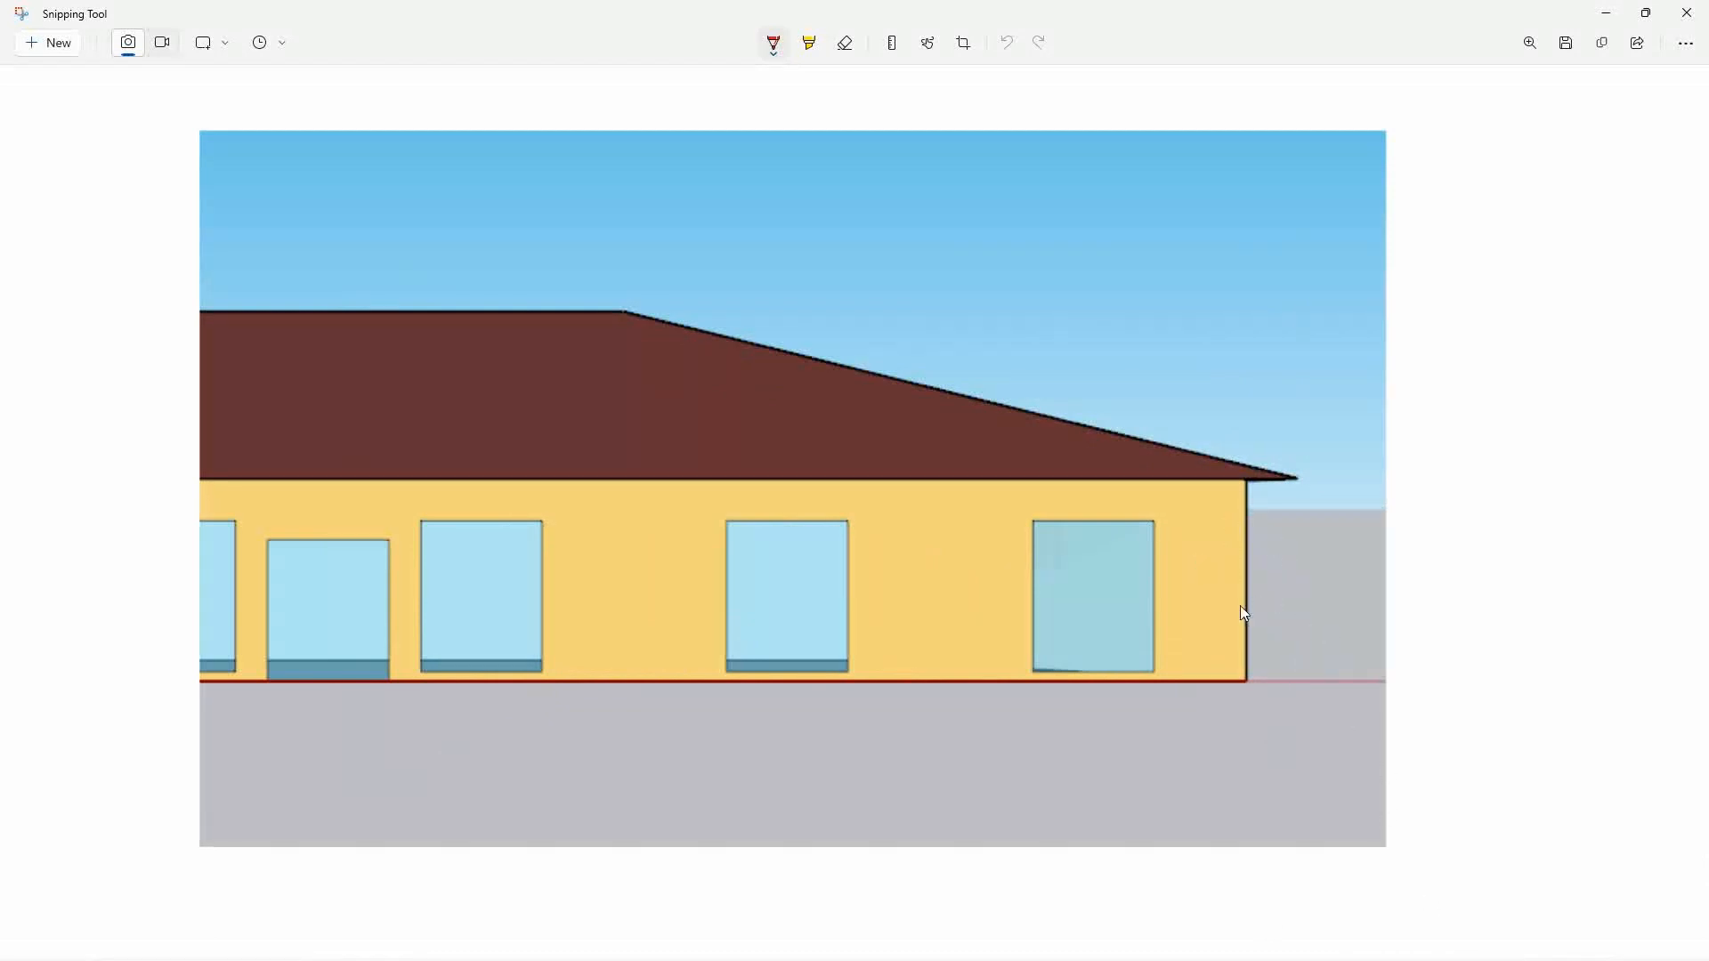
{"action": "left_click_drag", "start_coordinate": [1152, 648], "coordinate": [1138, 647]}
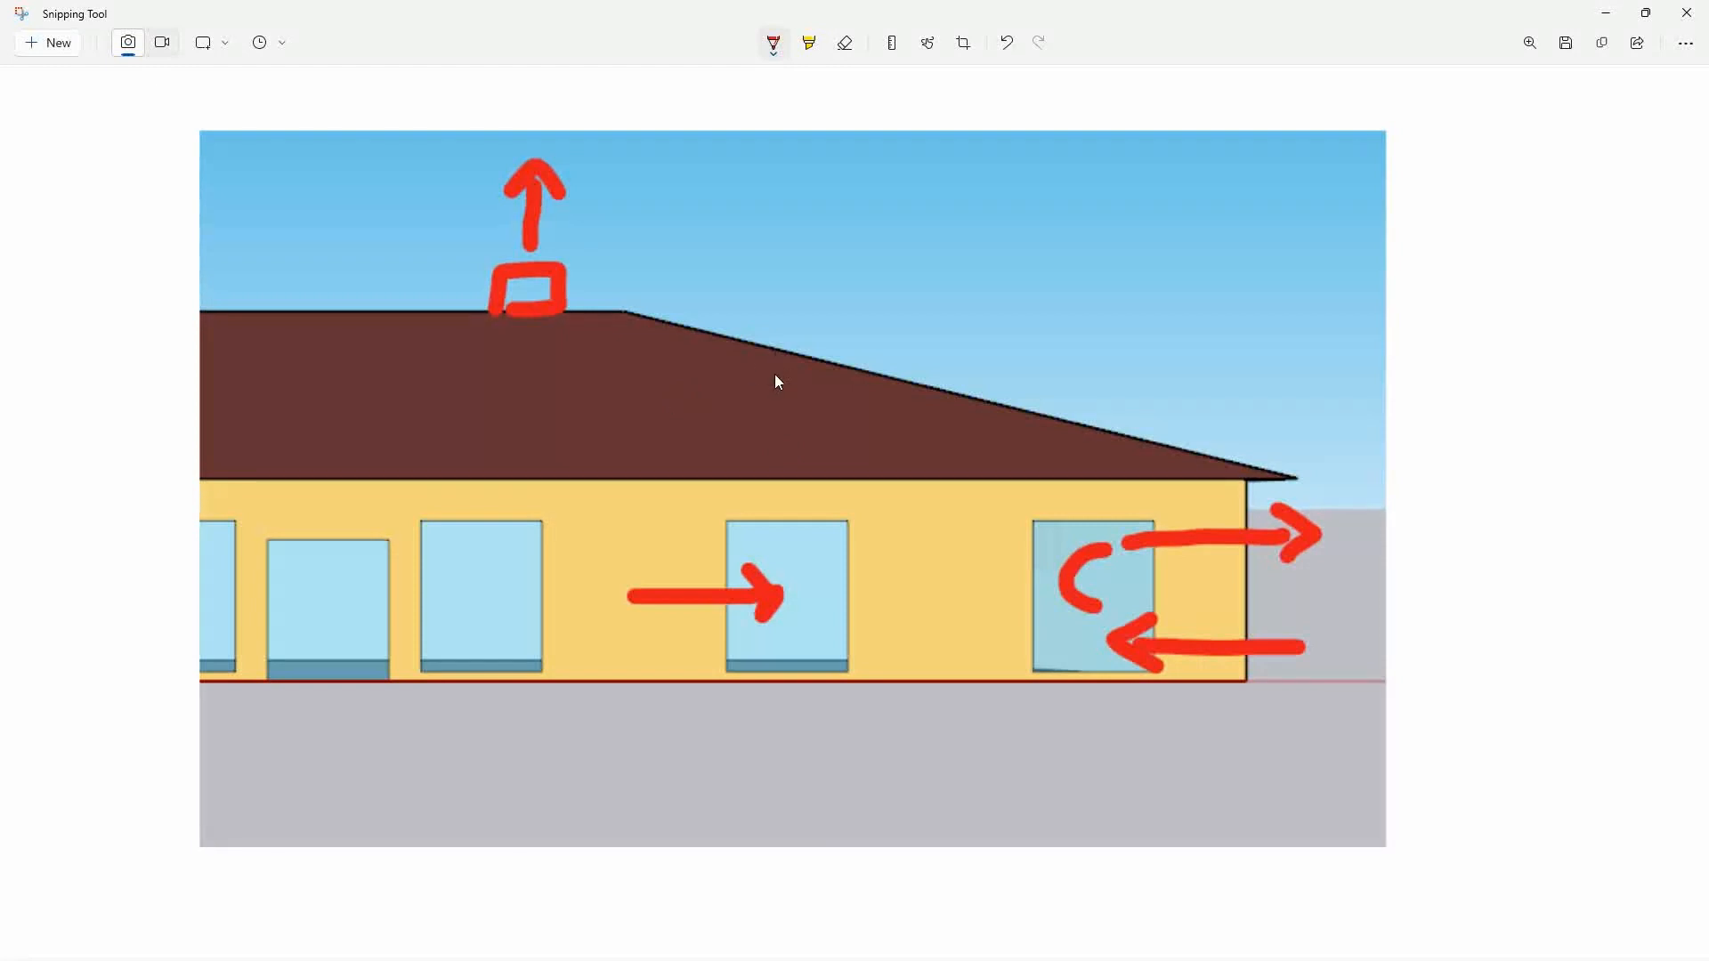
{"action": "left_click", "coordinate": [774, 44]}
{"action": "left_click", "coordinate": [802, 223]}
{"action": "left_click_drag", "start_coordinate": [259, 445], "coordinate": [544, 445]}
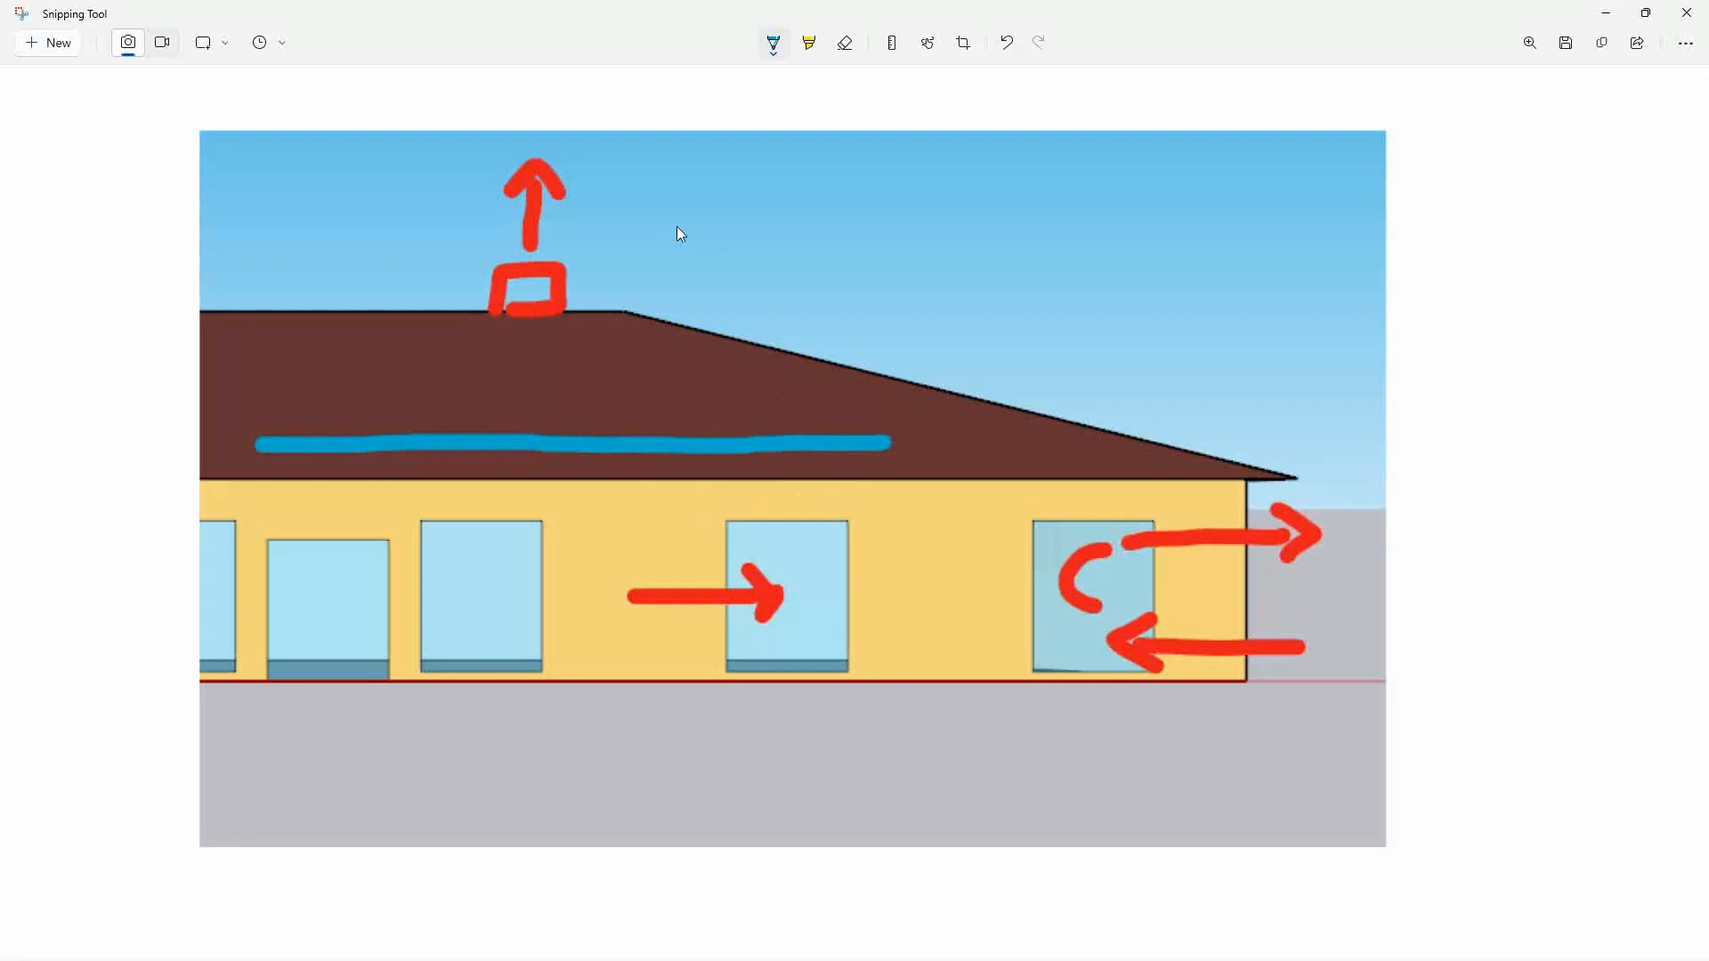
Add opposing orange arrows above and below the blue line's end, and green level lines on window and roof with a vertical double arrow.
{"action": "left_click", "coordinate": [776, 49]}
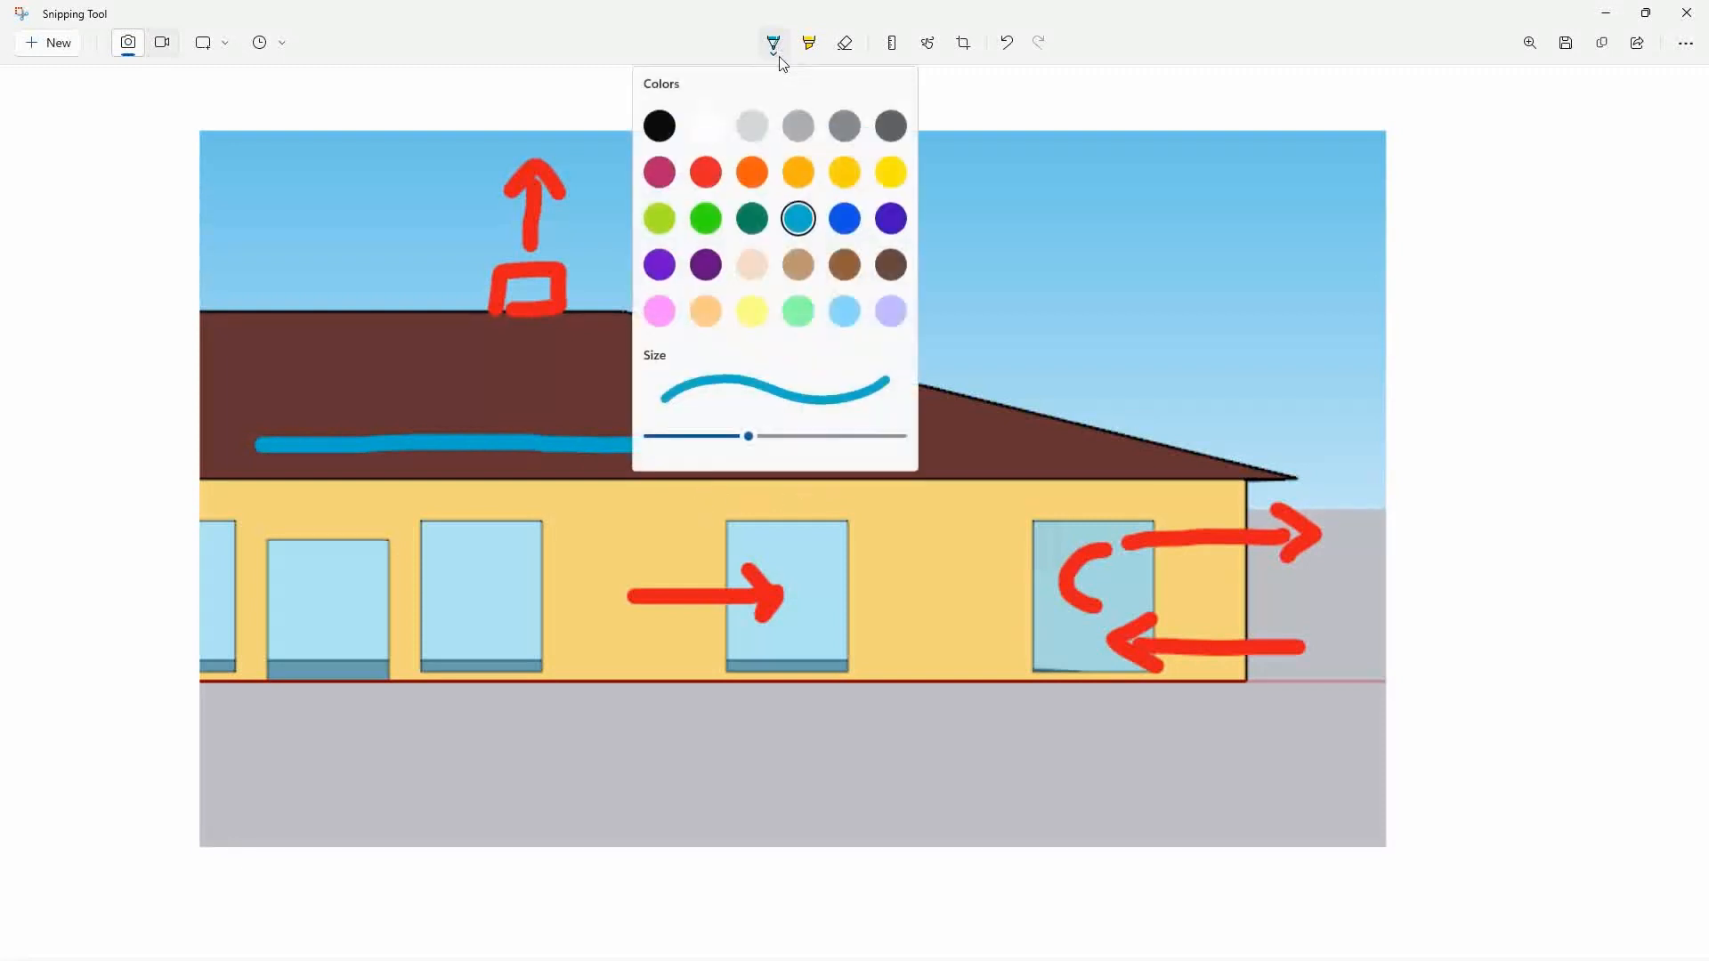
{"action": "left_click", "coordinate": [763, 176]}
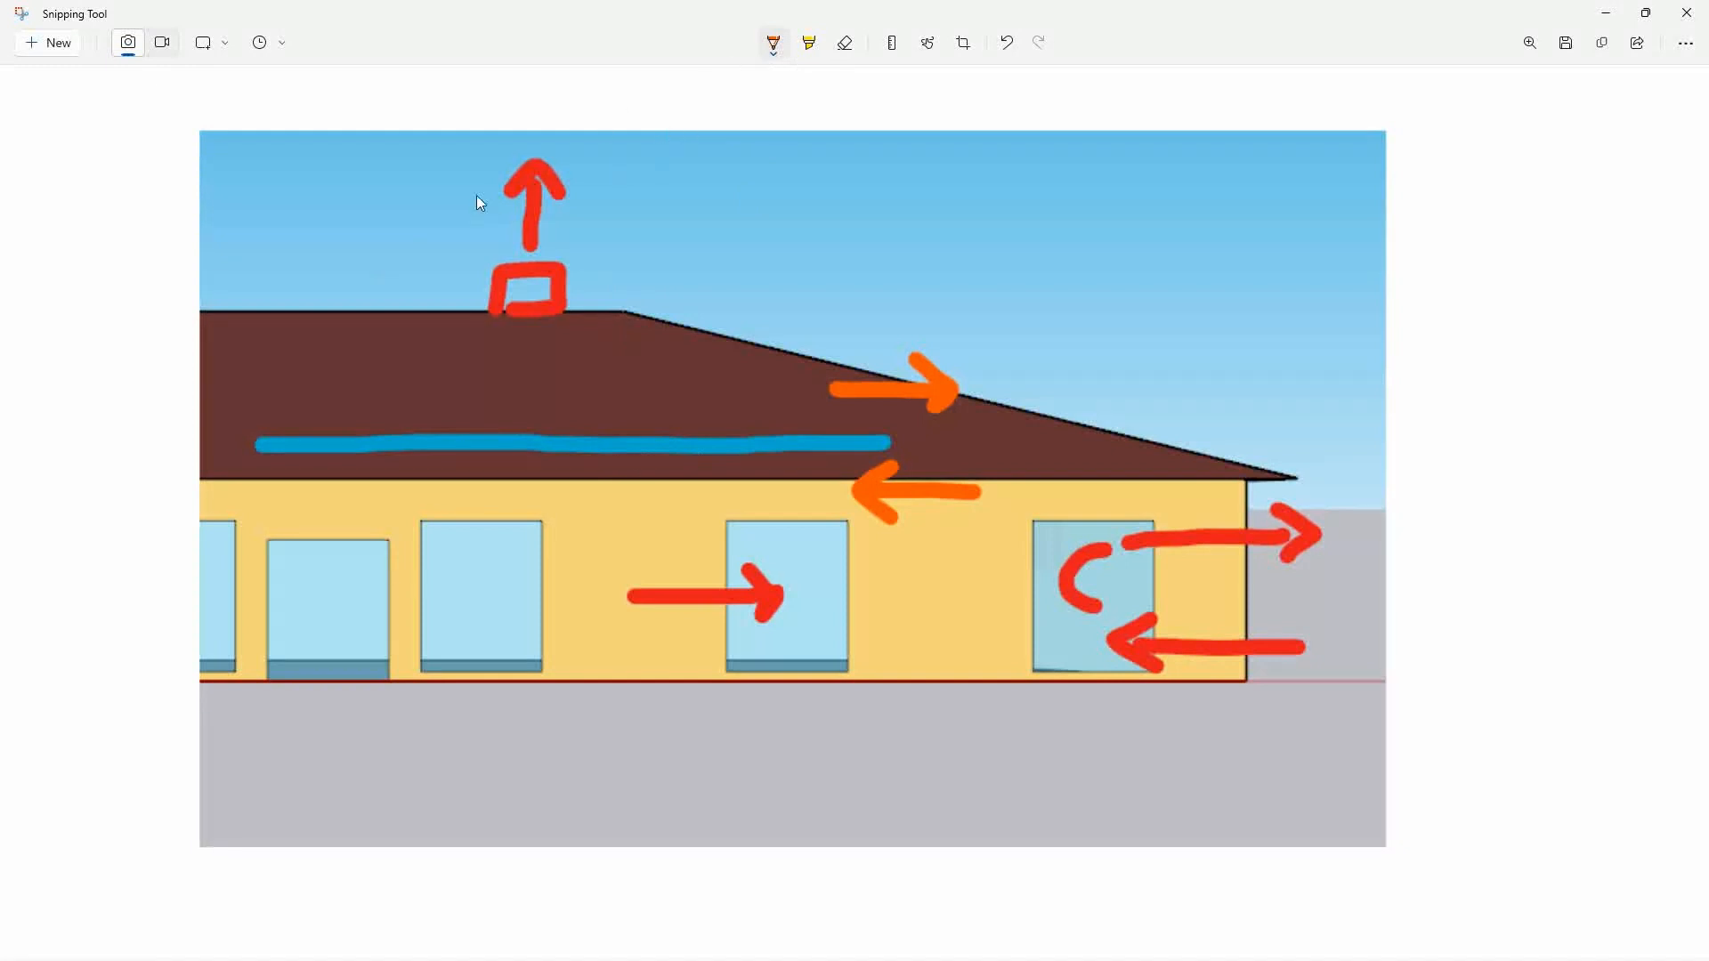
{"action": "left_click", "coordinate": [782, 53]}
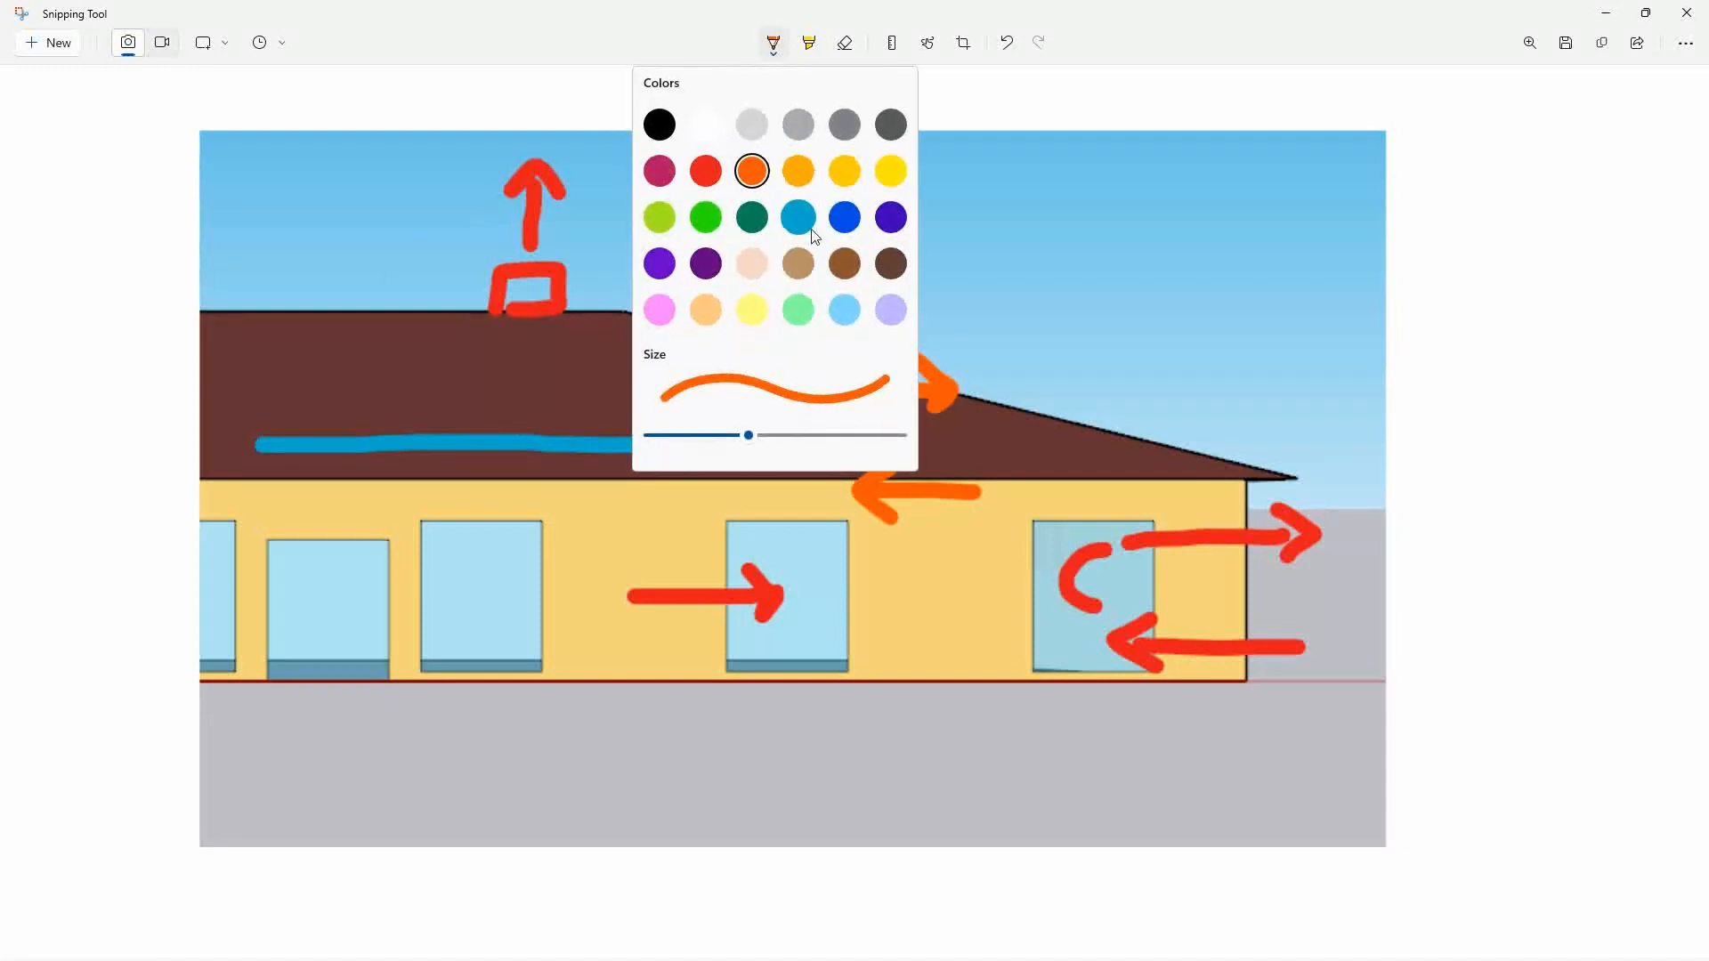
{"action": "left_click", "coordinate": [706, 217]}
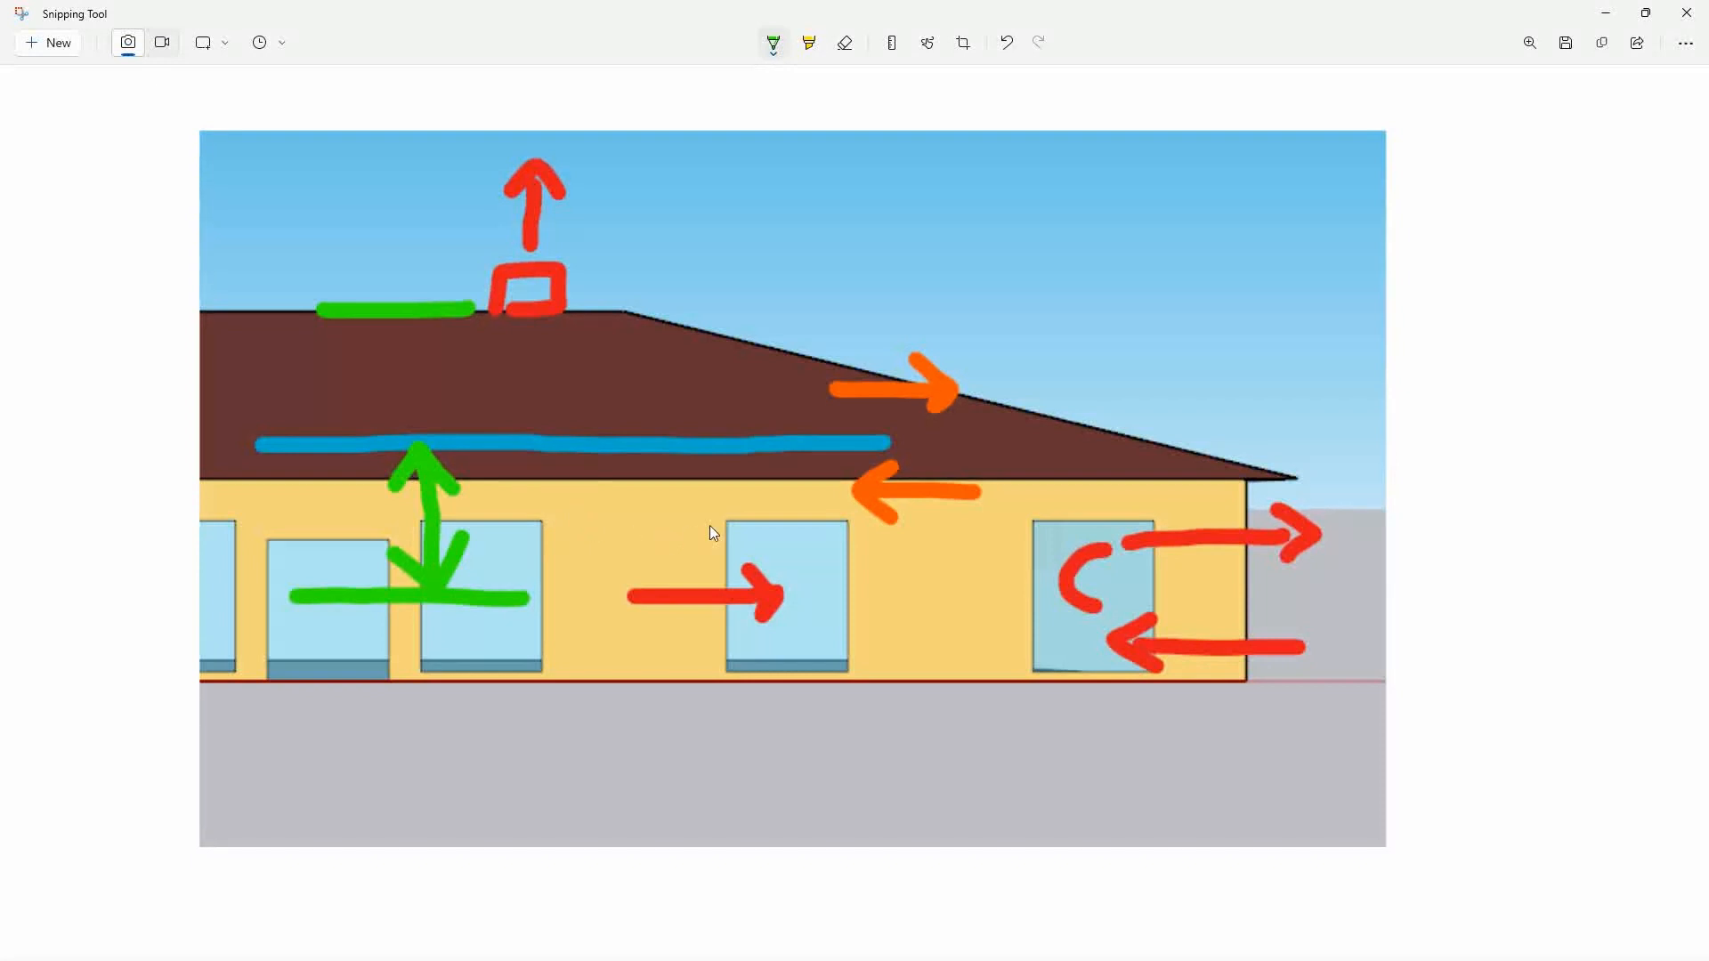
Switch to the OpenStudio model OS Example9-001.osm and remove the Add Wind and Stack Open Area measure.
{"action": "key", "text": "alt+Tab"}
{"action": "key", "text": "alt+Tab"}
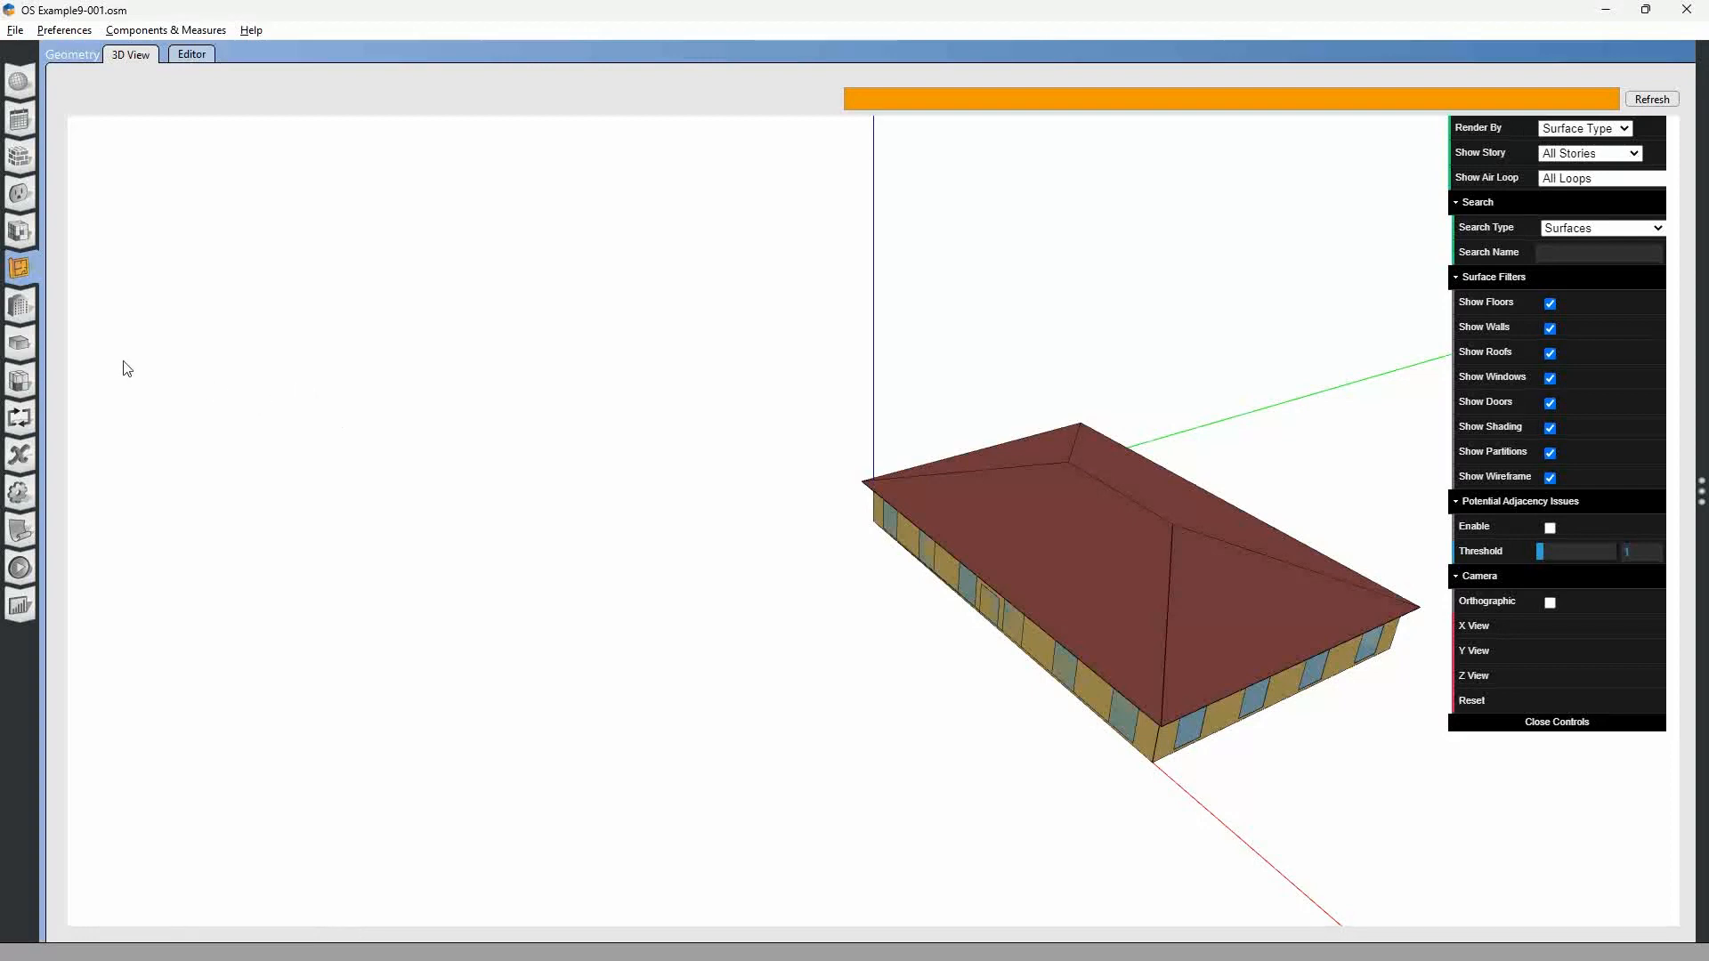
{"action": "left_click", "coordinate": [22, 383]}
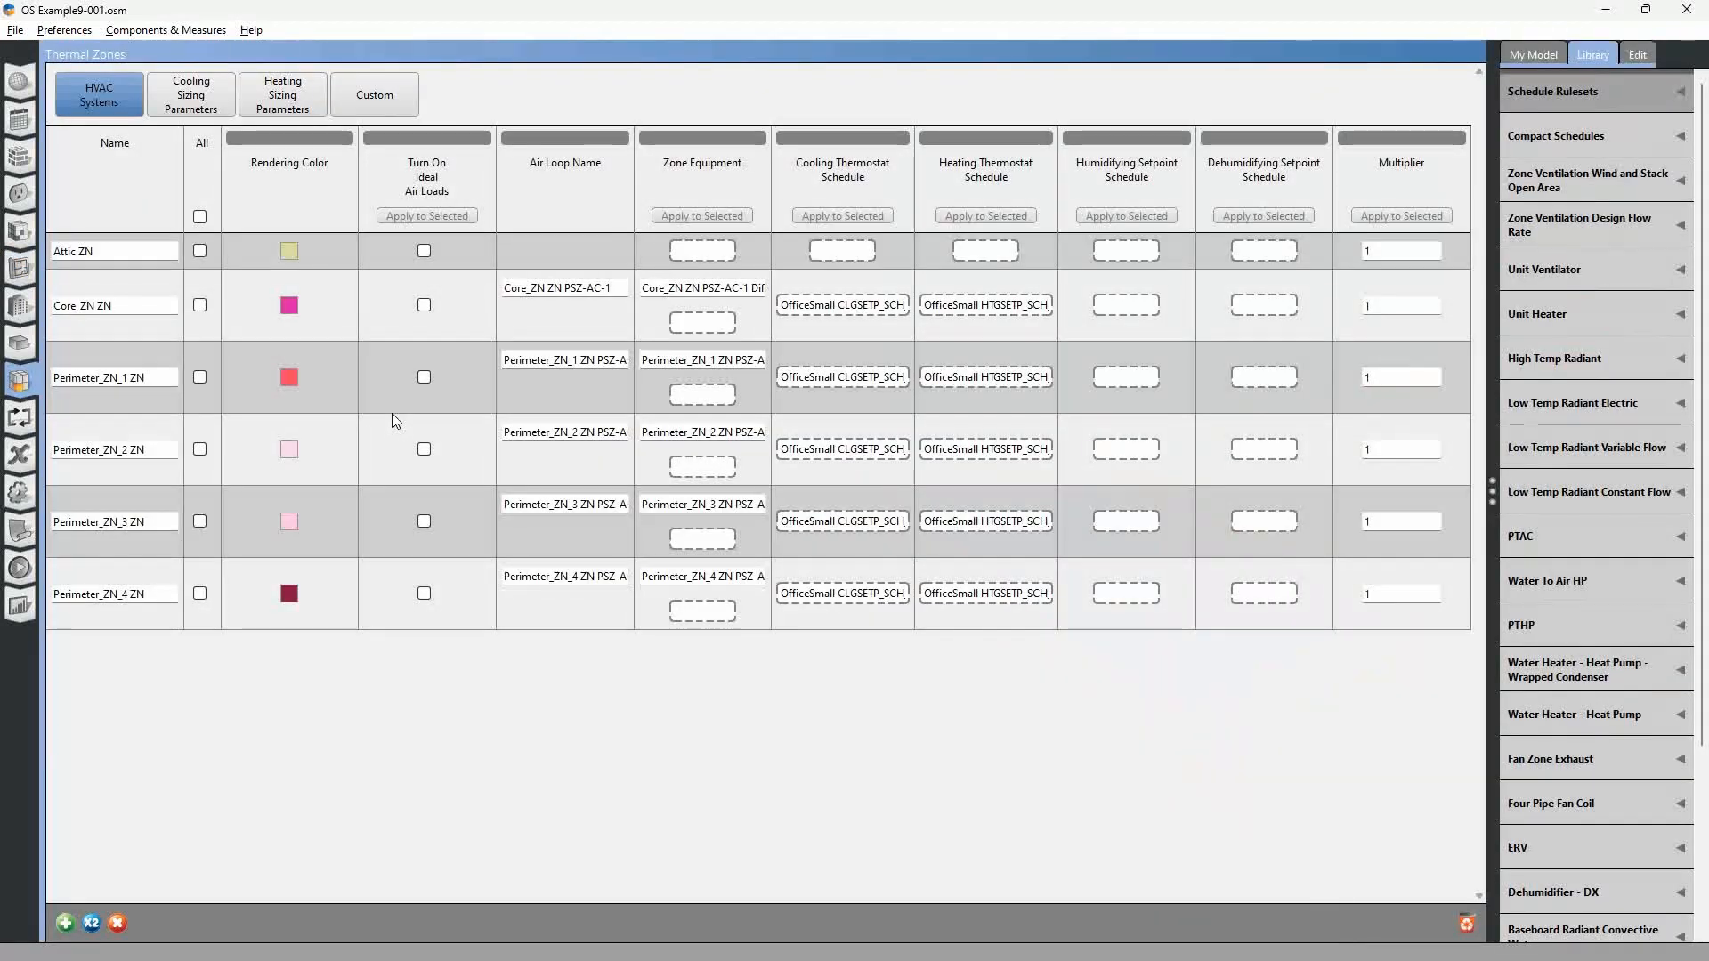
{"action": "left_click", "coordinate": [19, 534]}
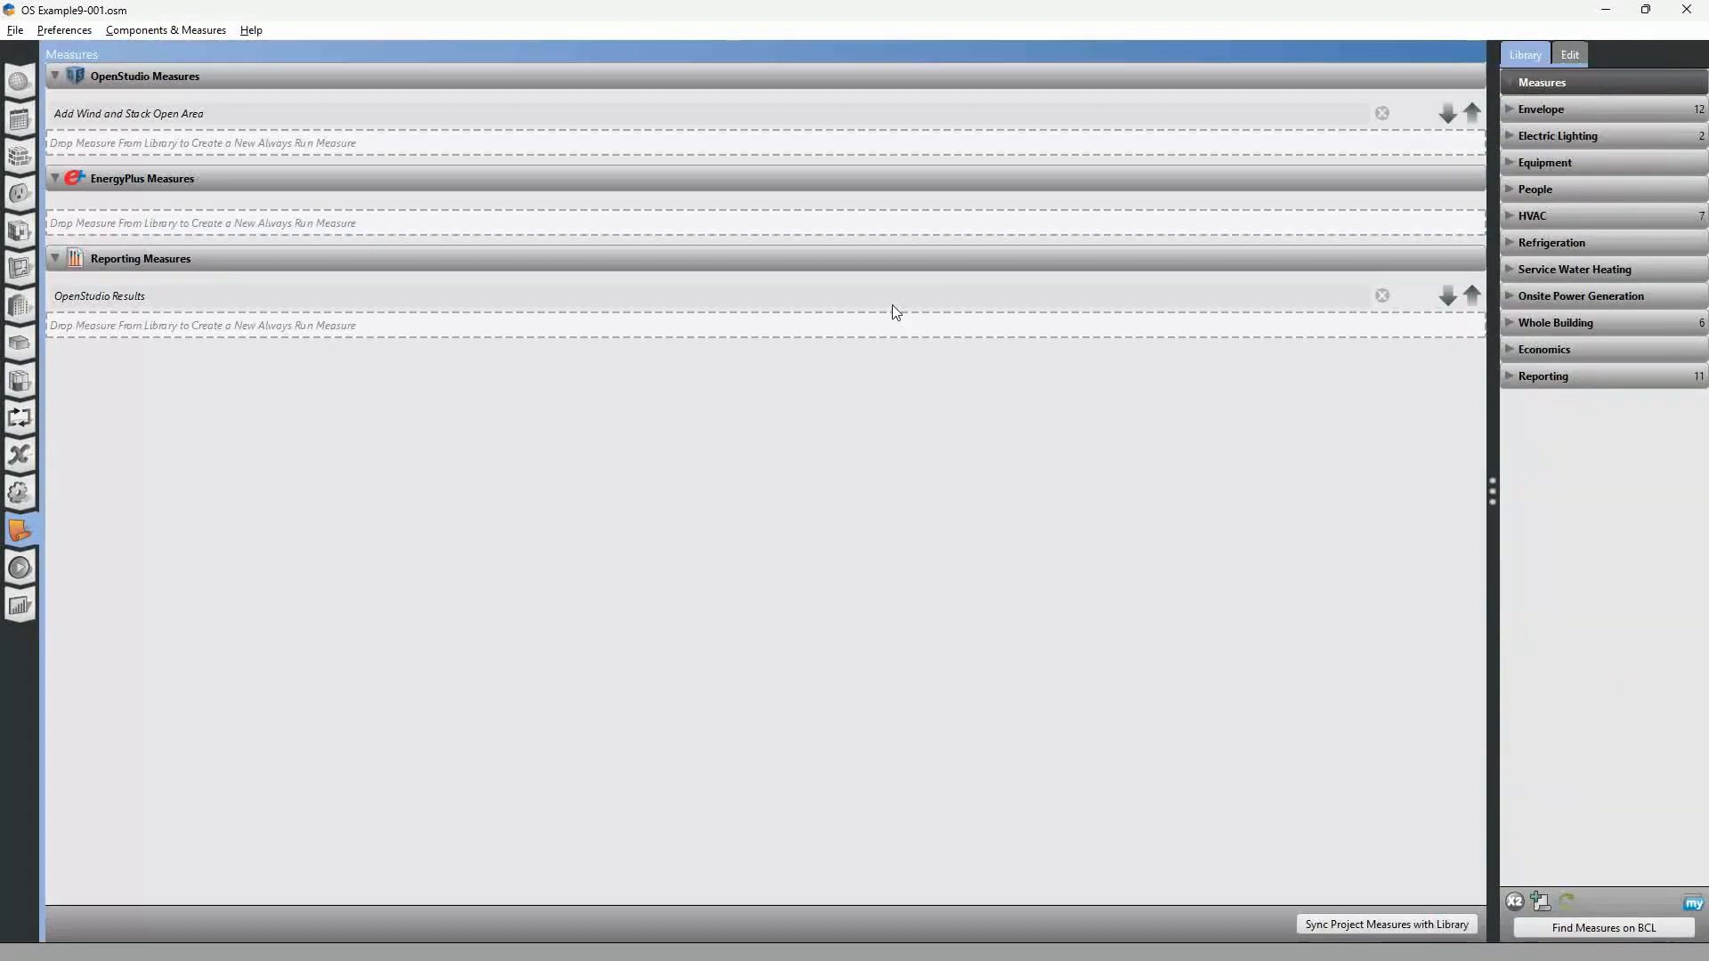
{"action": "left_click", "coordinate": [1382, 114]}
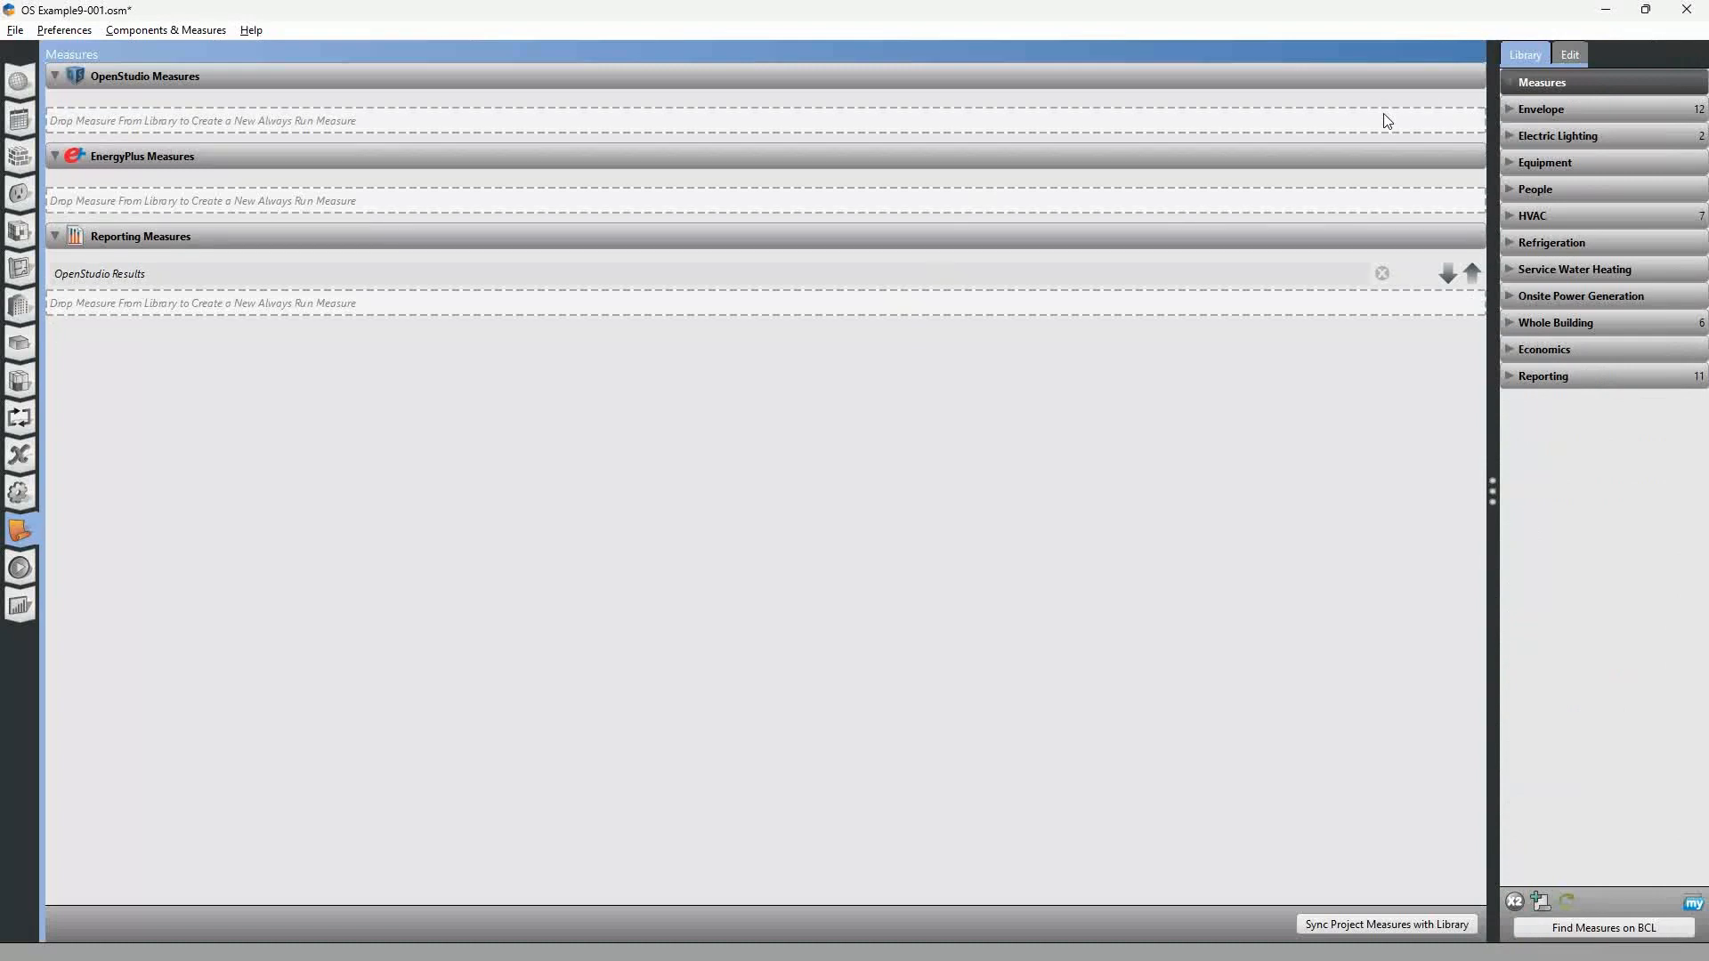
Add a Zone Ventilation Wind and Stack Open Area object from the library to the zone equipment of Perimeter_ZN_1 ZN.
{"action": "left_click", "coordinate": [21, 385]}
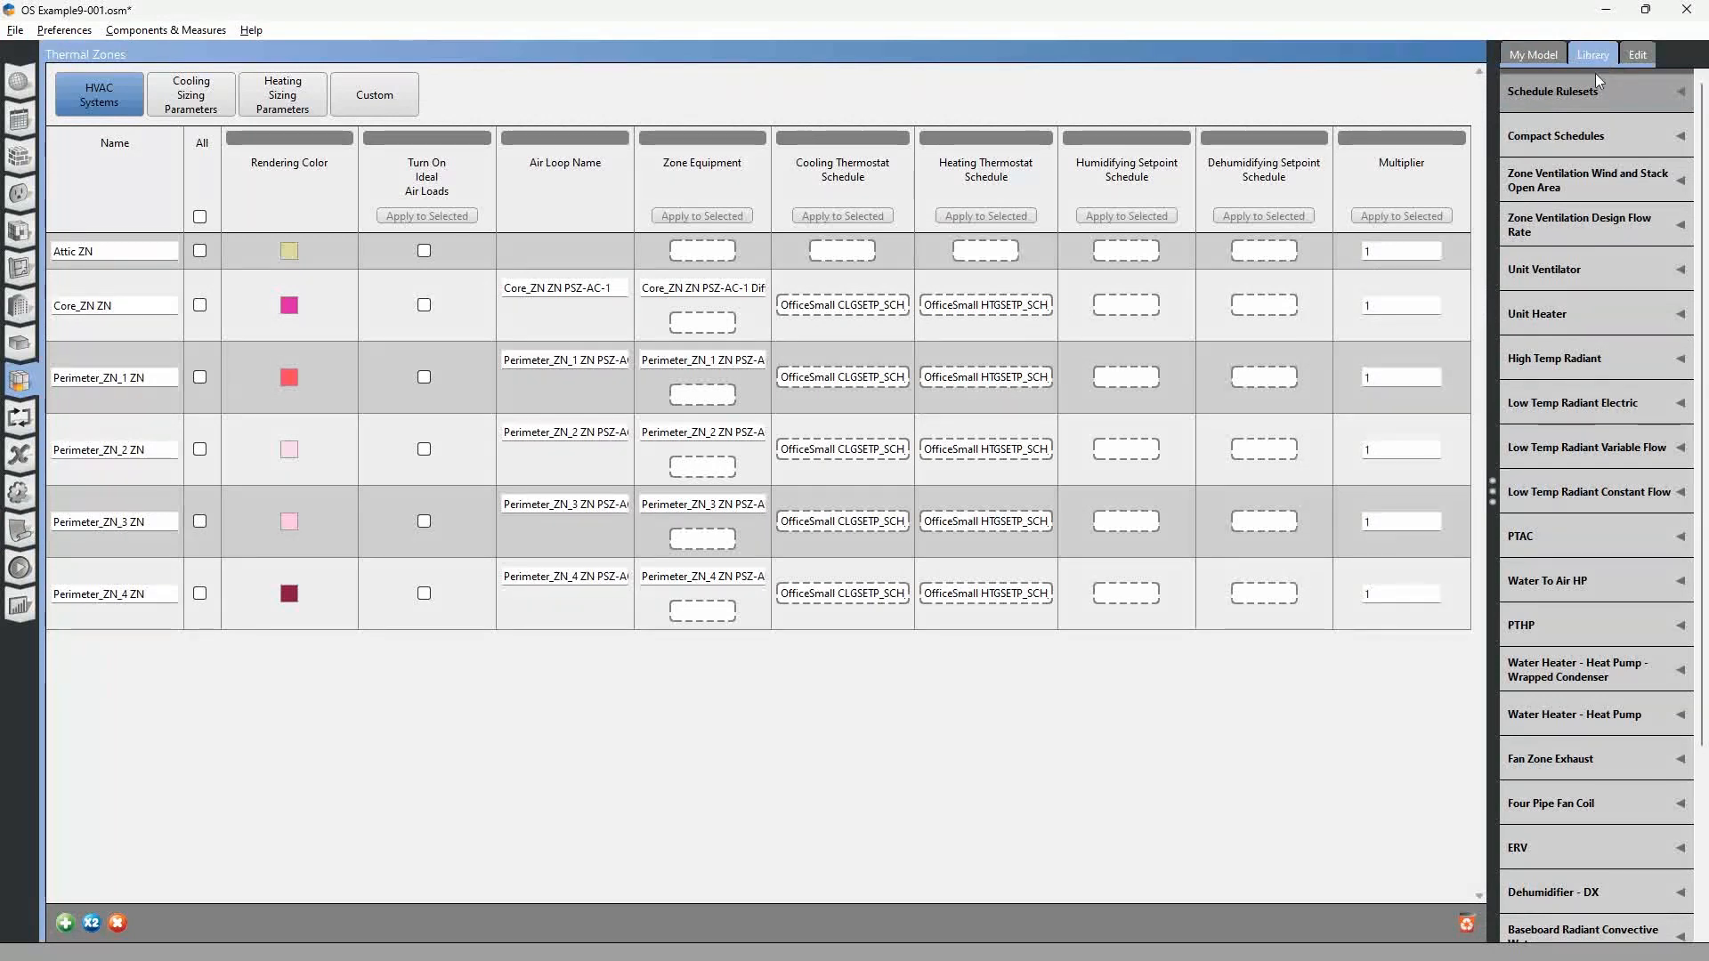
{"action": "left_click", "coordinate": [1574, 185]}
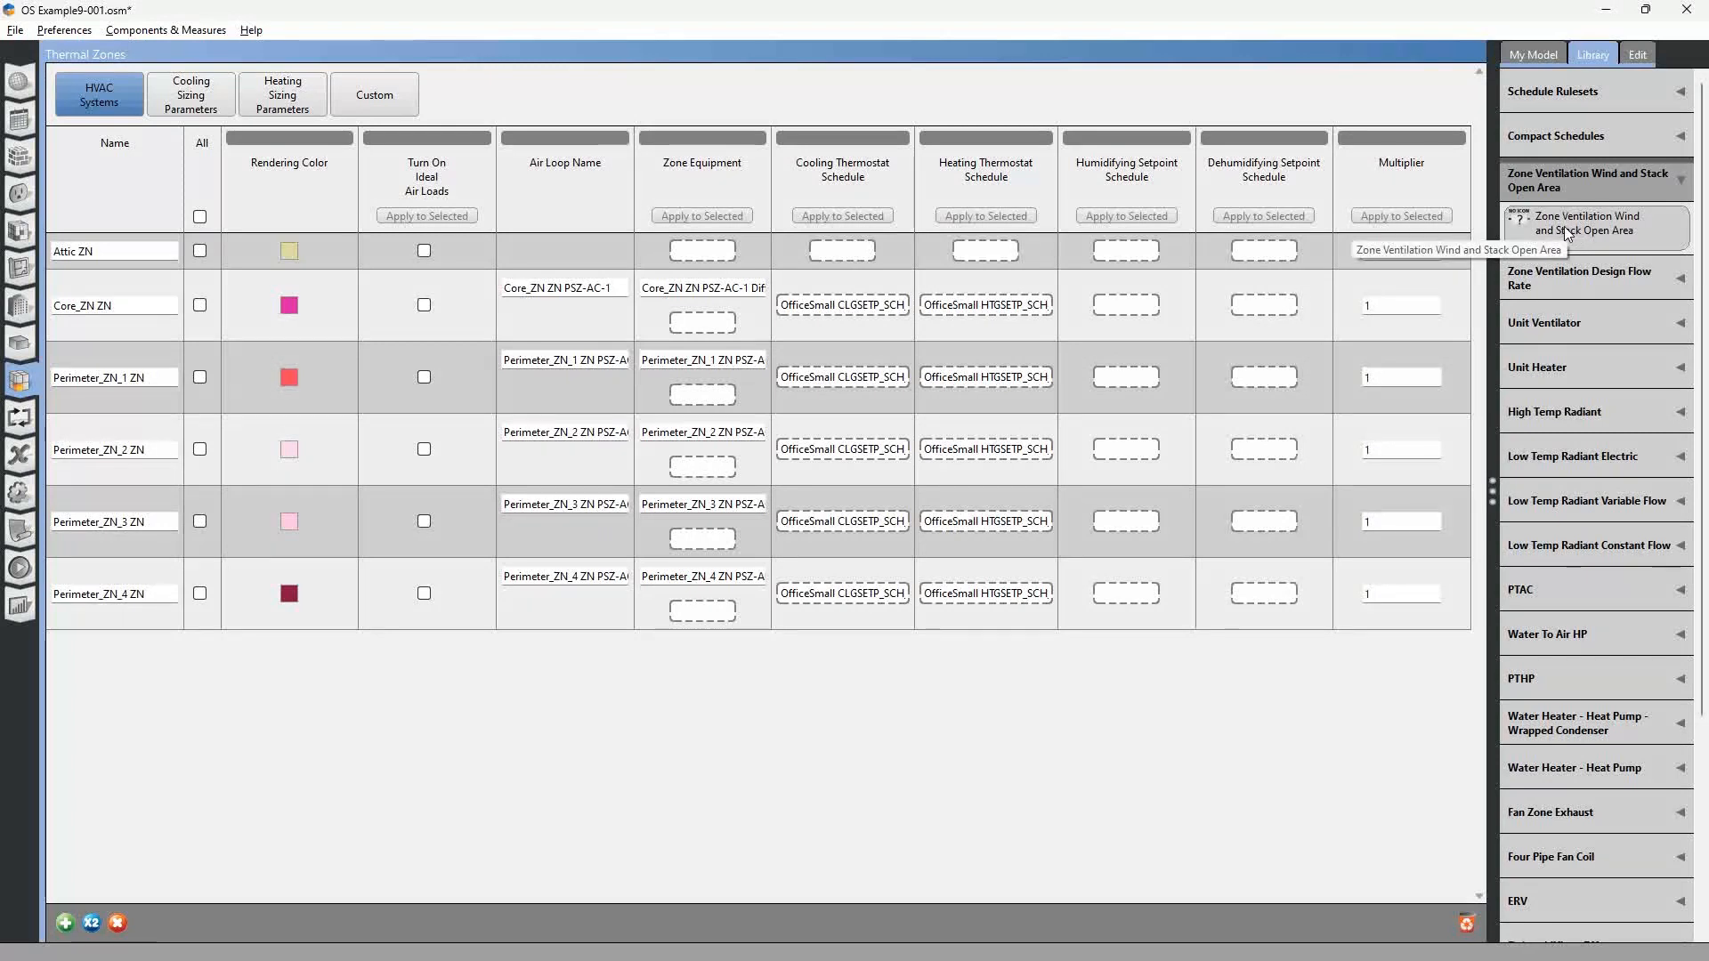
{"action": "left_click_drag", "start_coordinate": [1572, 230], "coordinate": [690, 394]}
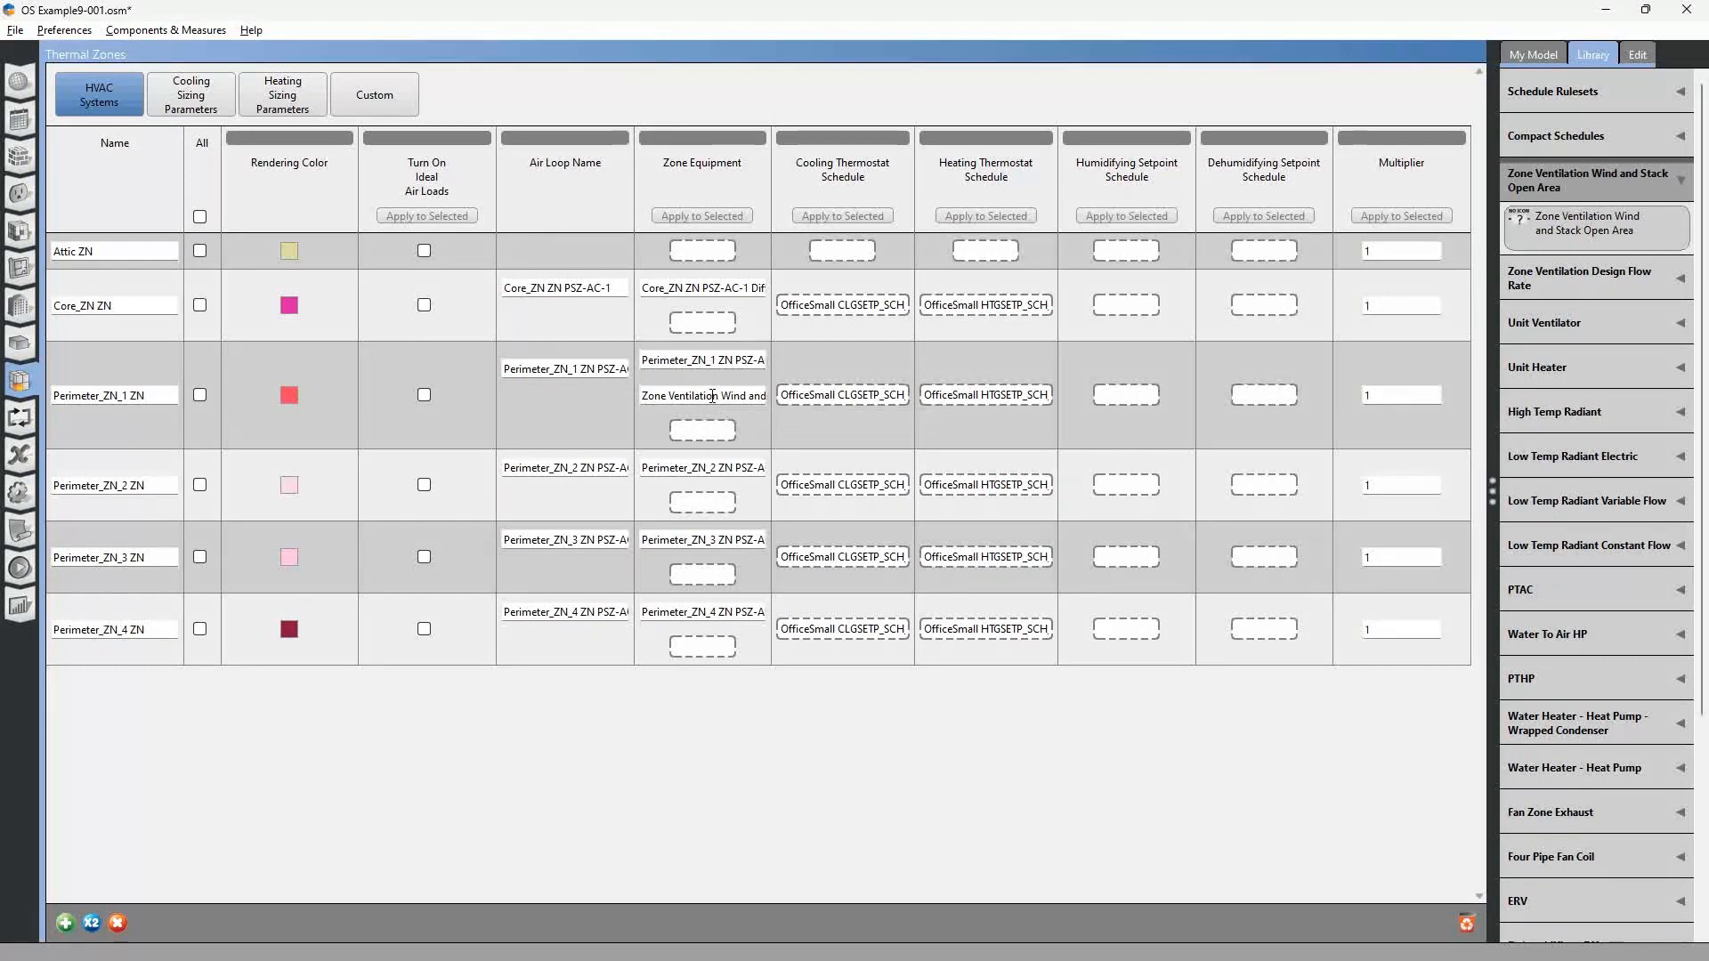
Open the properties of Perimeter_ZN_1 ZN's wind and stack ventilation object, with its Opening Area ready for editing.
{"action": "key", "text": "alt+Tab"}
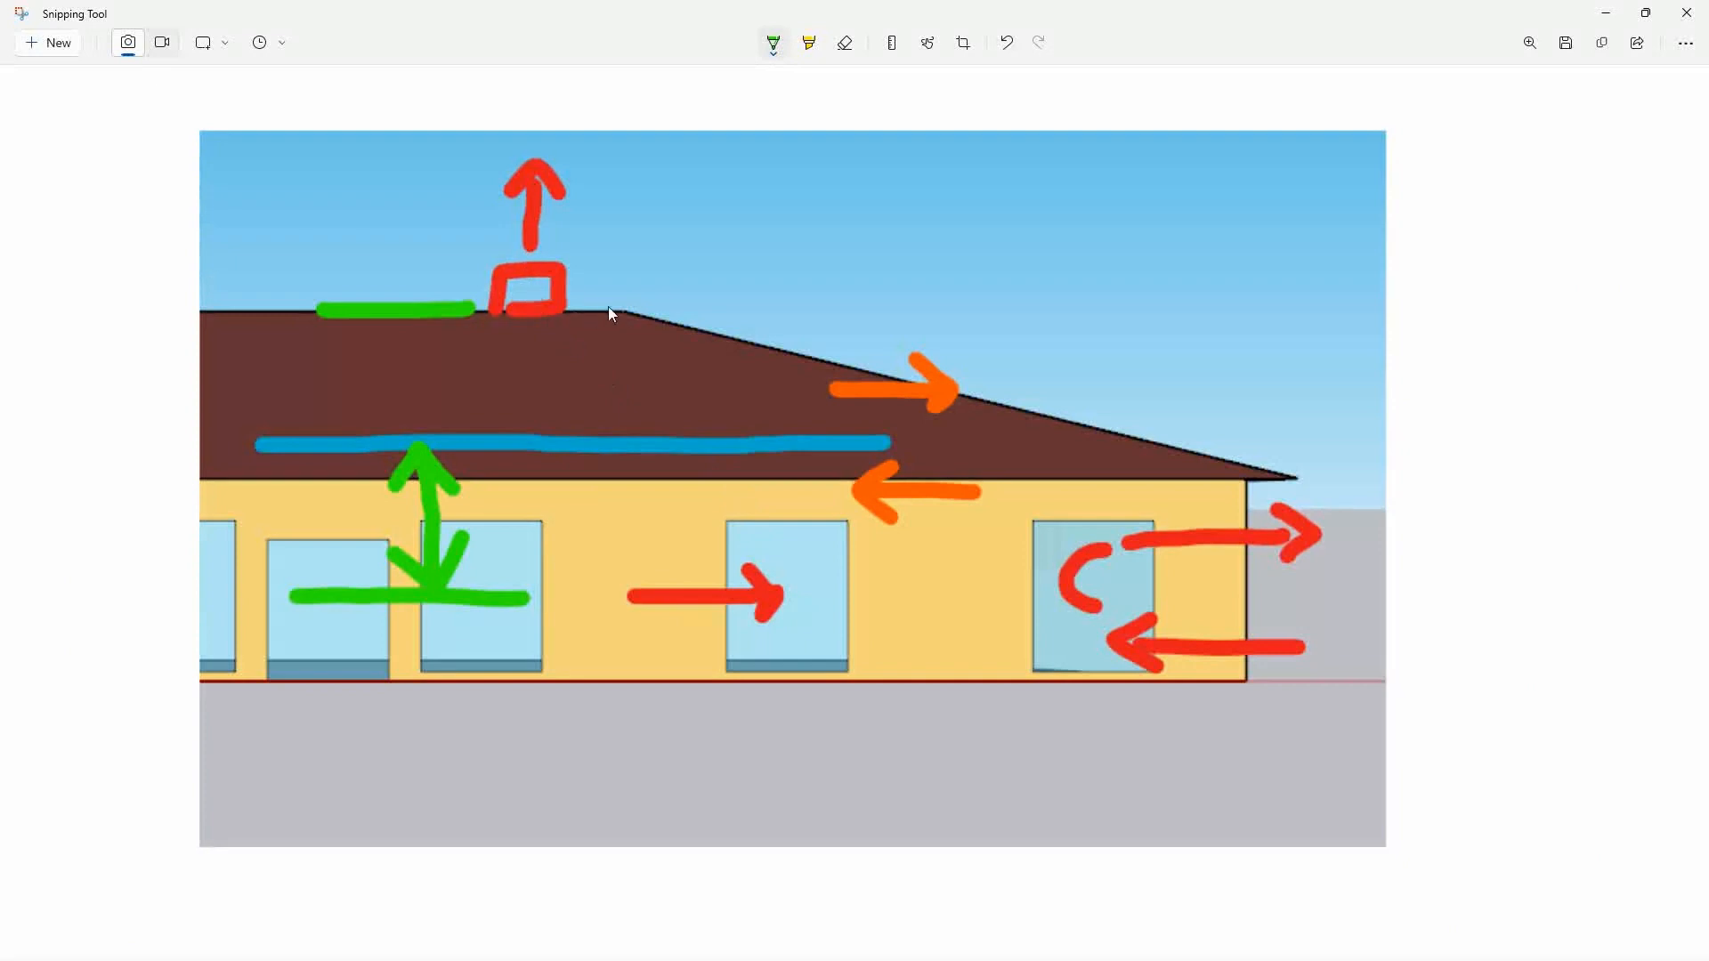
{"action": "key", "text": "alt+Tab"}
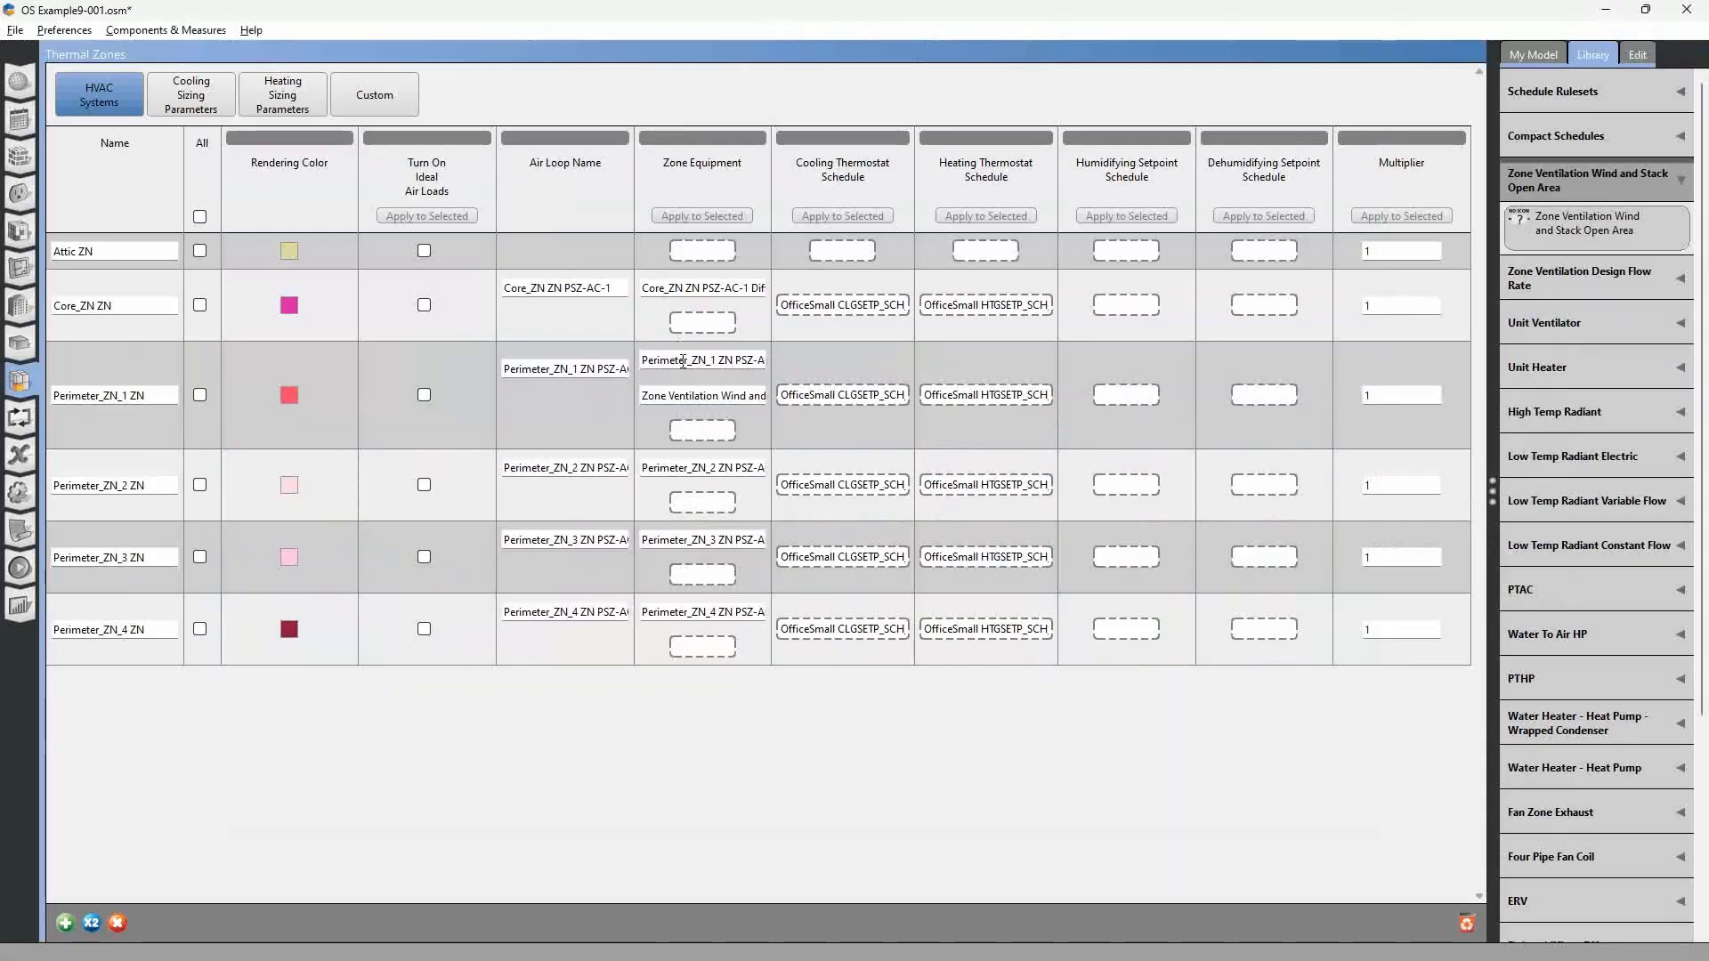
{"action": "left_click", "coordinate": [718, 396]}
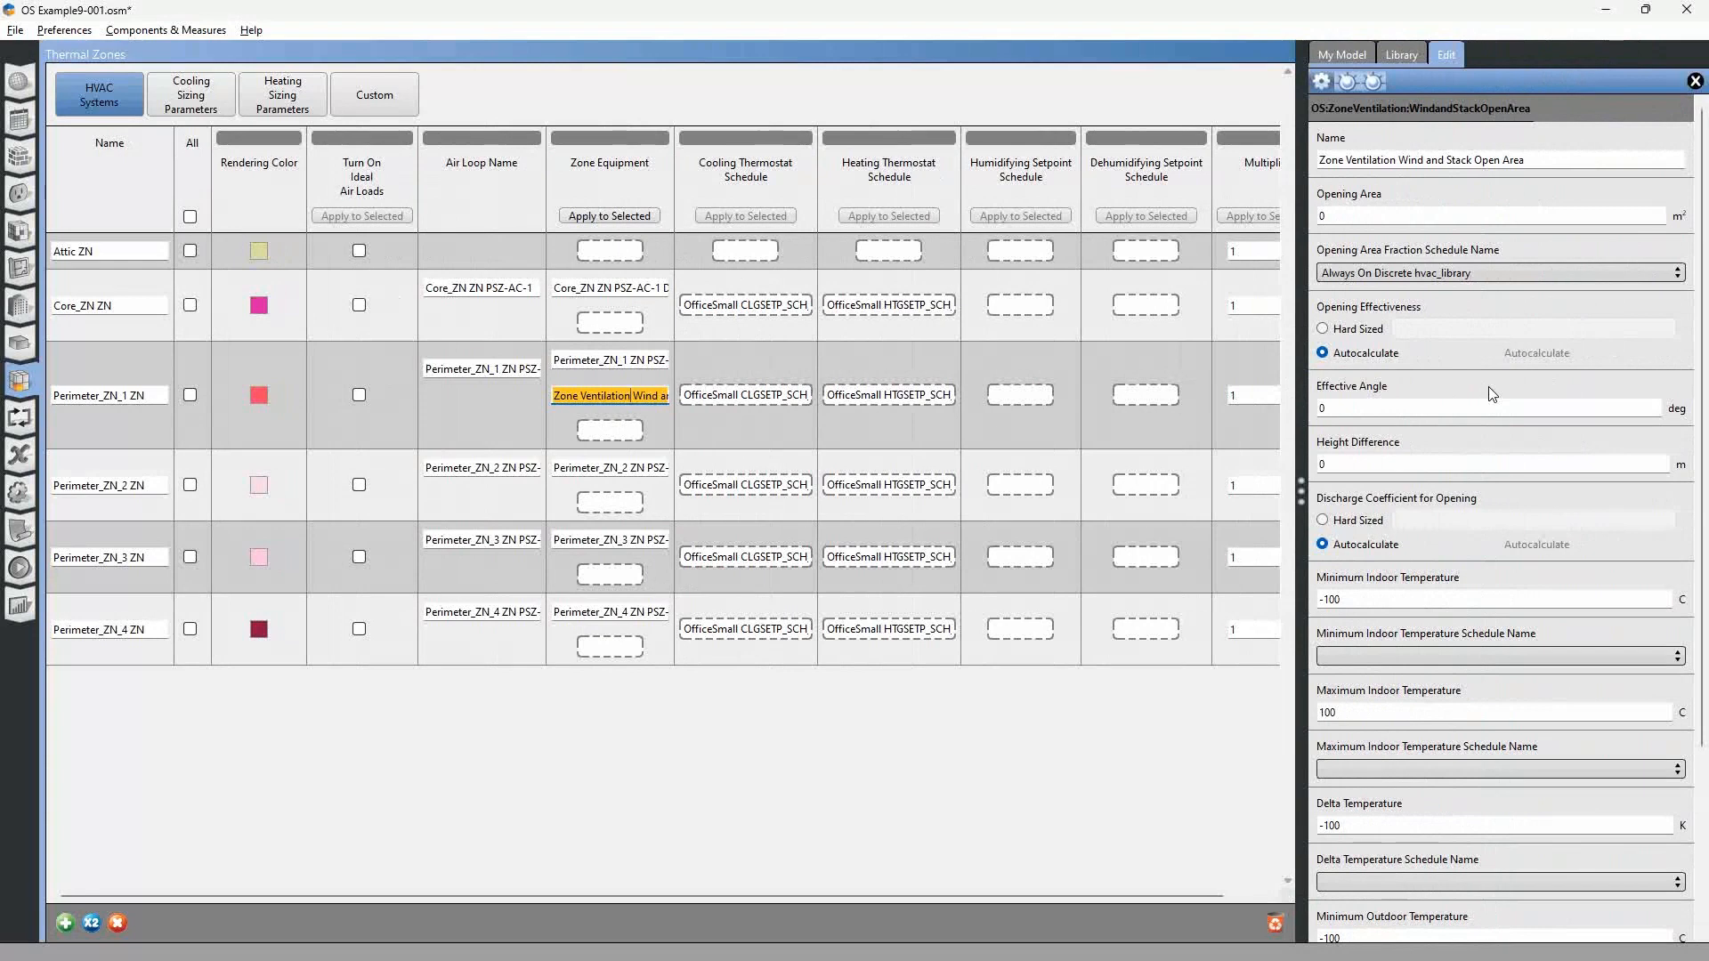
{"action": "left_click", "coordinate": [1397, 217]}
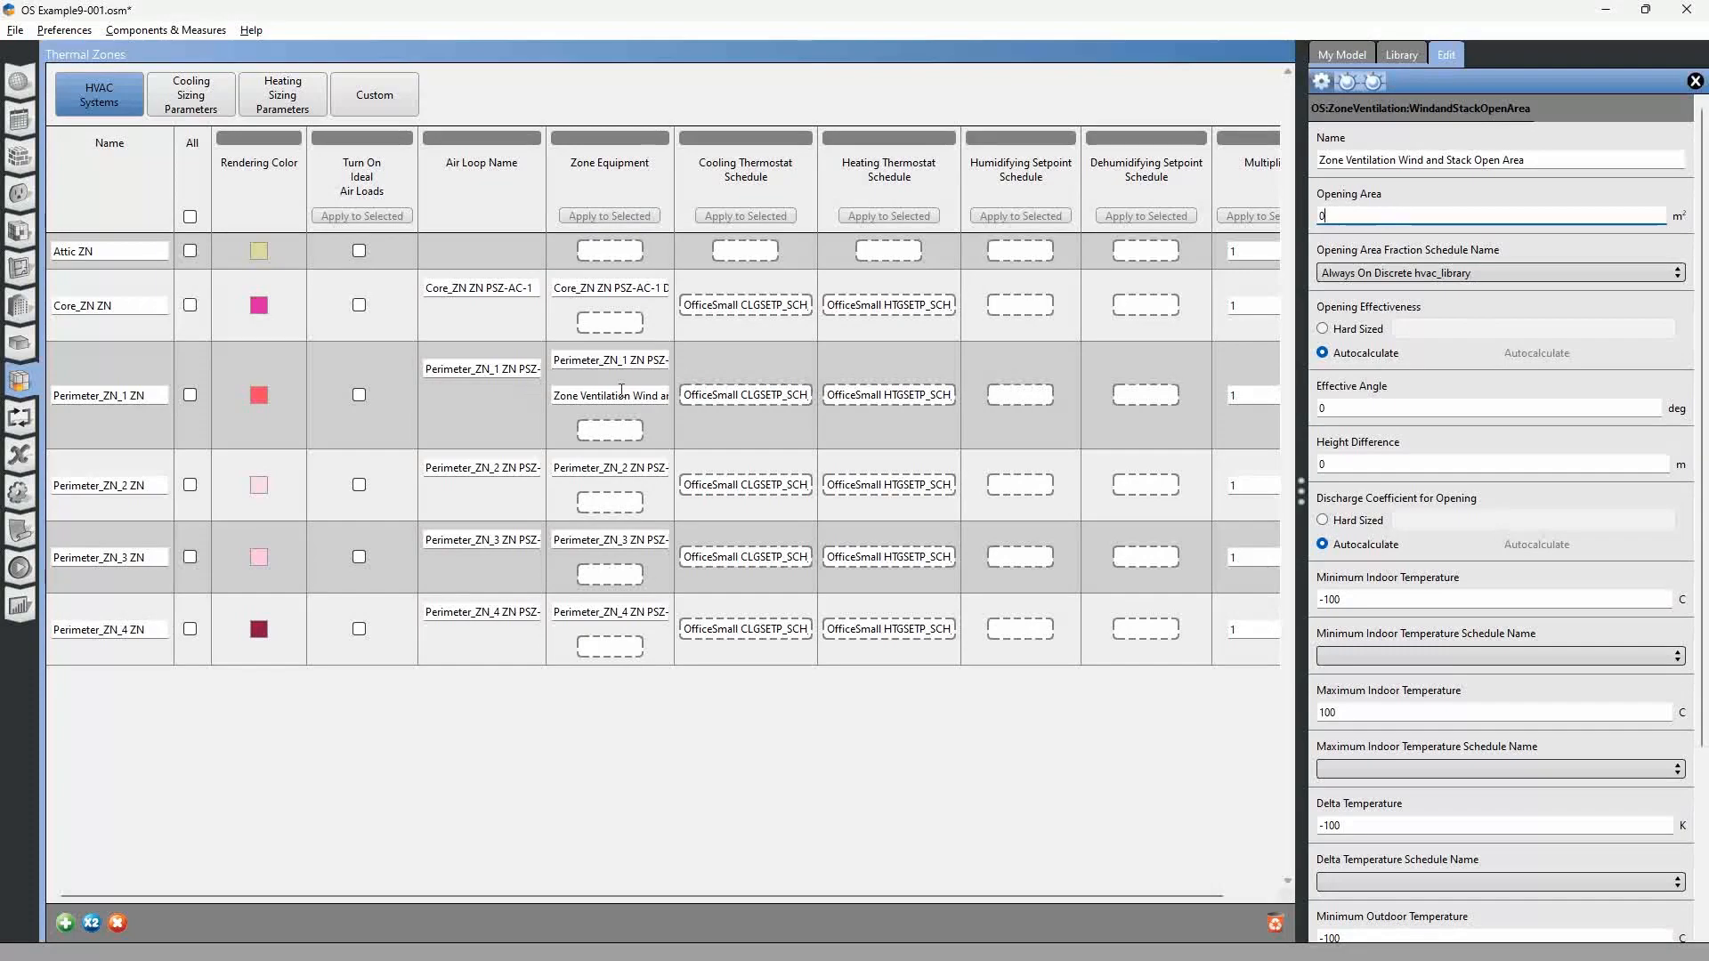
Switch to the SketchUp building model and open the Perimeter_ZN_1 space for editing.
{"action": "key", "text": "alt+Tab"}
{"action": "mouse_move", "coordinate": [819, 492]}
{"action": "left_mouse_down"}
{"action": "mouse_move", "coordinate": [686, 546]}
{"action": "mouse_move", "coordinate": [494, 726]}
{"action": "left_mouse_up"}
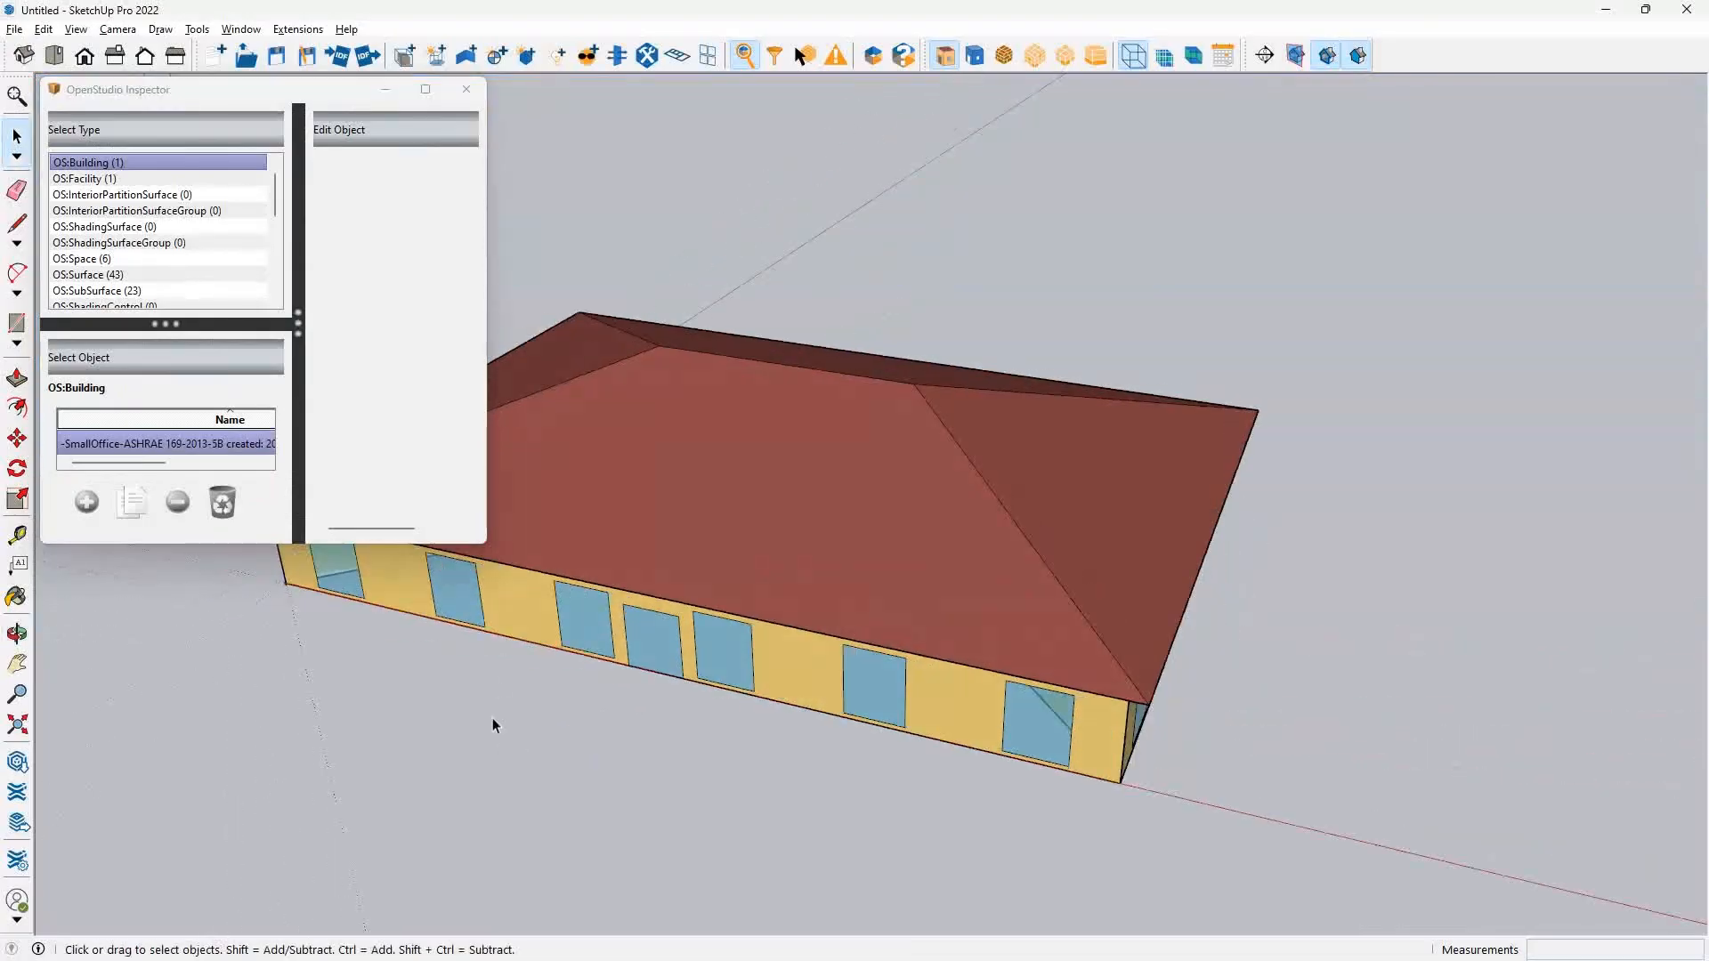
{"action": "left_click_drag", "start_coordinate": [884, 693], "coordinate": [956, 664]}
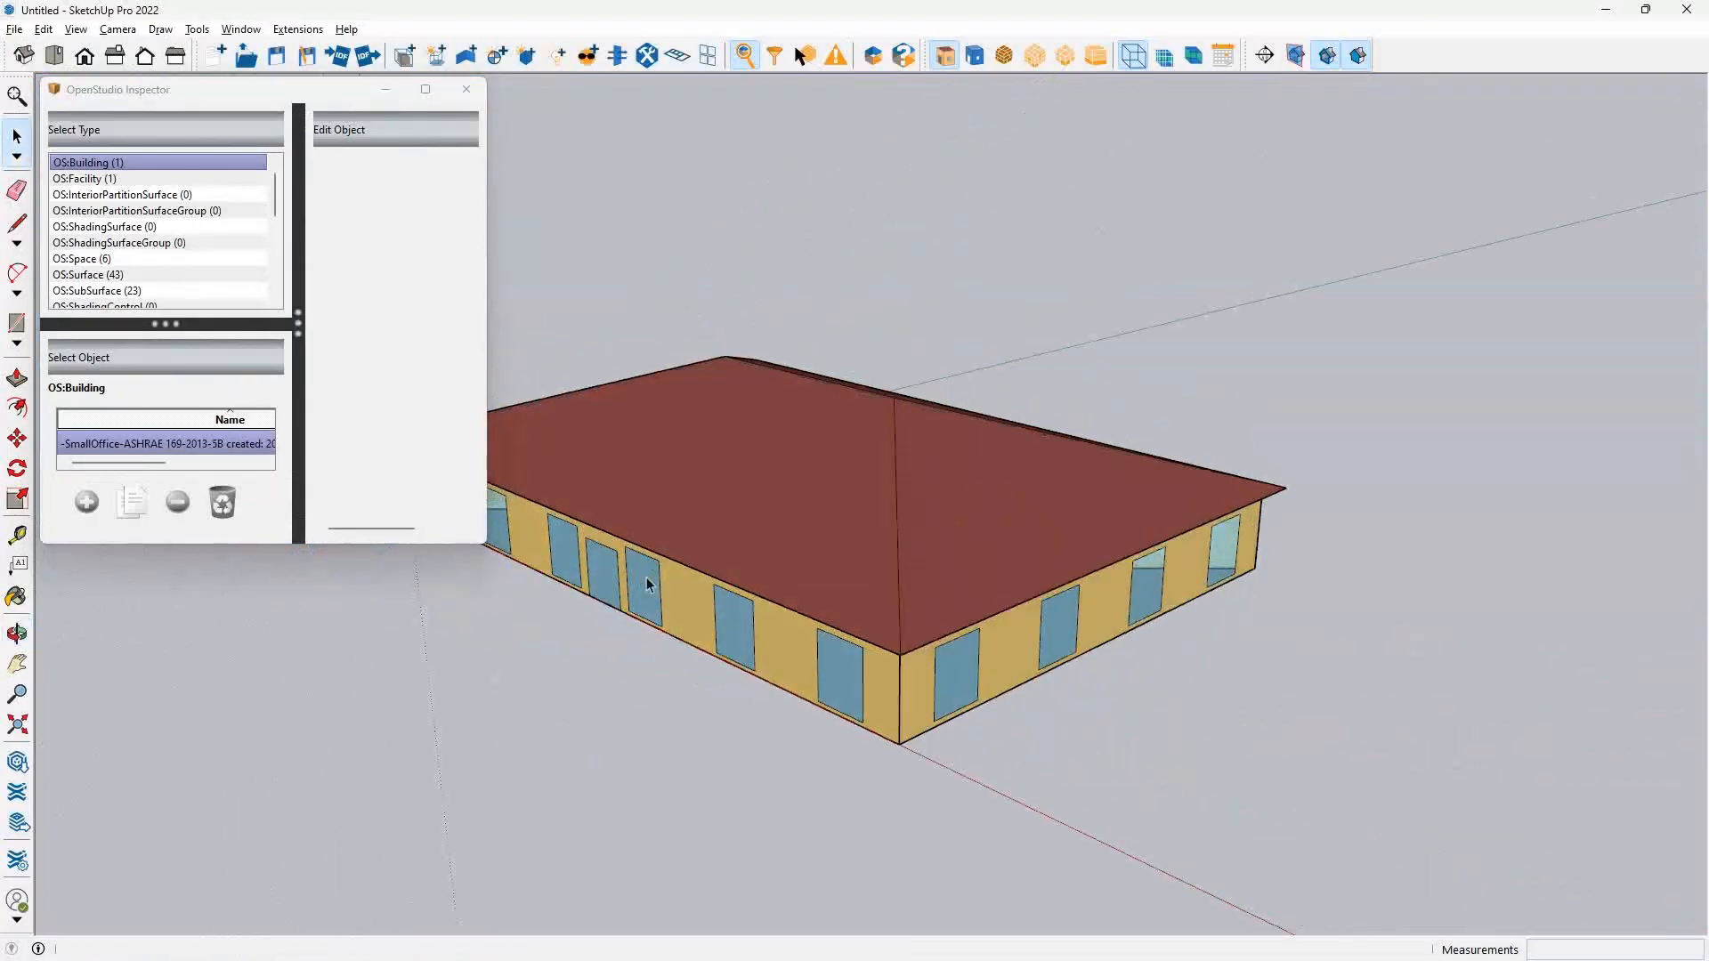
{"action": "left_click", "coordinate": [1020, 656]}
{"action": "left_click_drag", "start_coordinate": [1003, 641], "coordinate": [1246, 599]}
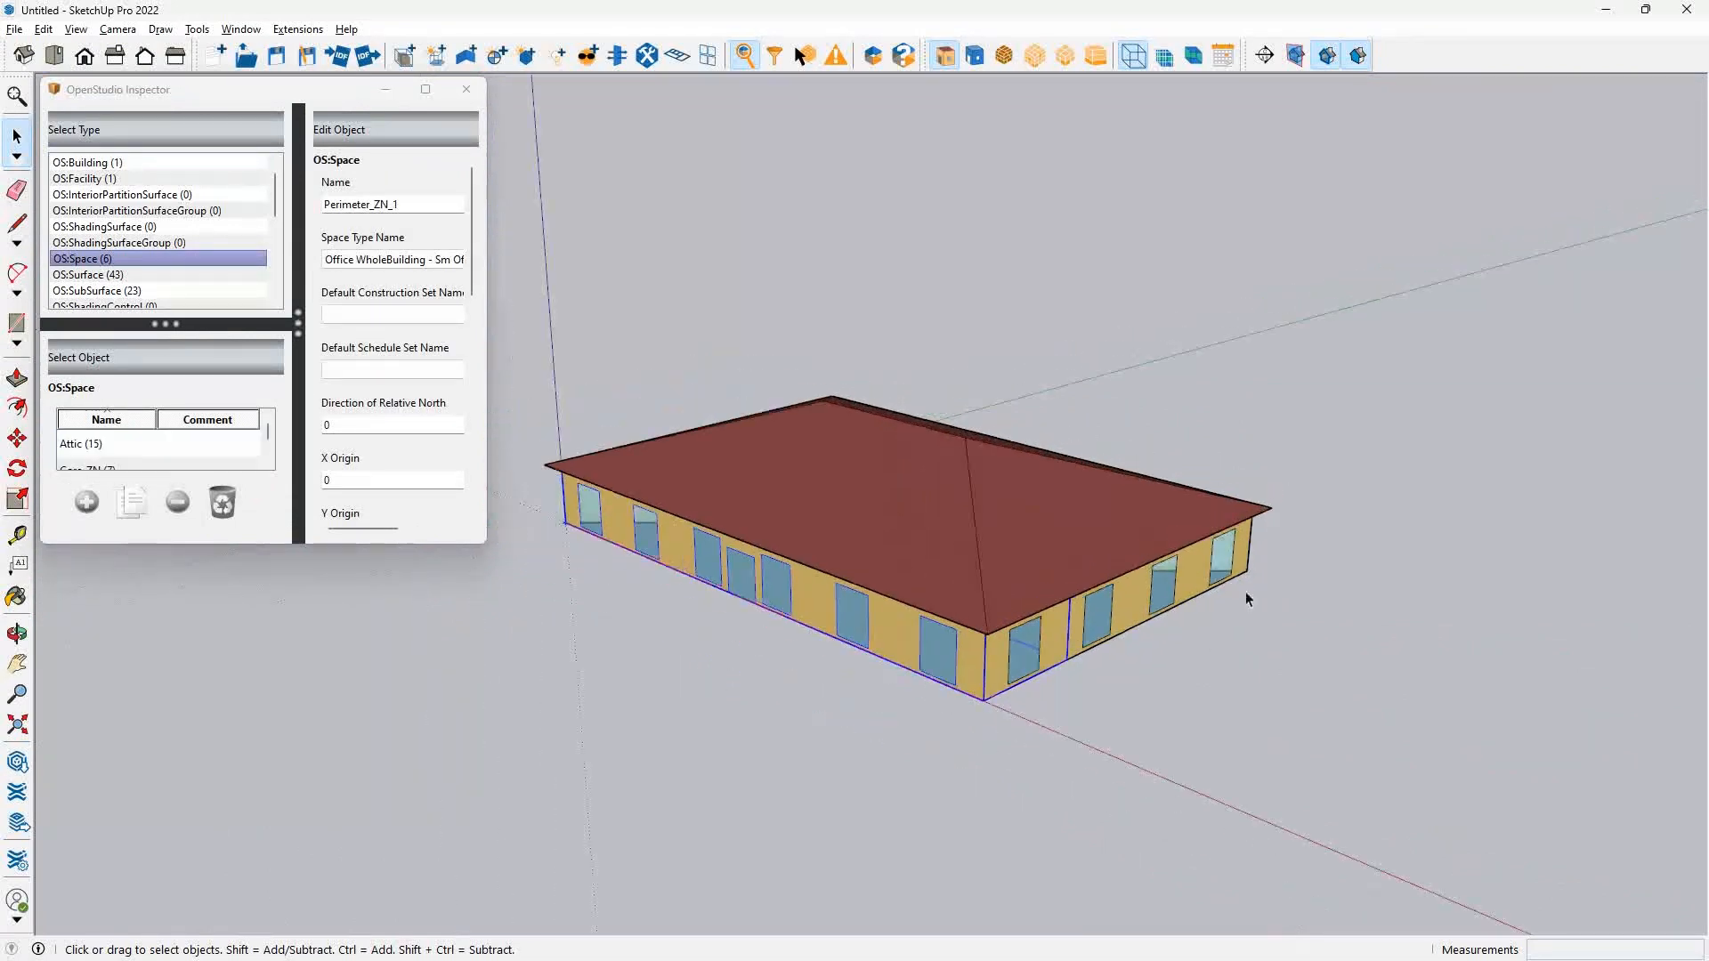
{"action": "scroll", "coordinate": [797, 546], "scroll_direction": "up", "scroll_amount": 5}
{"action": "double_click", "coordinate": [793, 561]}
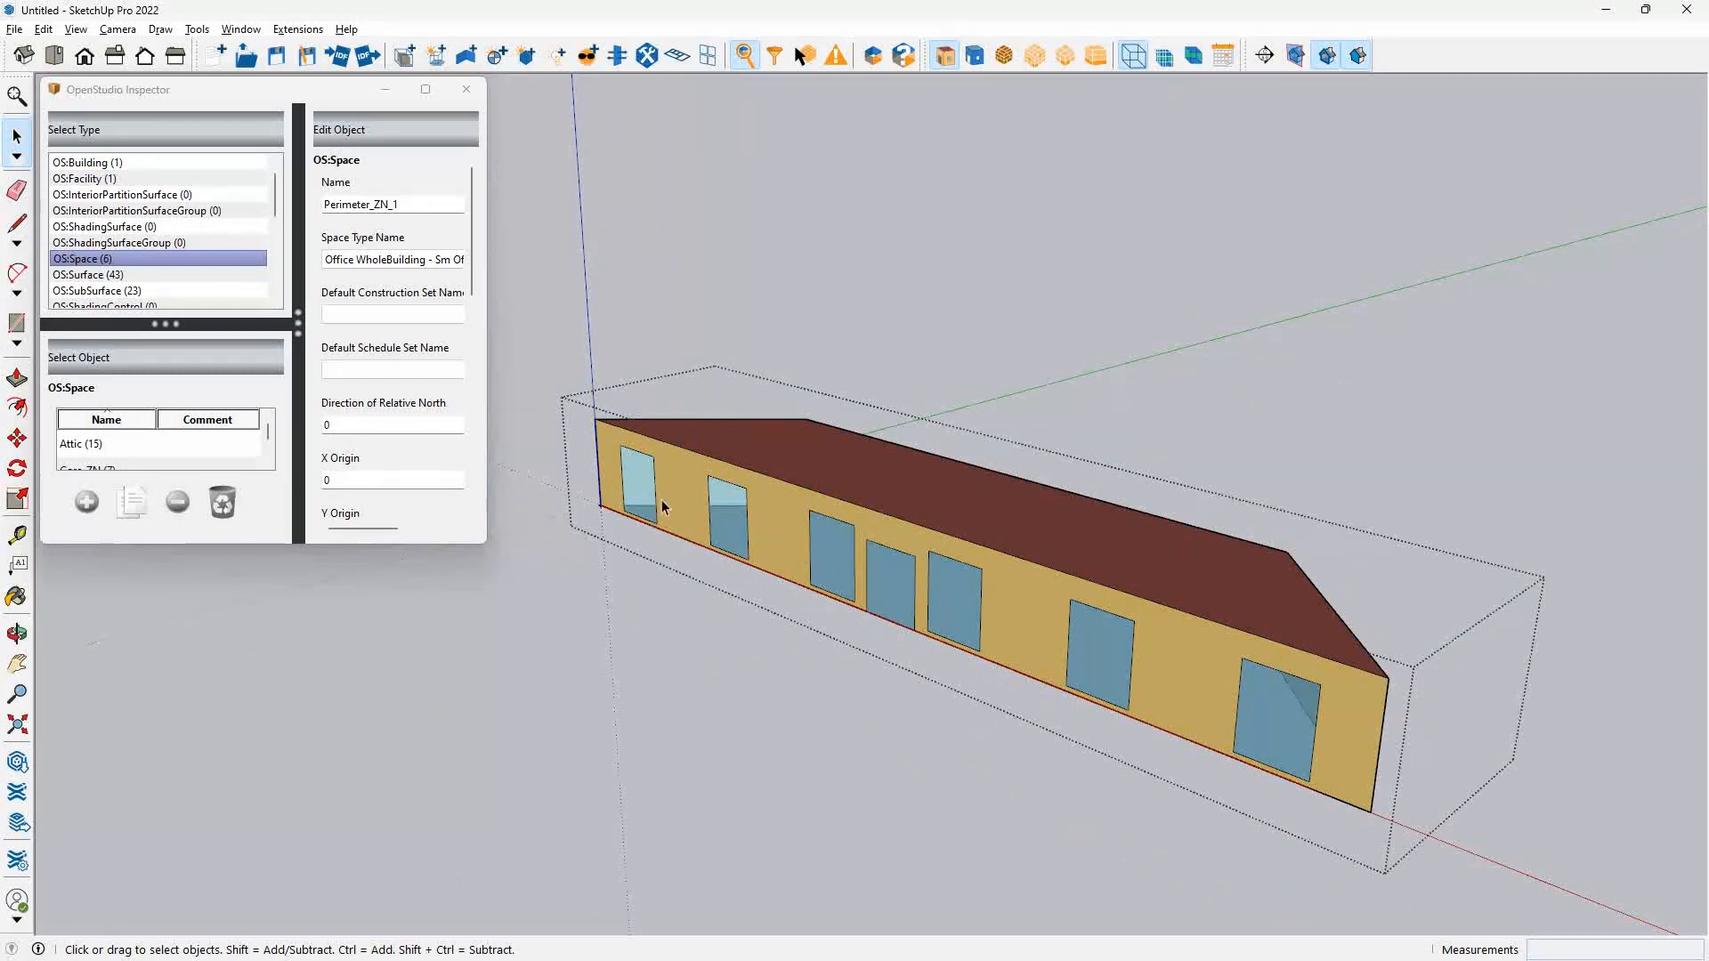
Select the window nearest the origin on Perimeter_ZN_1's south wall and show the Default Tray with its entity info.
{"action": "left_click", "coordinate": [639, 496]}
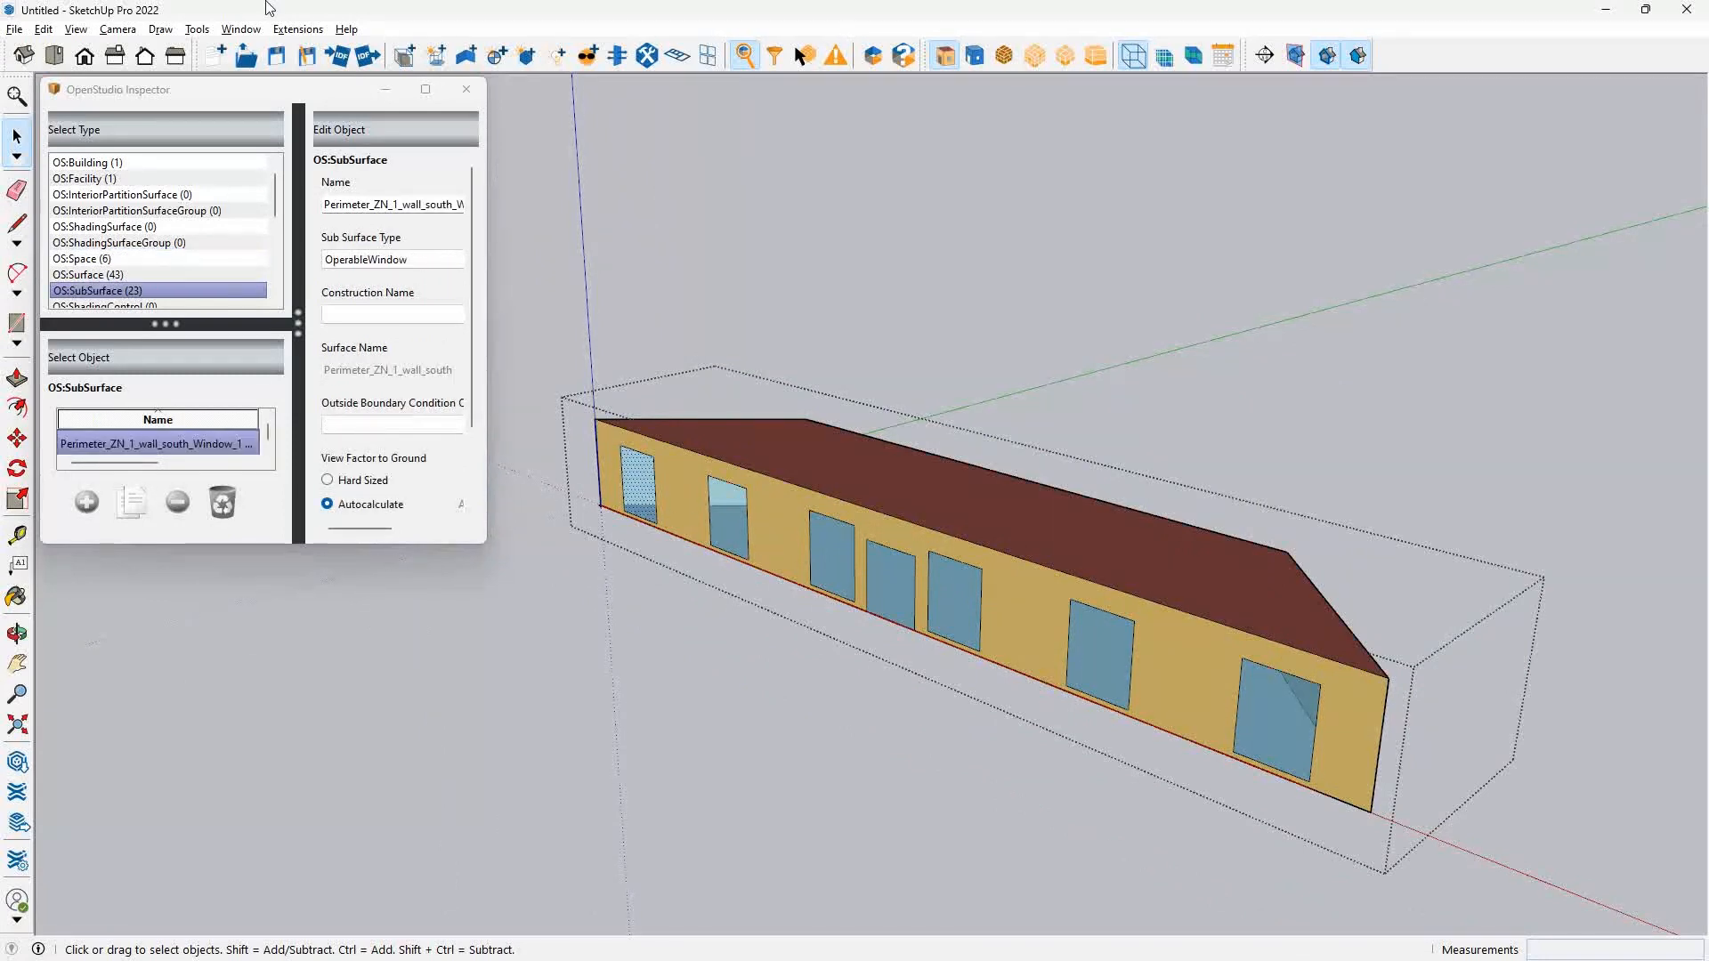
{"action": "left_click", "coordinate": [241, 29]}
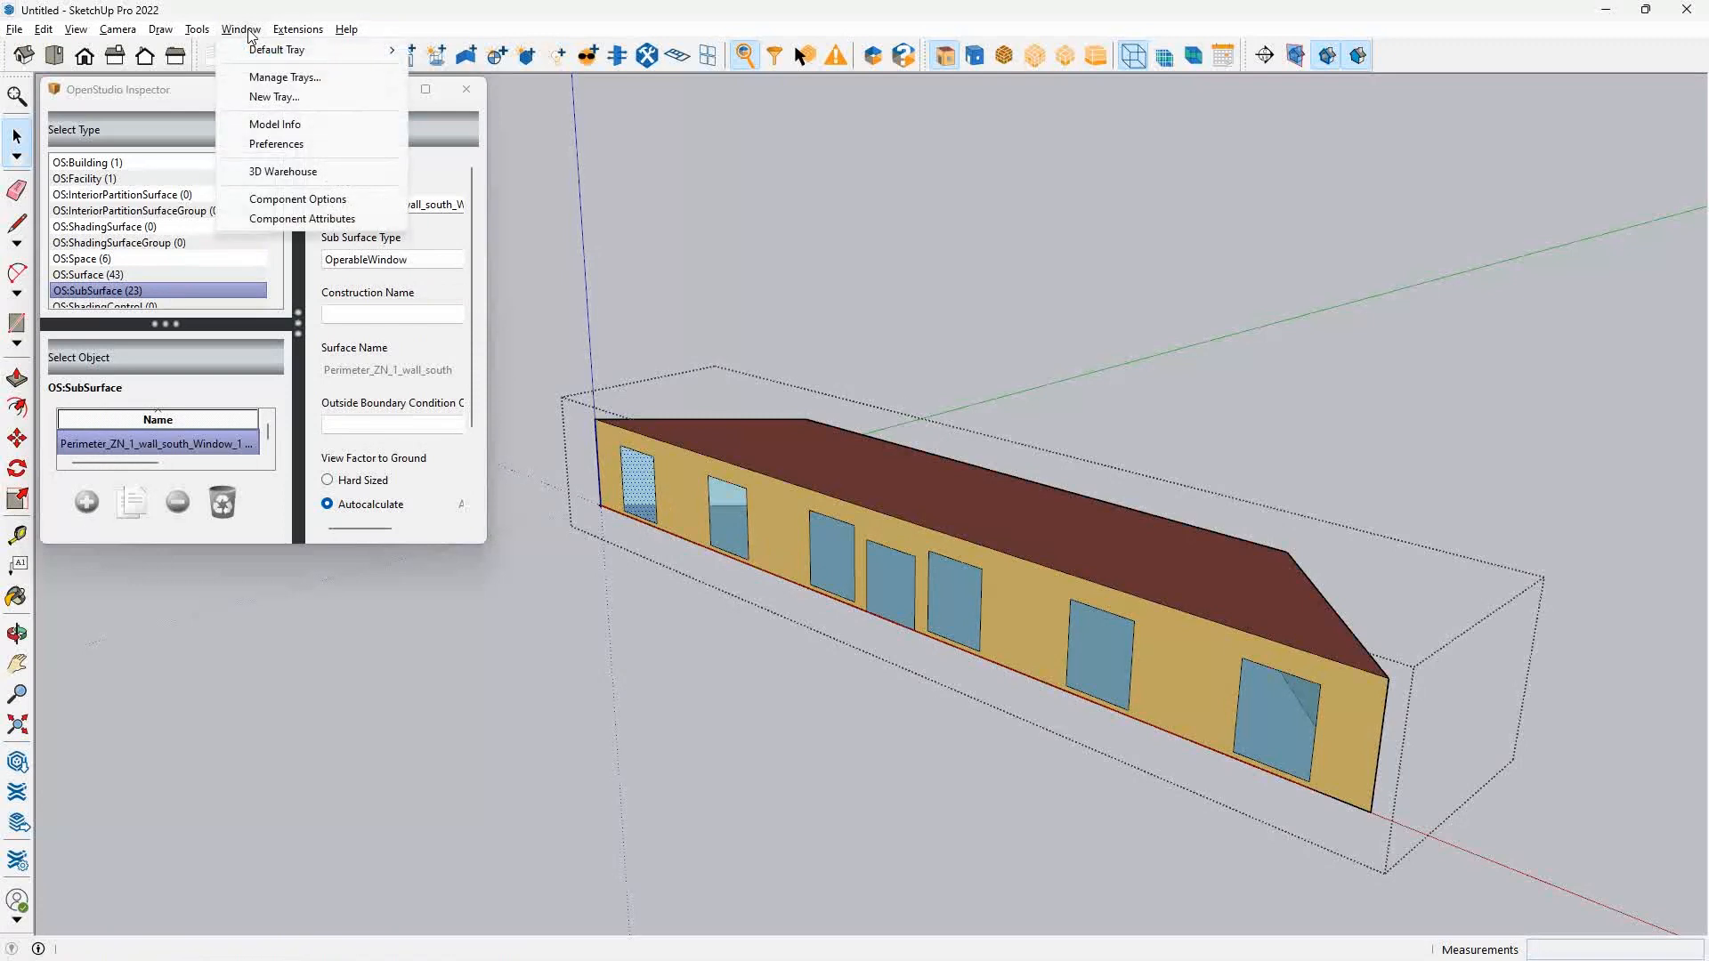
{"action": "mouse_move", "coordinate": [256, 52]}
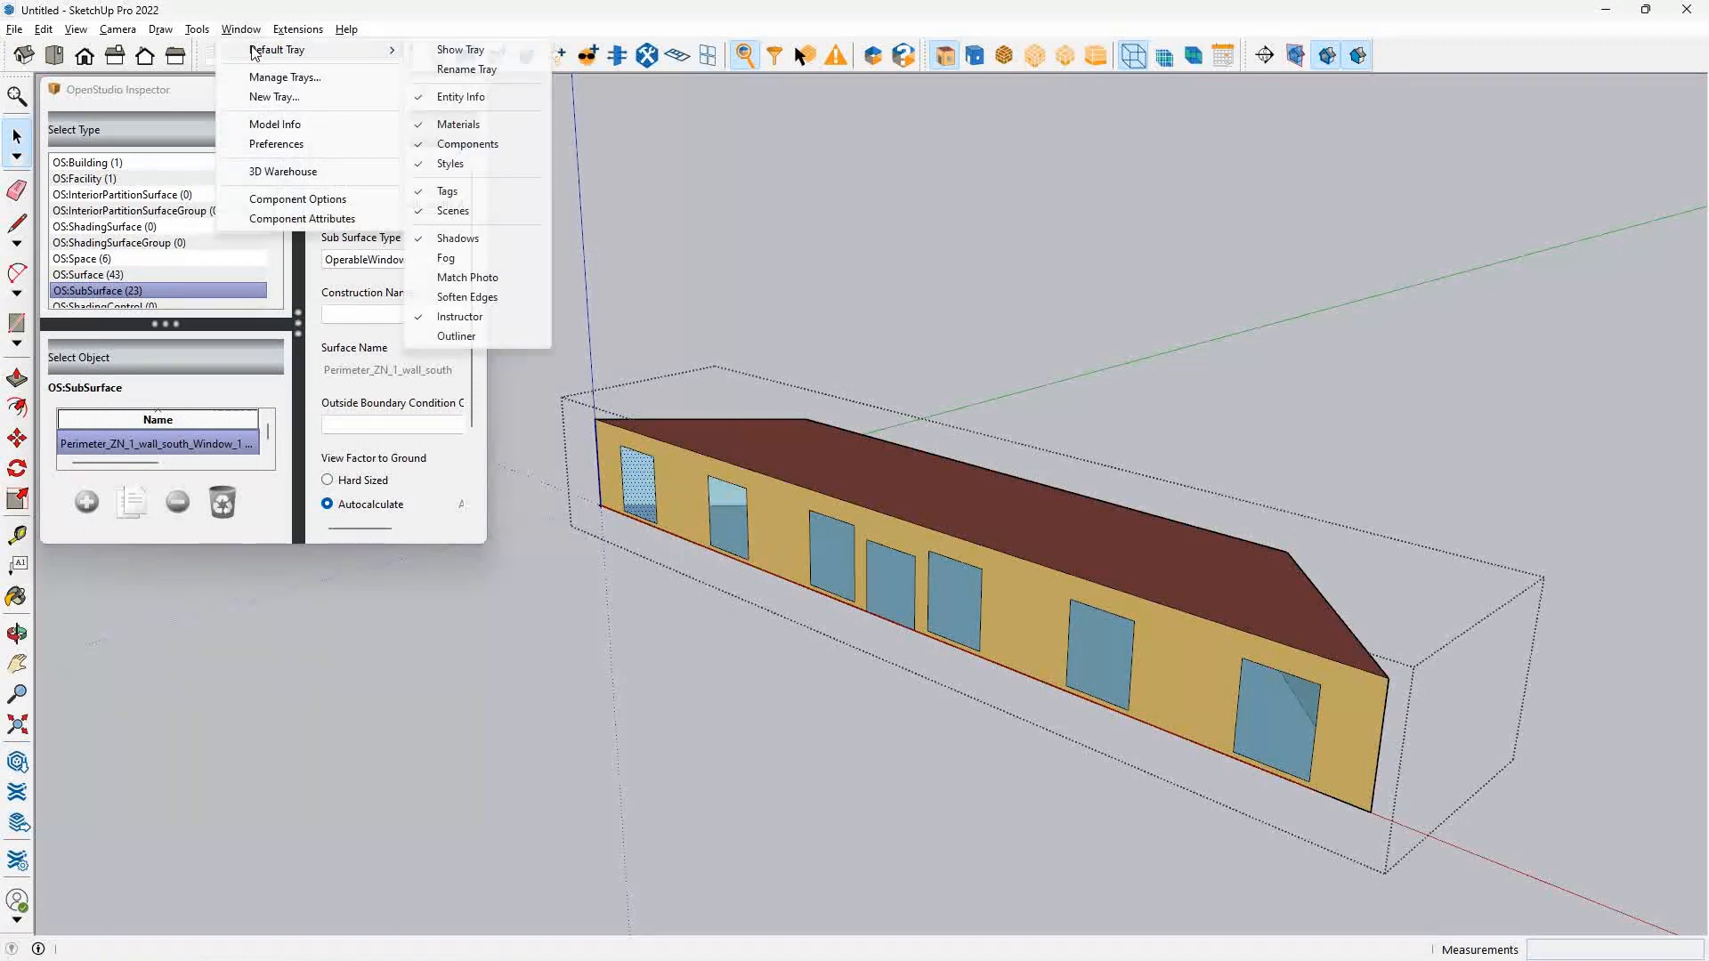
{"action": "left_click", "coordinate": [460, 50]}
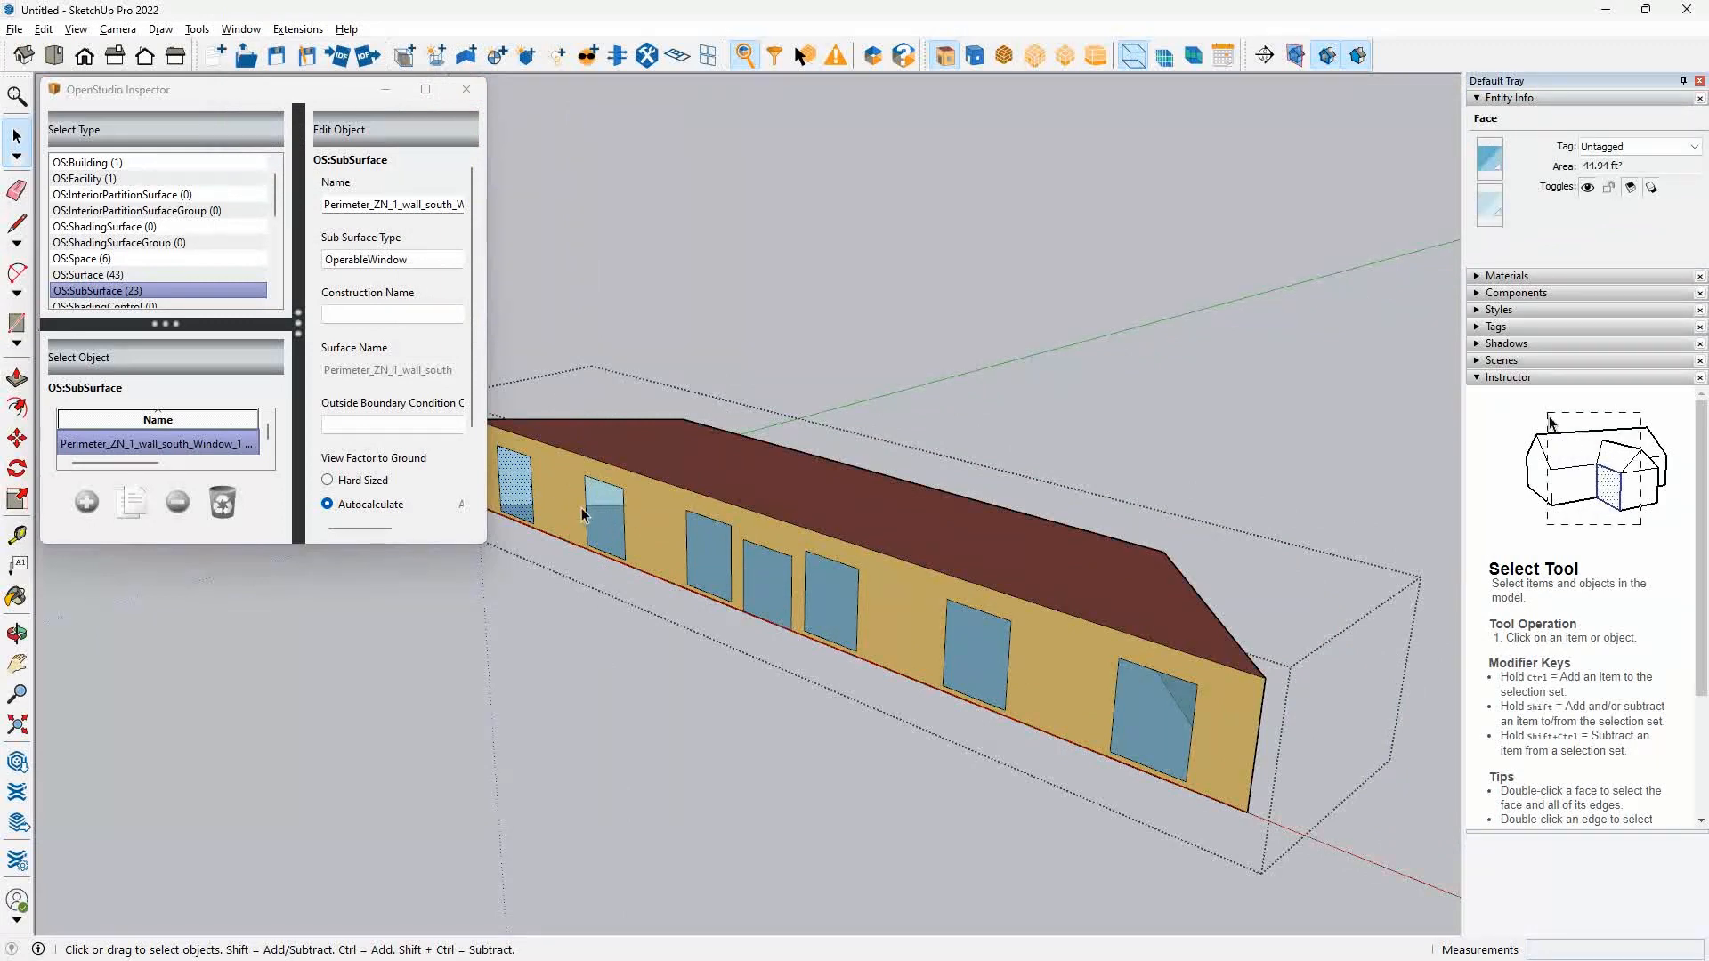
Select all six windows on Perimeter_ZN_1's south wall, leaving out the door, and read their combined area.
{"action": "left_click", "coordinate": [690, 558], "text": "ctrl"}
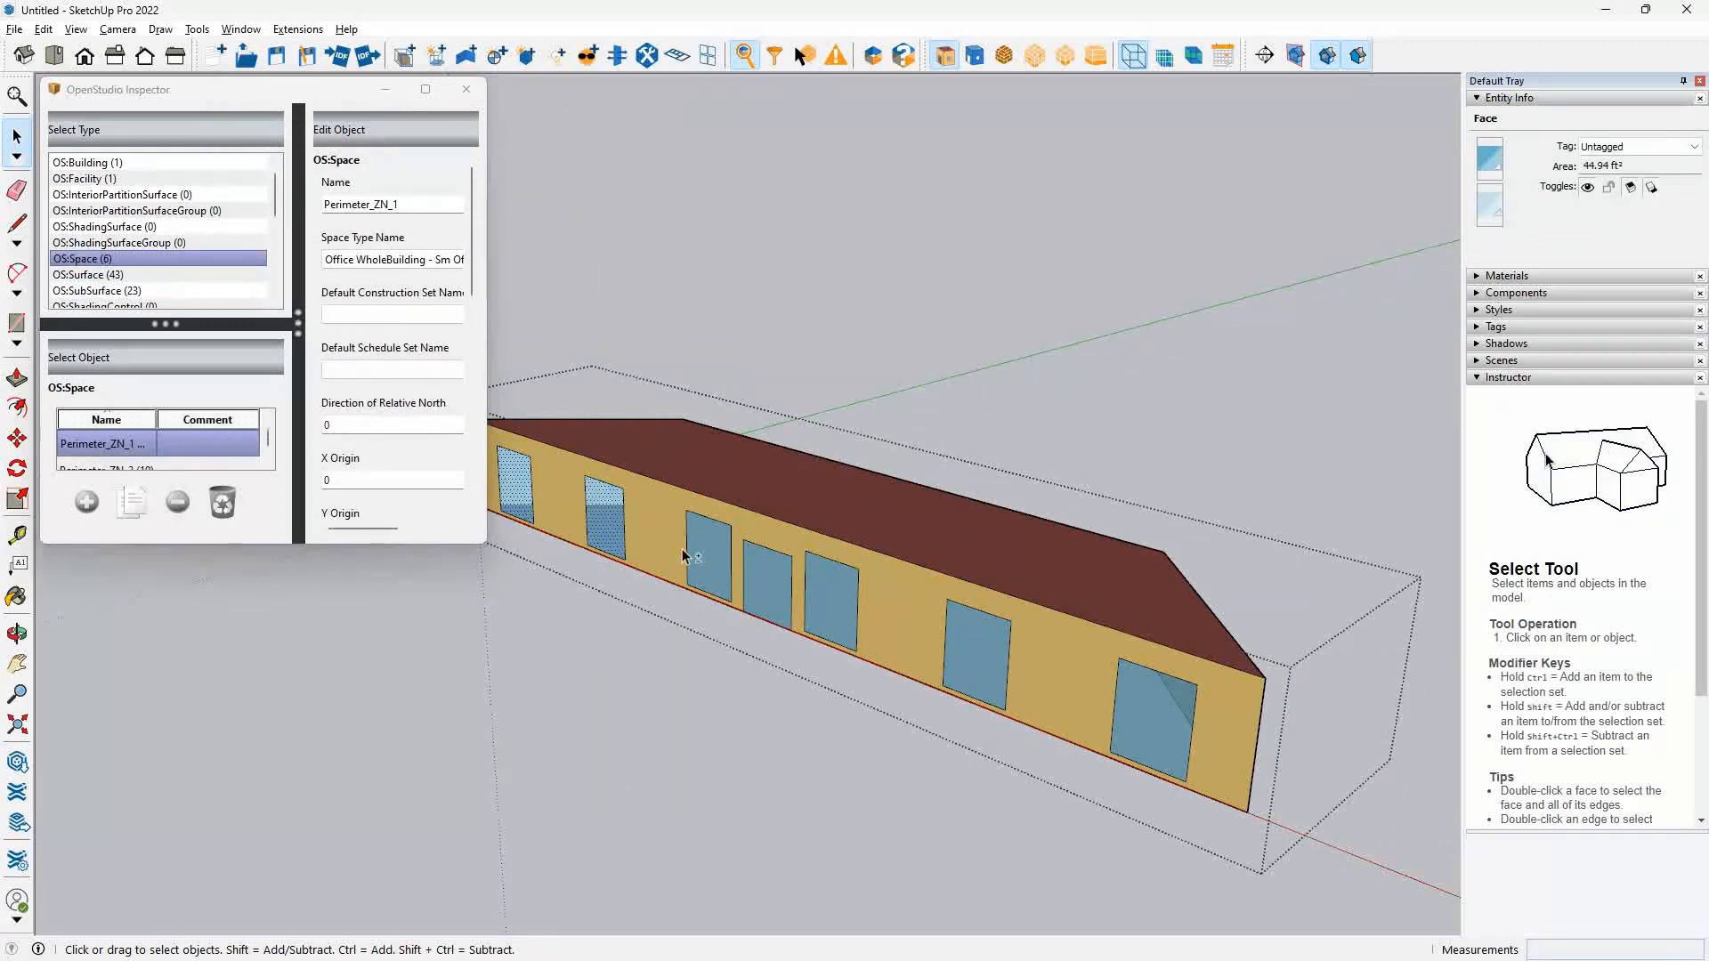
{"action": "left_click", "coordinate": [823, 607], "text": "ctrl"}
{"action": "left_click", "coordinate": [972, 656], "text": "ctrl"}
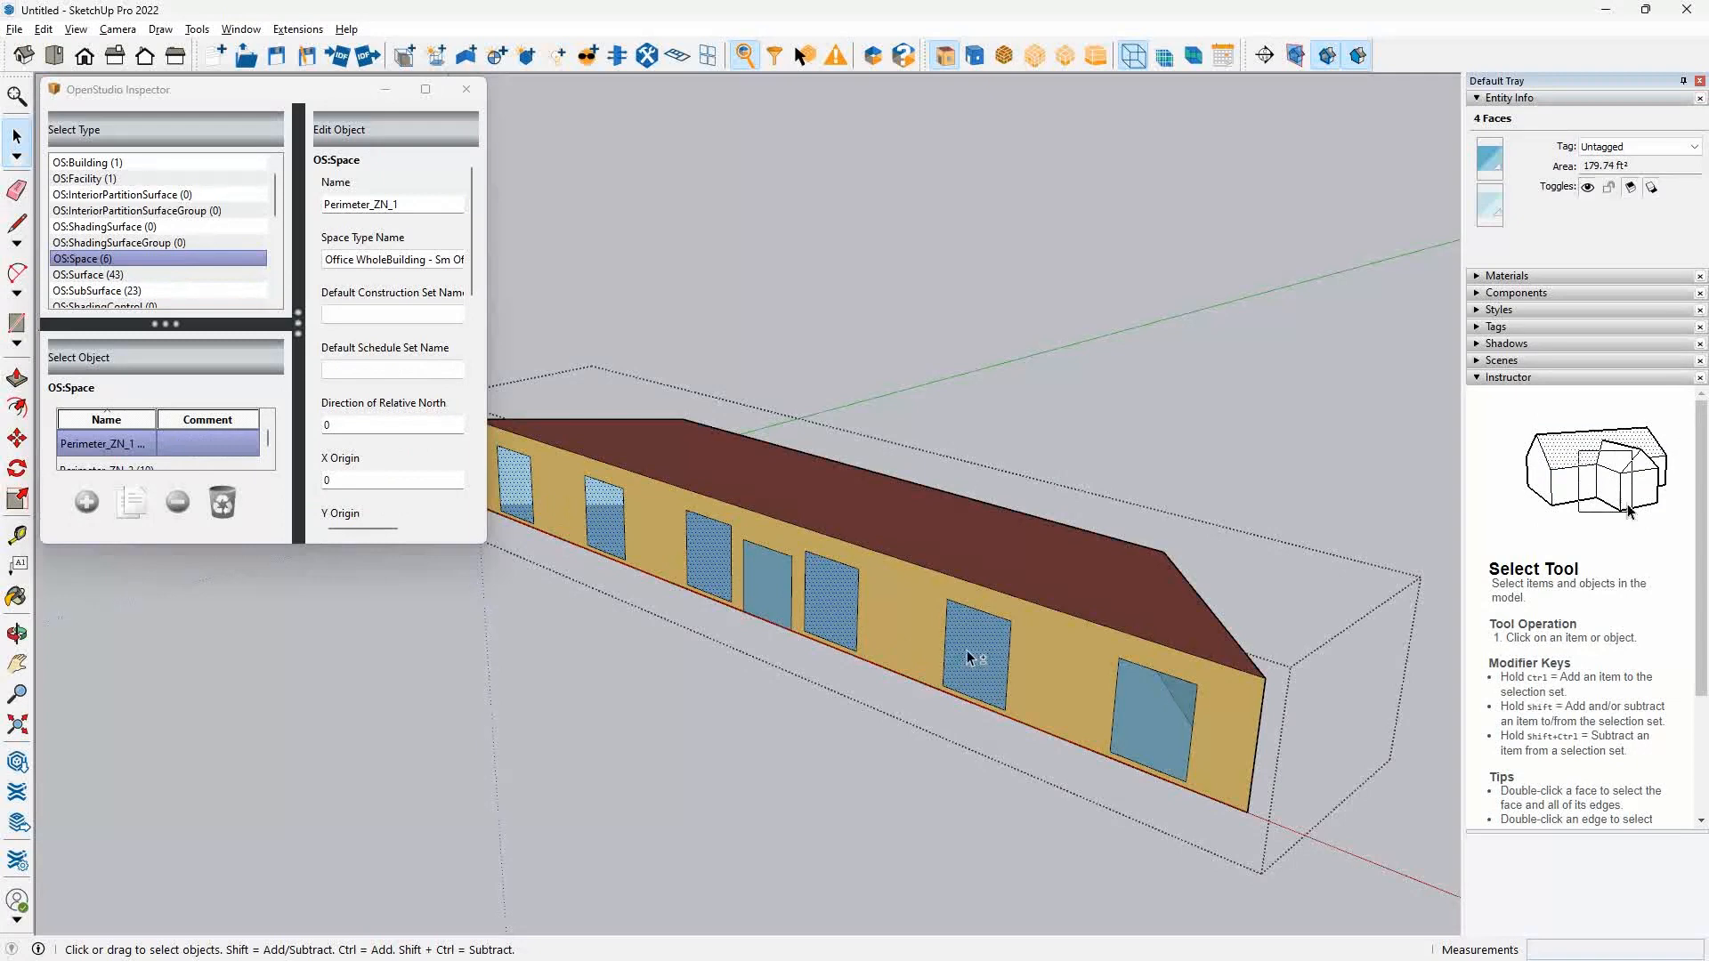
{"action": "left_click", "coordinate": [1162, 734], "text": "ctrl"}
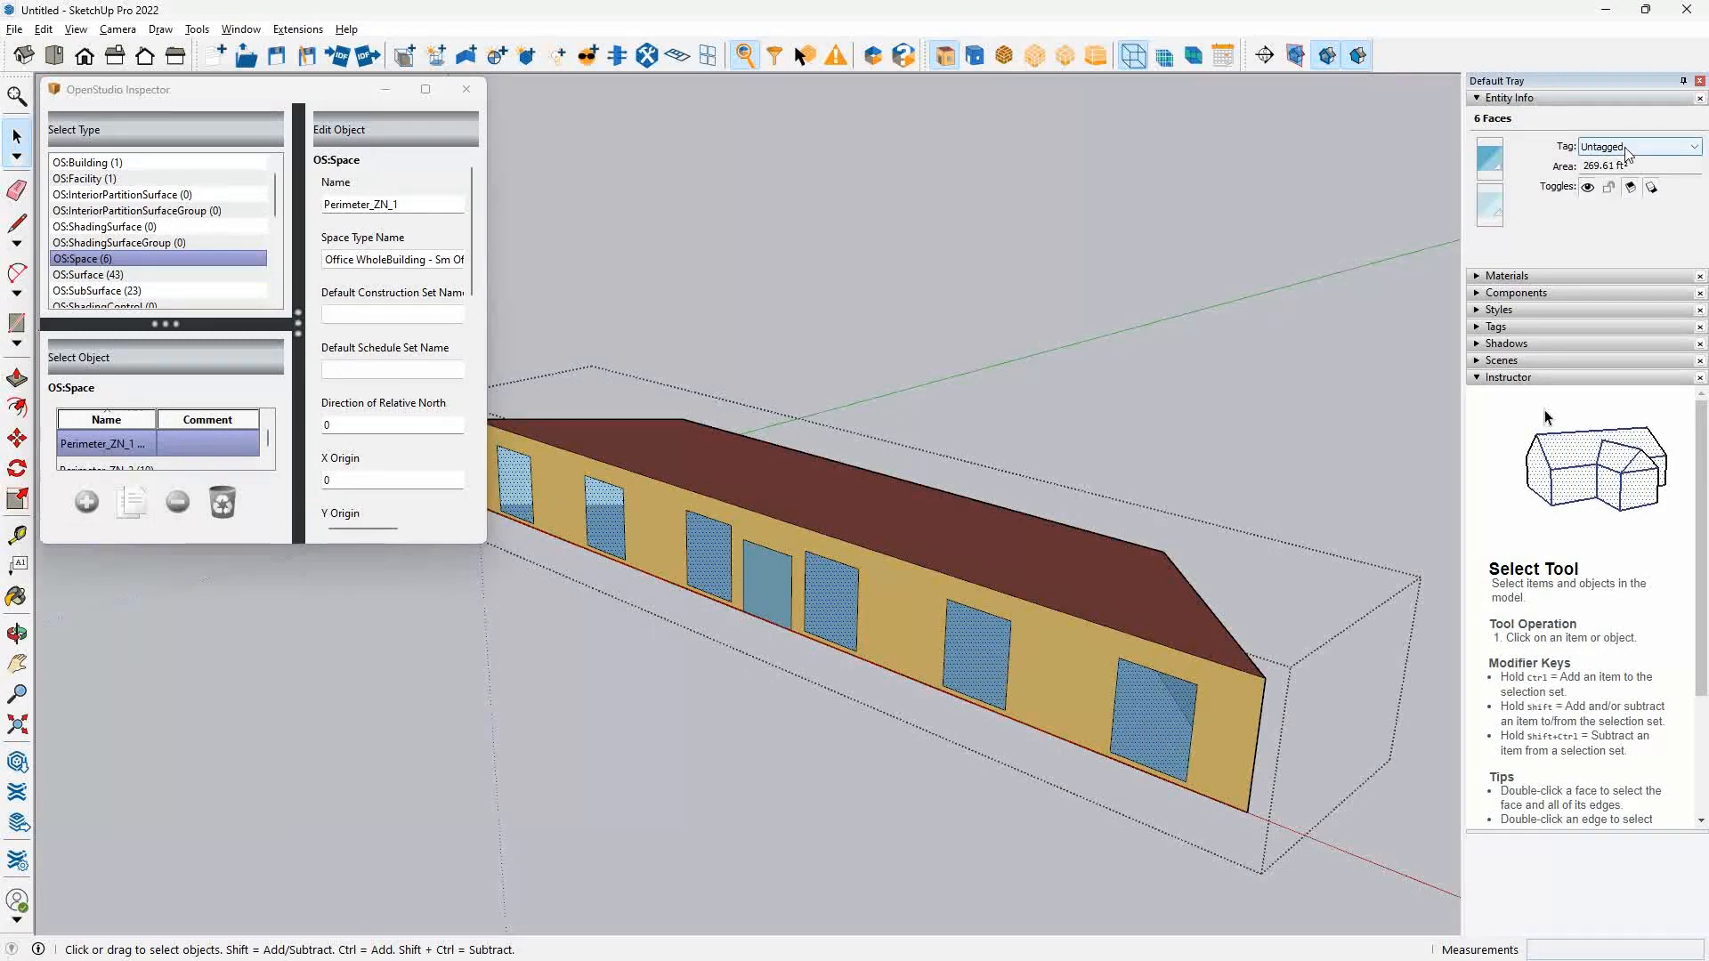
{"action": "double_click", "coordinate": [1604, 165]}
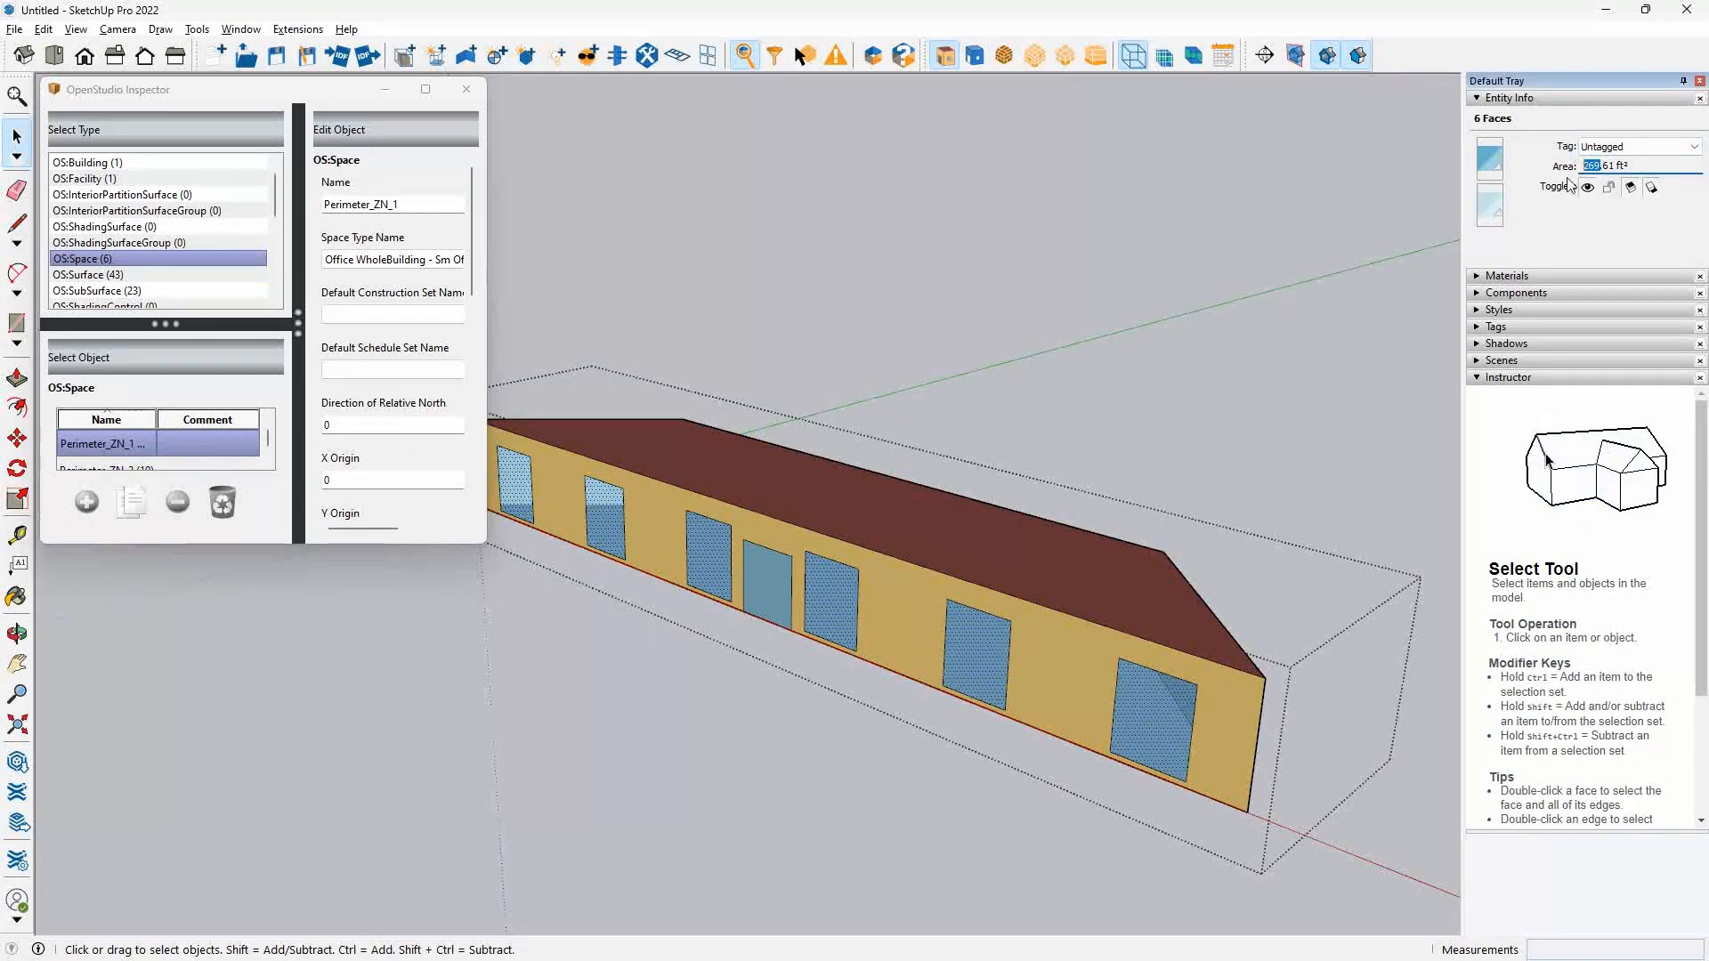
Switch to the OpenStudio Application, change its units to English (I-P), and set the ventilation object's Opening Area to 270 ft².
{"action": "key", "text": "alt+Tab"}
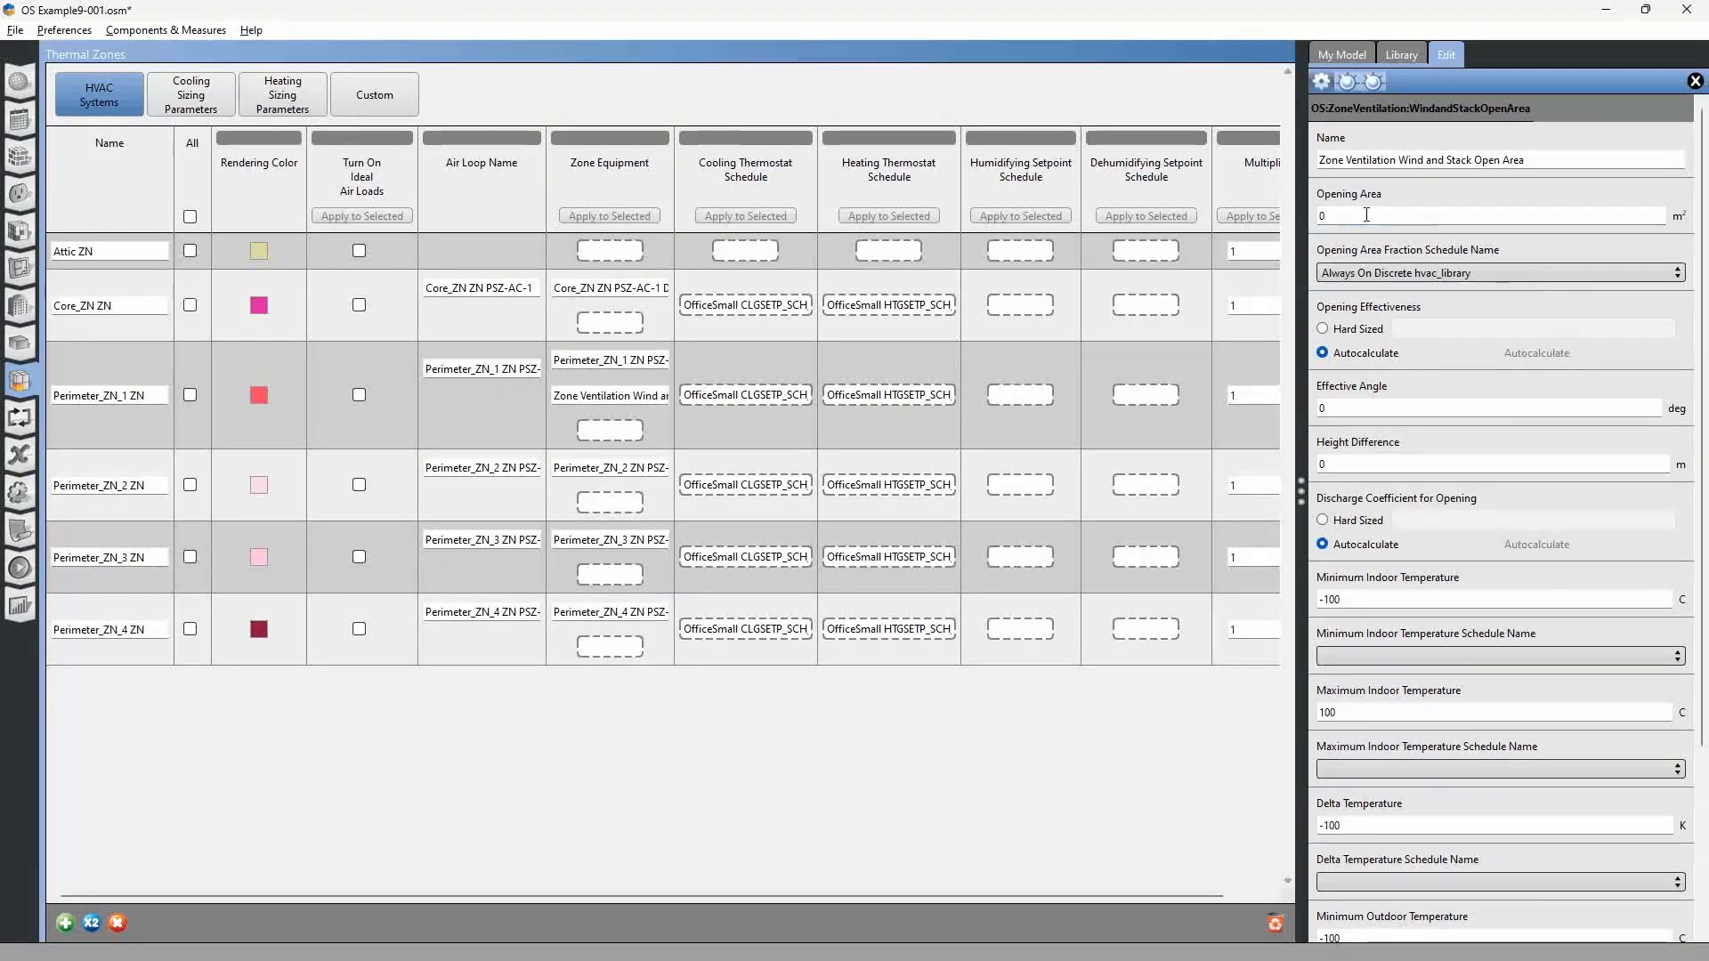
{"action": "left_click", "coordinate": [51, 33]}
{"action": "mouse_move", "coordinate": [106, 53]}
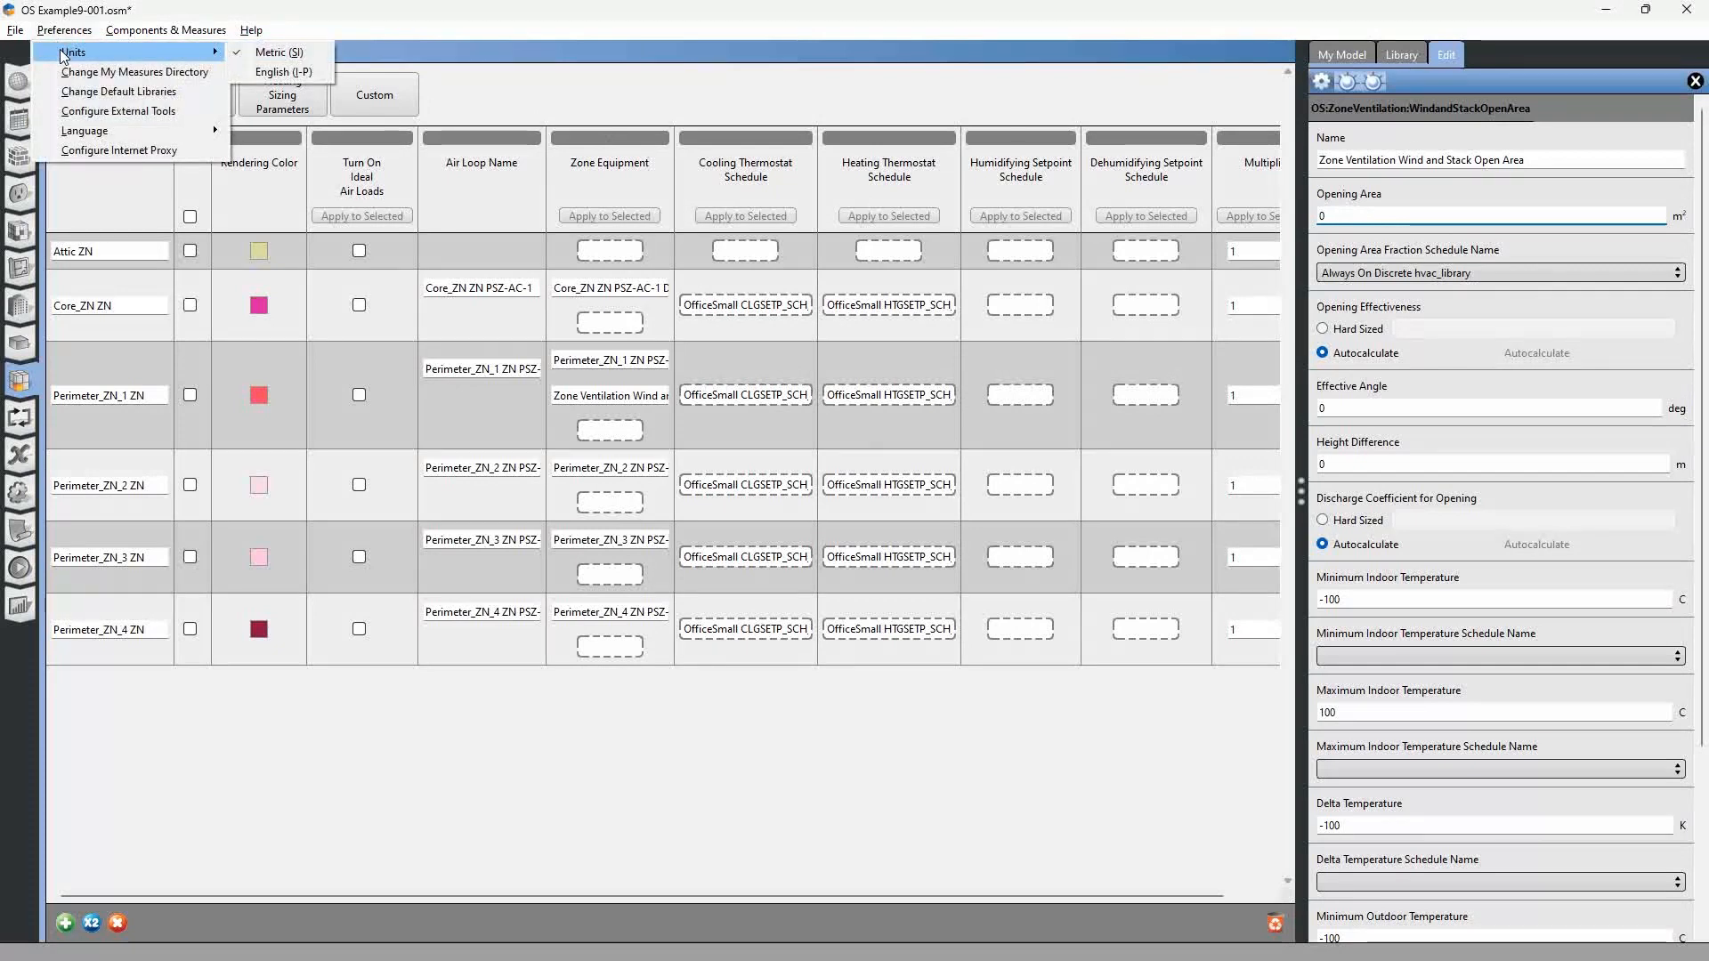
{"action": "left_click", "coordinate": [273, 74]}
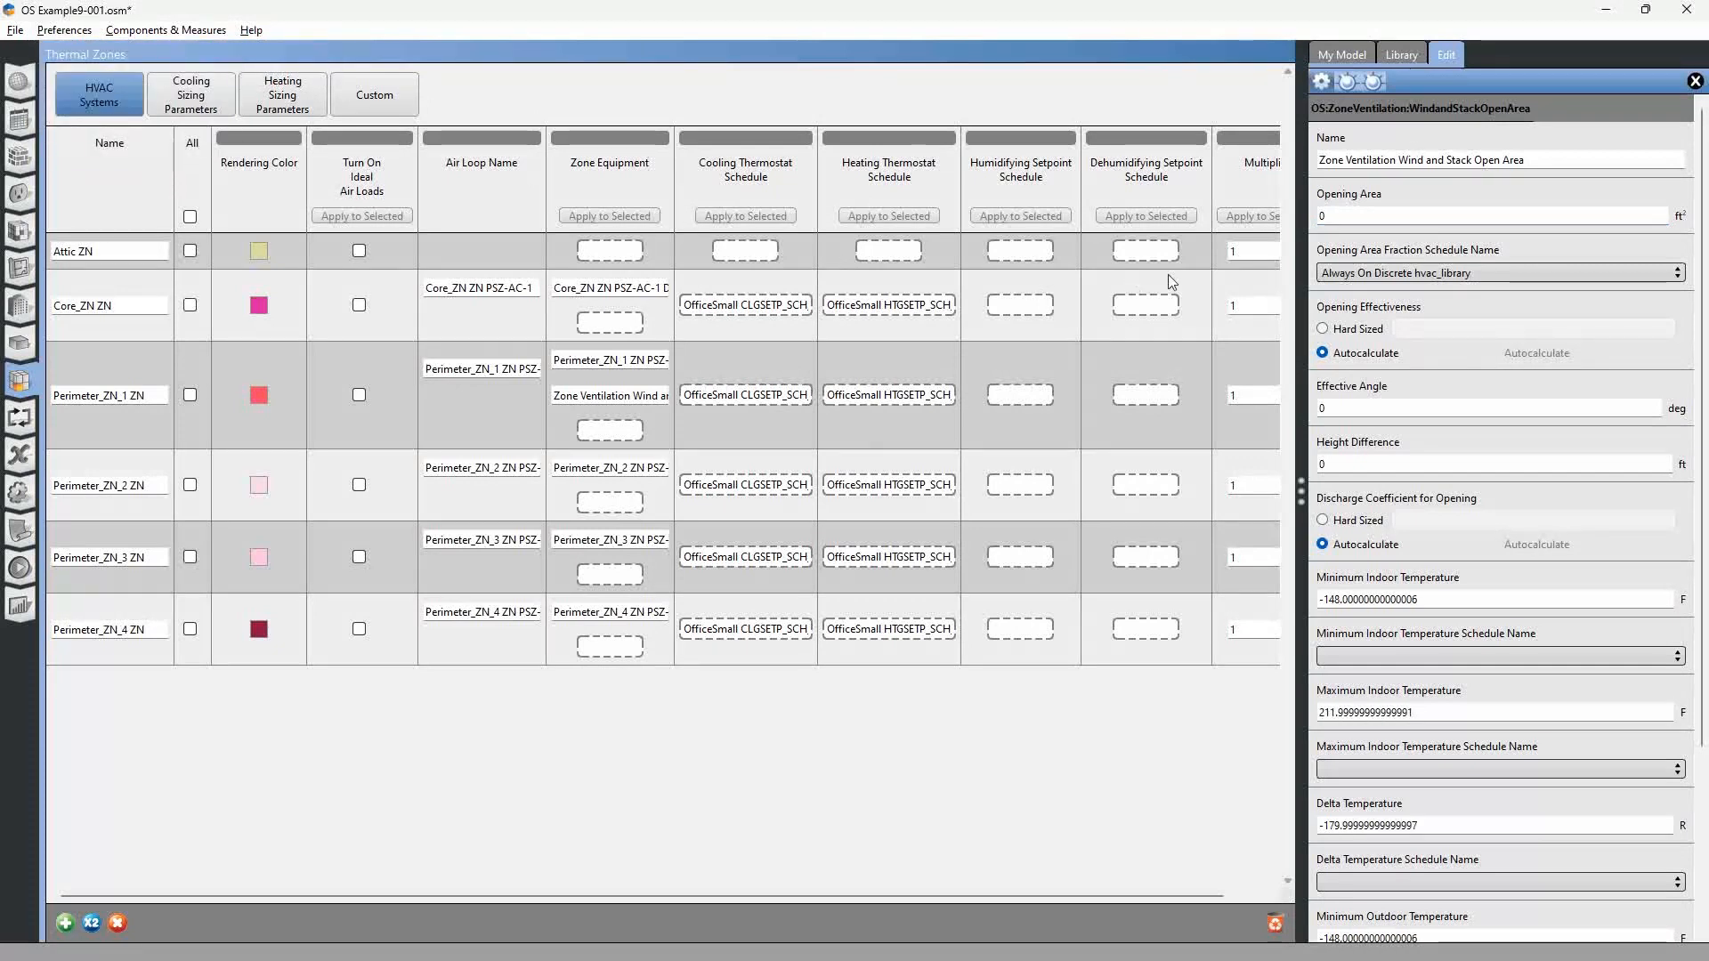
{"action": "double_click", "coordinate": [1372, 219]}
{"action": "type", "text": "270"}
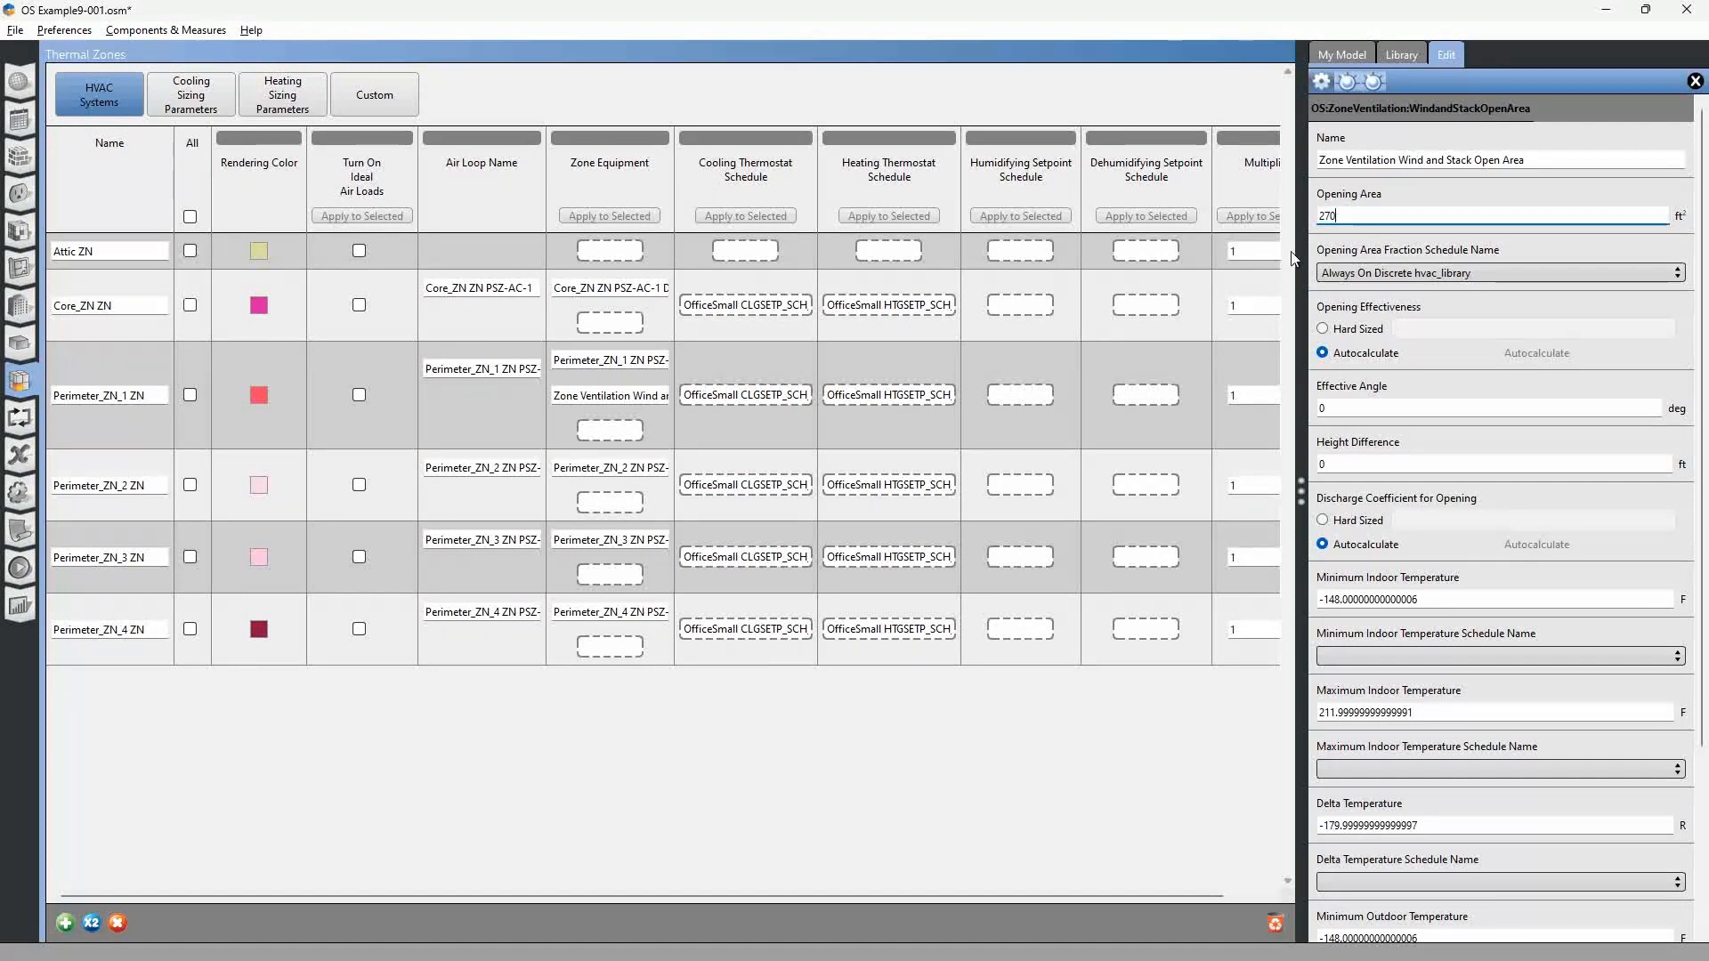
Assign Natural Vent Window Fraction Schedule as the ventilation object's opening area fraction schedule.
{"action": "left_click", "coordinate": [1419, 275]}
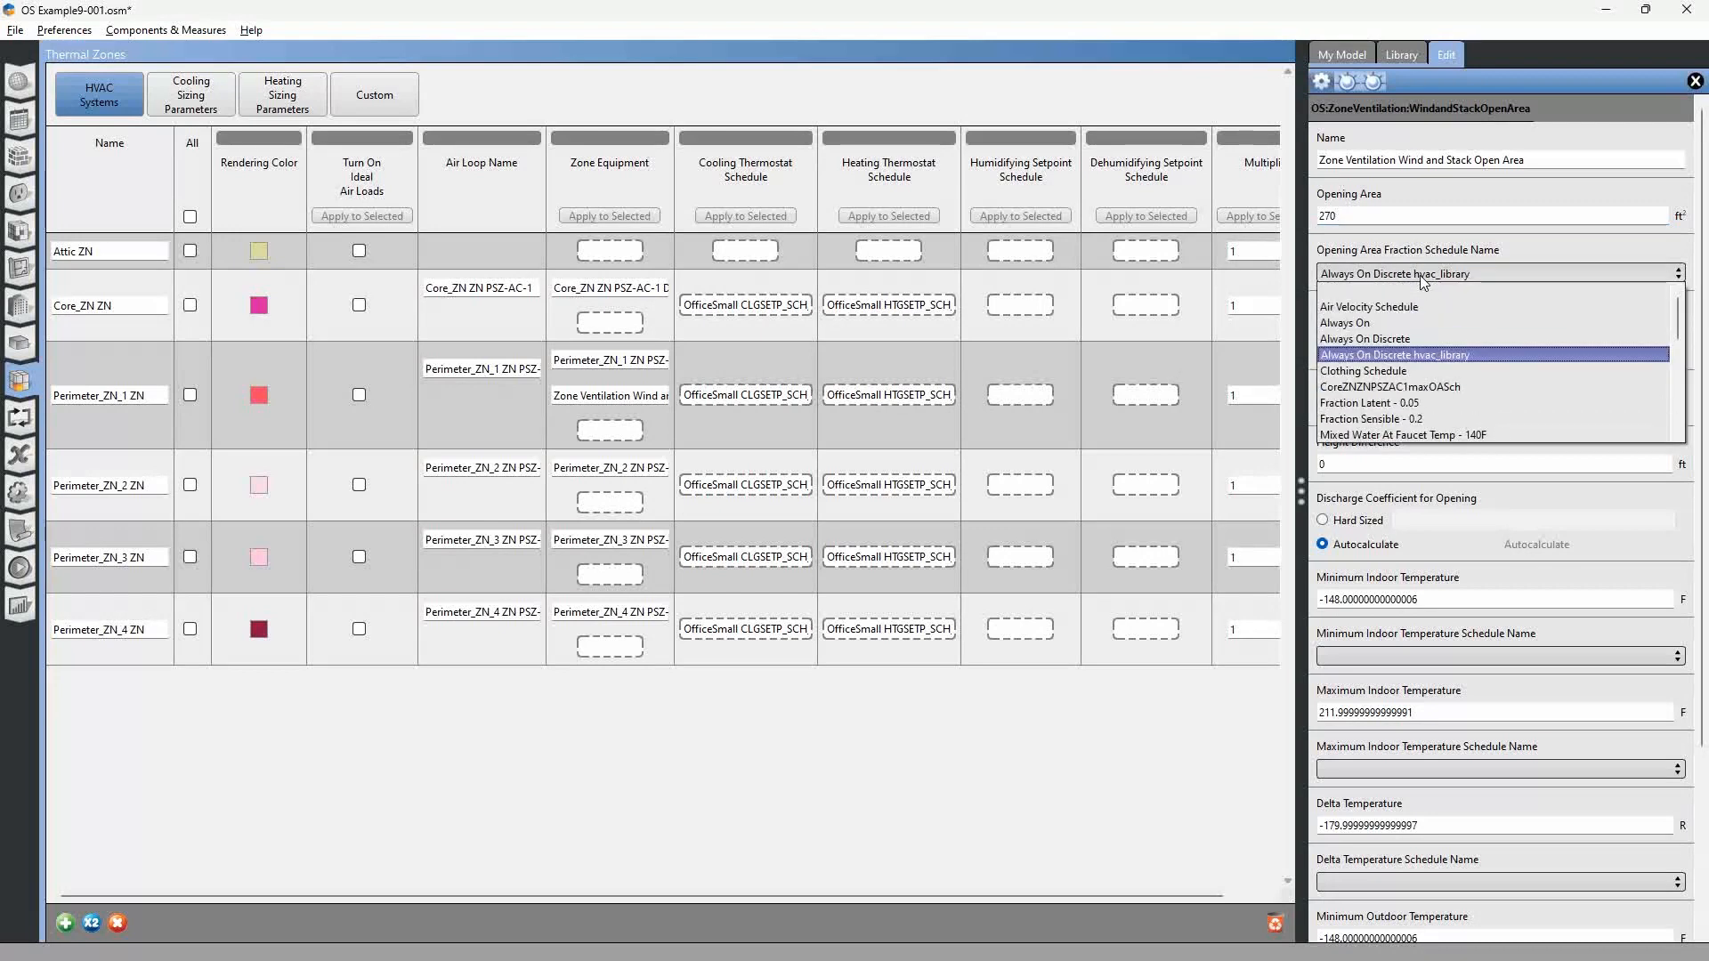
{"action": "scroll", "coordinate": [1416, 360], "scroll_direction": "down", "scroll_amount": 4}
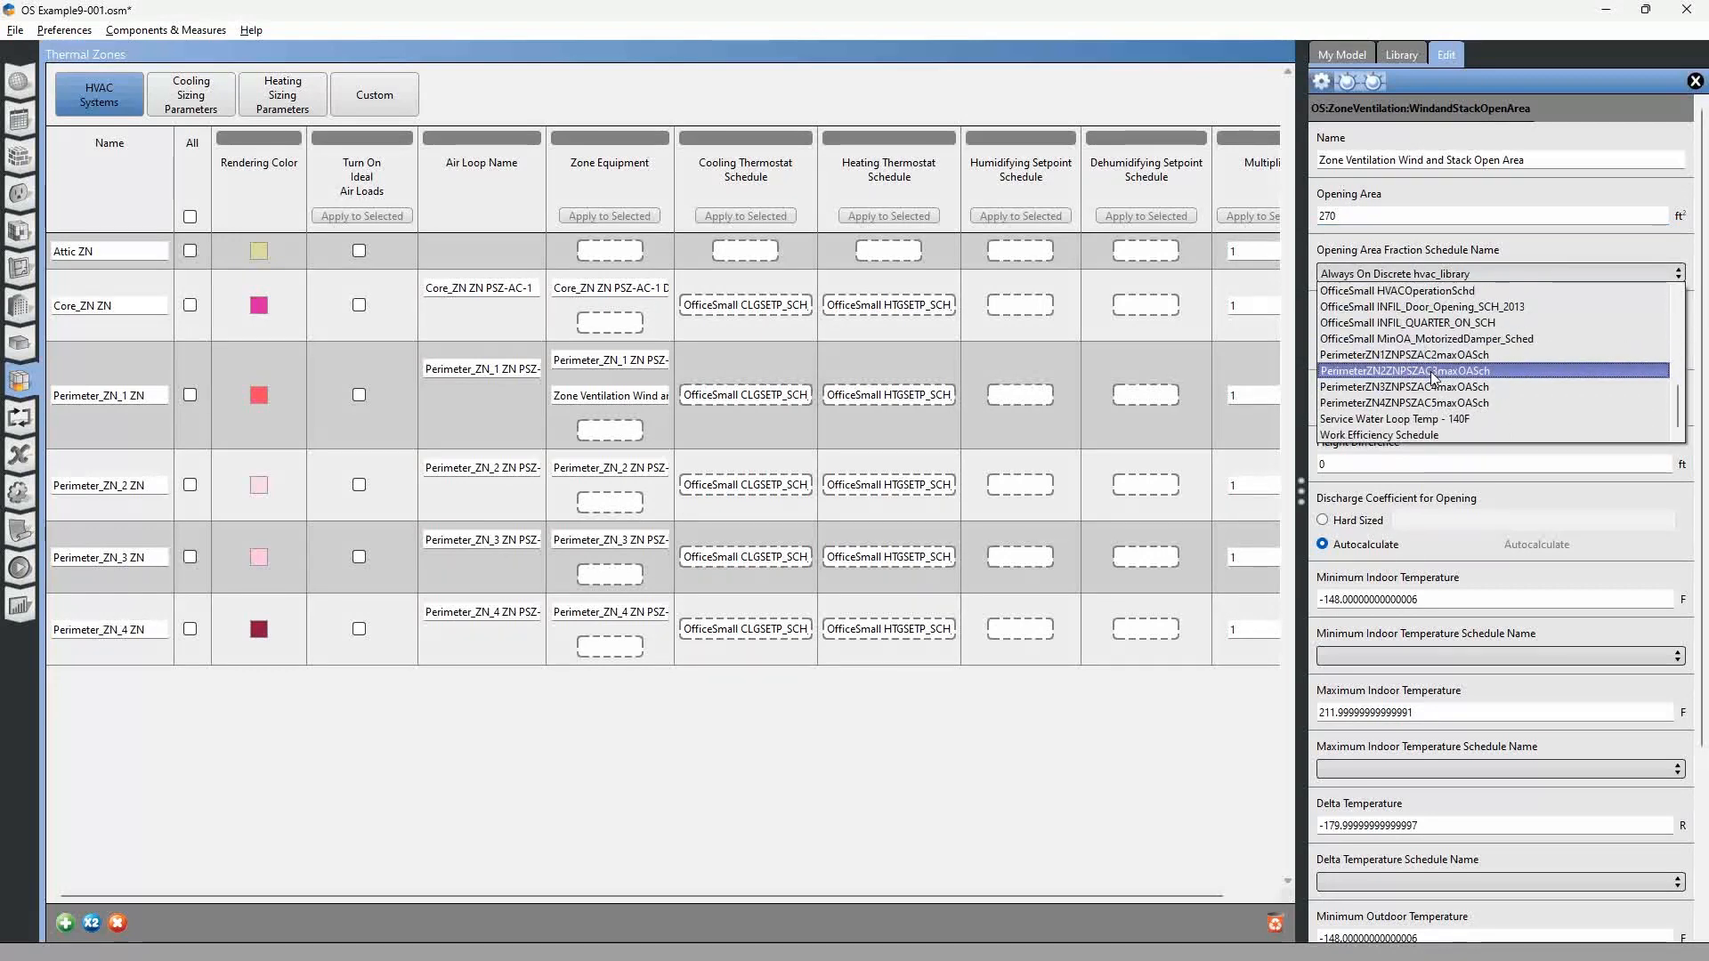
{"action": "scroll", "coordinate": [1440, 388], "scroll_direction": "up", "scroll_amount": 6}
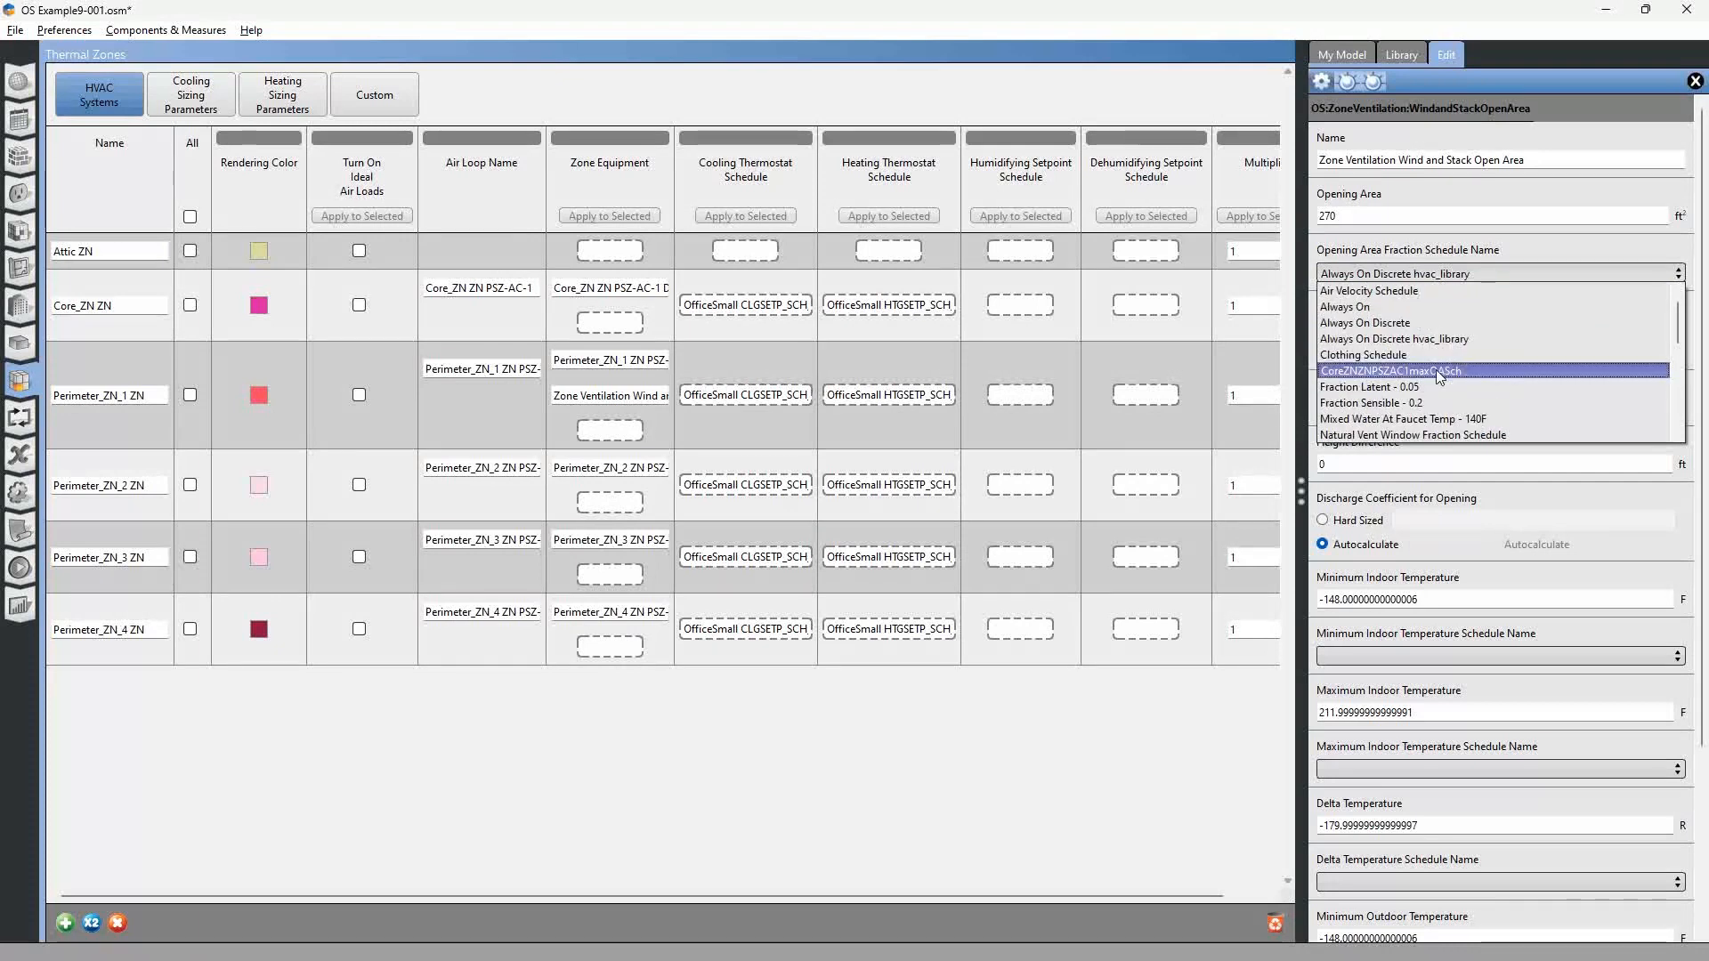
{"action": "left_click", "coordinate": [1427, 435]}
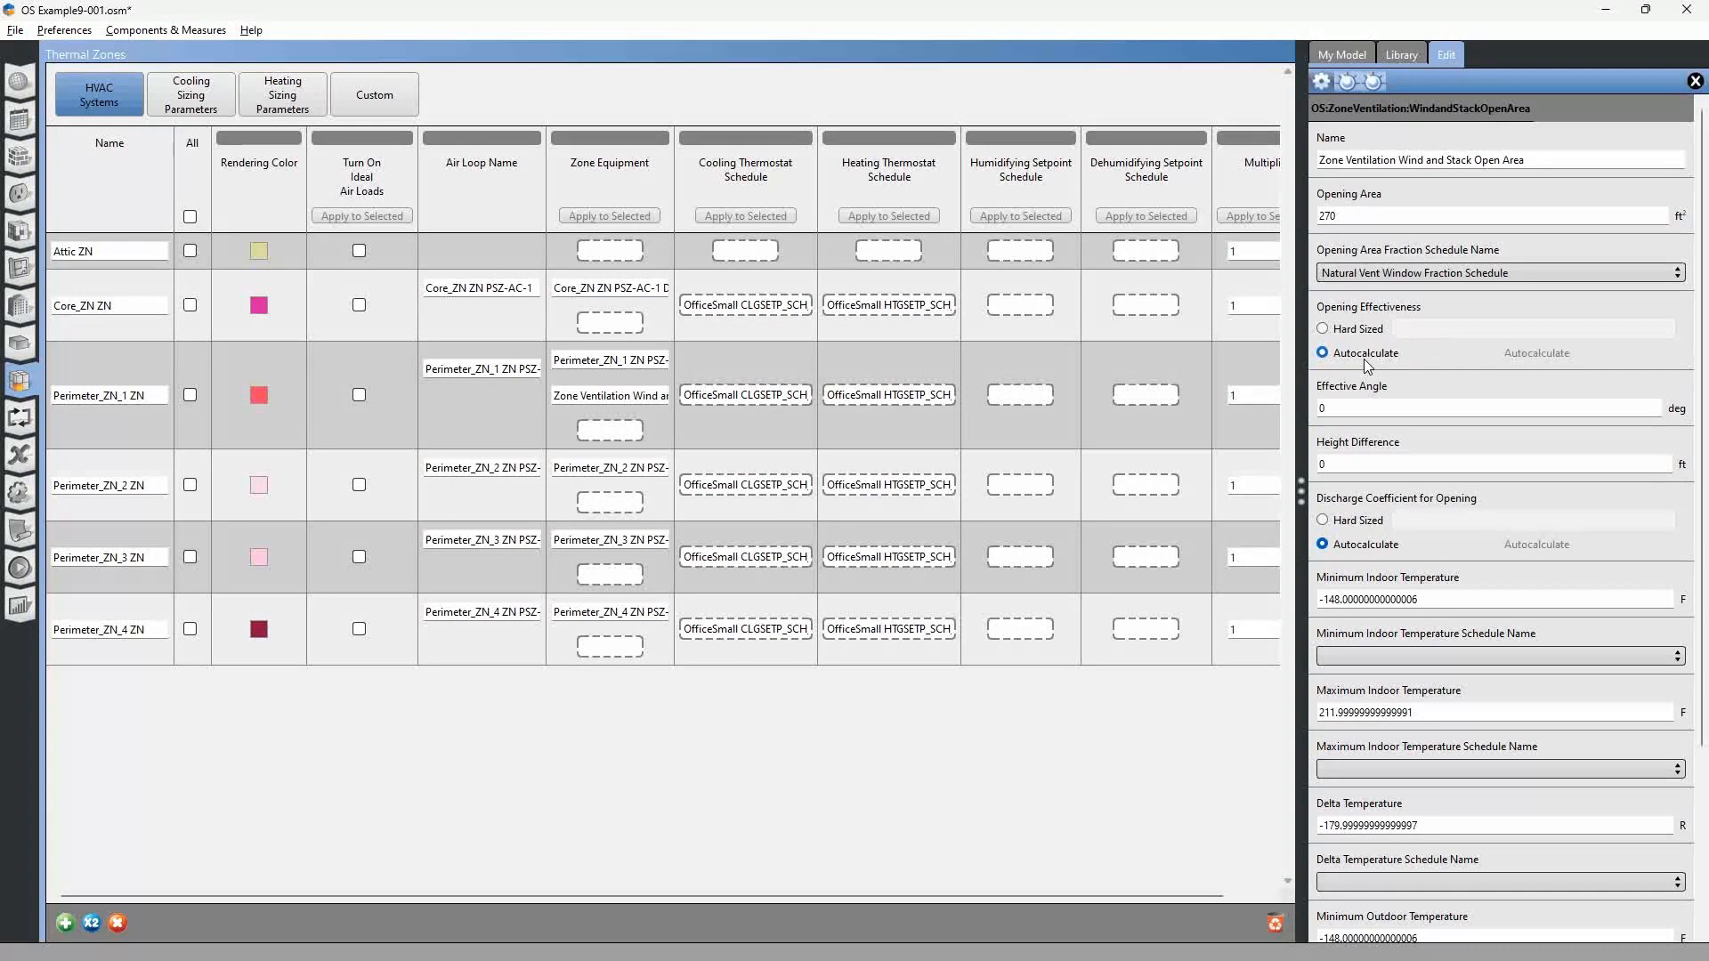
Check which way Perimeter_ZN_1's windows face in the SketchUp model, and set the ventilation object's Effective Angle to 180 degrees in OpenStudio.
{"action": "left_click", "coordinate": [1373, 408]}
{"action": "key", "text": "alt+Tab"}
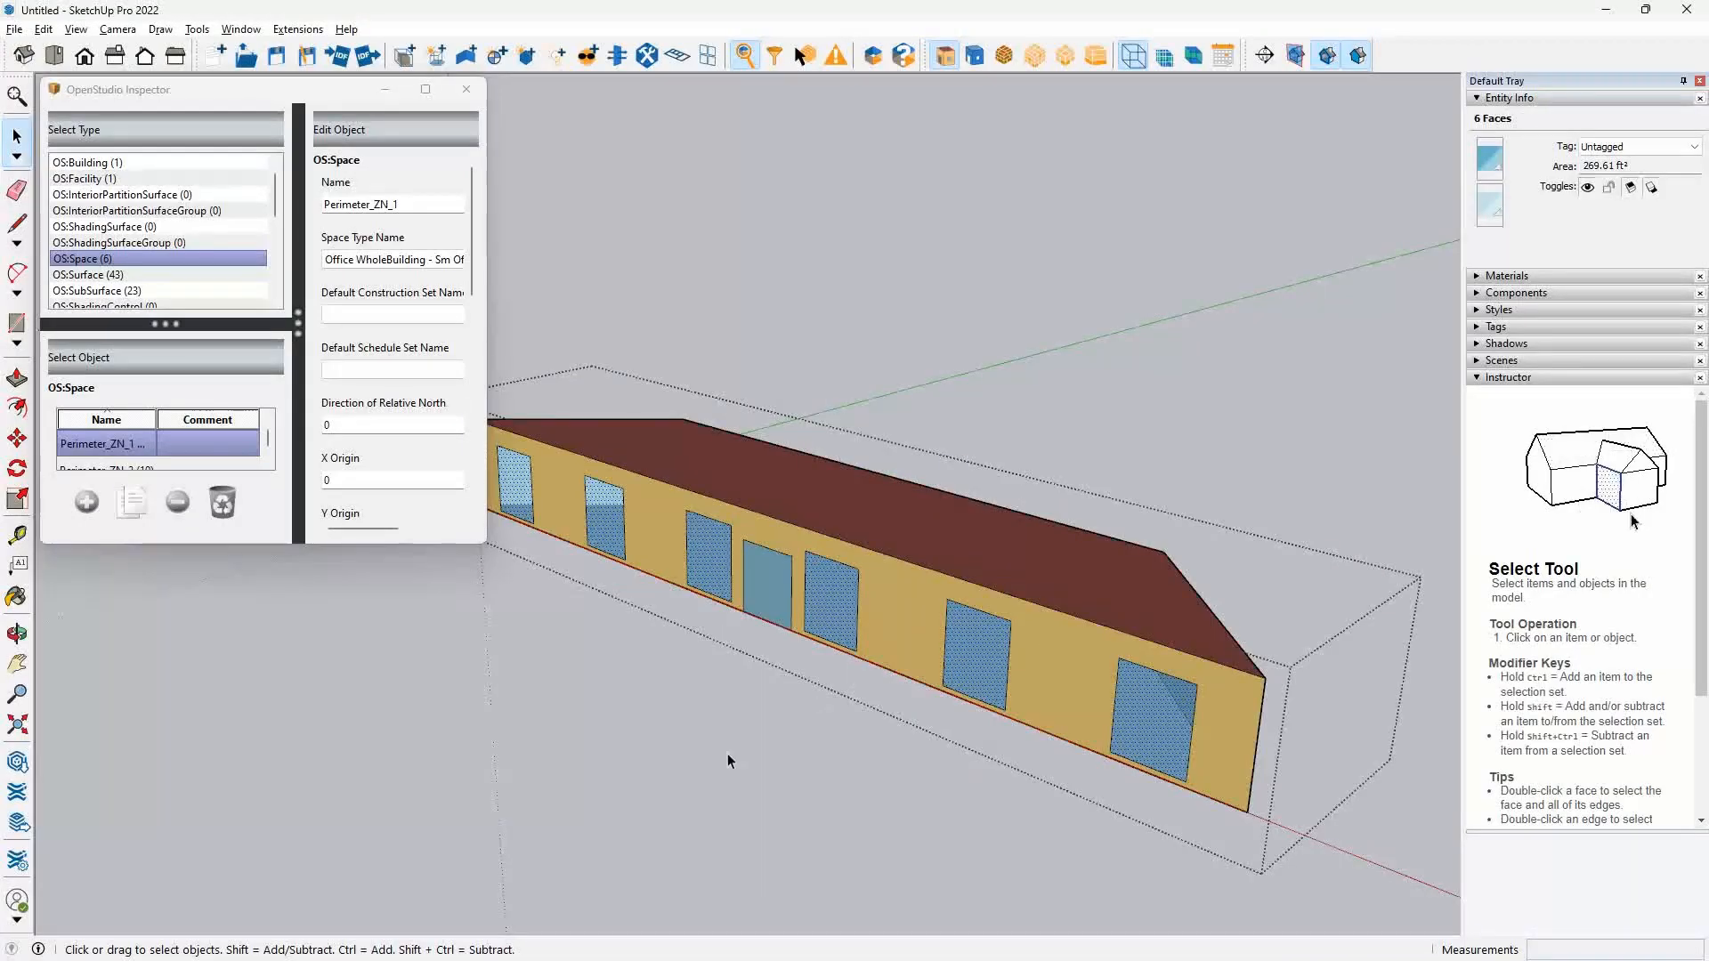
{"action": "left_click", "coordinate": [728, 755]}
{"action": "scroll", "coordinate": [774, 645], "scroll_direction": "down", "scroll_amount": 3}
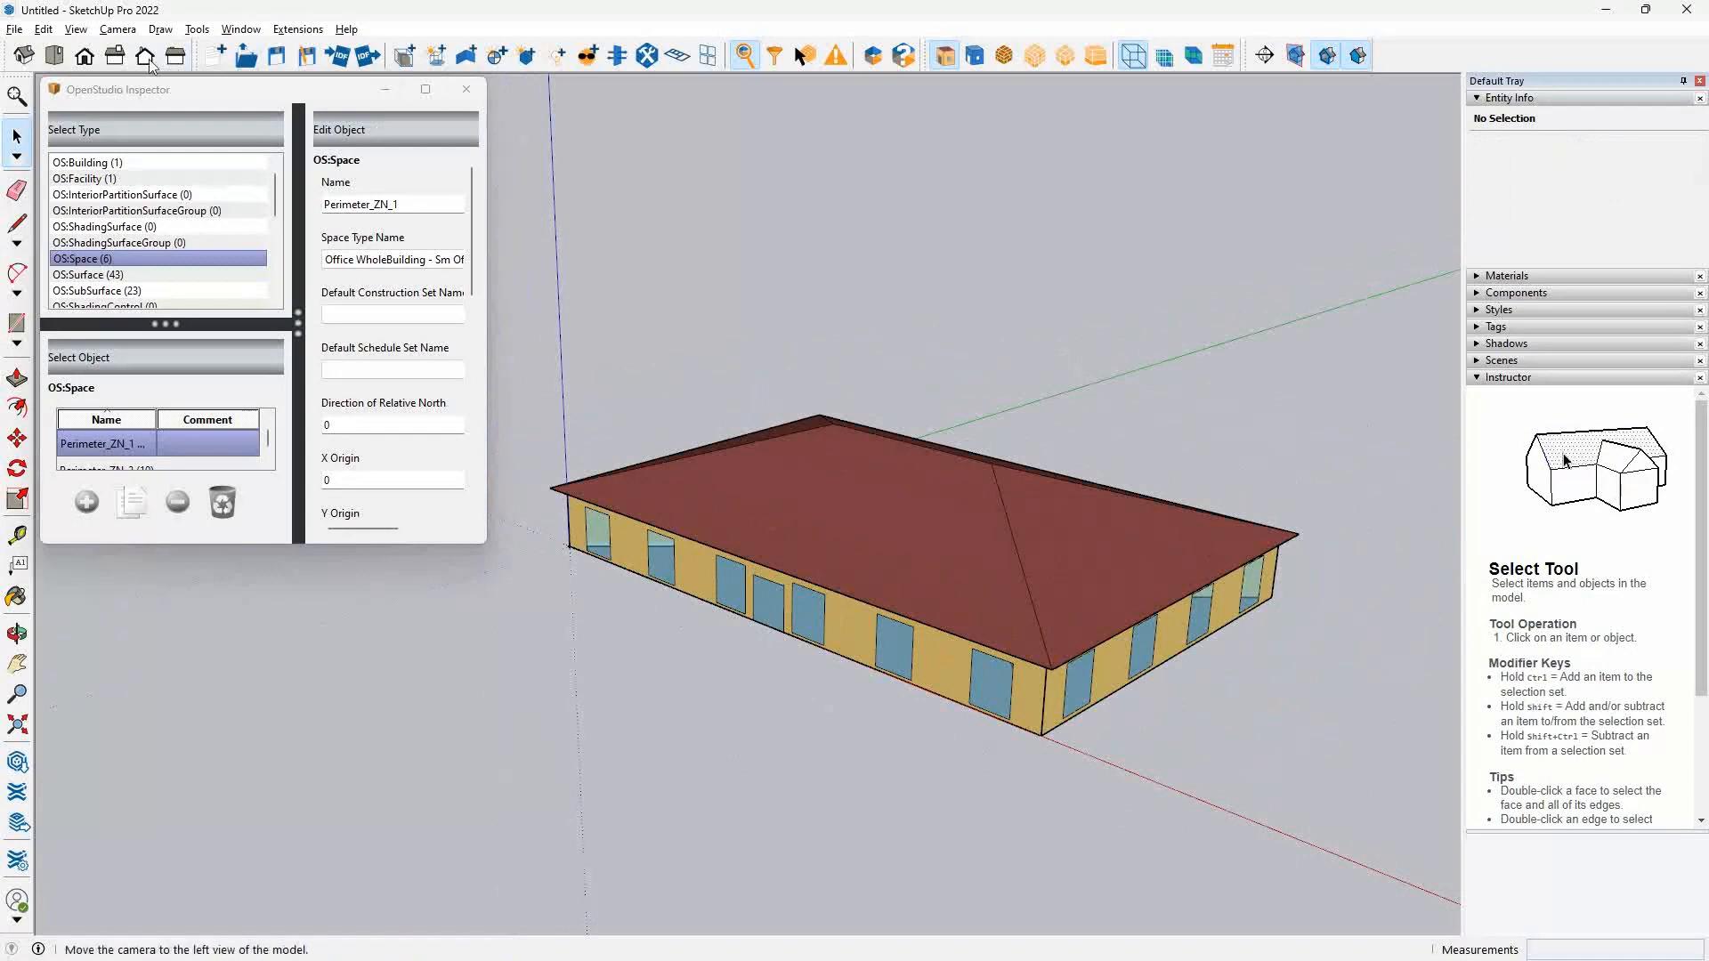
{"action": "left_click", "coordinate": [54, 55]}
{"action": "scroll", "coordinate": [878, 612], "scroll_direction": "down", "scroll_amount": 3}
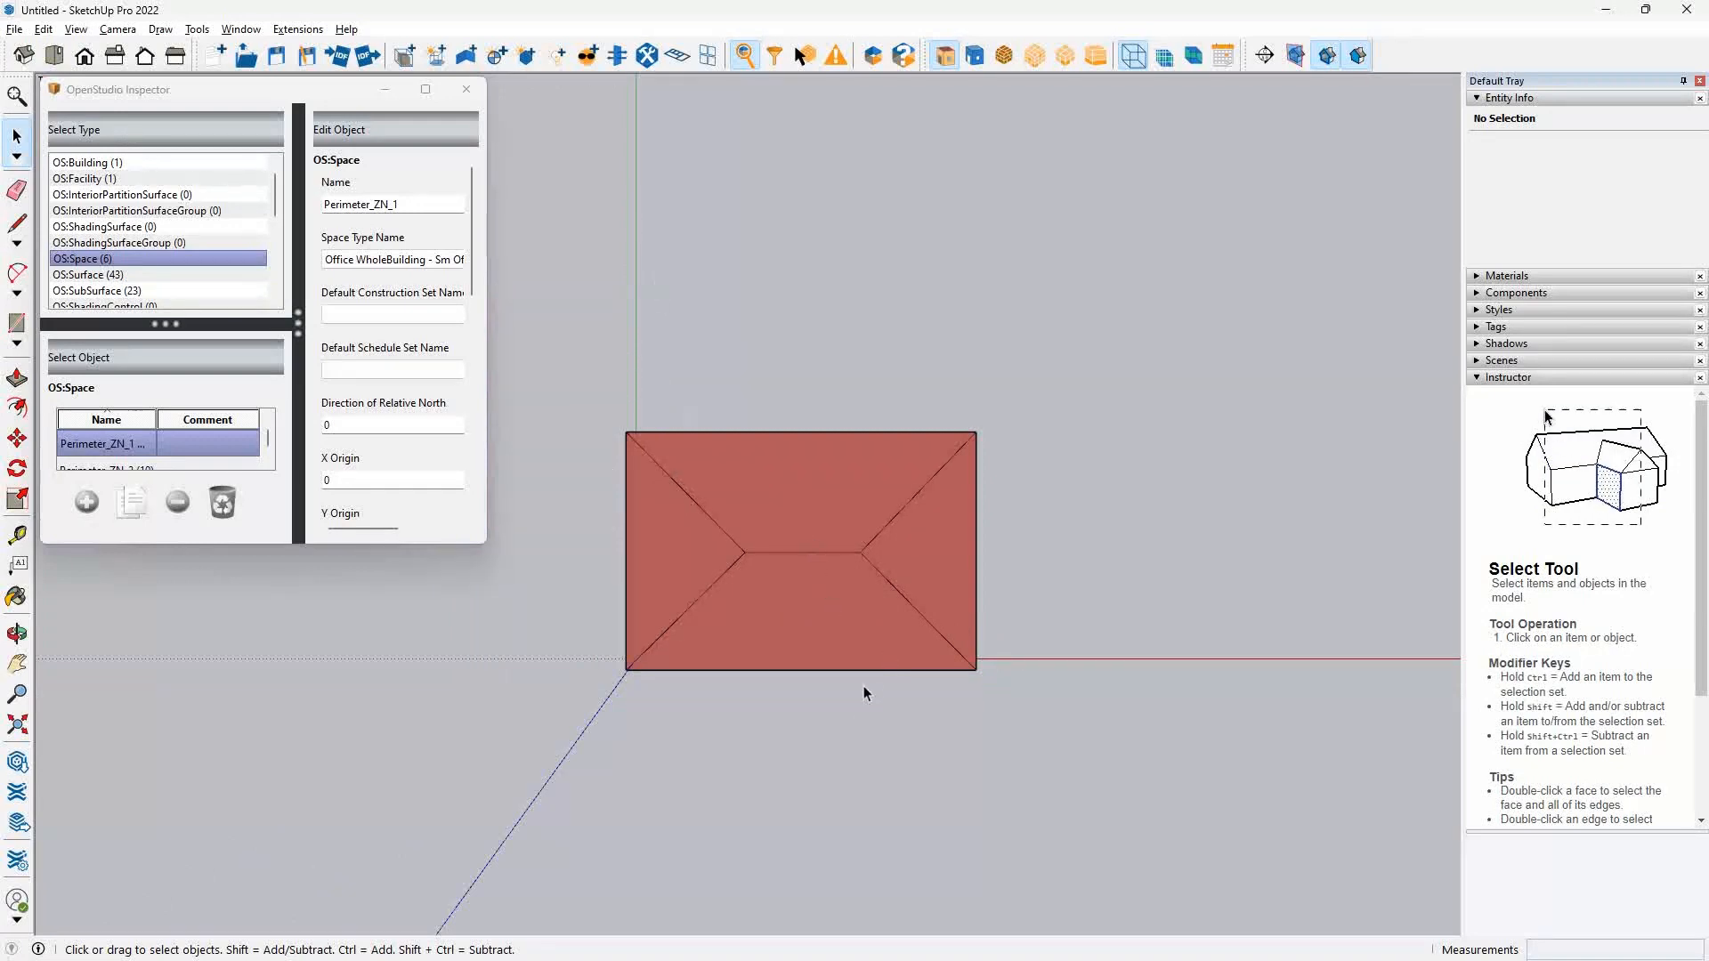
{"action": "left_click_drag", "start_coordinate": [864, 687], "coordinate": [667, 332]}
{"action": "key", "text": "space"}
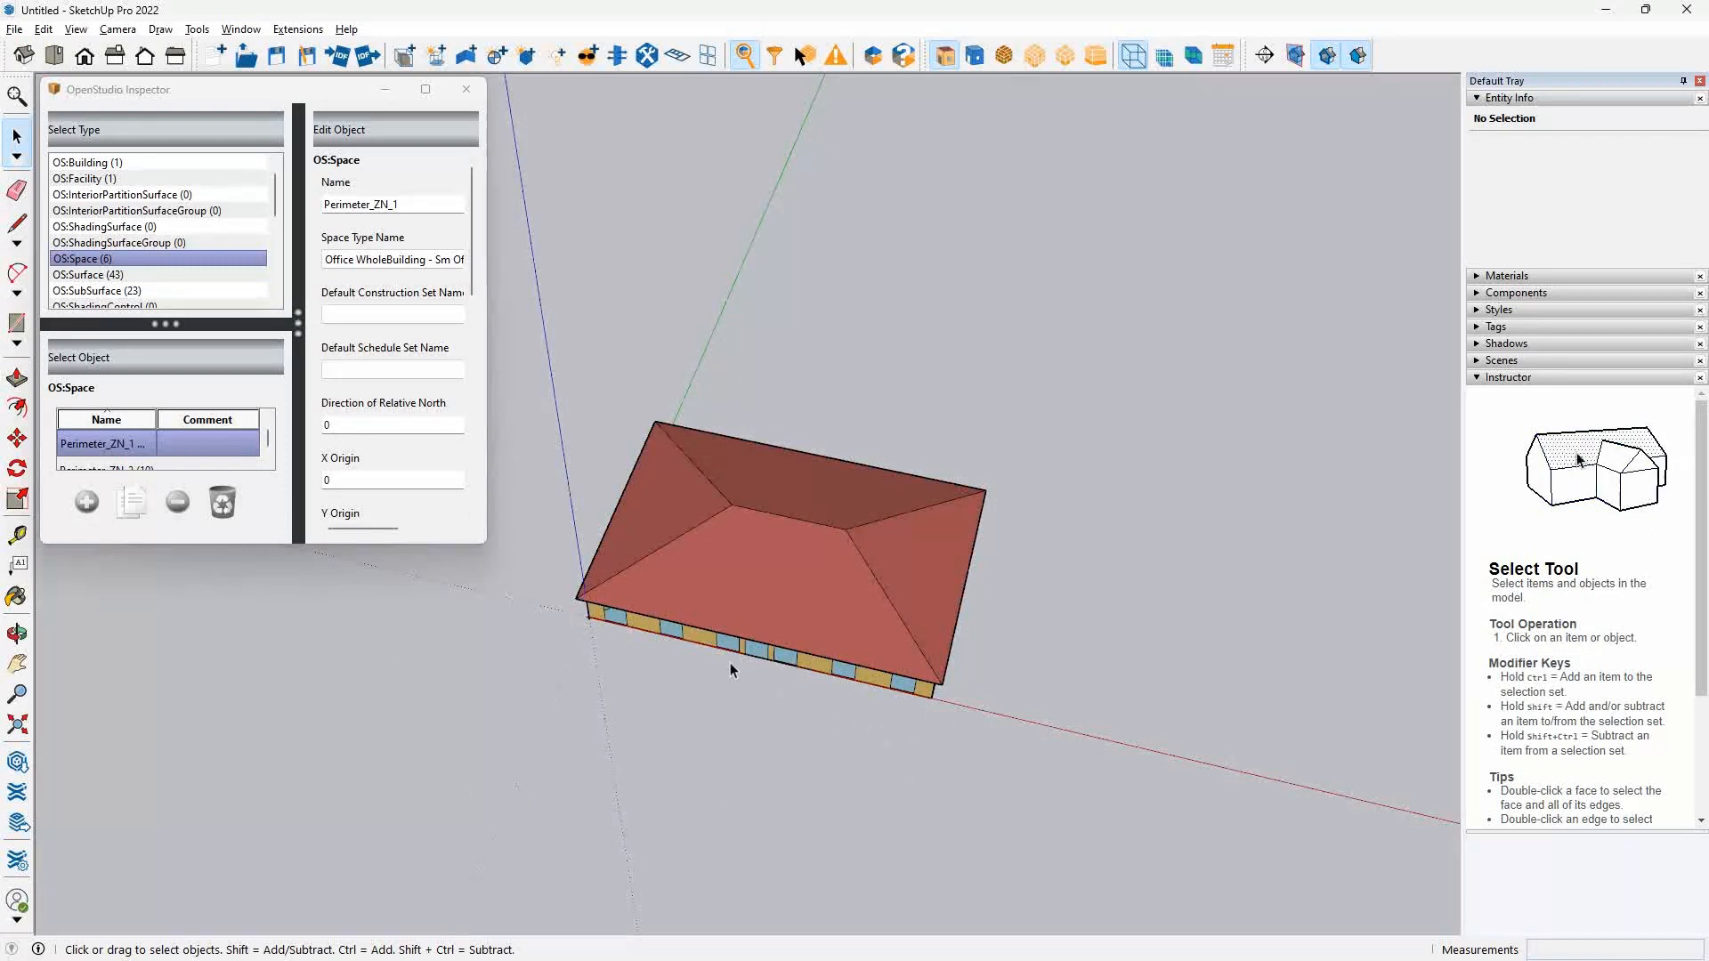
{"action": "left_click", "coordinate": [774, 712]}
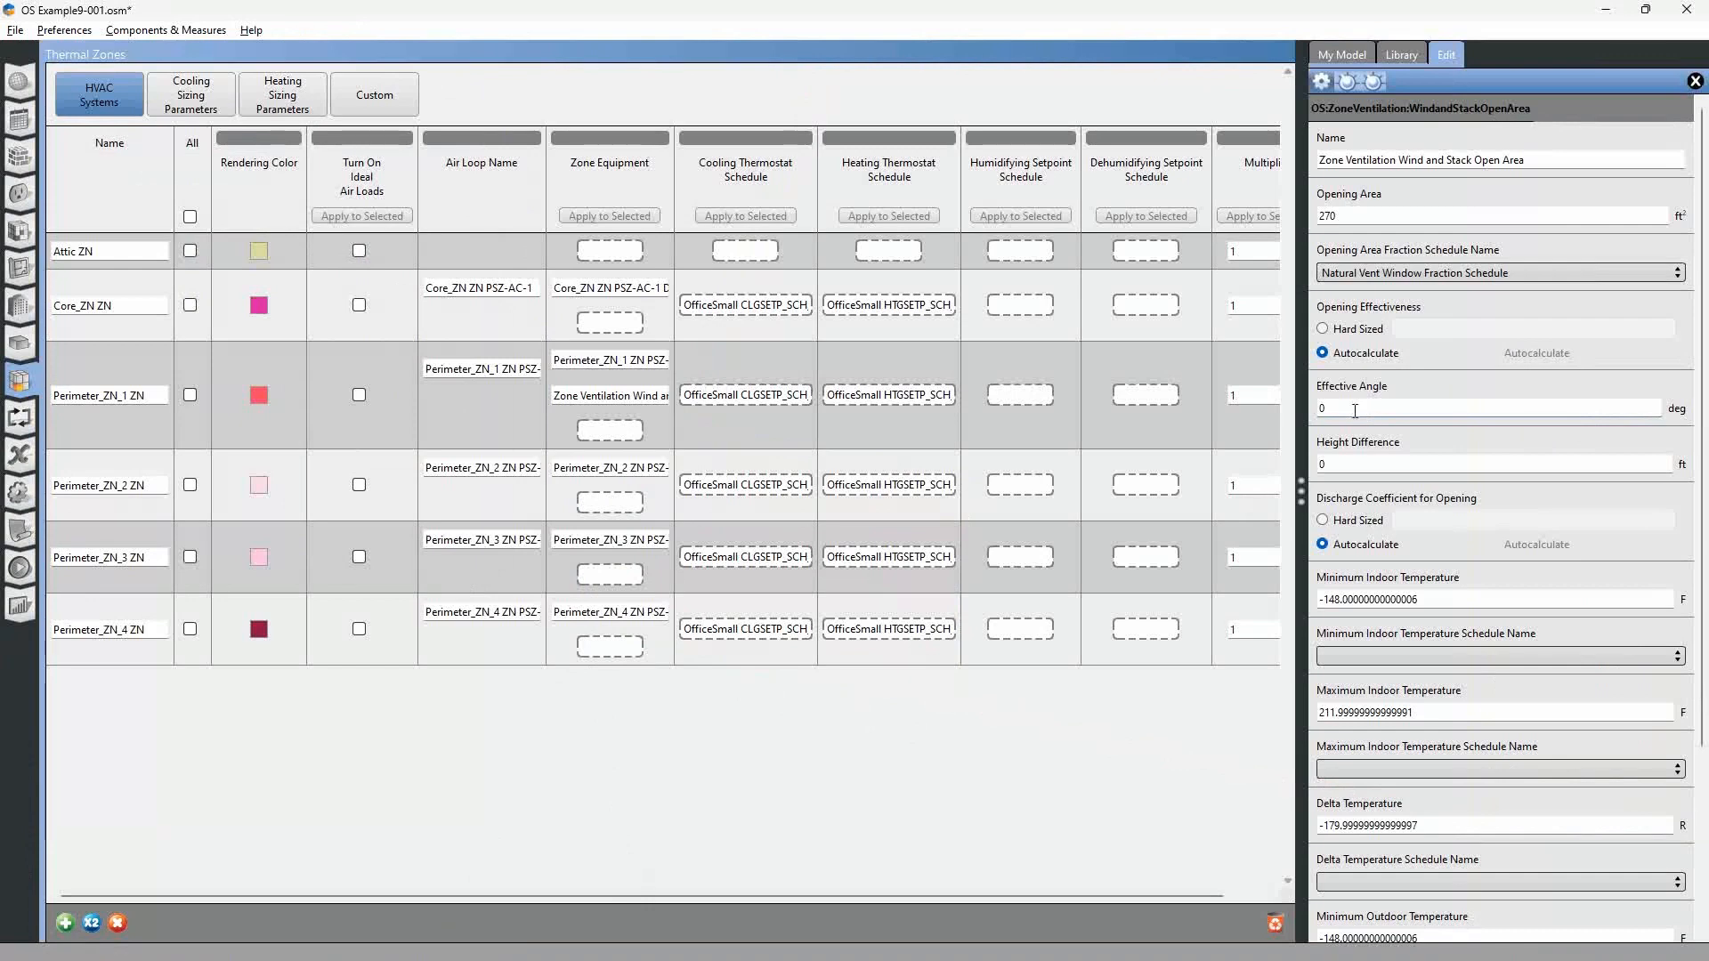
{"action": "double_click", "coordinate": [1323, 408]}
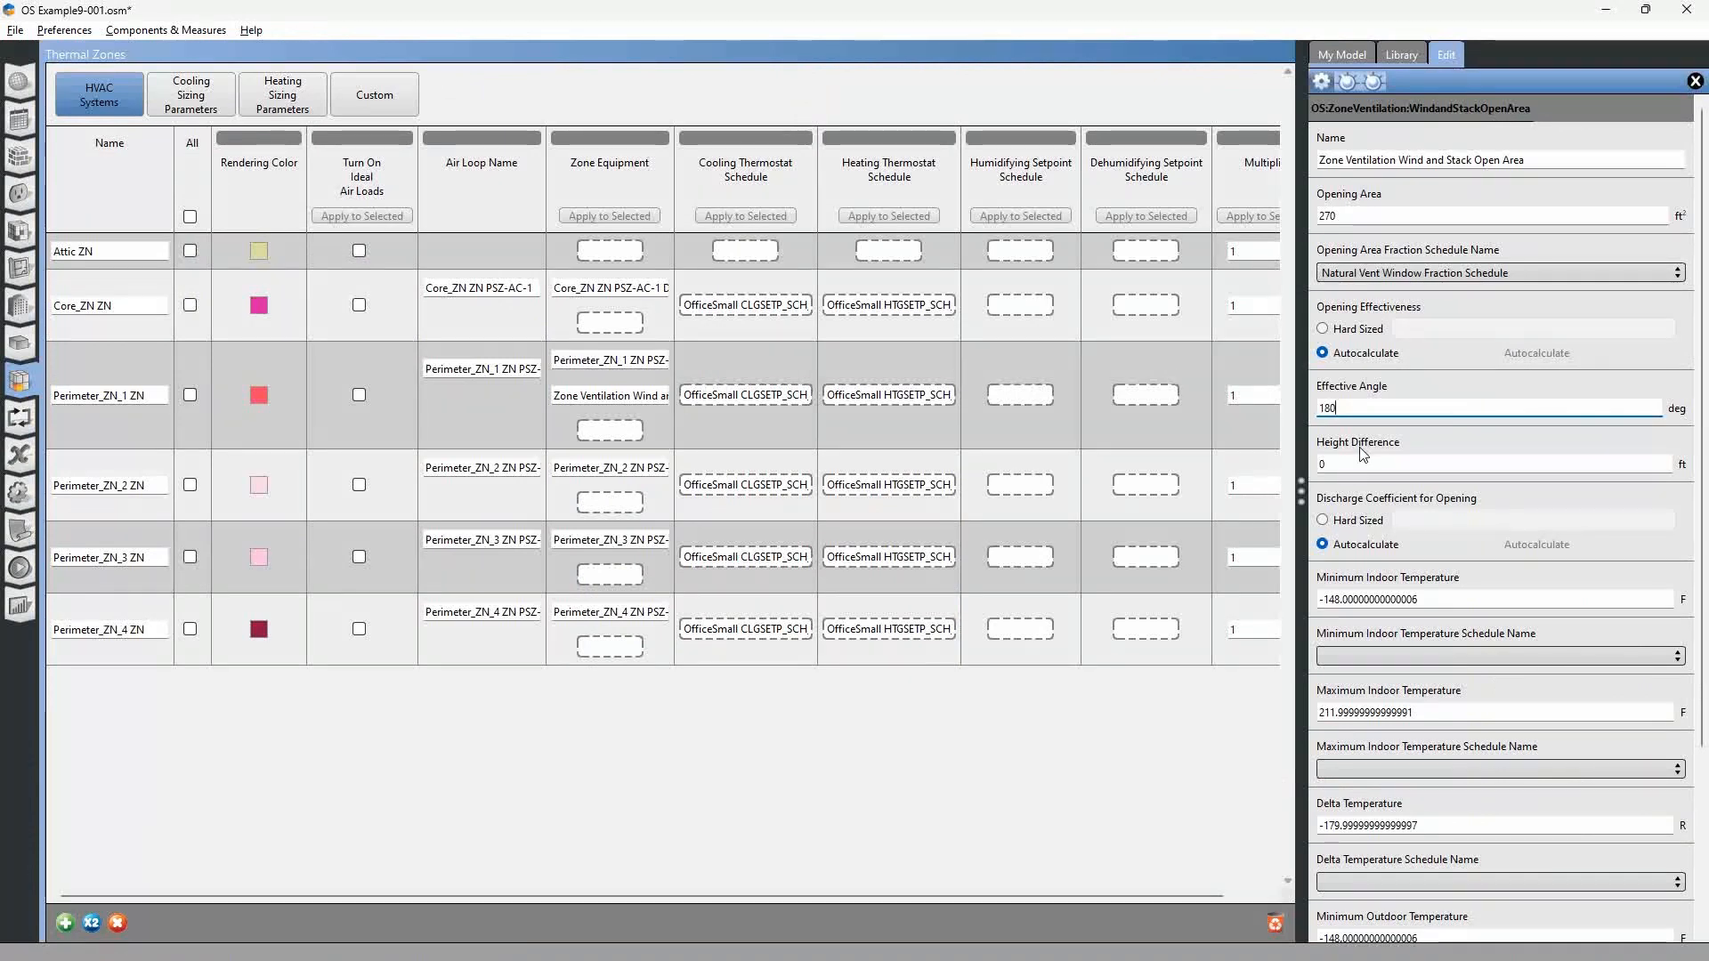
{"action": "key", "text": "Tab"}
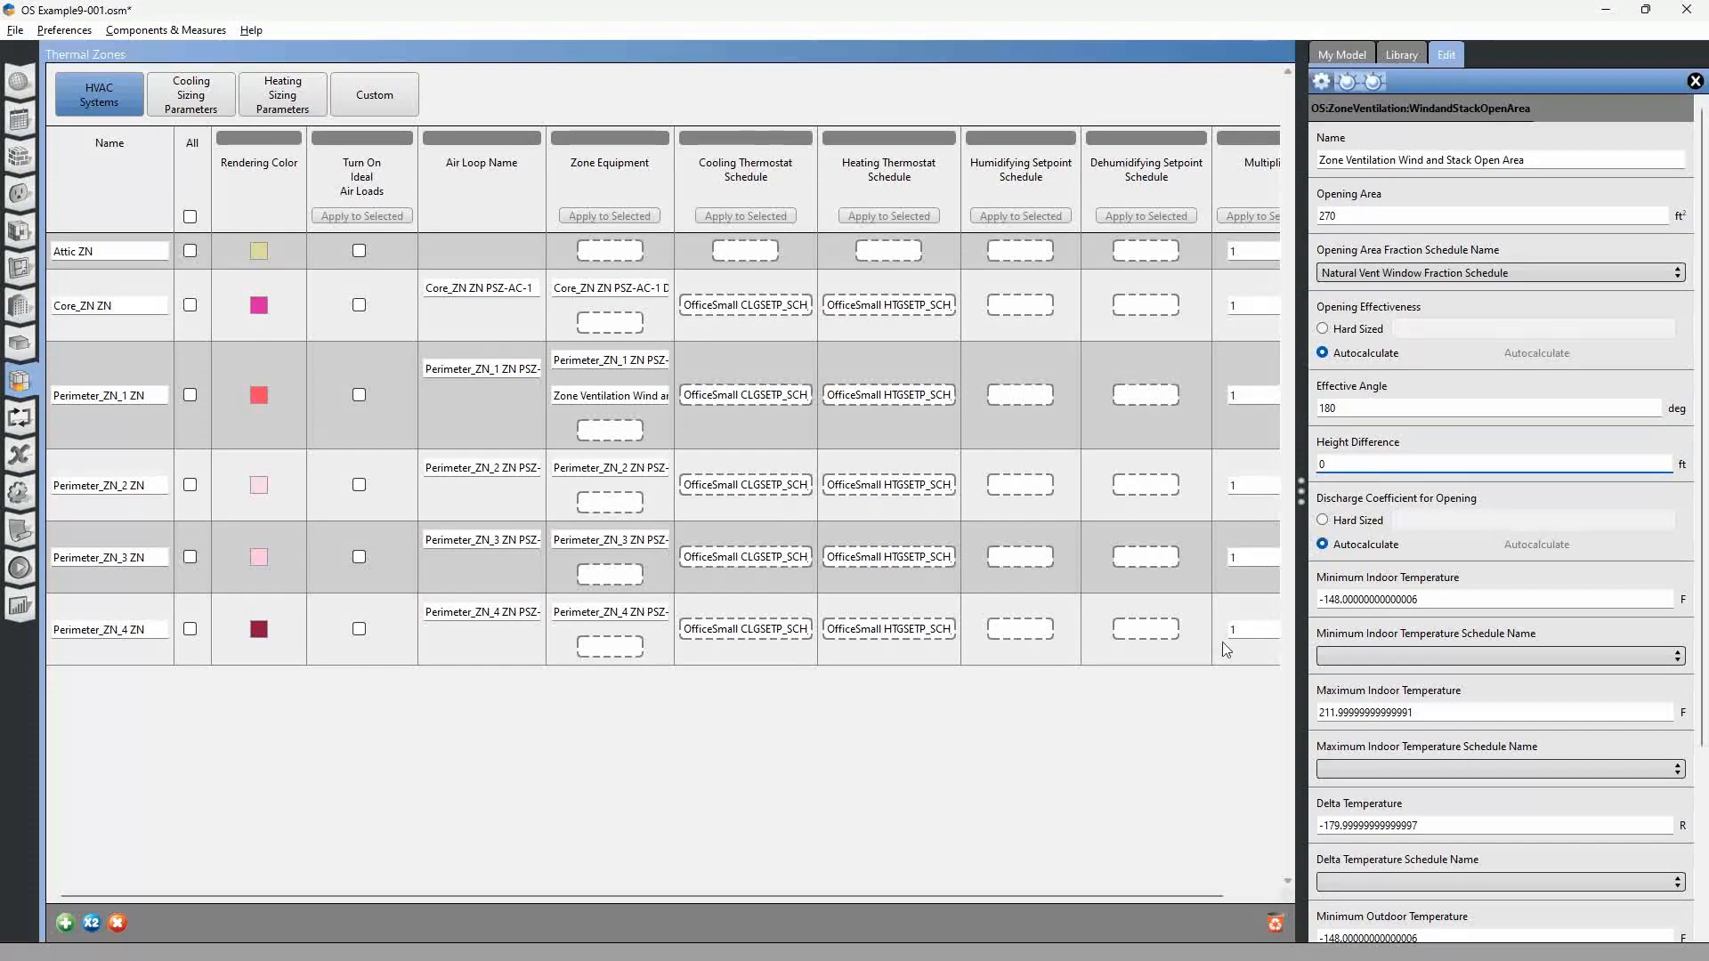
Switch to the Snipping Tool sketch and mark in dark green the height from the windows' mid-height up to the blue line.
{"action": "key", "text": "alt+Tab"}
{"action": "key", "text": "alt+Tab"}
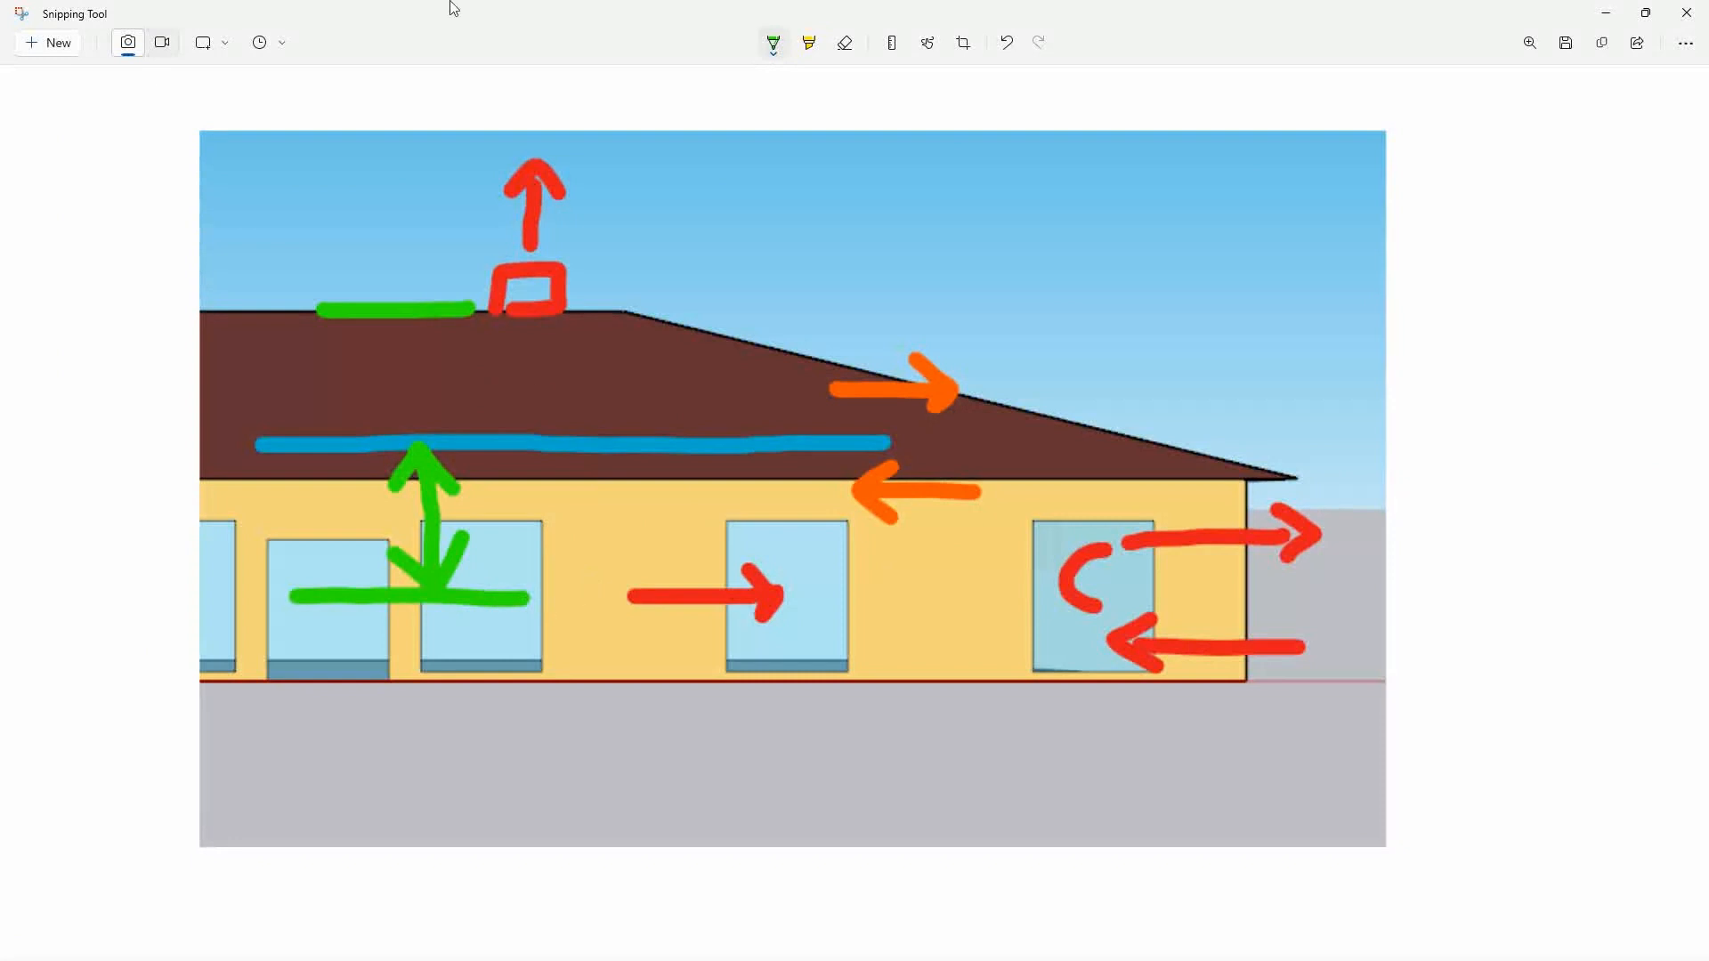
{"action": "left_click", "coordinate": [774, 43]}
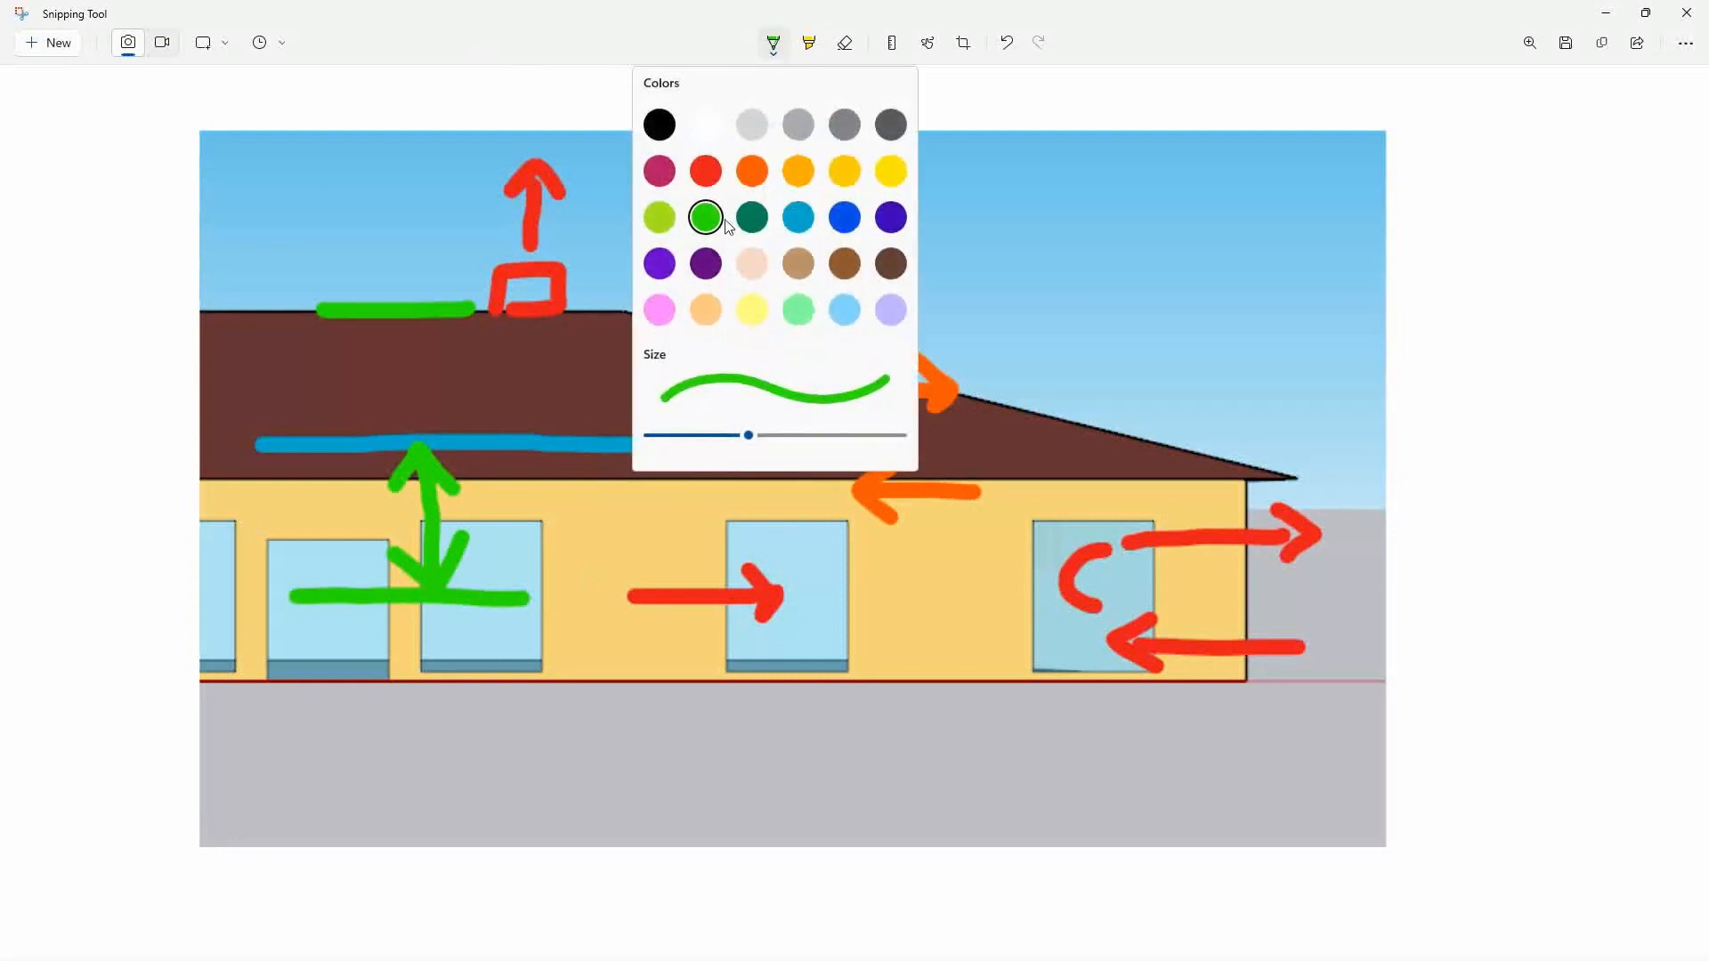
{"action": "left_click", "coordinate": [752, 221]}
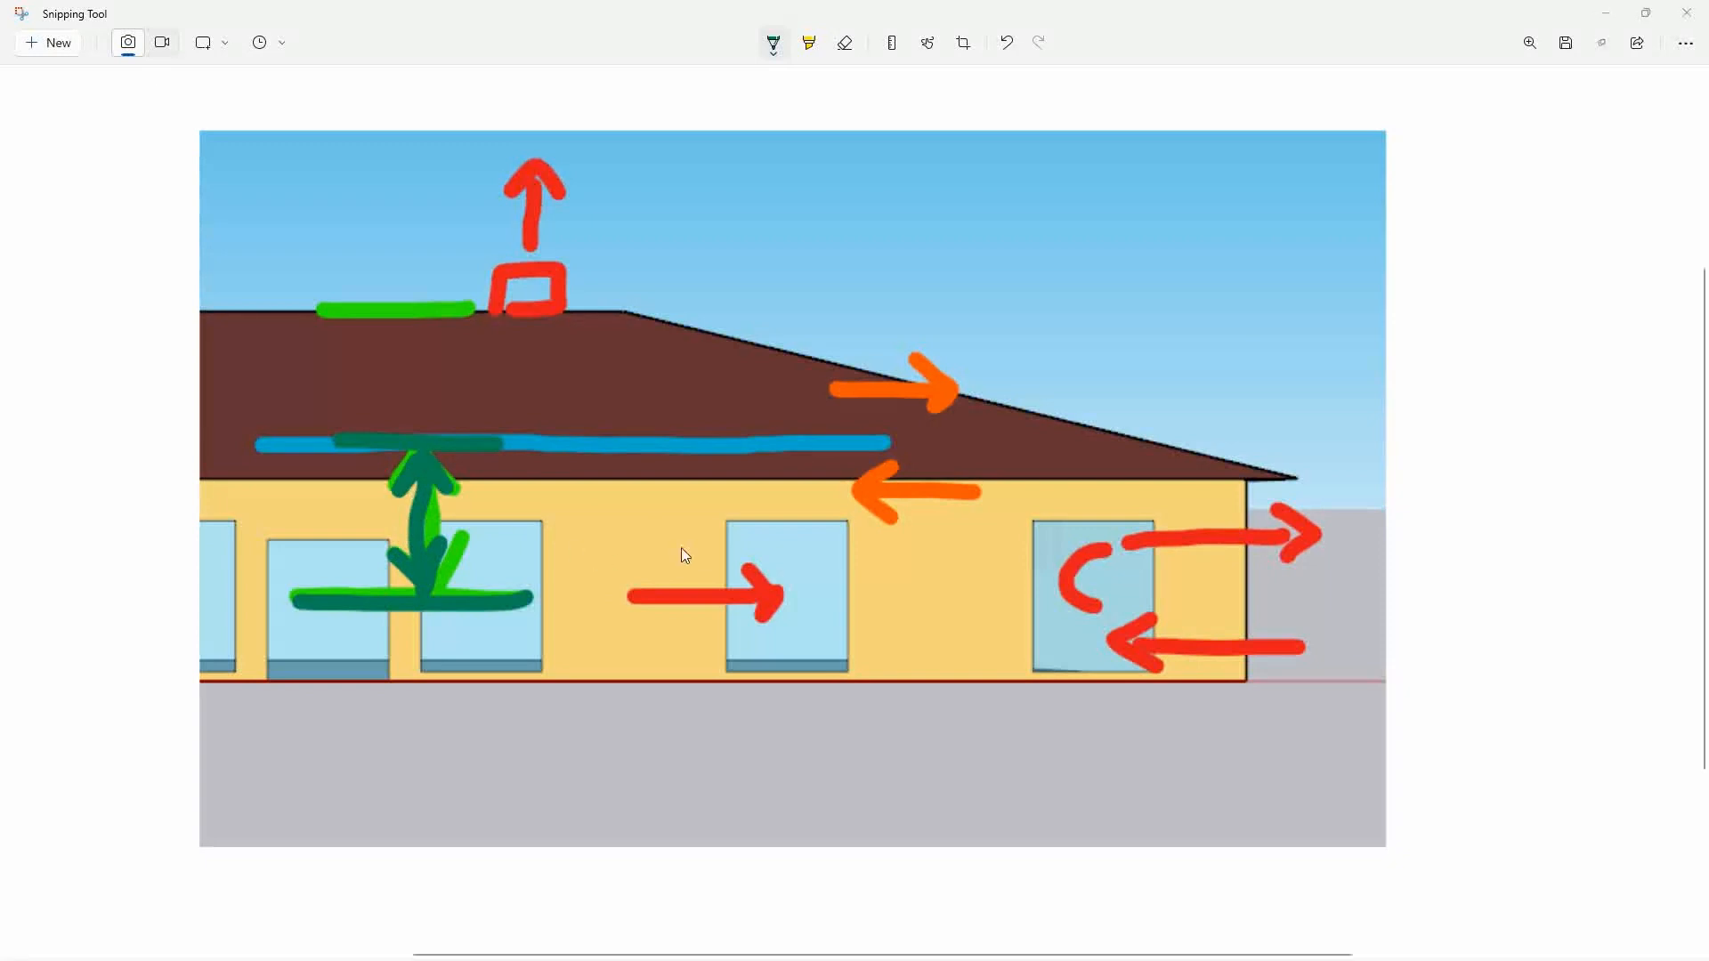
Switch to SketchUp and draw a horizontal reference line from the east end of the roof ridge out past the east eave.
{"action": "key", "text": "alt+Tab"}
{"action": "left_click", "coordinate": [829, 520]}
{"action": "left_click_drag", "start_coordinate": [871, 597], "coordinate": [868, 260]}
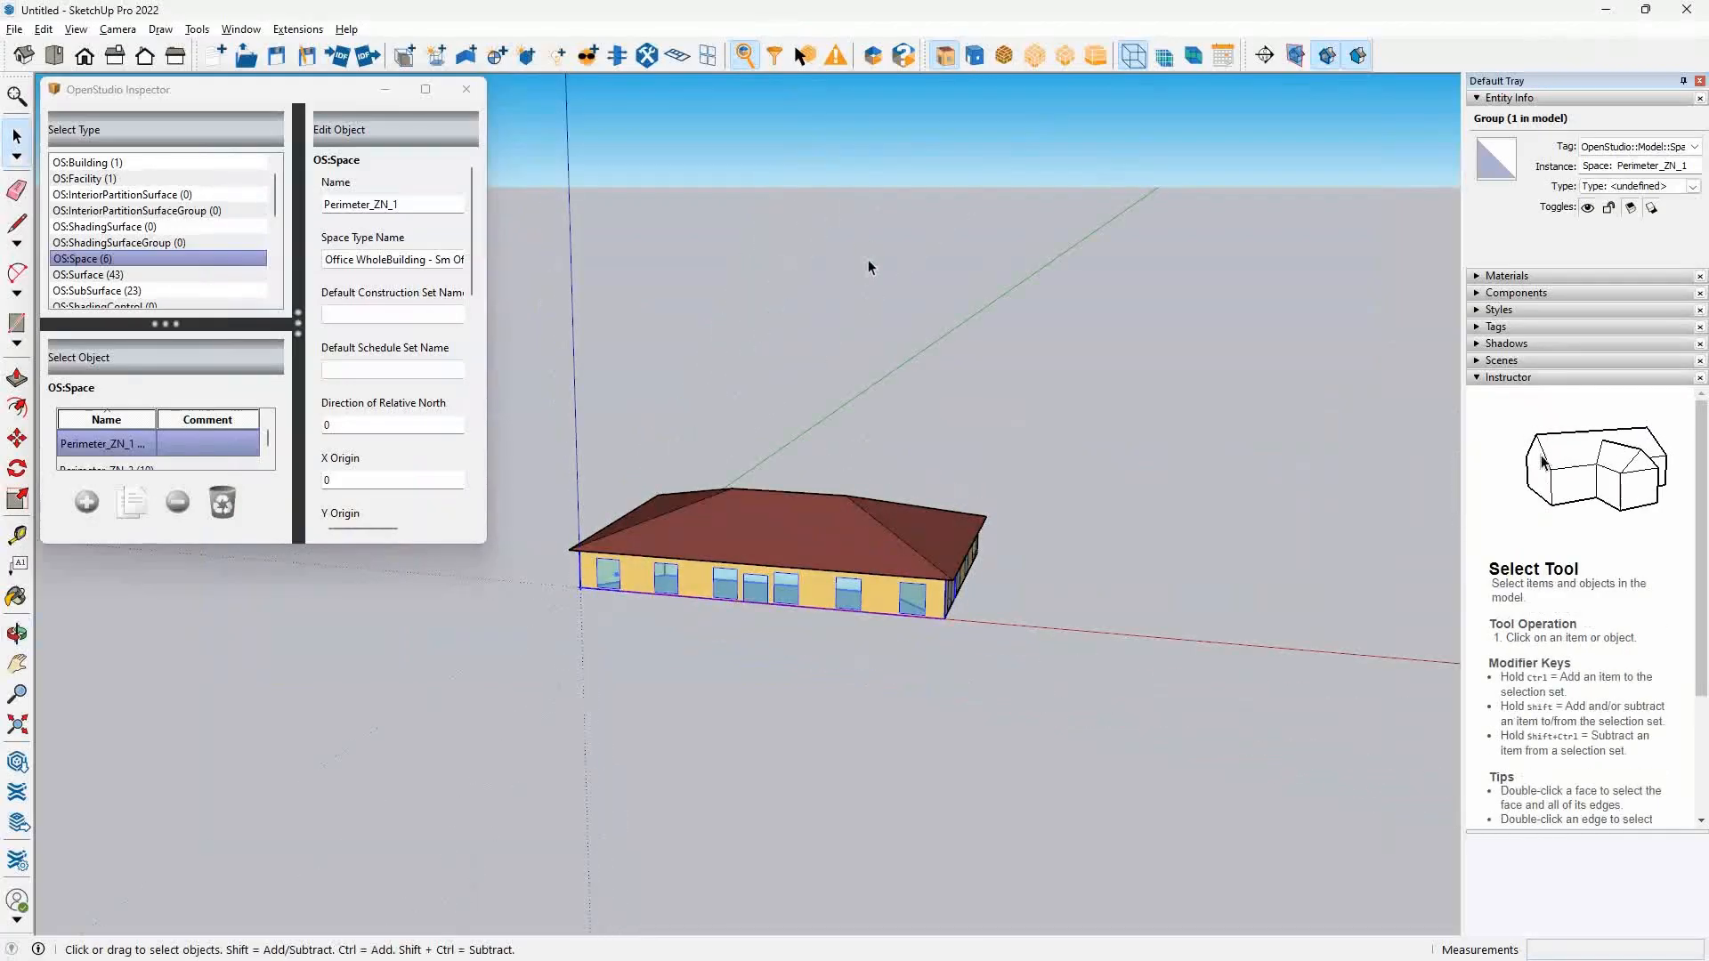
{"action": "scroll", "coordinate": [834, 613], "scroll_direction": "up", "scroll_amount": 3}
{"action": "left_click_drag", "start_coordinate": [1146, 639], "coordinate": [930, 658]}
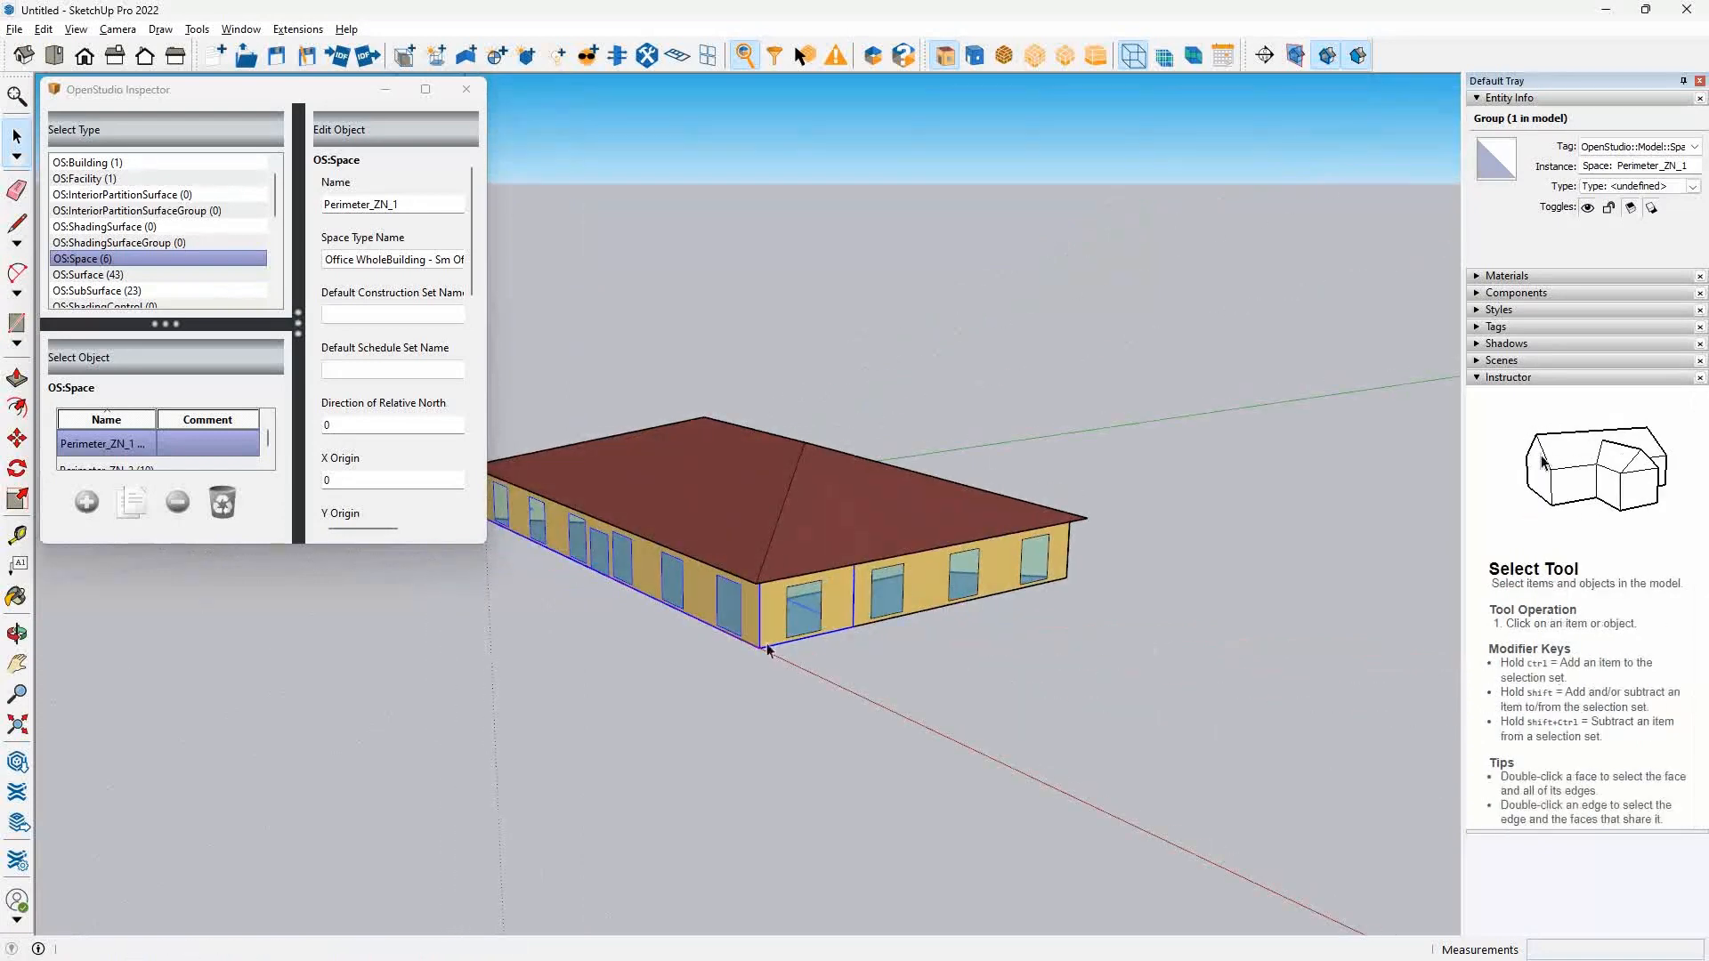
{"action": "key", "text": "l"}
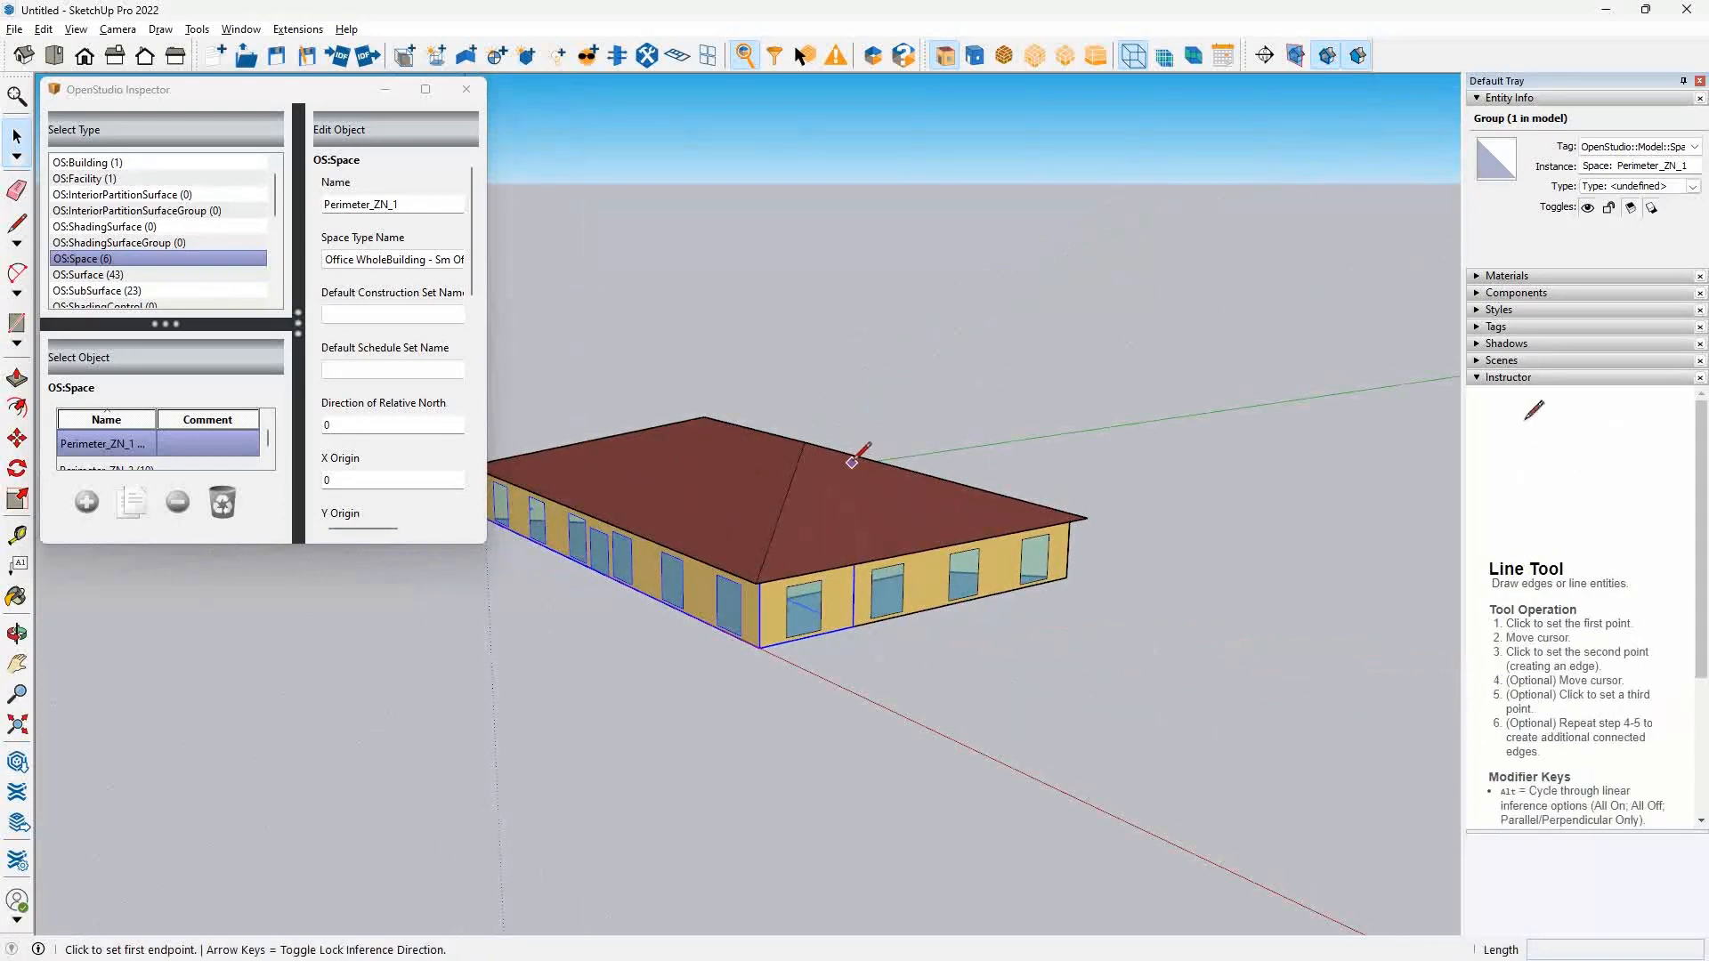
{"action": "left_click", "coordinate": [805, 442]}
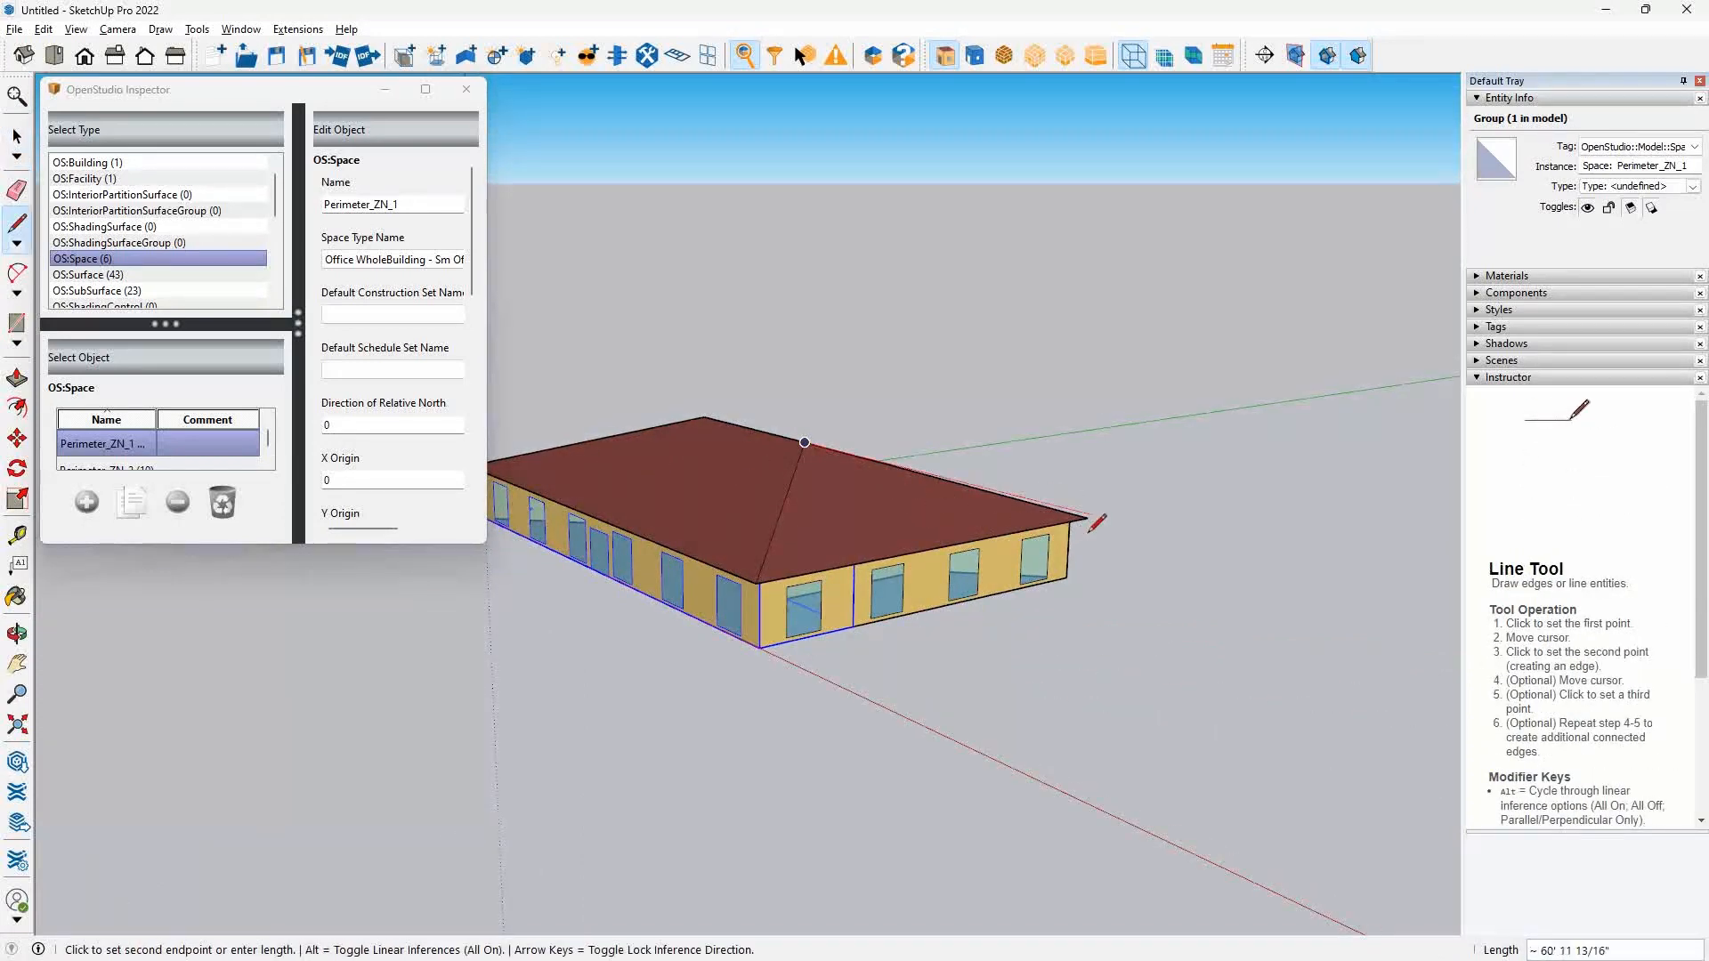
{"action": "left_click", "coordinate": [1140, 534]}
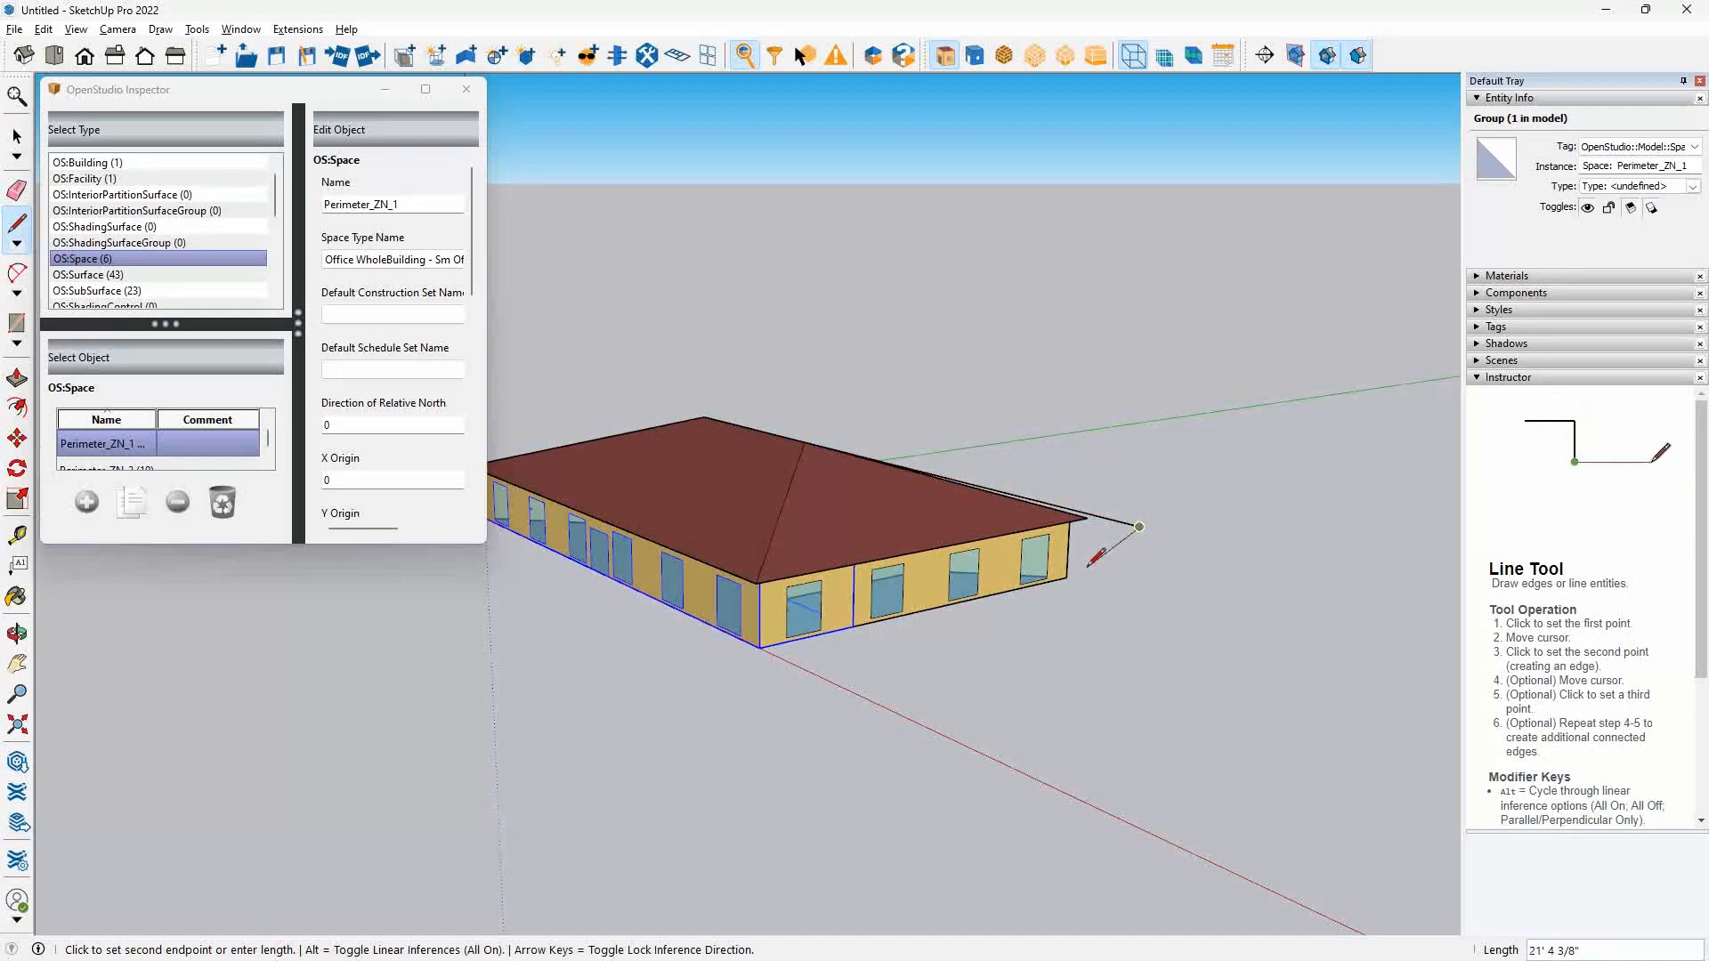
{"action": "key", "text": "Escape"}
Draw a line on the east wall joining the facing side edges of the two middle windows at their mid-height.
{"action": "left_click_drag", "start_coordinate": [1028, 614], "coordinate": [1008, 711]}
{"action": "scroll", "coordinate": [943, 588], "scroll_direction": "up", "scroll_amount": 4}
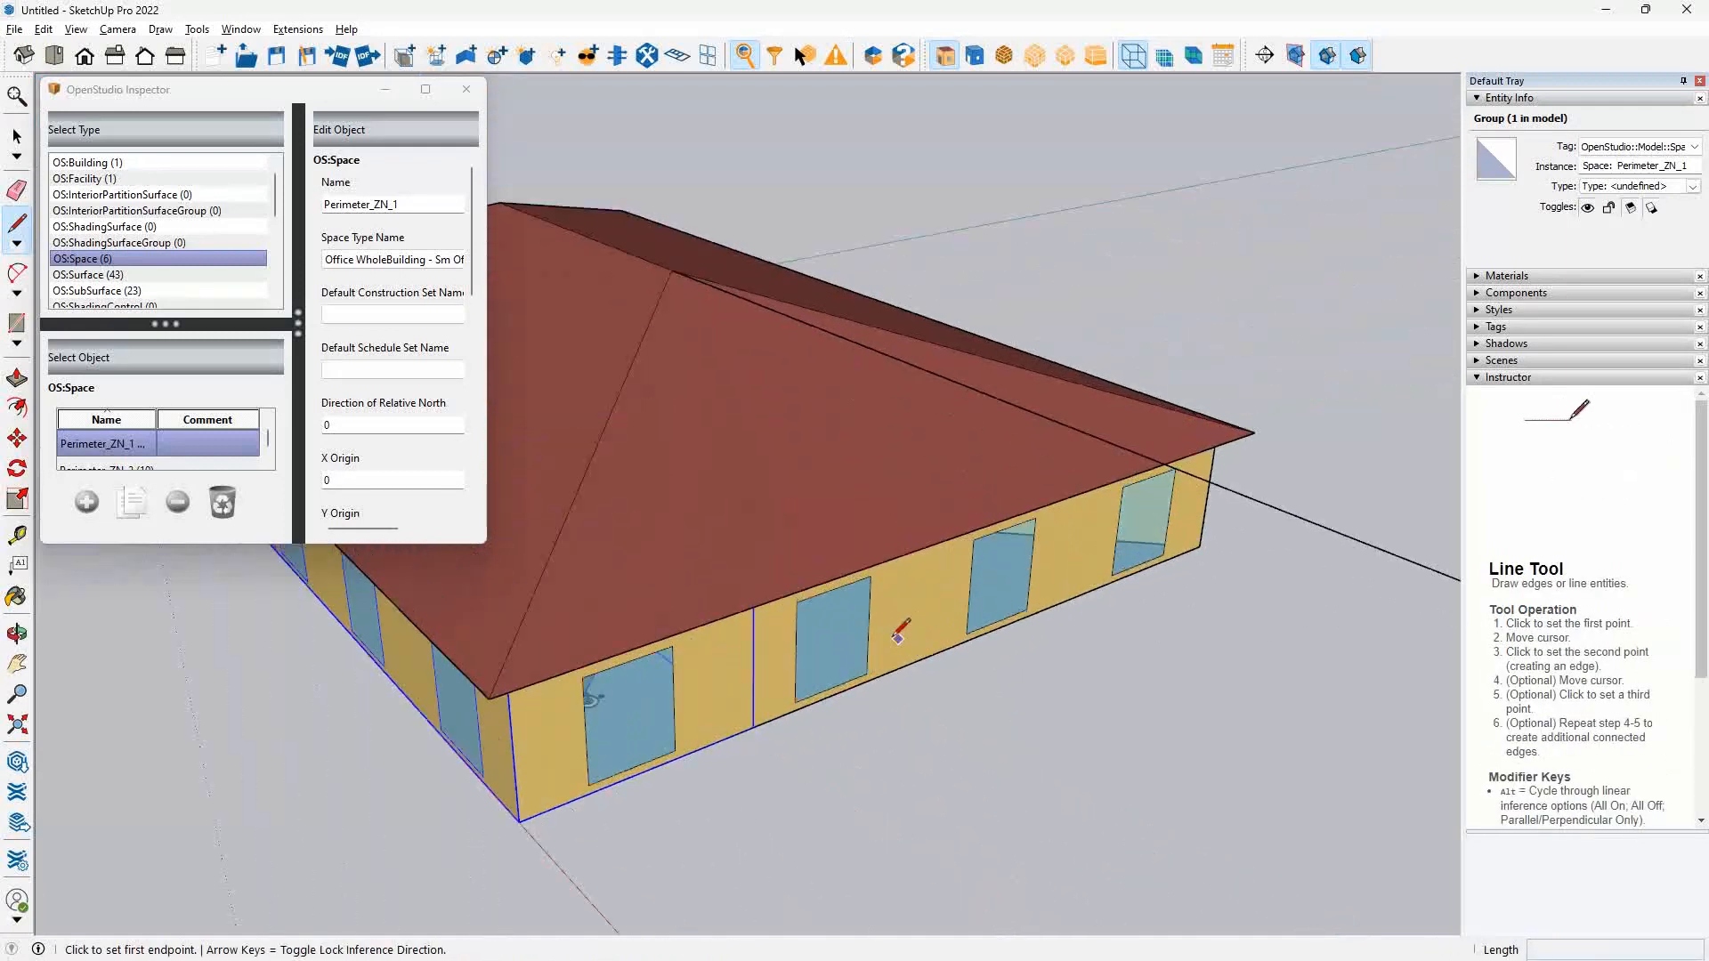
{"action": "left_click", "coordinate": [869, 626]}
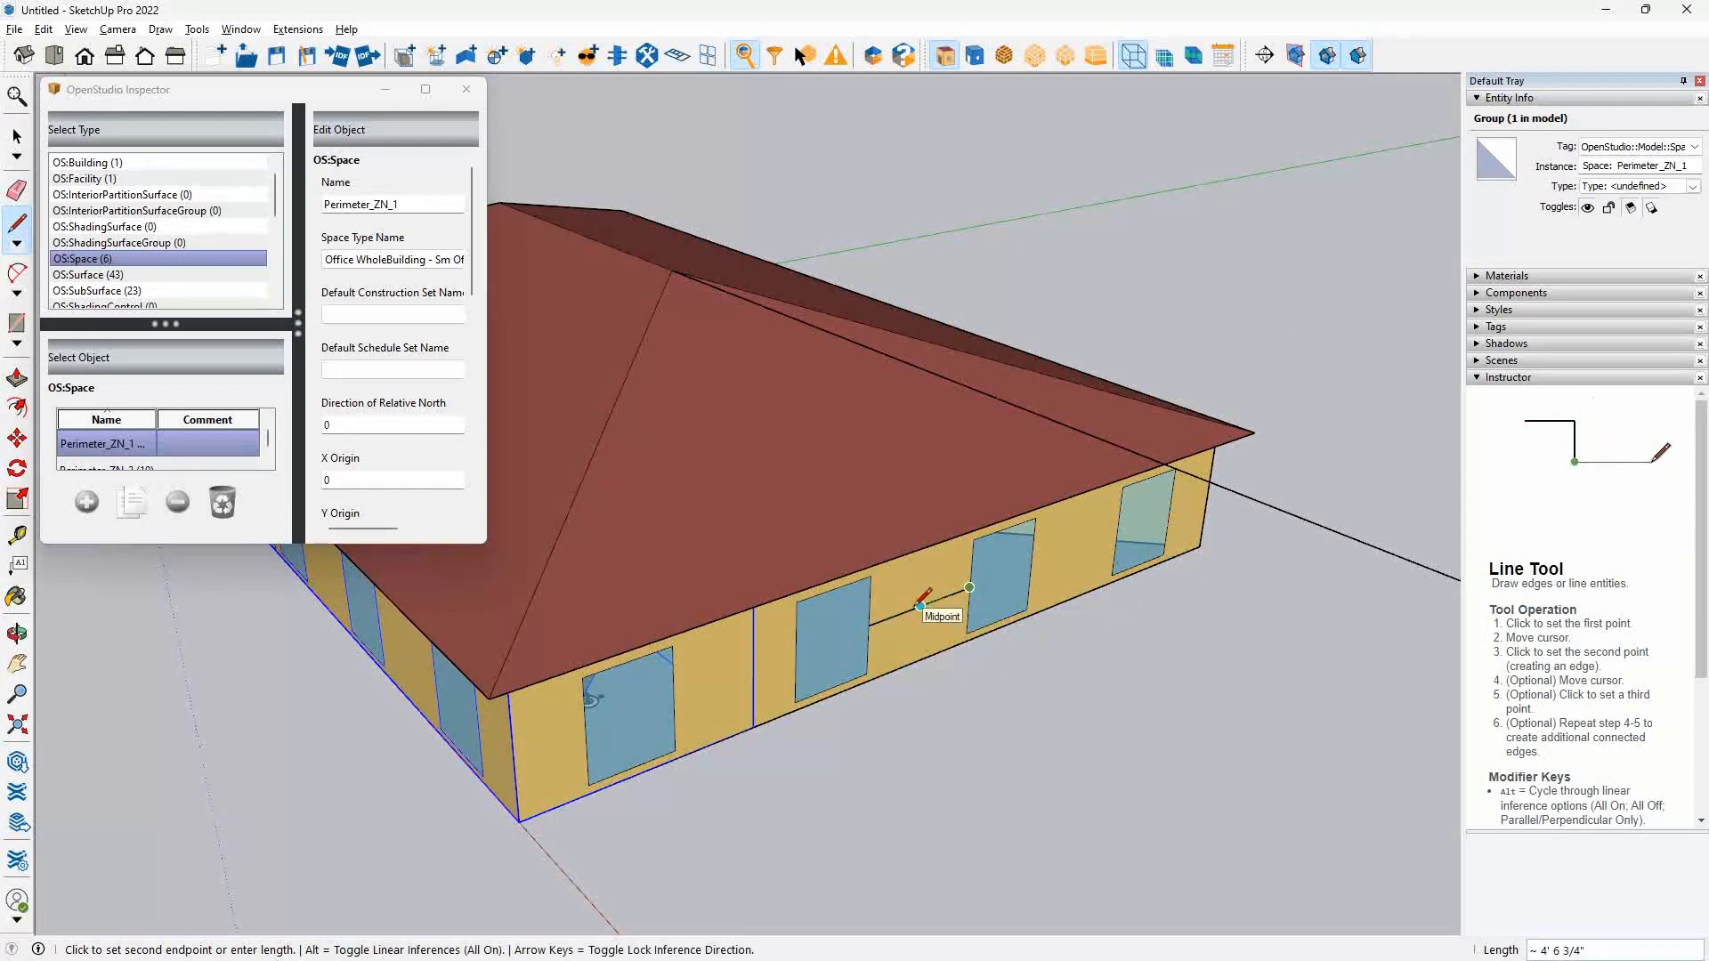
{"action": "left_click", "coordinate": [969, 589]}
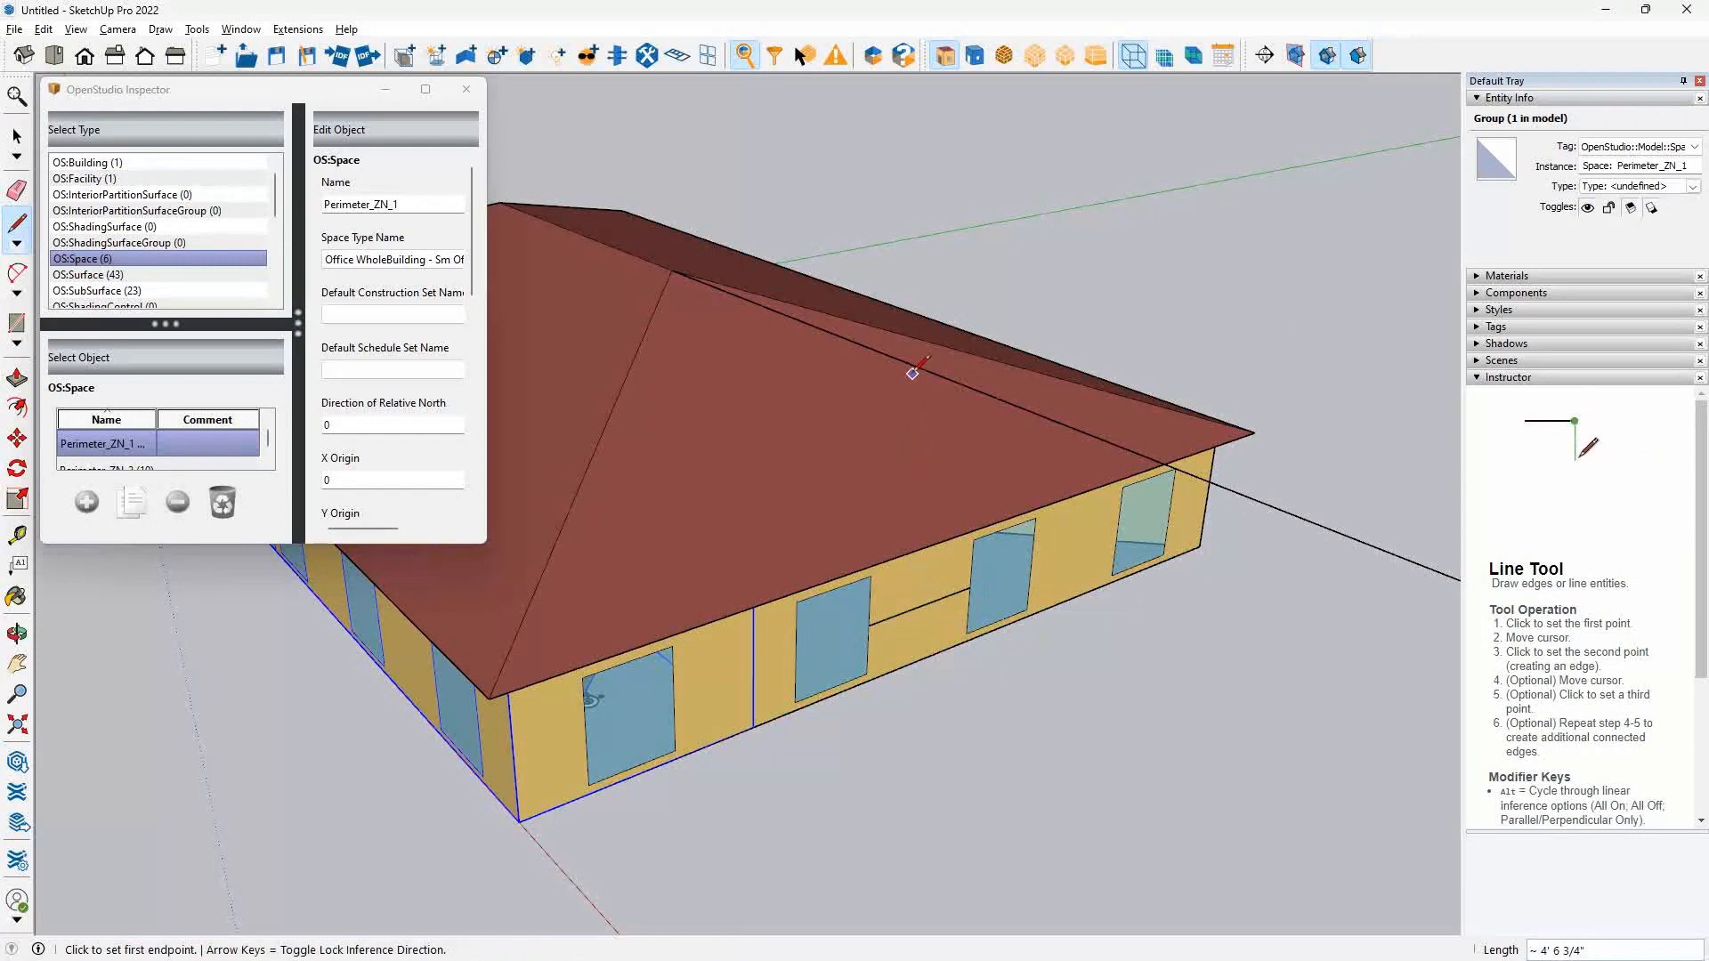
Draw a vertical line from the midpoint of the line between the east windows up to the ridge-height reference line.
{"action": "left_click", "coordinate": [921, 605]}
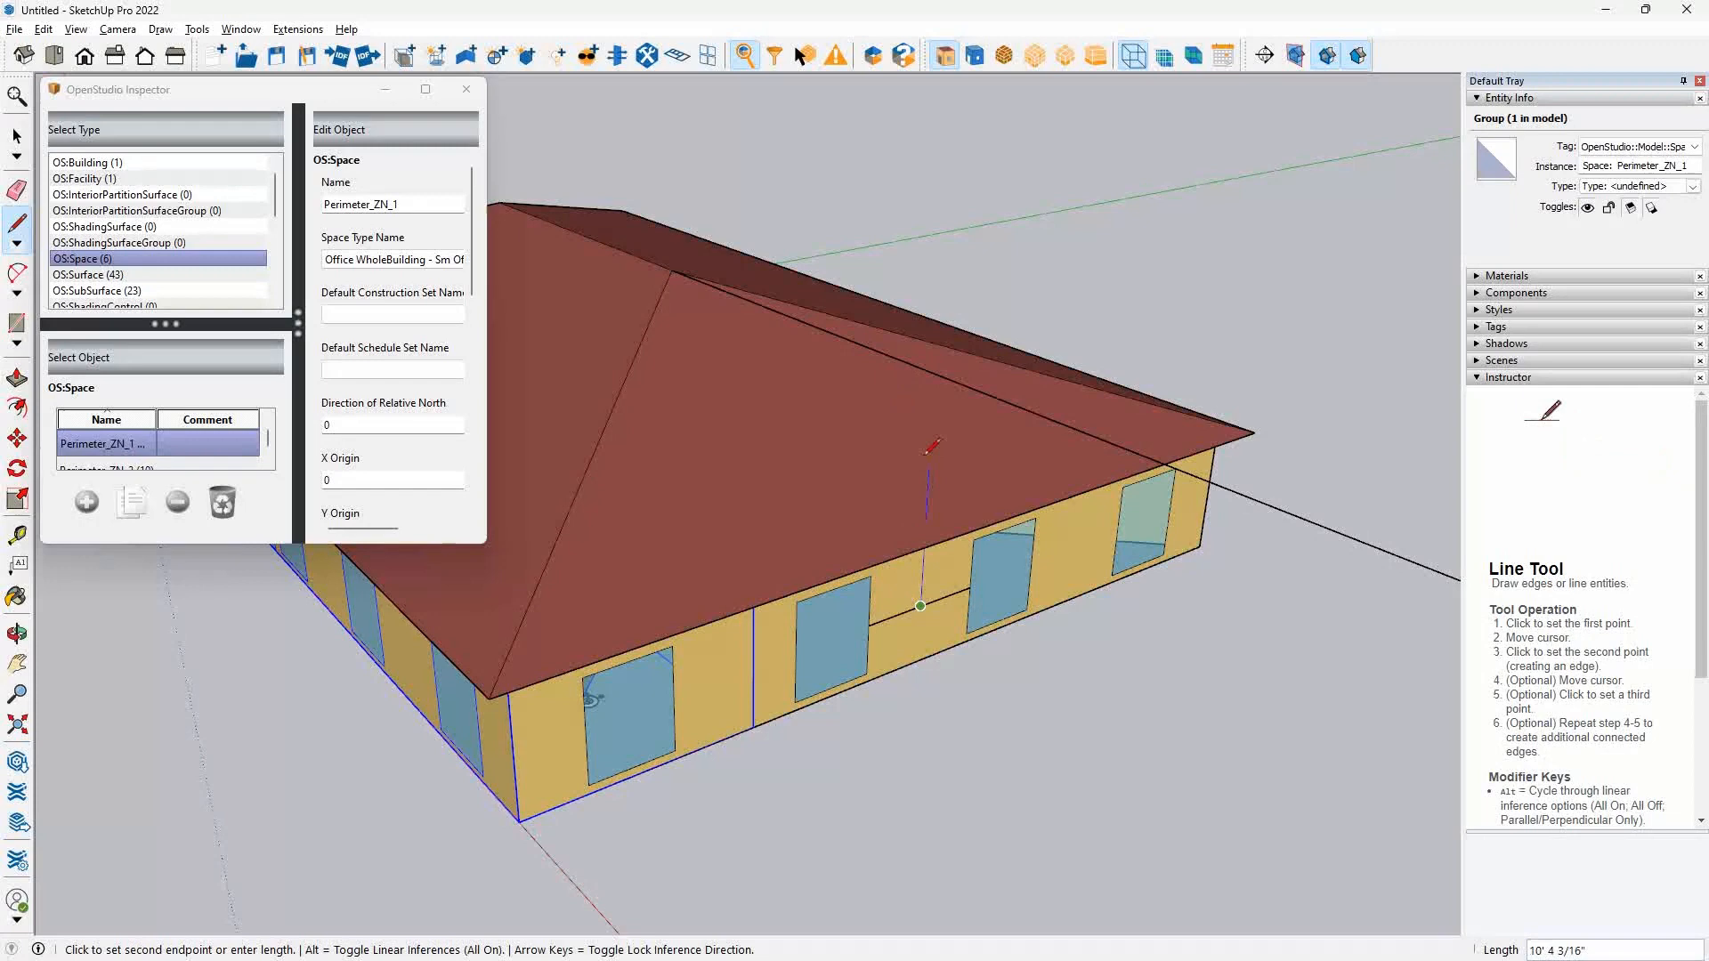
{"action": "left_click", "coordinate": [935, 372]}
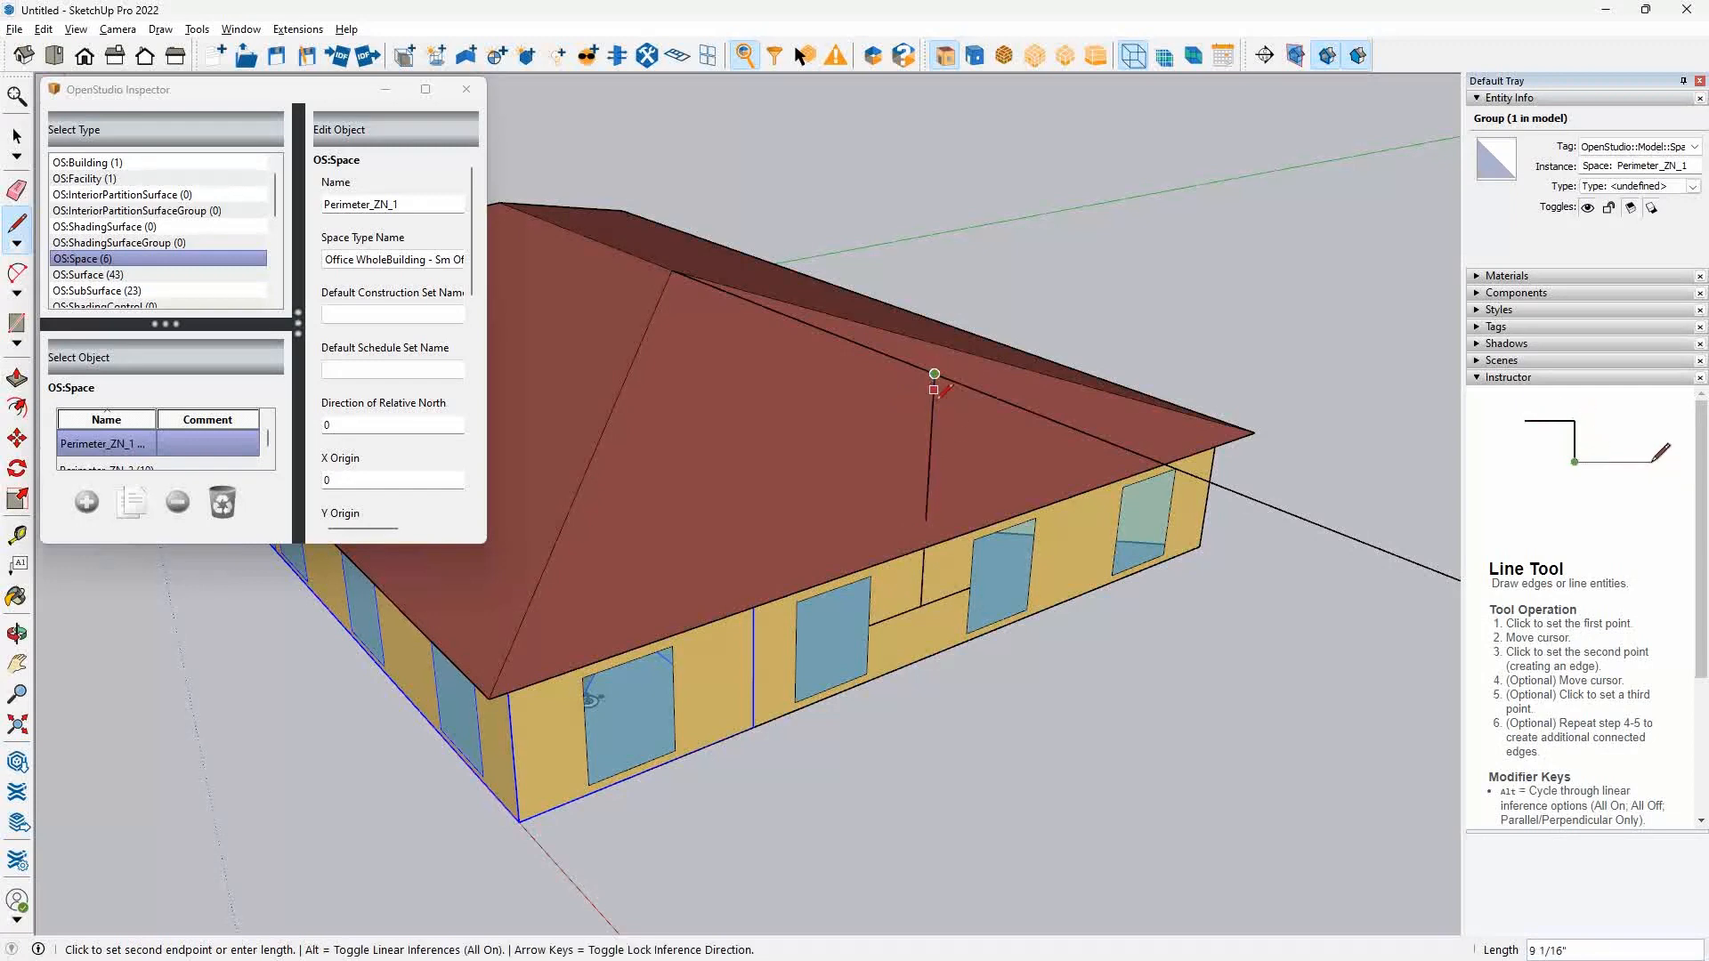
{"action": "key", "text": "space"}
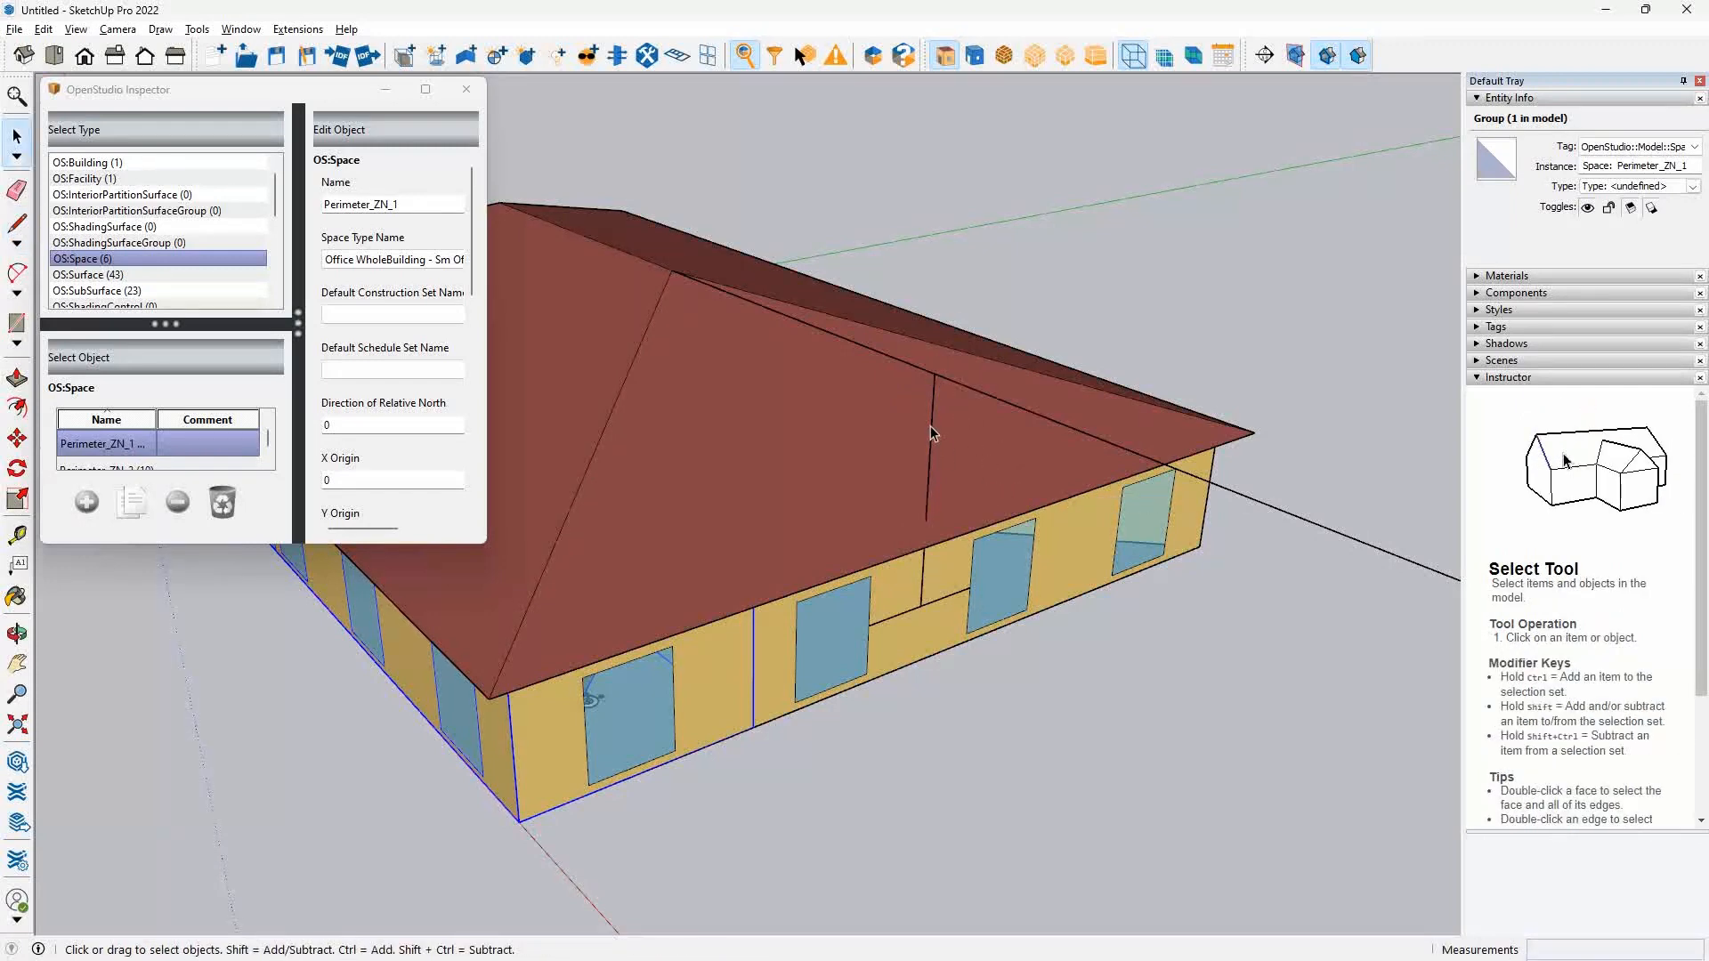
Read the vertical line's length from its entity info, and switch back to the Snipping Tool sketch.
{"action": "left_click", "coordinate": [931, 426]}
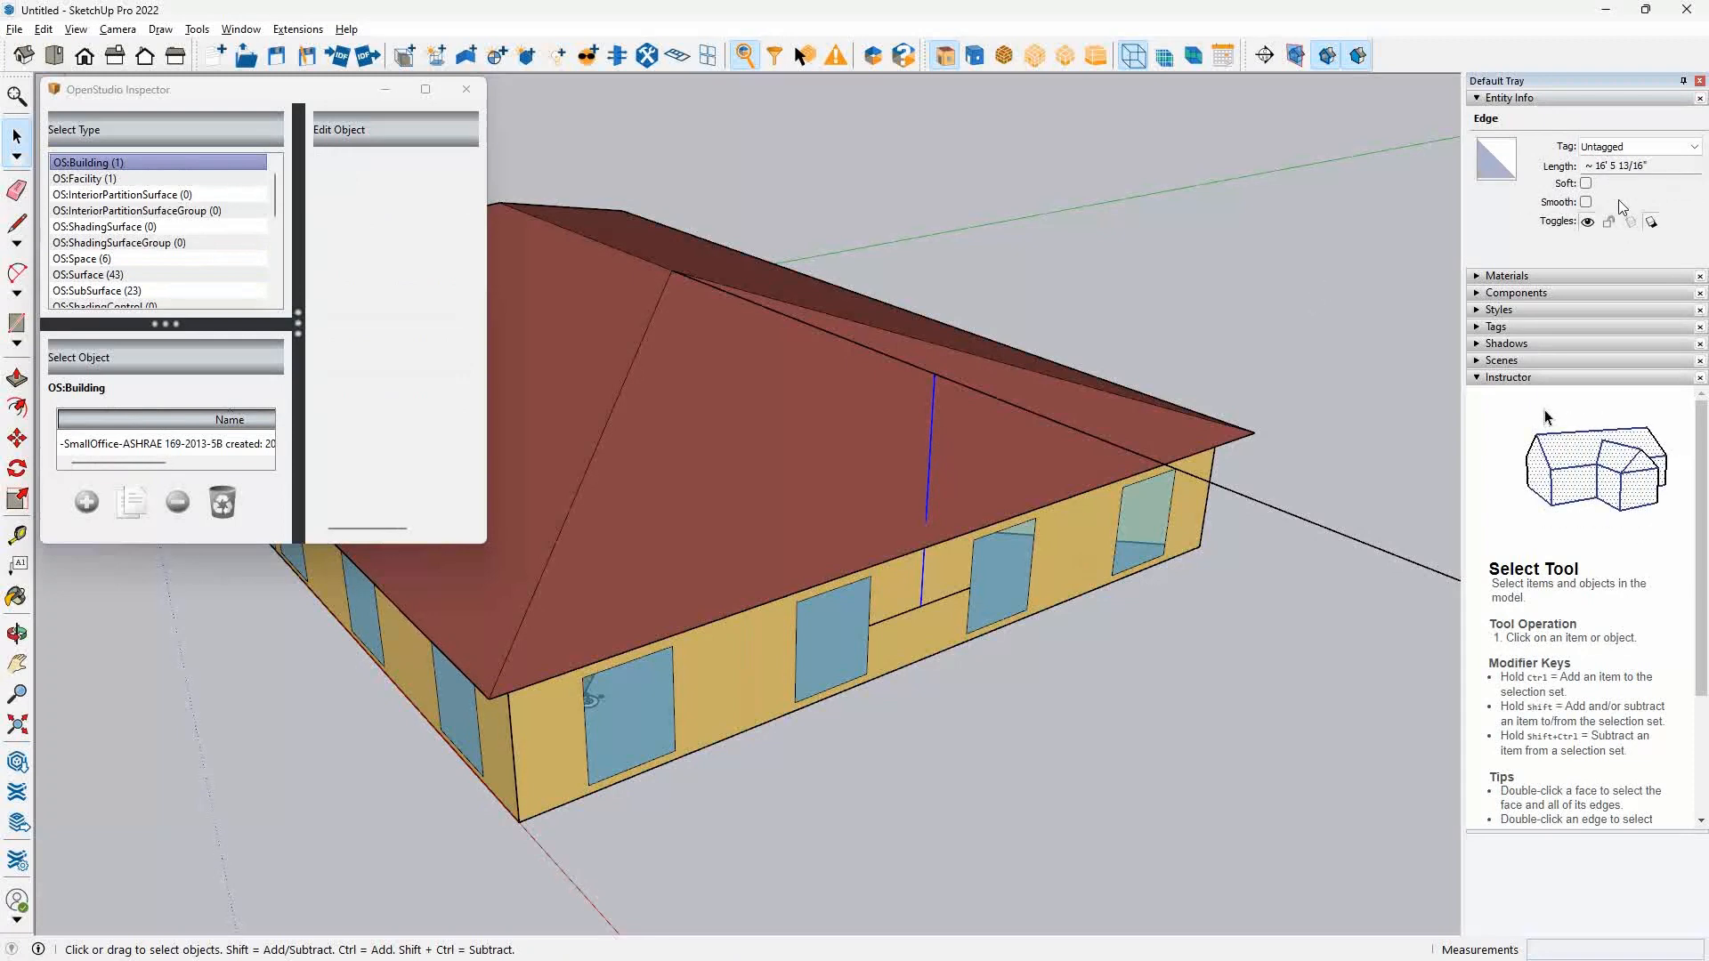
{"action": "key", "text": "alt+Tab"}
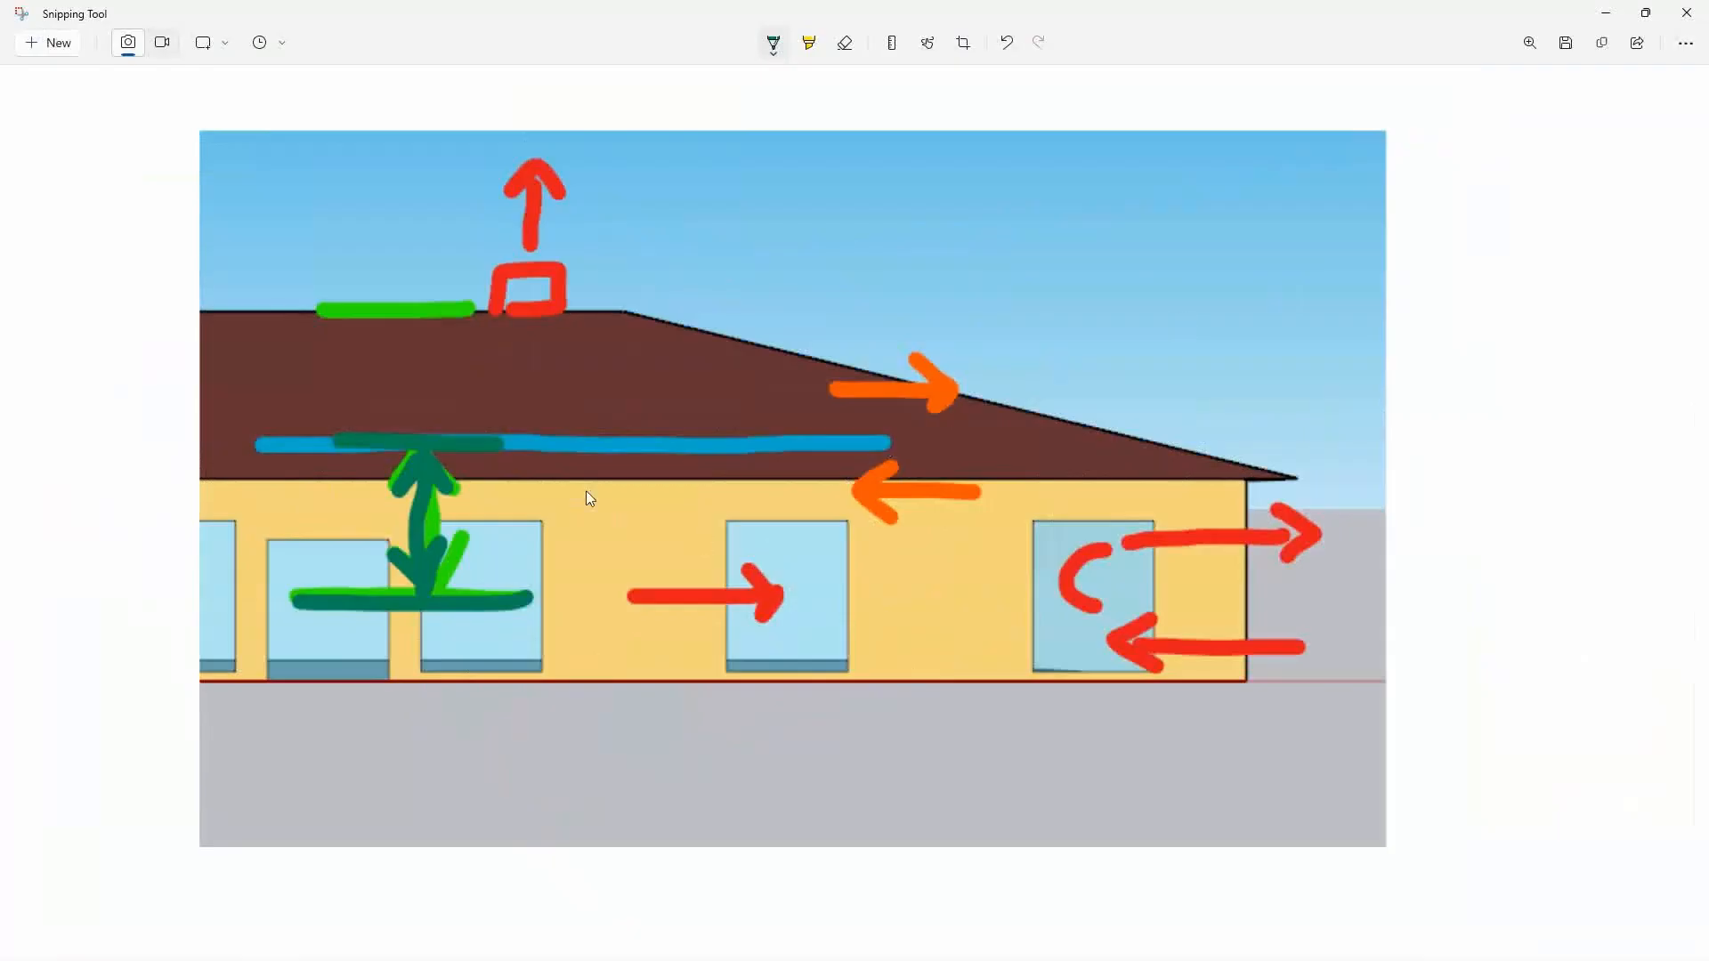
Switch to the OS Example9-001 model and set the wind and stack object's height difference to 8 ft.
{"action": "key", "text": "alt+Tab"}
{"action": "key", "text": "Tab"}
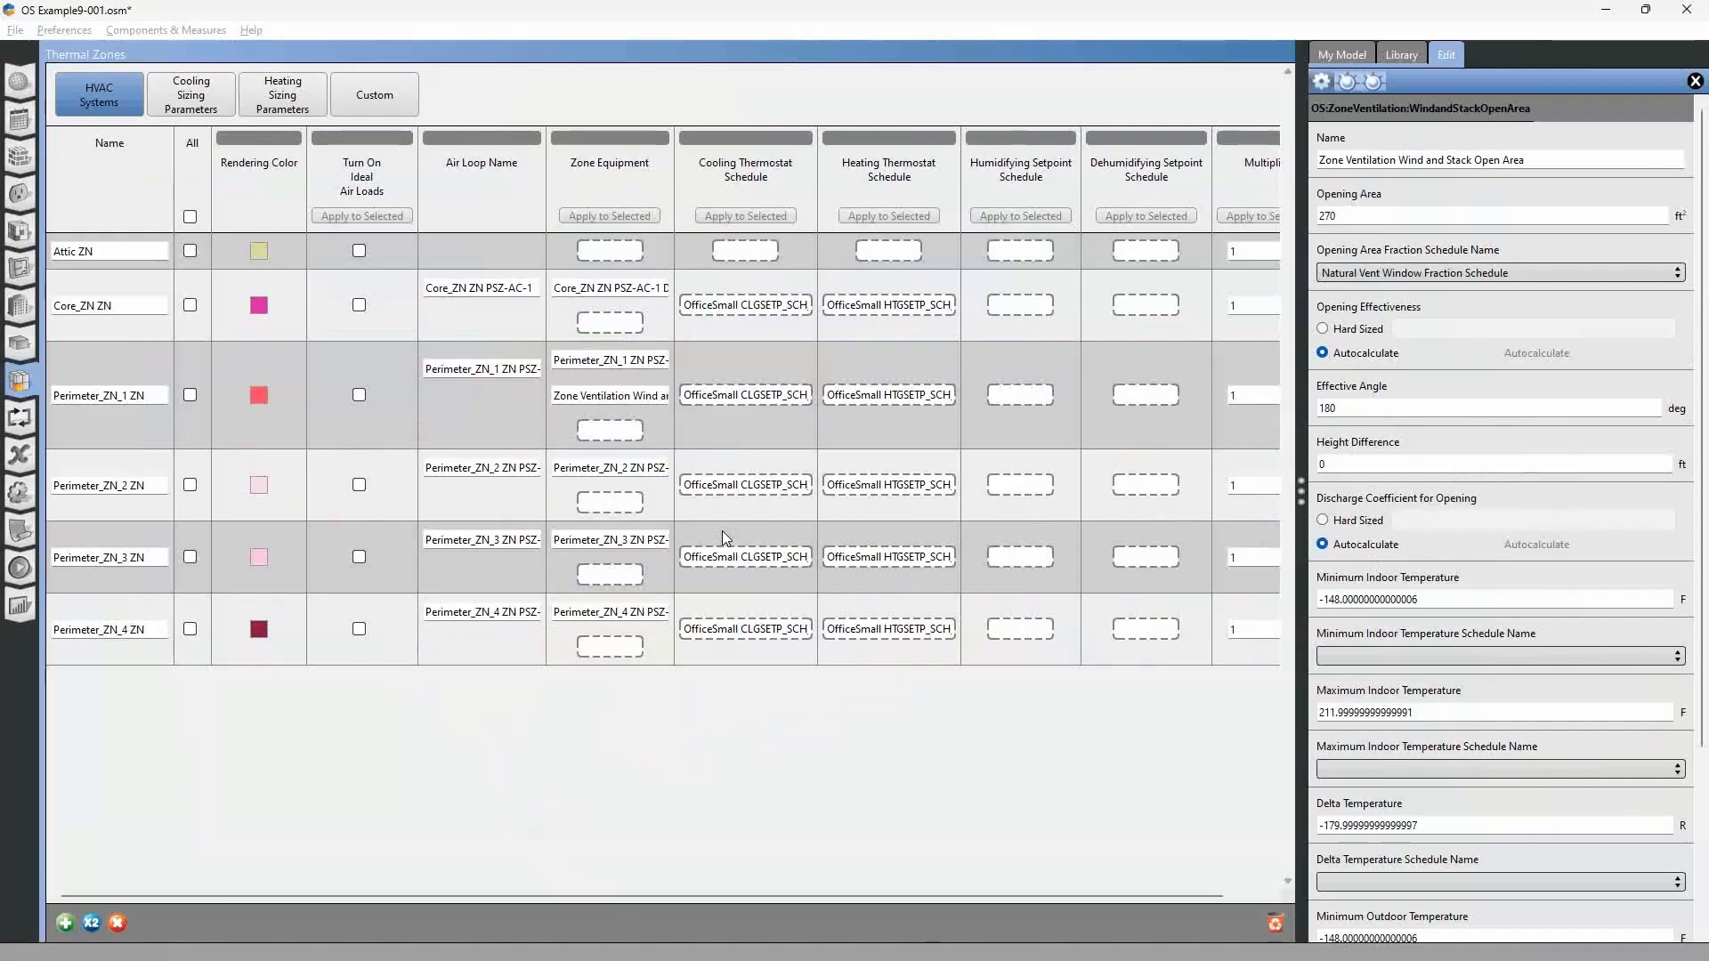
{"action": "double_click", "coordinate": [1346, 464]}
{"action": "type", "text": "8"}
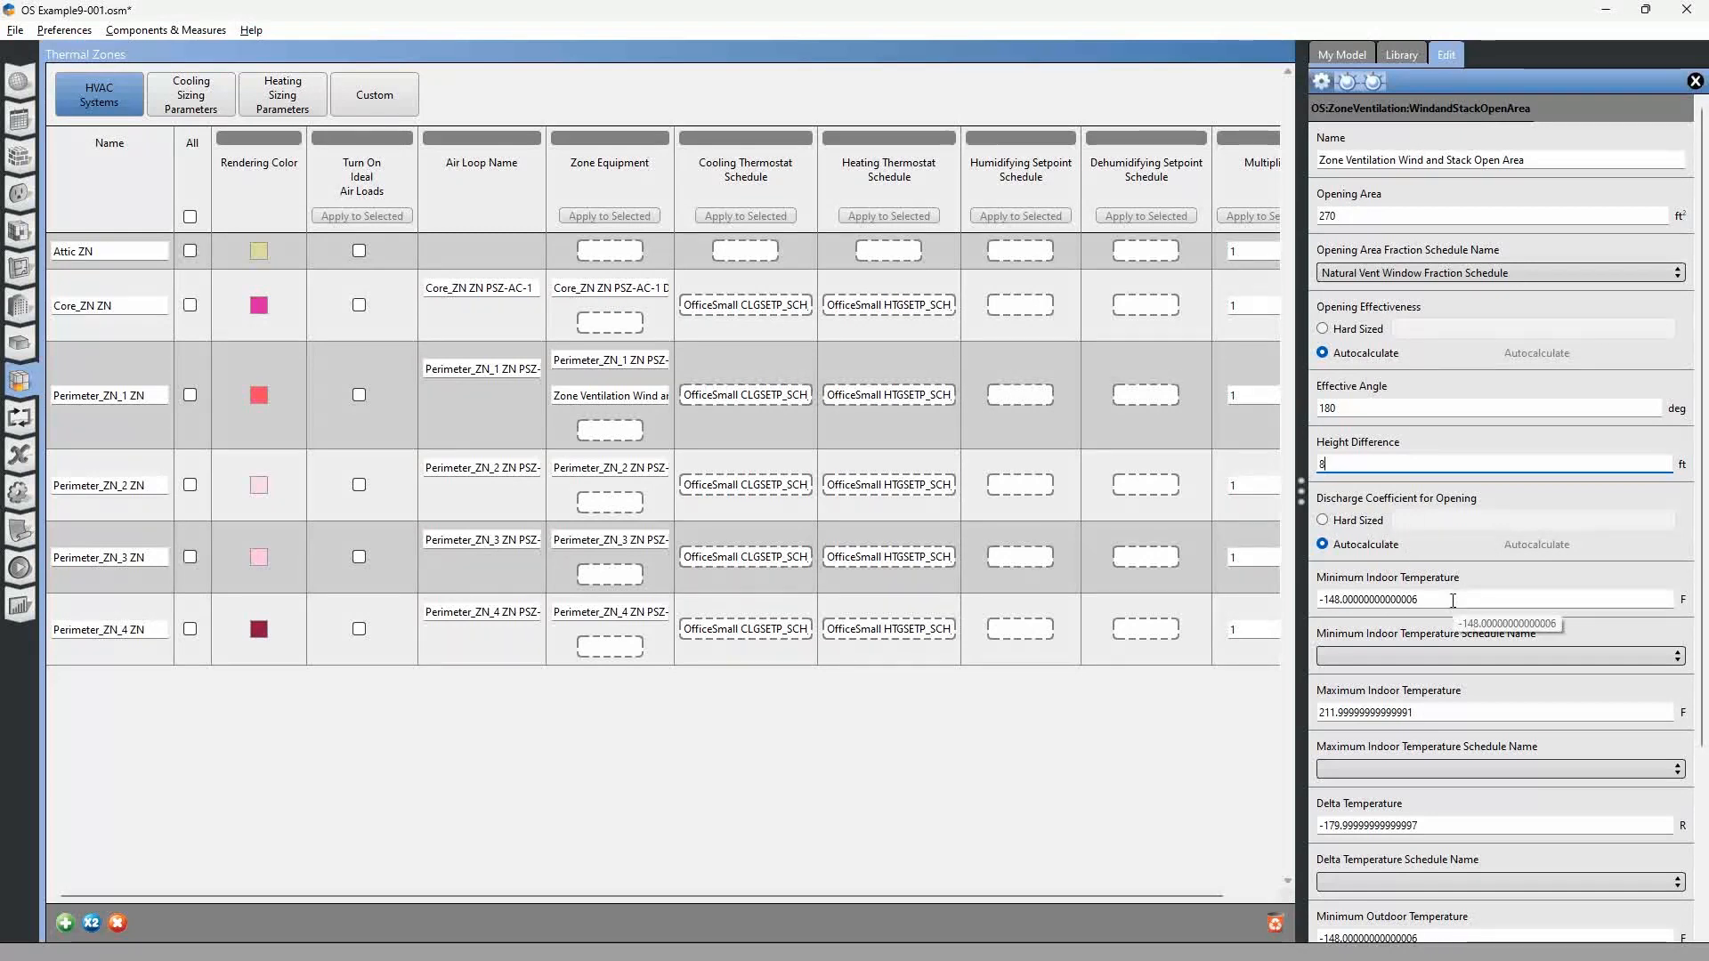
Switch to the OS Example8-003 model and show the inputs of its Add Wind and Stack Open Area measure in a widened pane.
{"action": "scroll", "coordinate": [1694, 569], "scroll_direction": "down", "scroll_amount": 3}
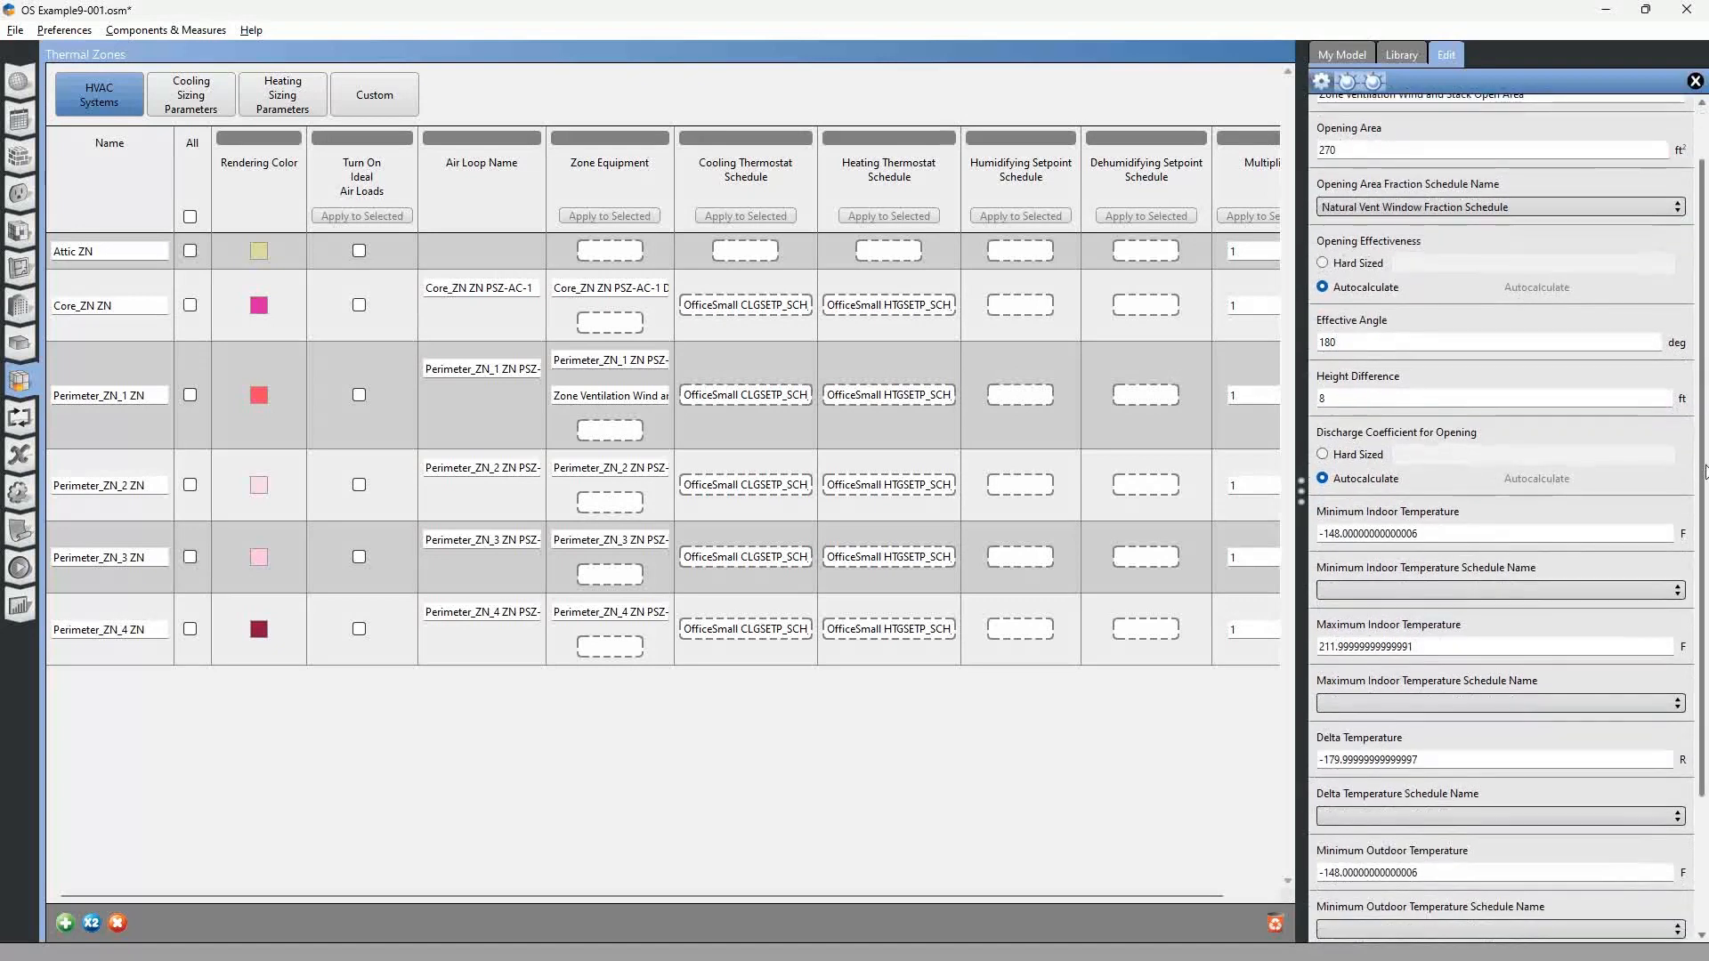
{"action": "scroll", "coordinate": [1695, 569], "scroll_direction": "down", "scroll_amount": 1}
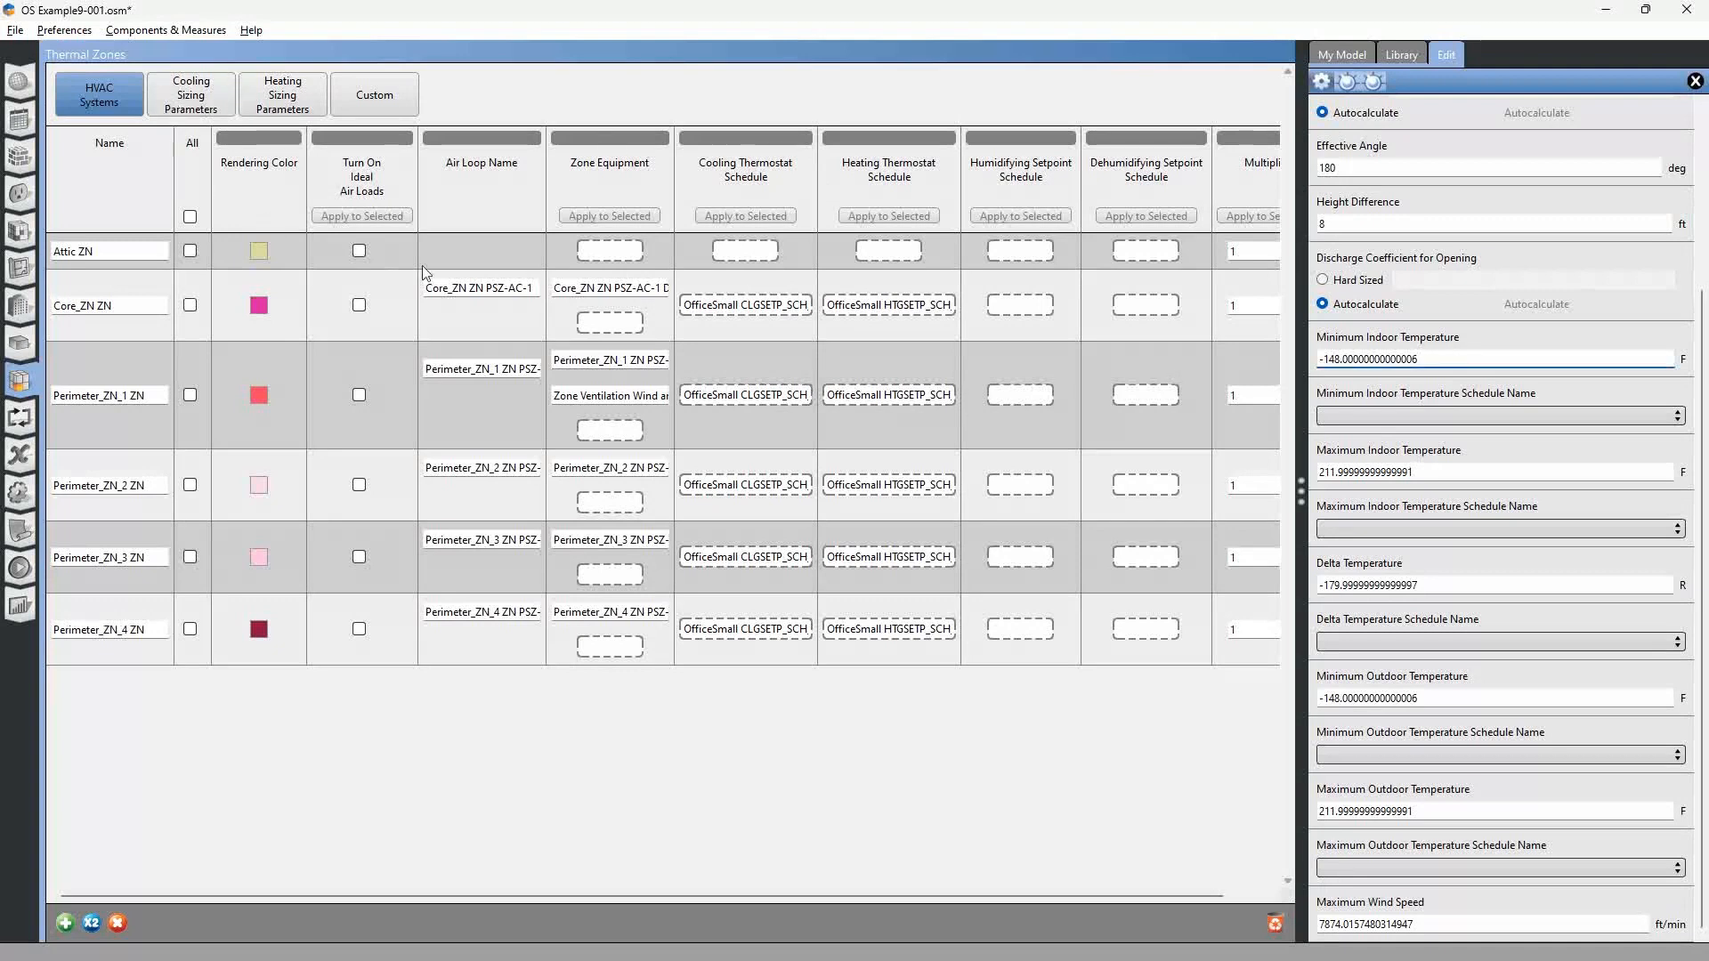
{"action": "key", "text": "alt+Tab"}
{"action": "key", "text": "alt+Tab"}
{"action": "key", "text": "alt+Tab"}
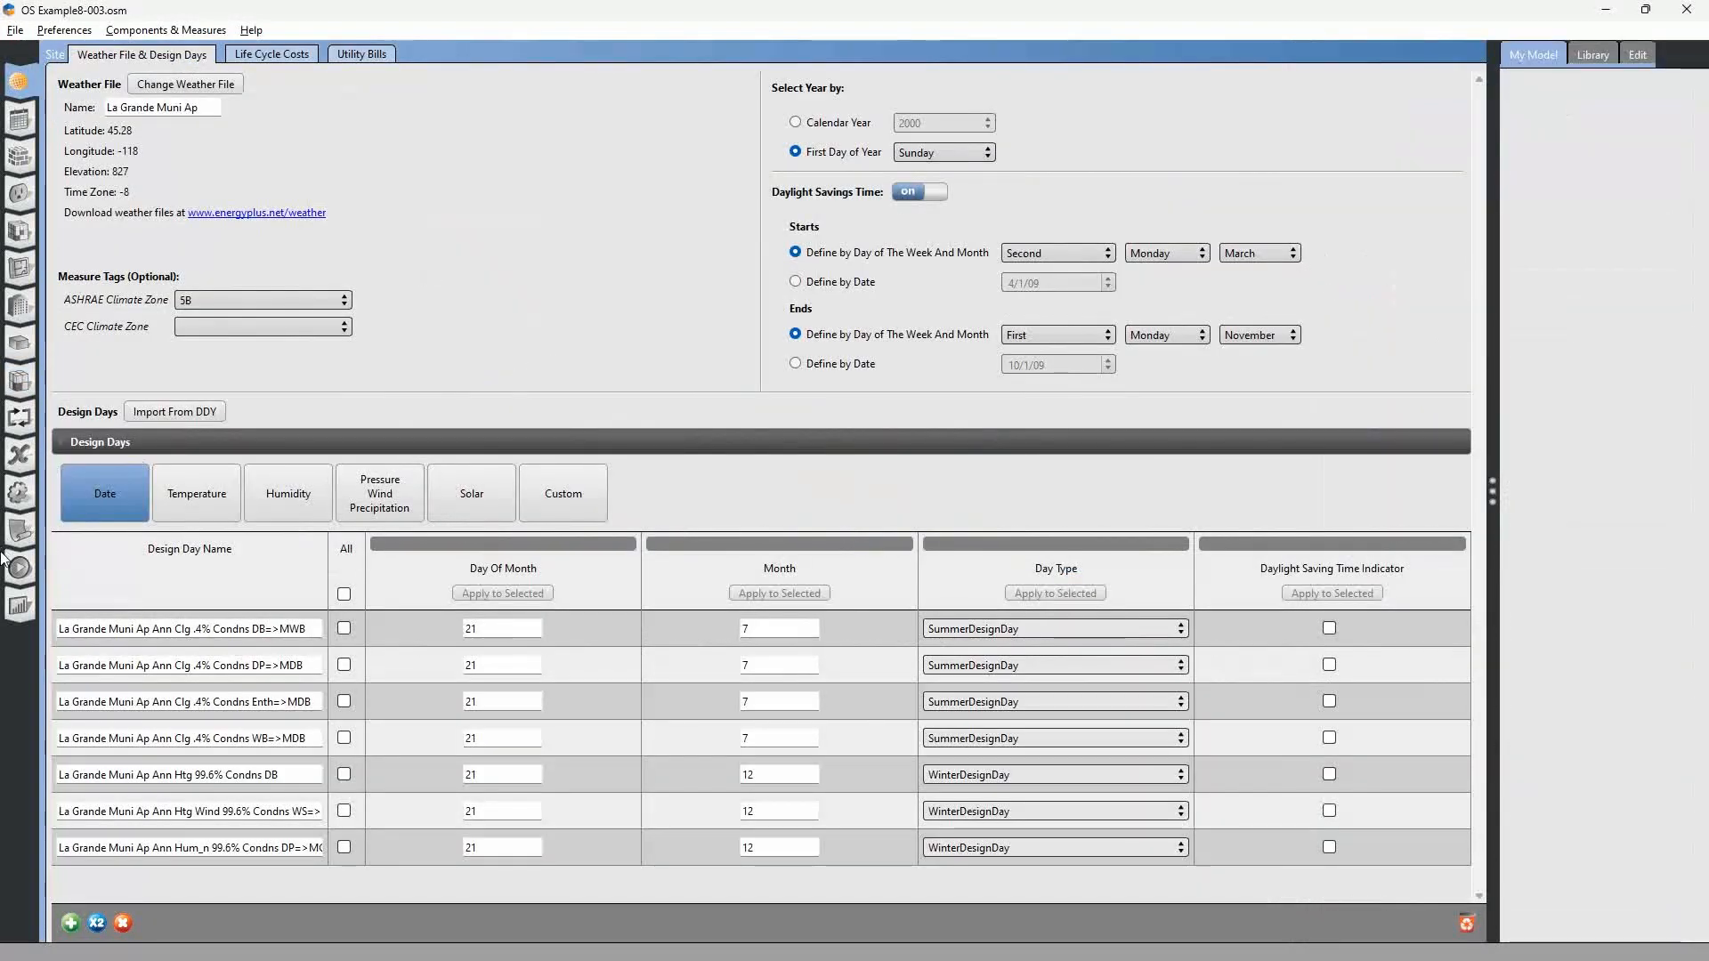
{"action": "left_click", "coordinate": [20, 531]}
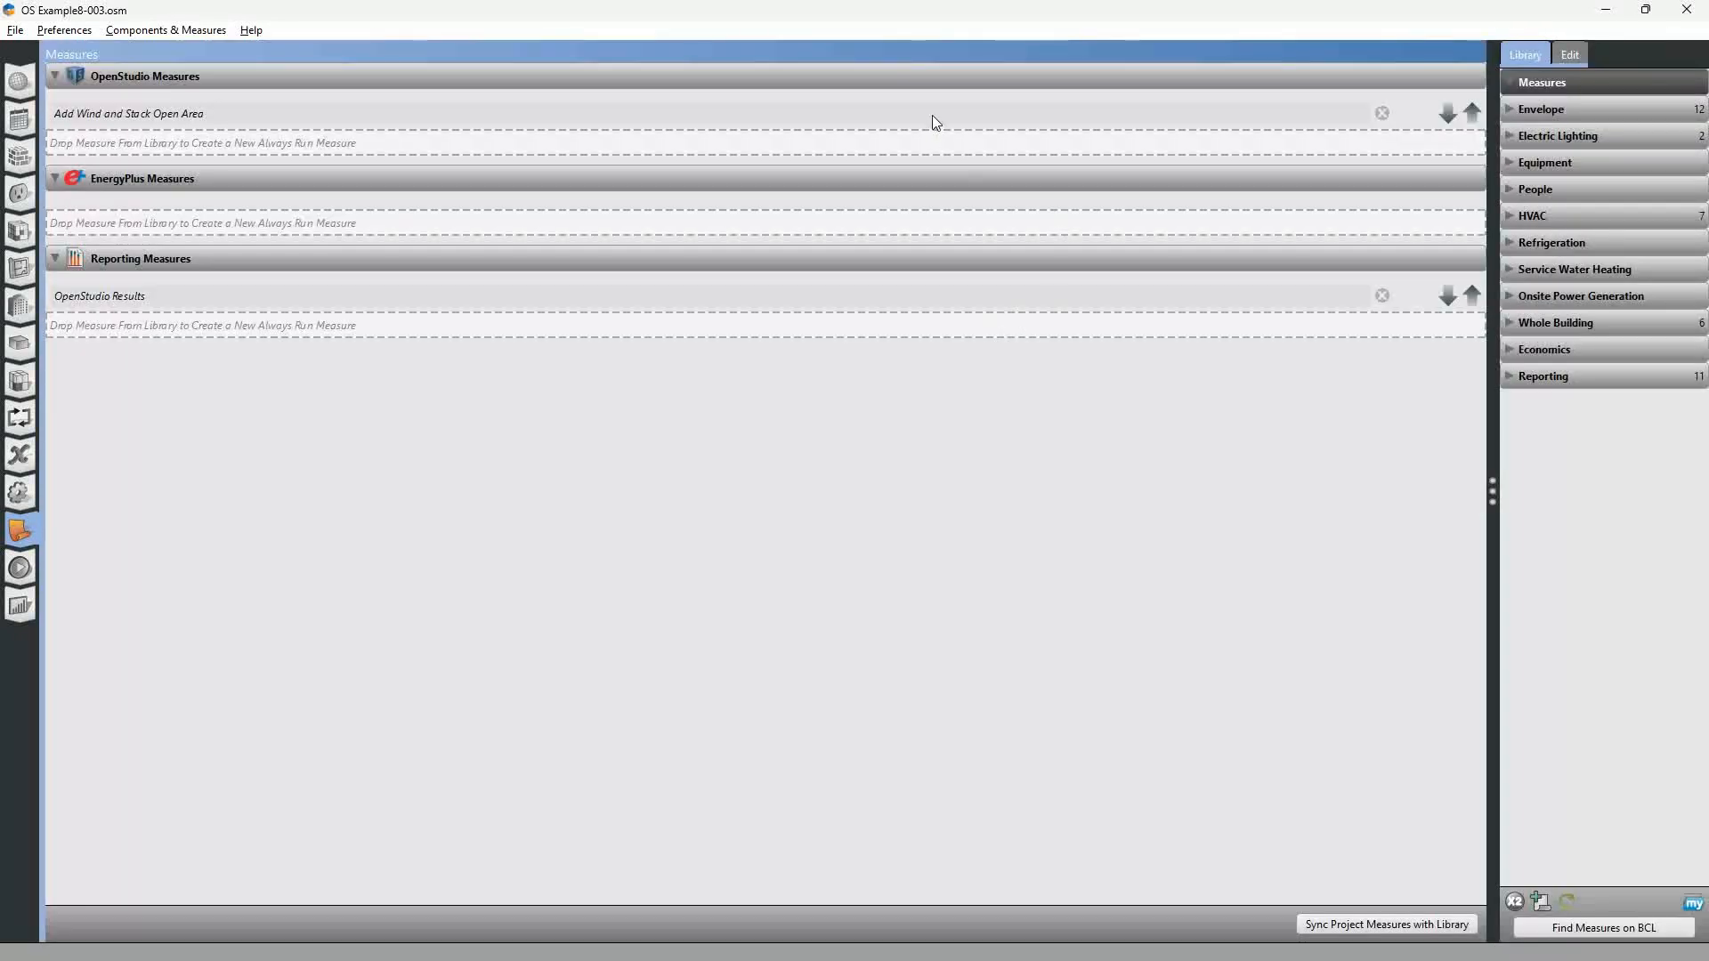
{"action": "left_click", "coordinate": [932, 111]}
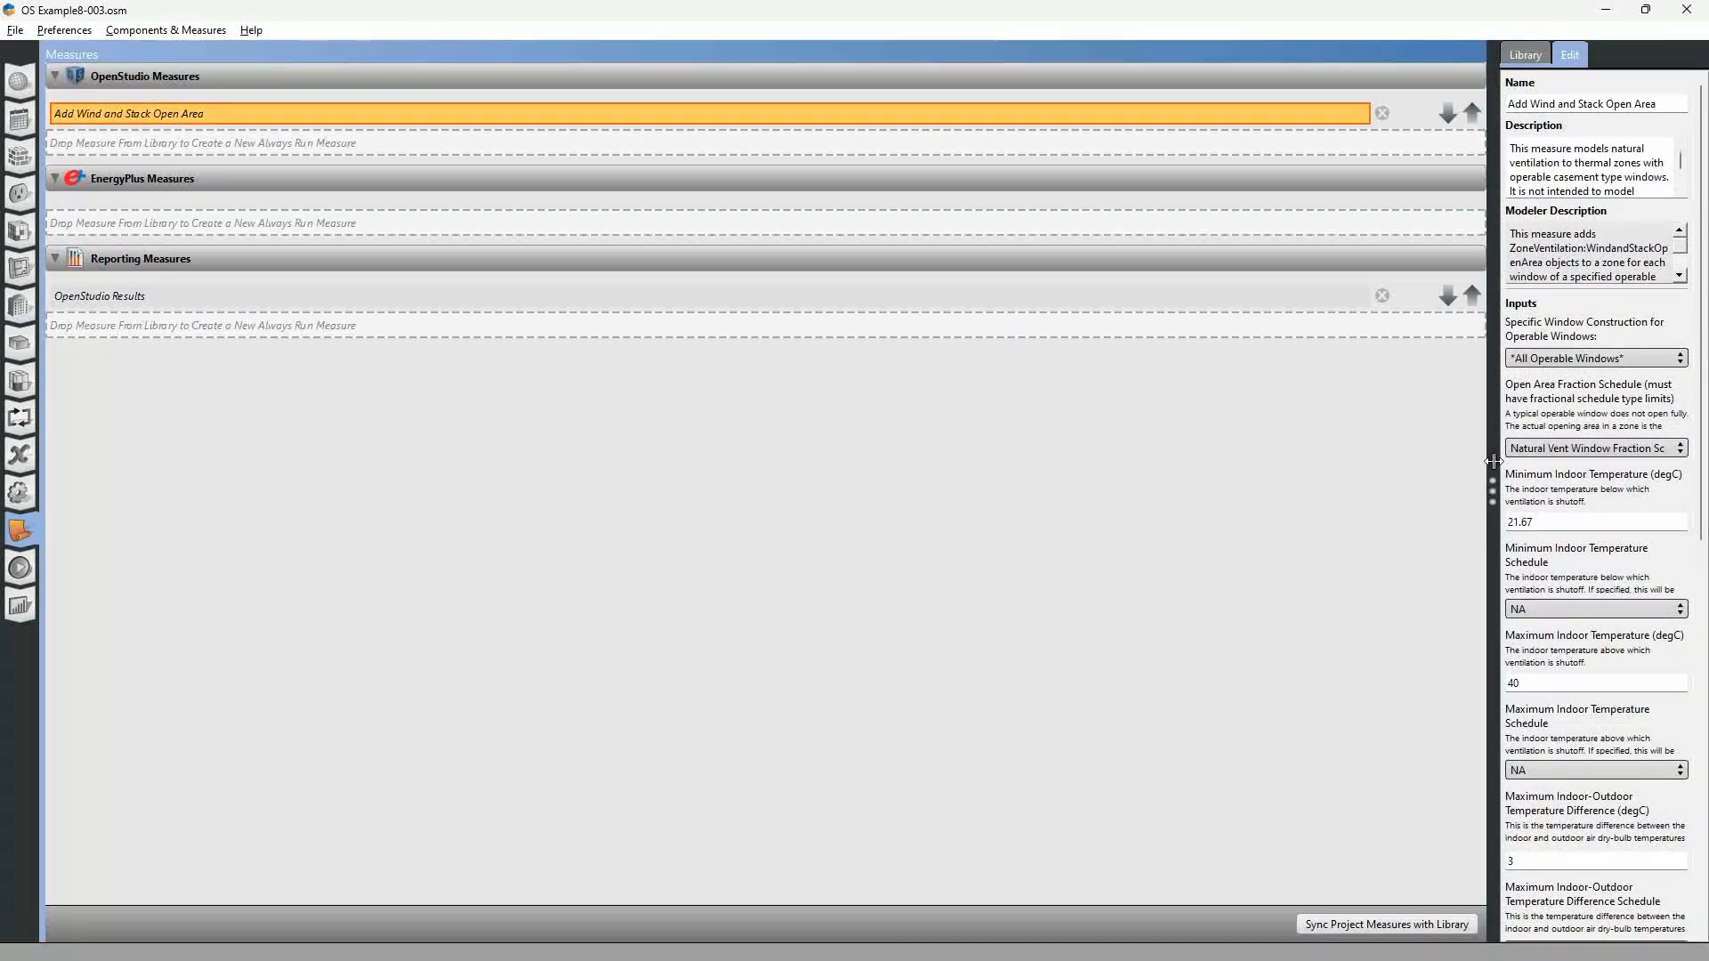
{"action": "left_click_drag", "start_coordinate": [1493, 459], "coordinate": [1169, 485]}
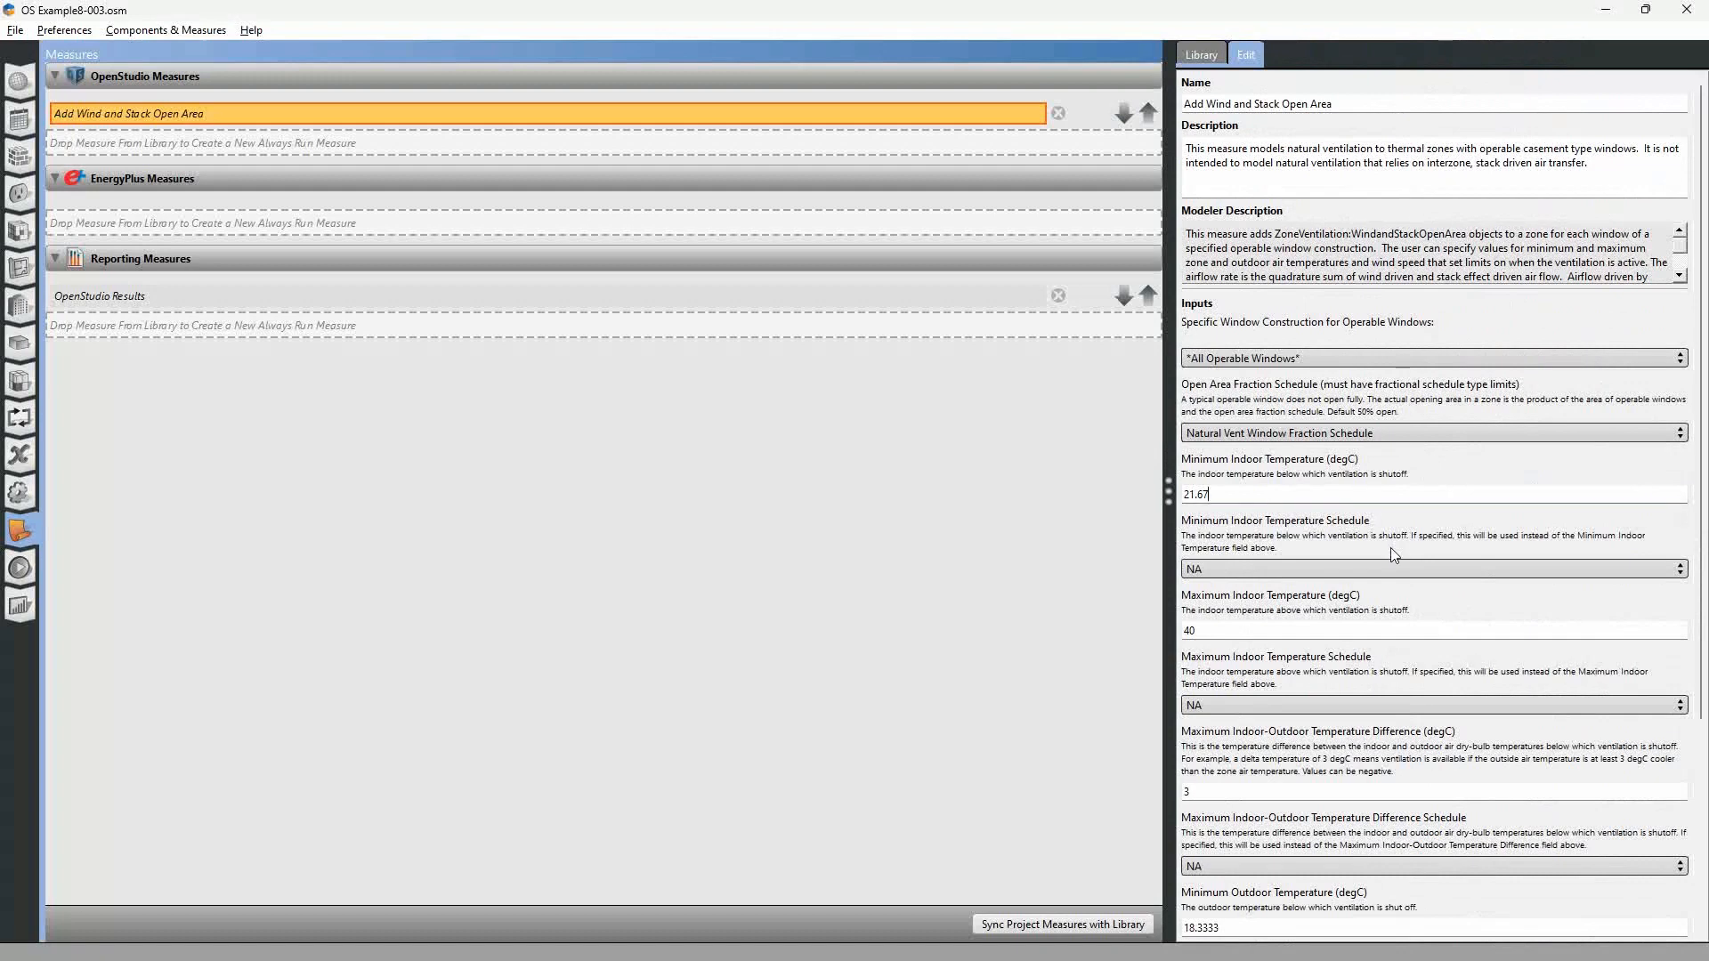
{"action": "left_click", "coordinate": [1269, 503]}
Switch back to the OS Example9-001 model and change its display units to Metric (SI).
{"action": "key", "text": "alt+Tab"}
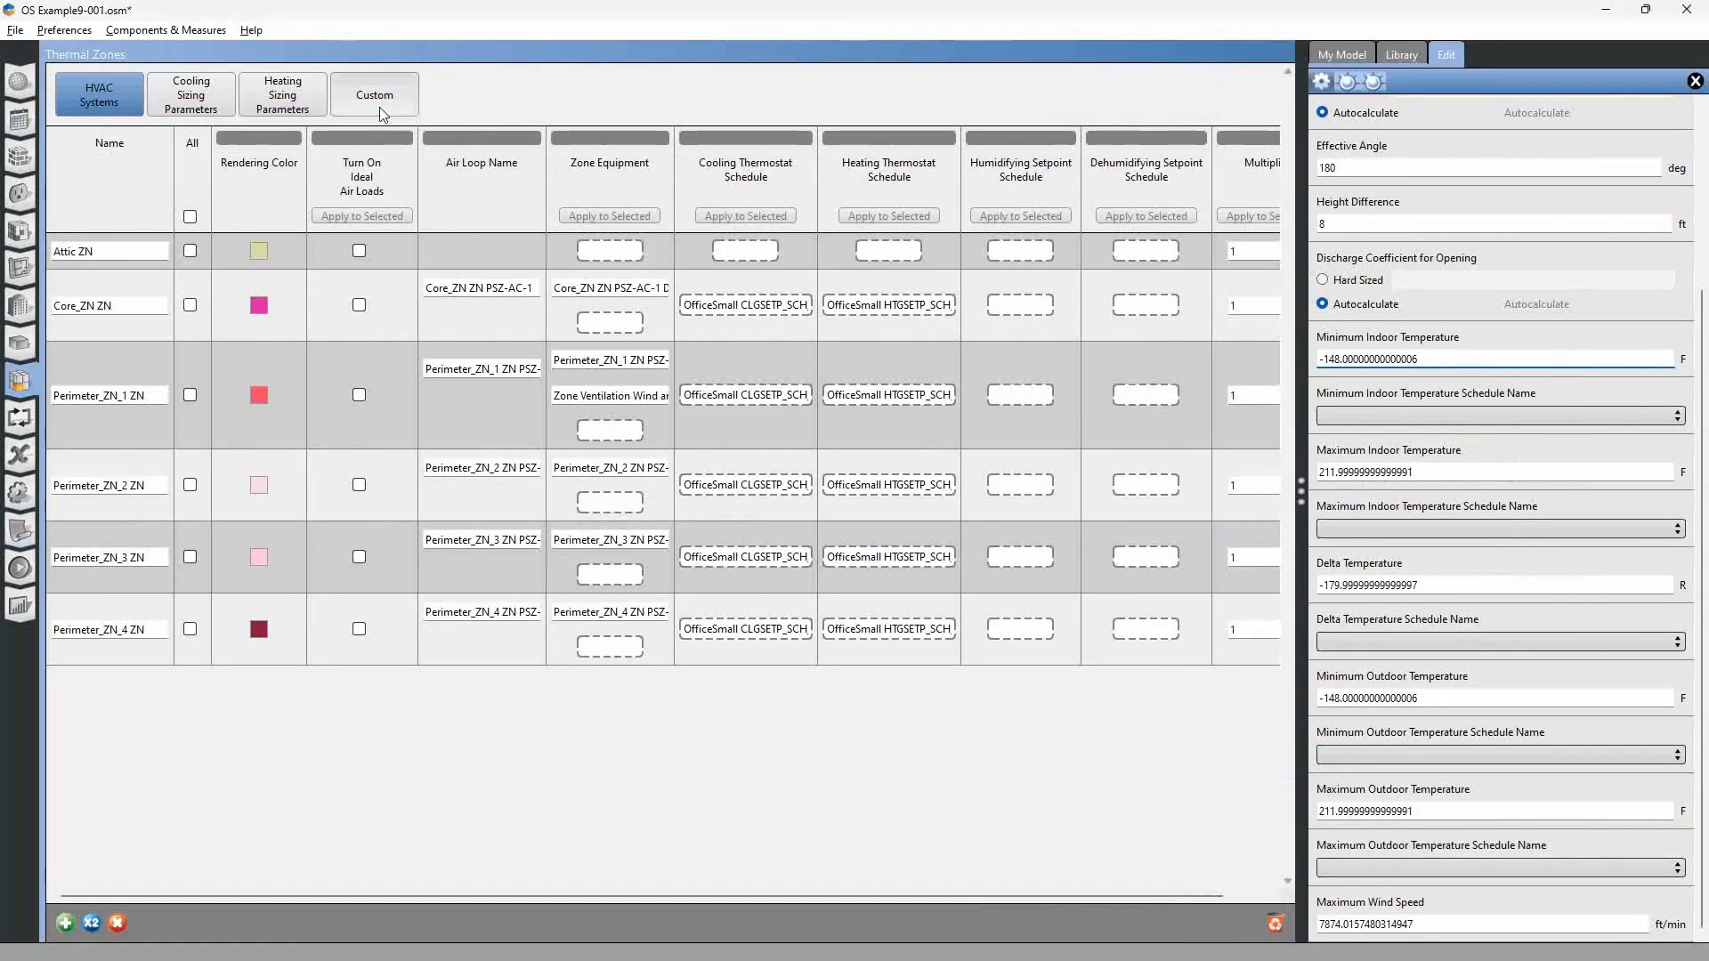
{"action": "left_click", "coordinate": [72, 33]}
{"action": "mouse_move", "coordinate": [85, 53]}
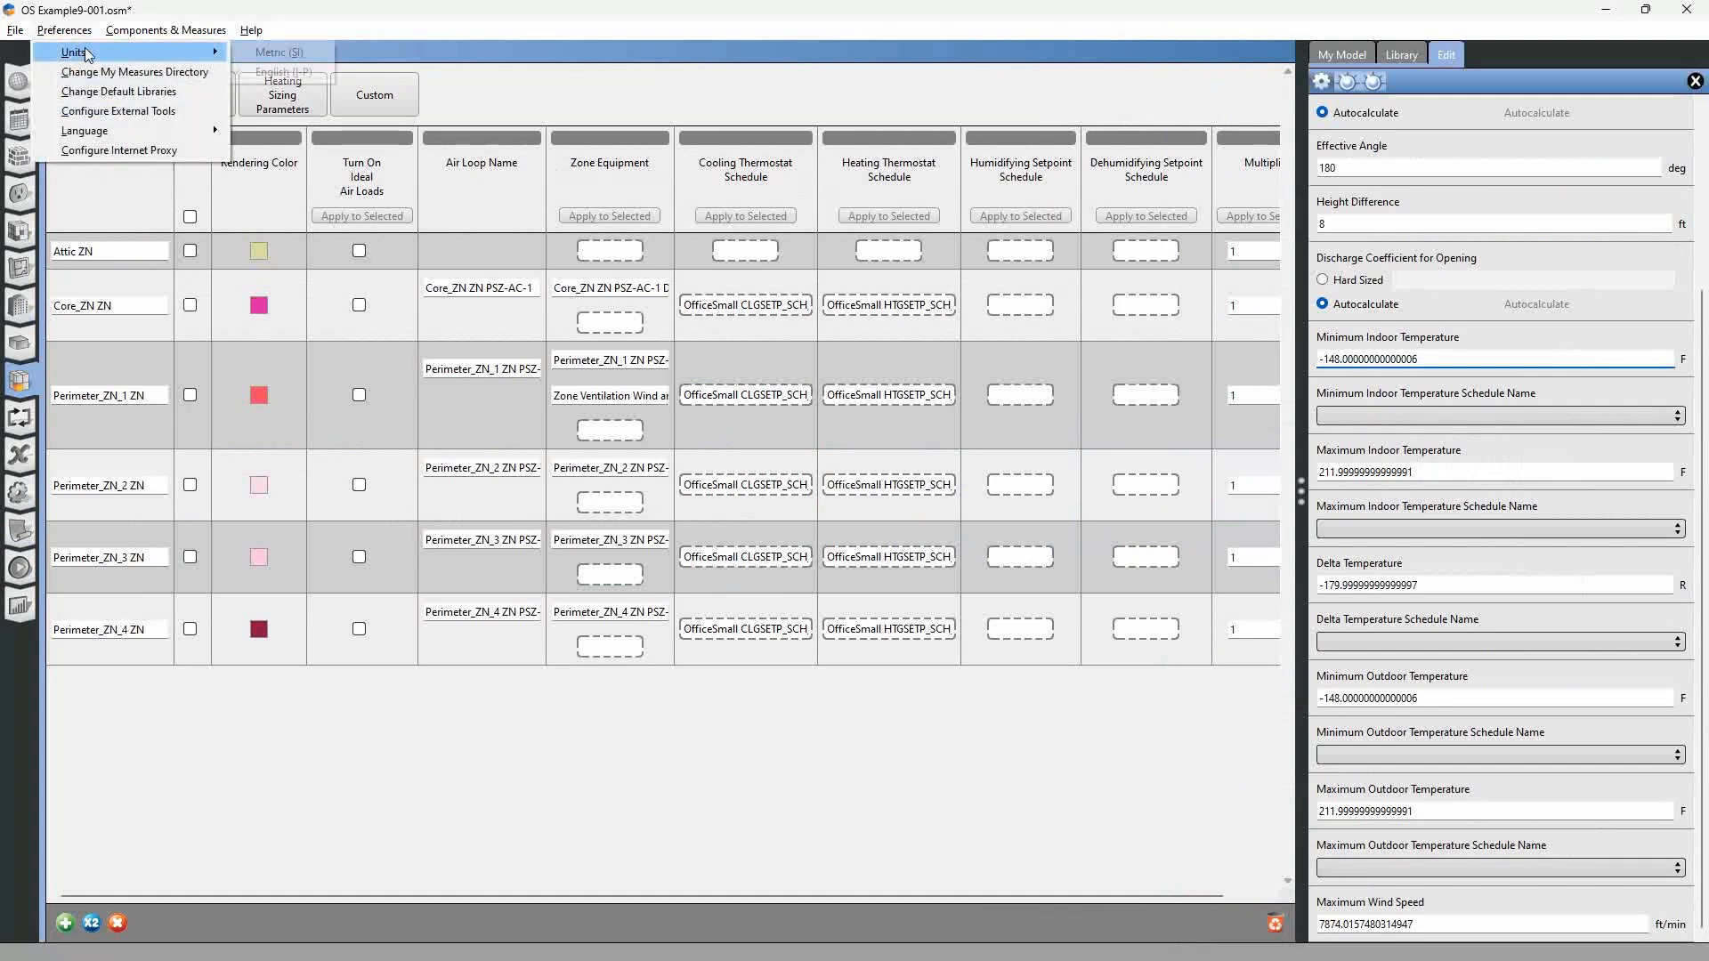
{"action": "left_click", "coordinate": [267, 51]}
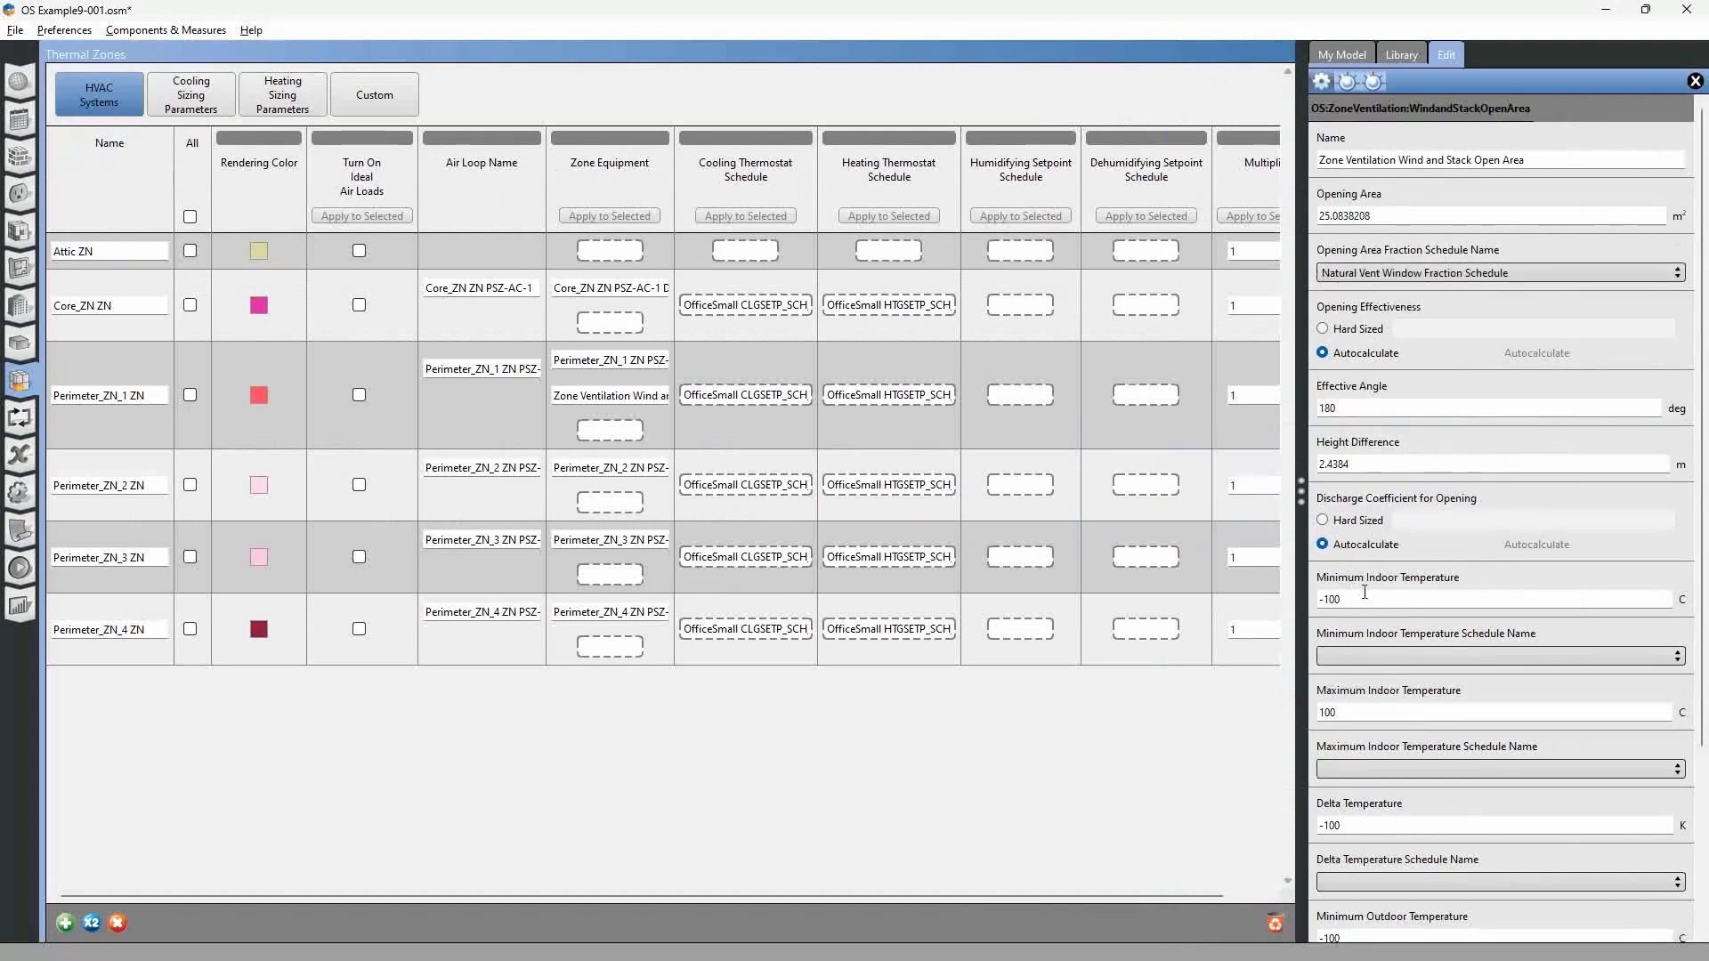
Set the ventilation object's minimum indoor temperature to 21.67 °C, maximum indoor temperature to 40 °C and delta temperature to 3 K.
{"action": "type", "text": "21.67"}
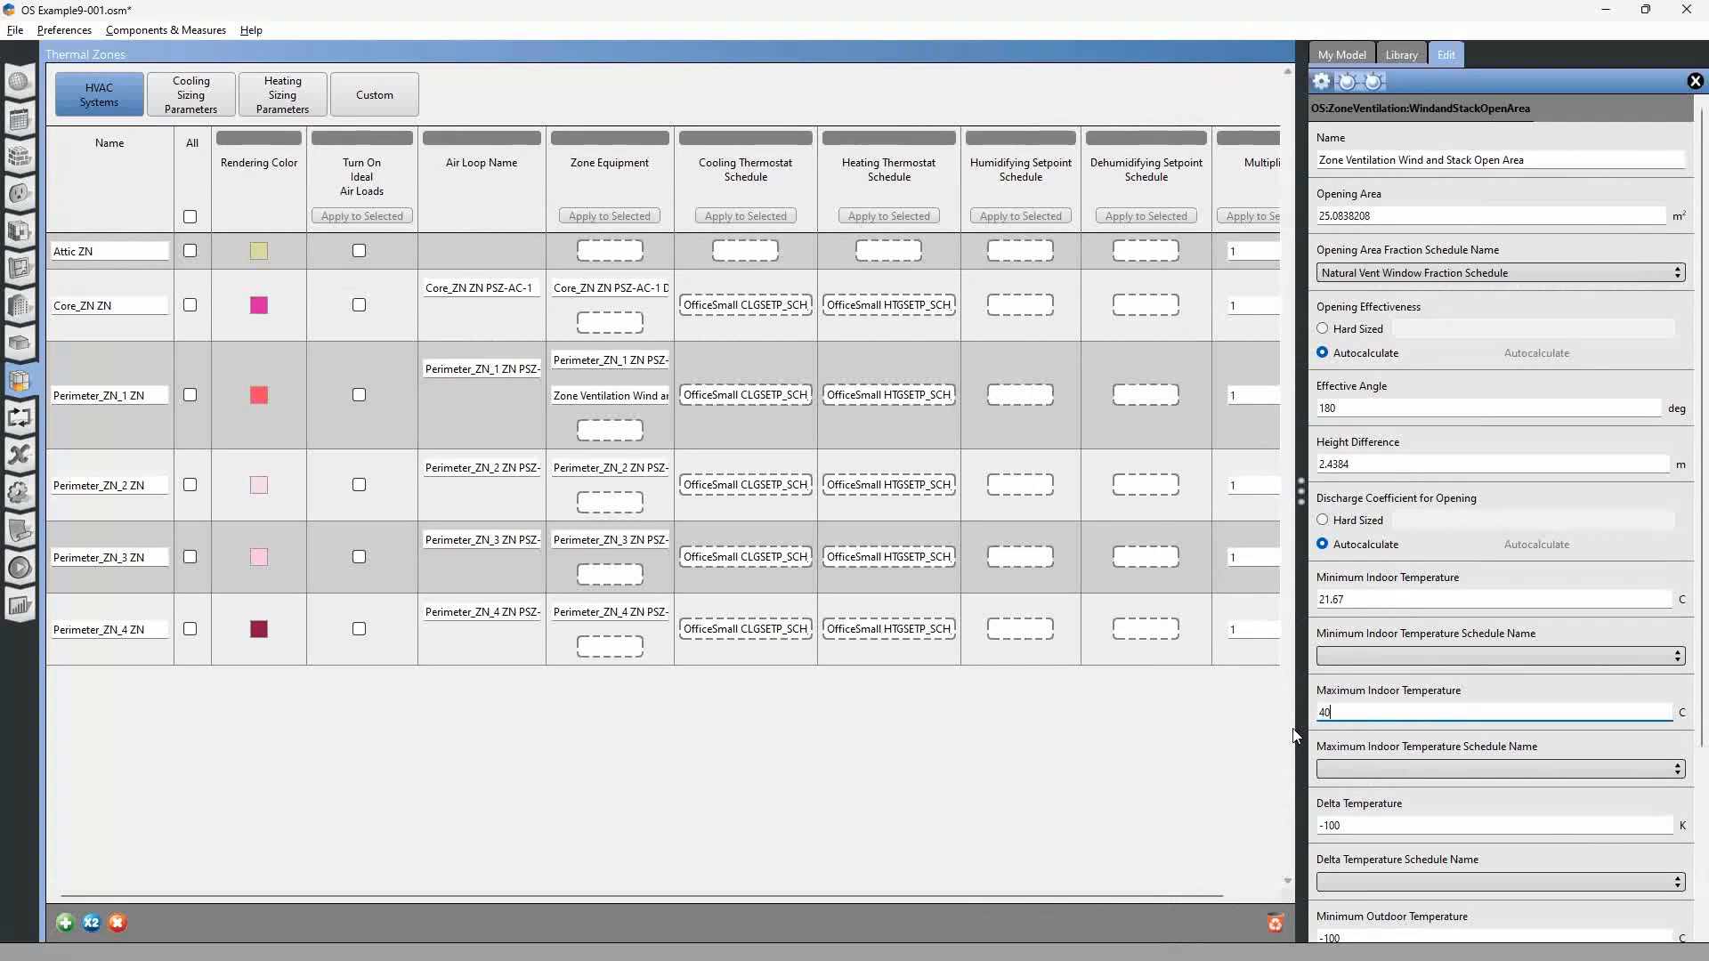
{"action": "key", "text": "Tab"}
{"action": "key", "text": "Tab"}
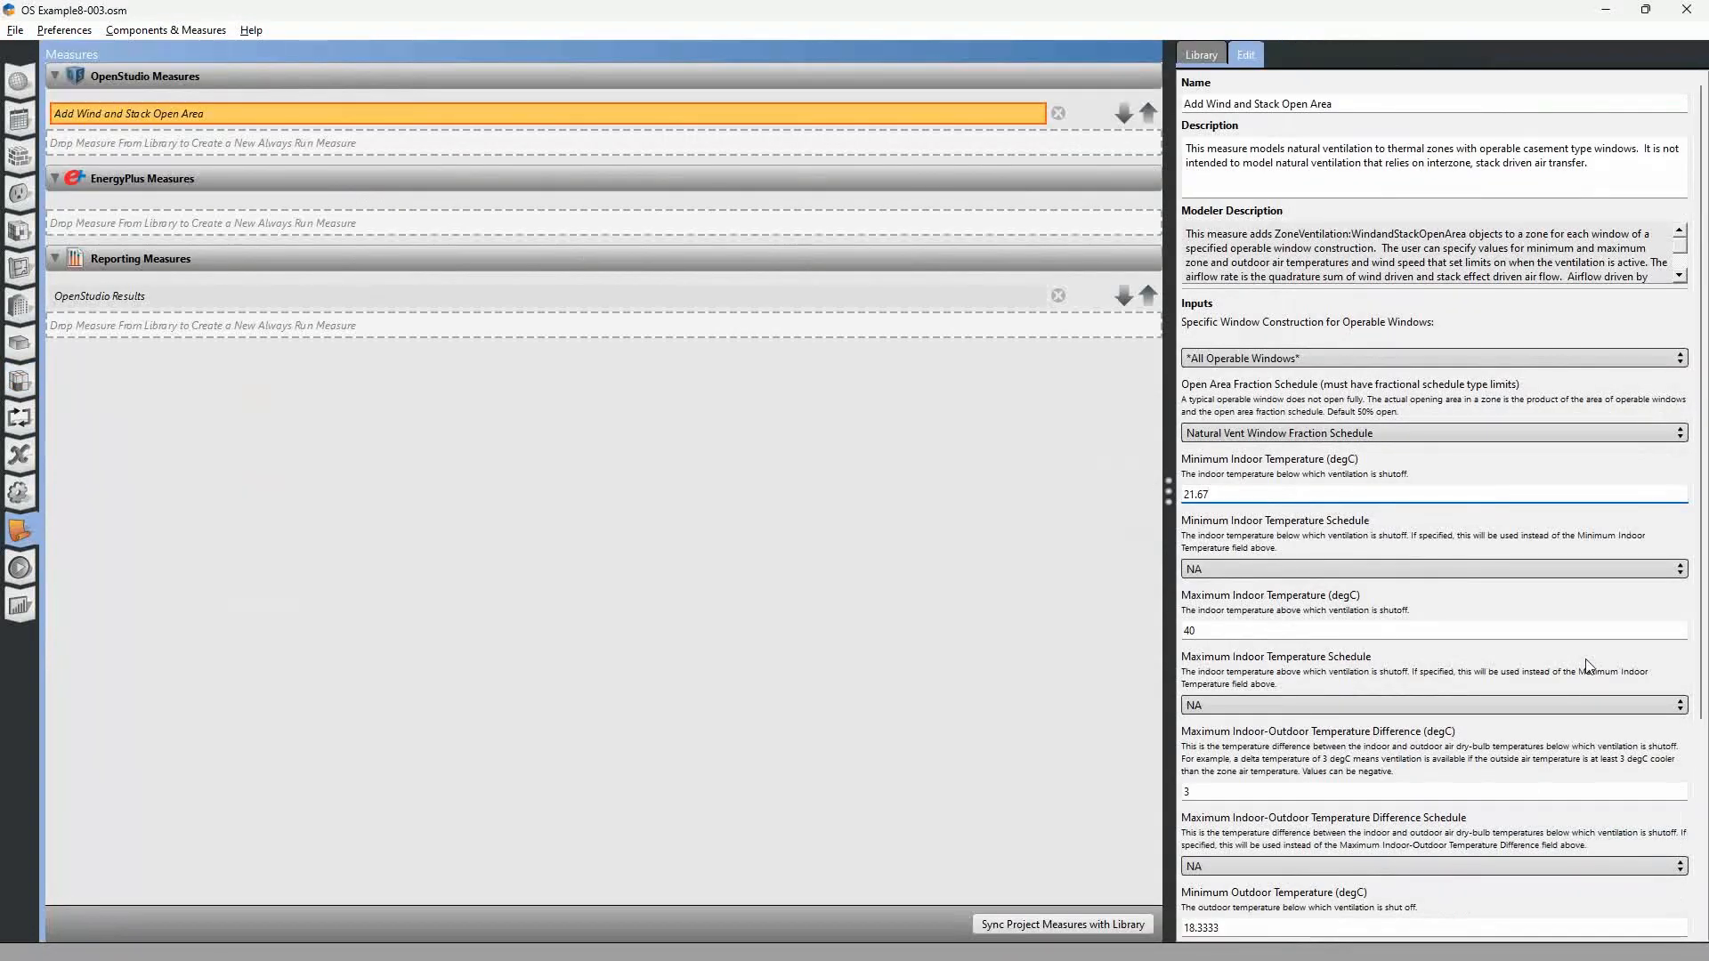
Copy the minimum outdoor temperature of 18.3333 °C from the OS Example8-003 measure into the OS Example9-001 ventilation object.
{"action": "scroll", "coordinate": [1514, 534], "scroll_direction": "down", "scroll_amount": 5}
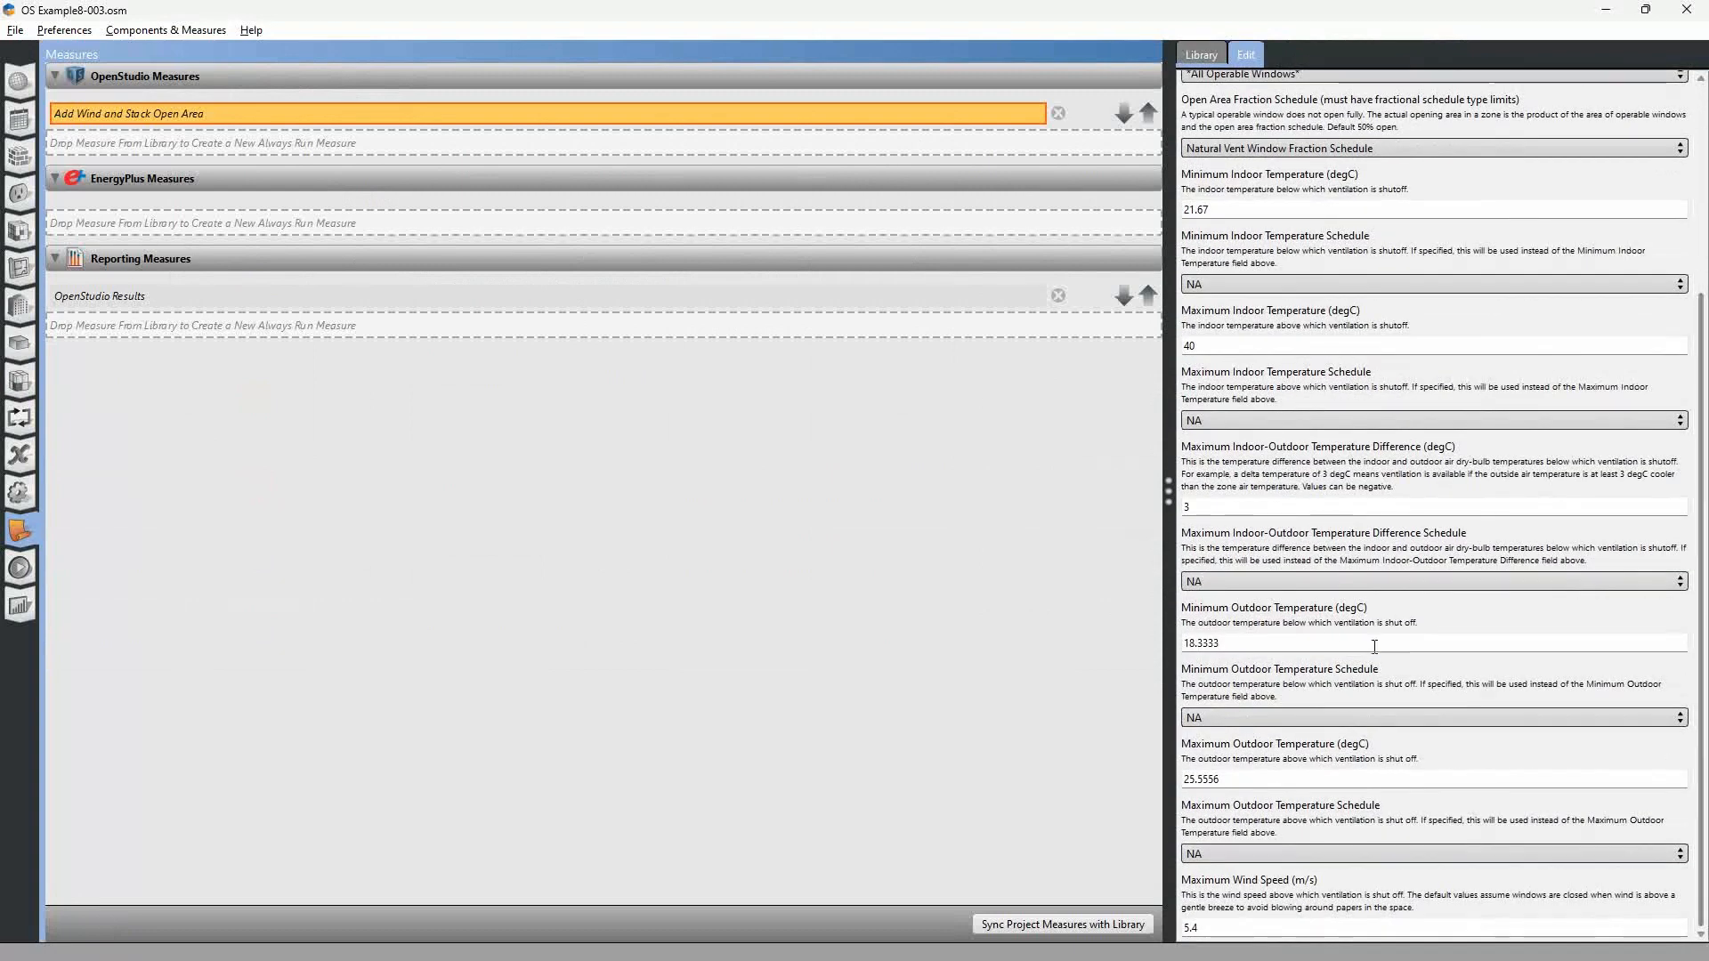
{"action": "left_click_drag", "start_coordinate": [1272, 646], "coordinate": [1078, 643]}
{"action": "key", "text": "ctrl+c"}
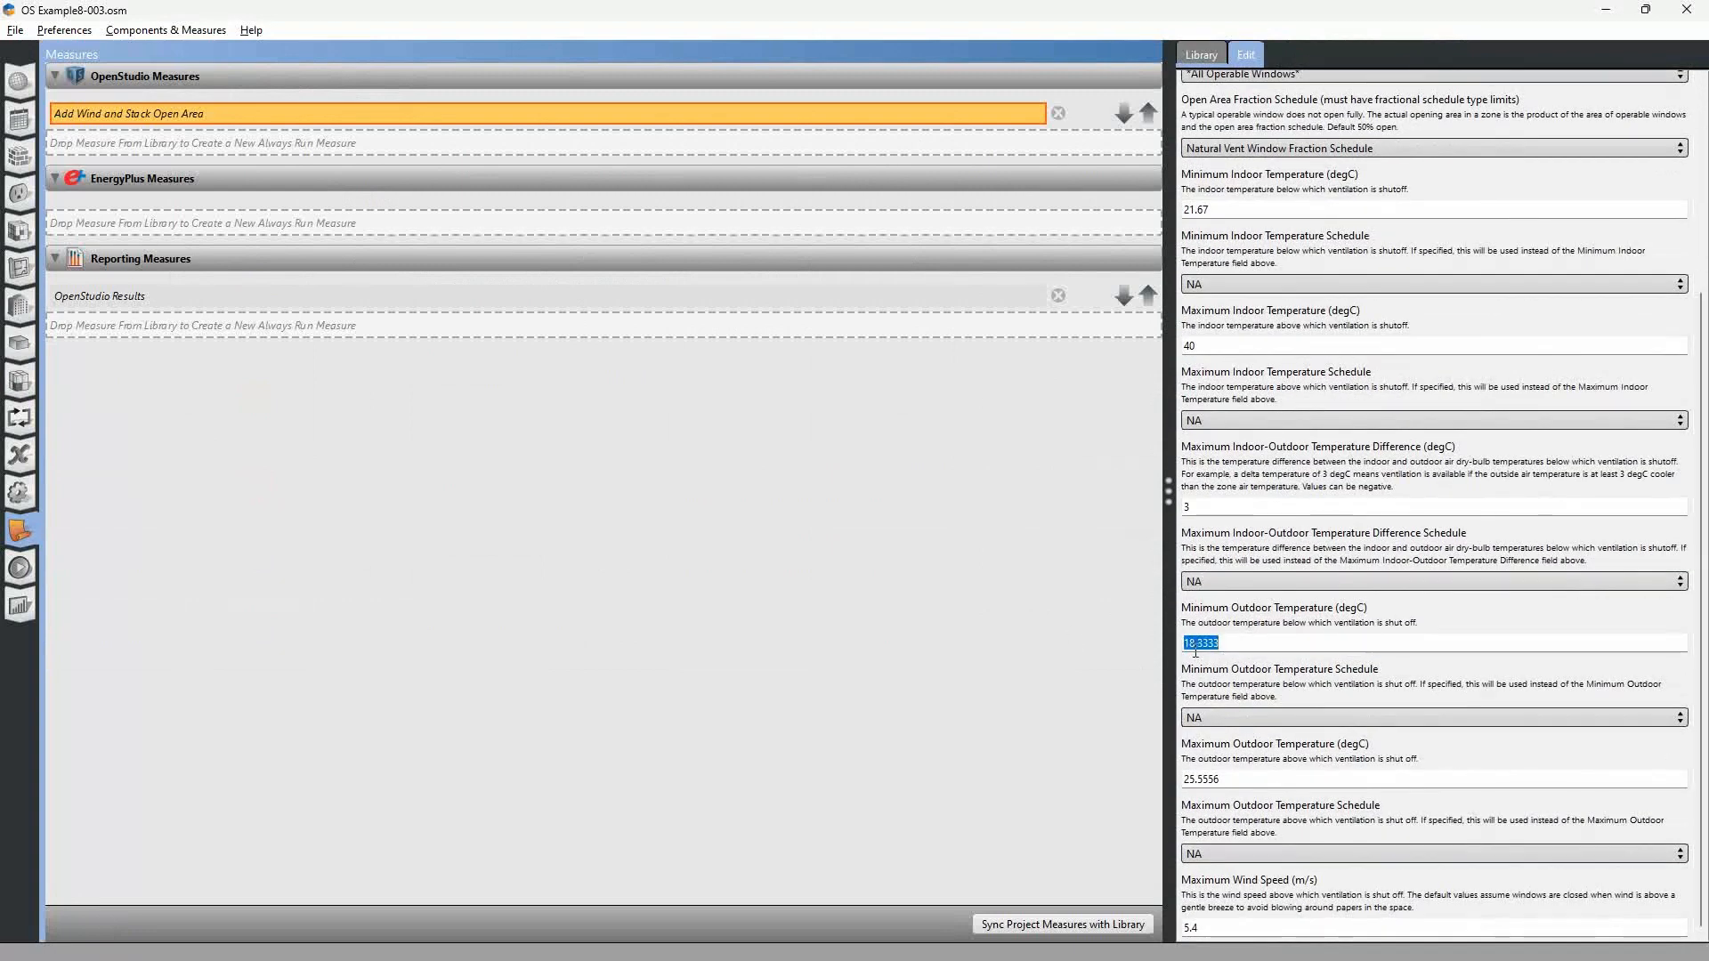
{"action": "key", "text": "alt+Tab"}
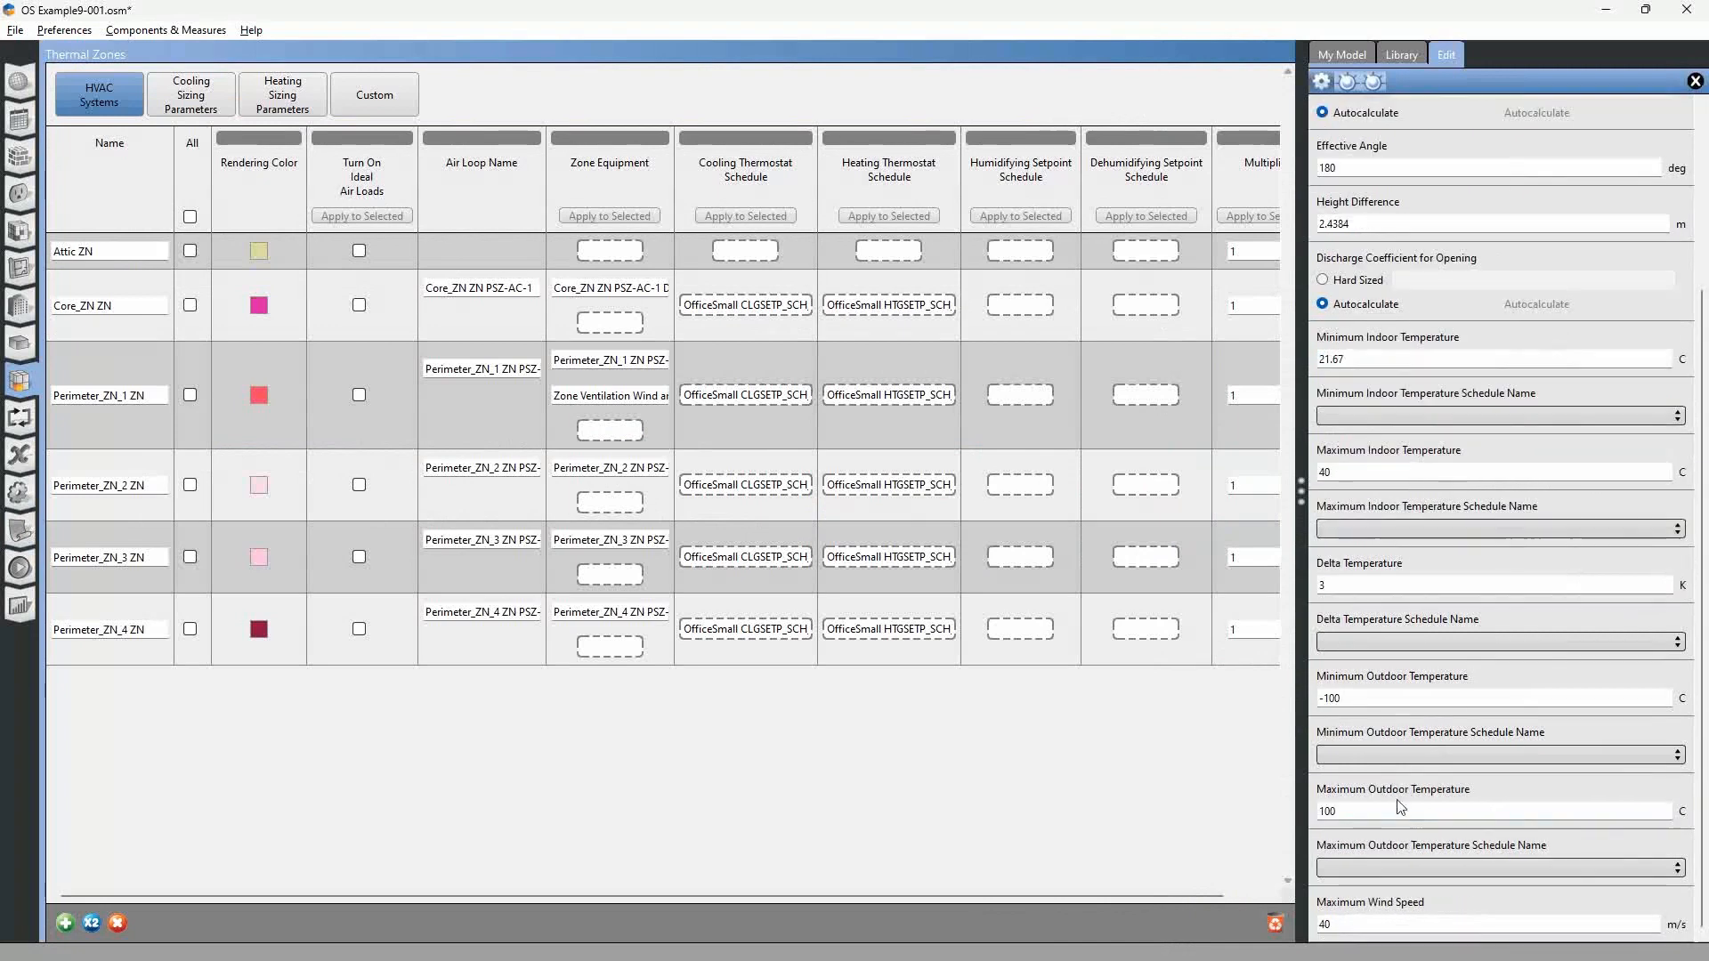
{"action": "double_click", "coordinate": [1331, 698]}
{"action": "key", "text": "ctrl+v"}
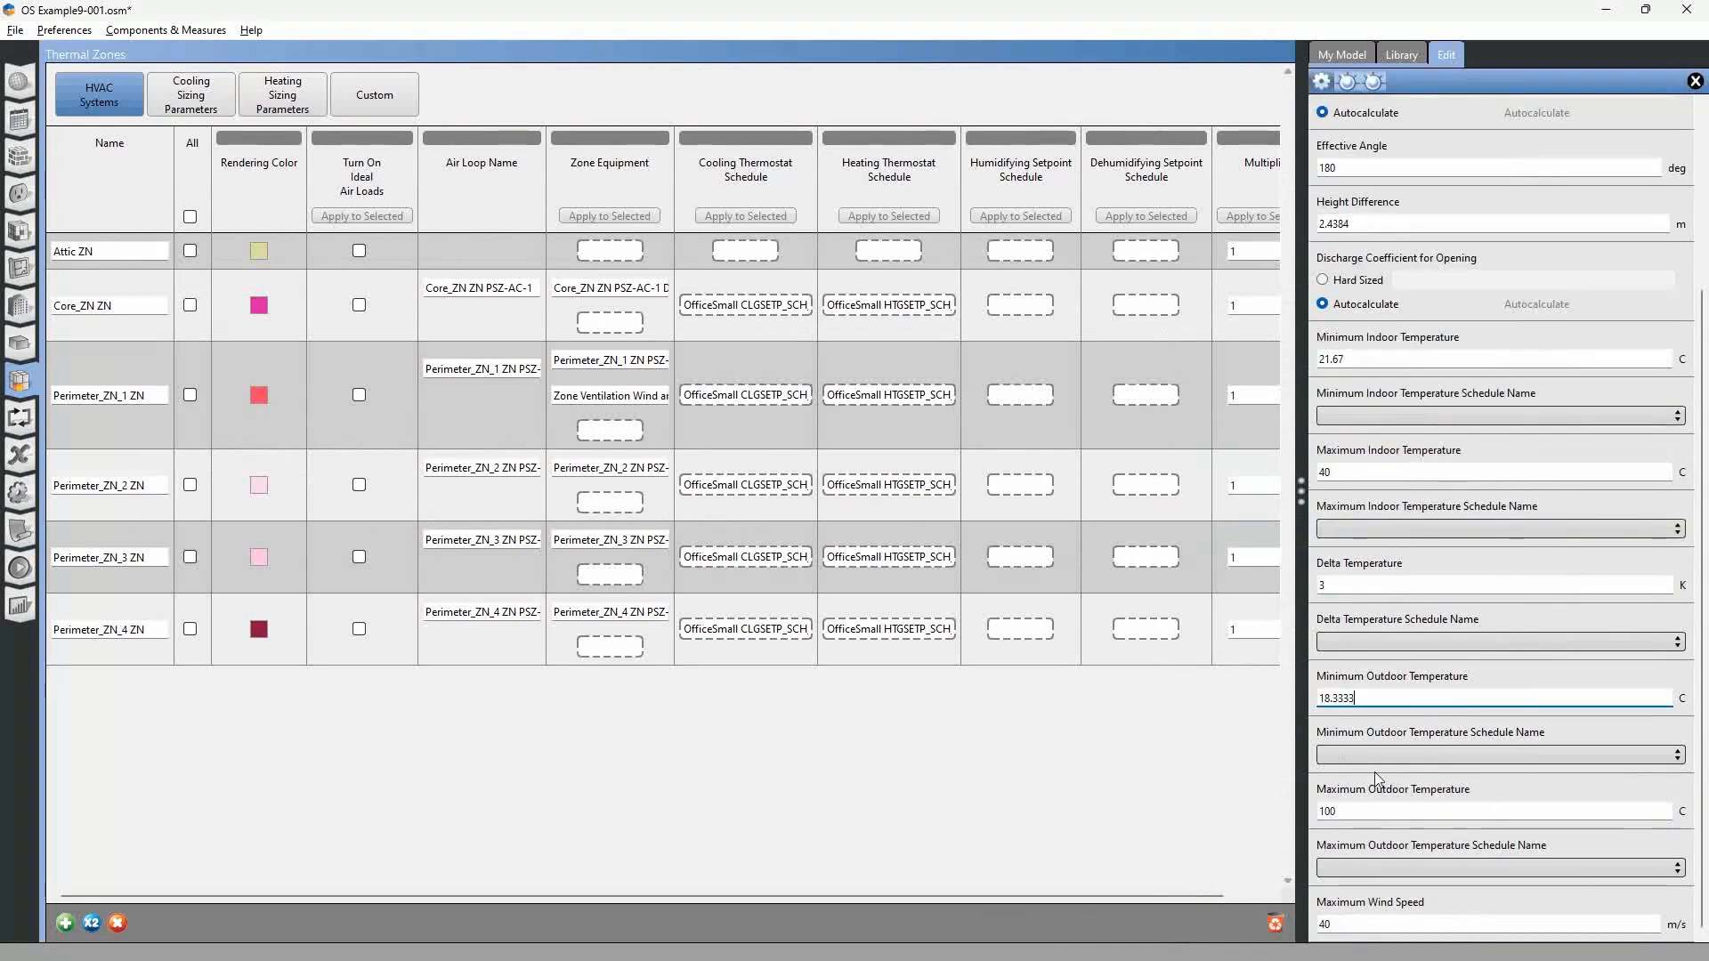
Copy the maximum outdoor temperature of 25.5556 °C from the OS Example8-003 measure into the OS Example9-001 ventilation object.
{"action": "key", "text": "alt+Tab"}
{"action": "double_click", "coordinate": [1202, 780]}
{"action": "key", "text": "ctrl+c"}
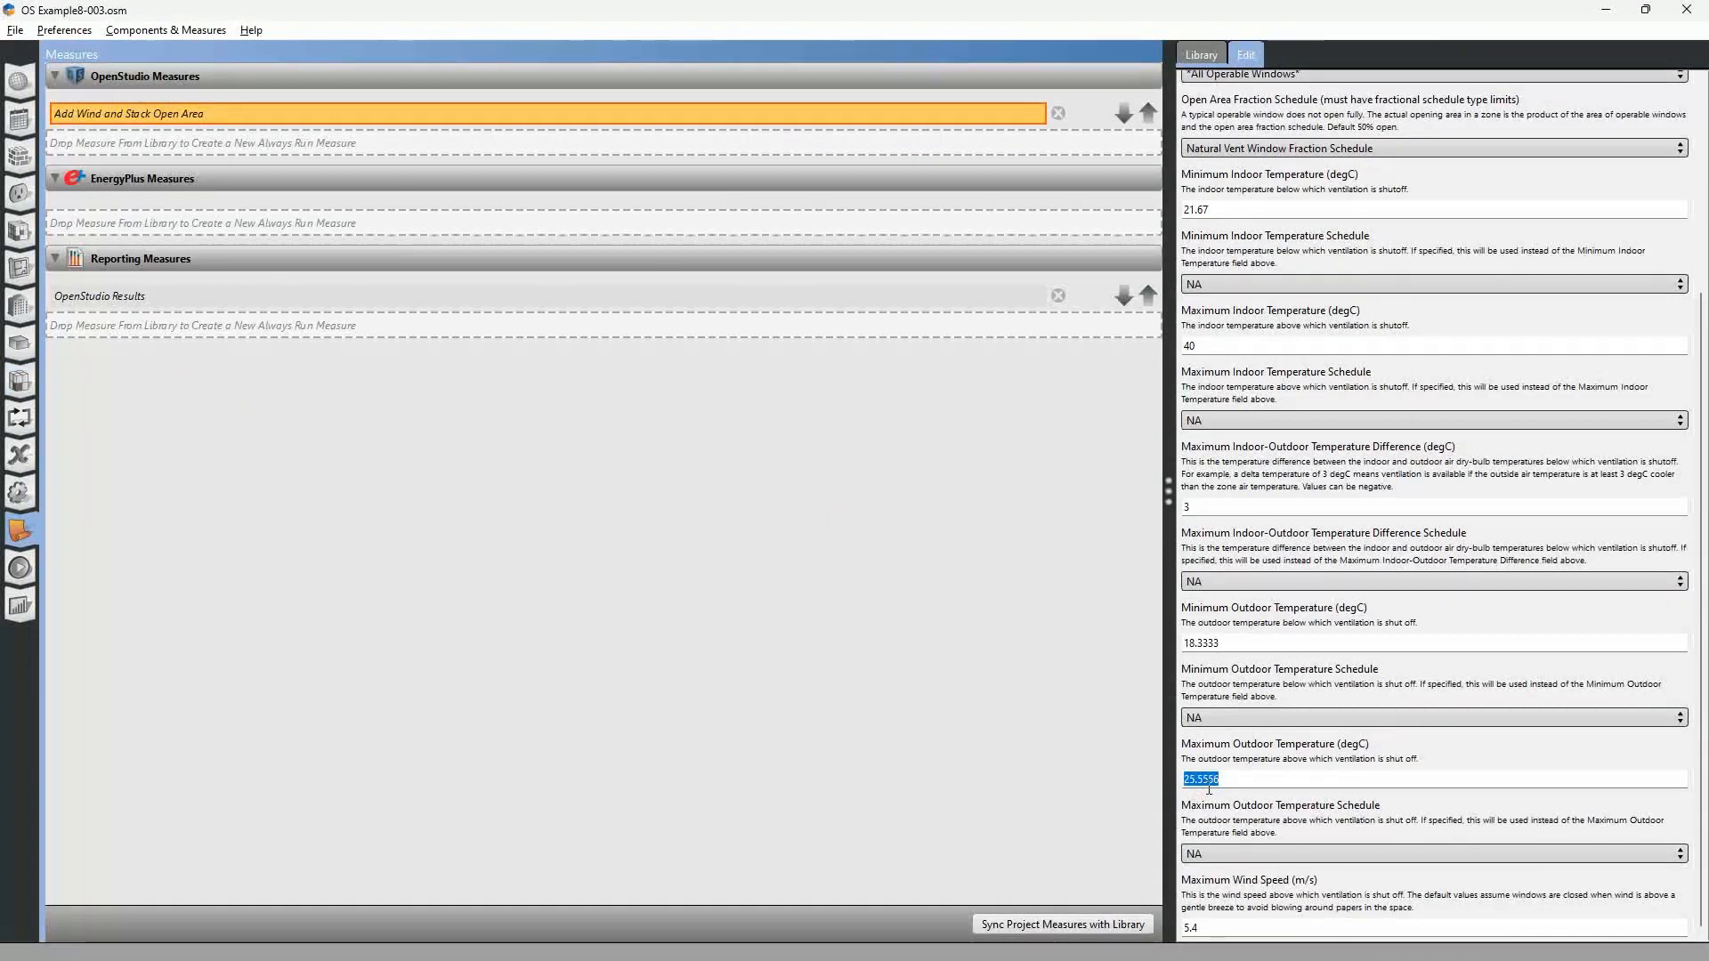
{"action": "key", "text": "alt+Tab"}
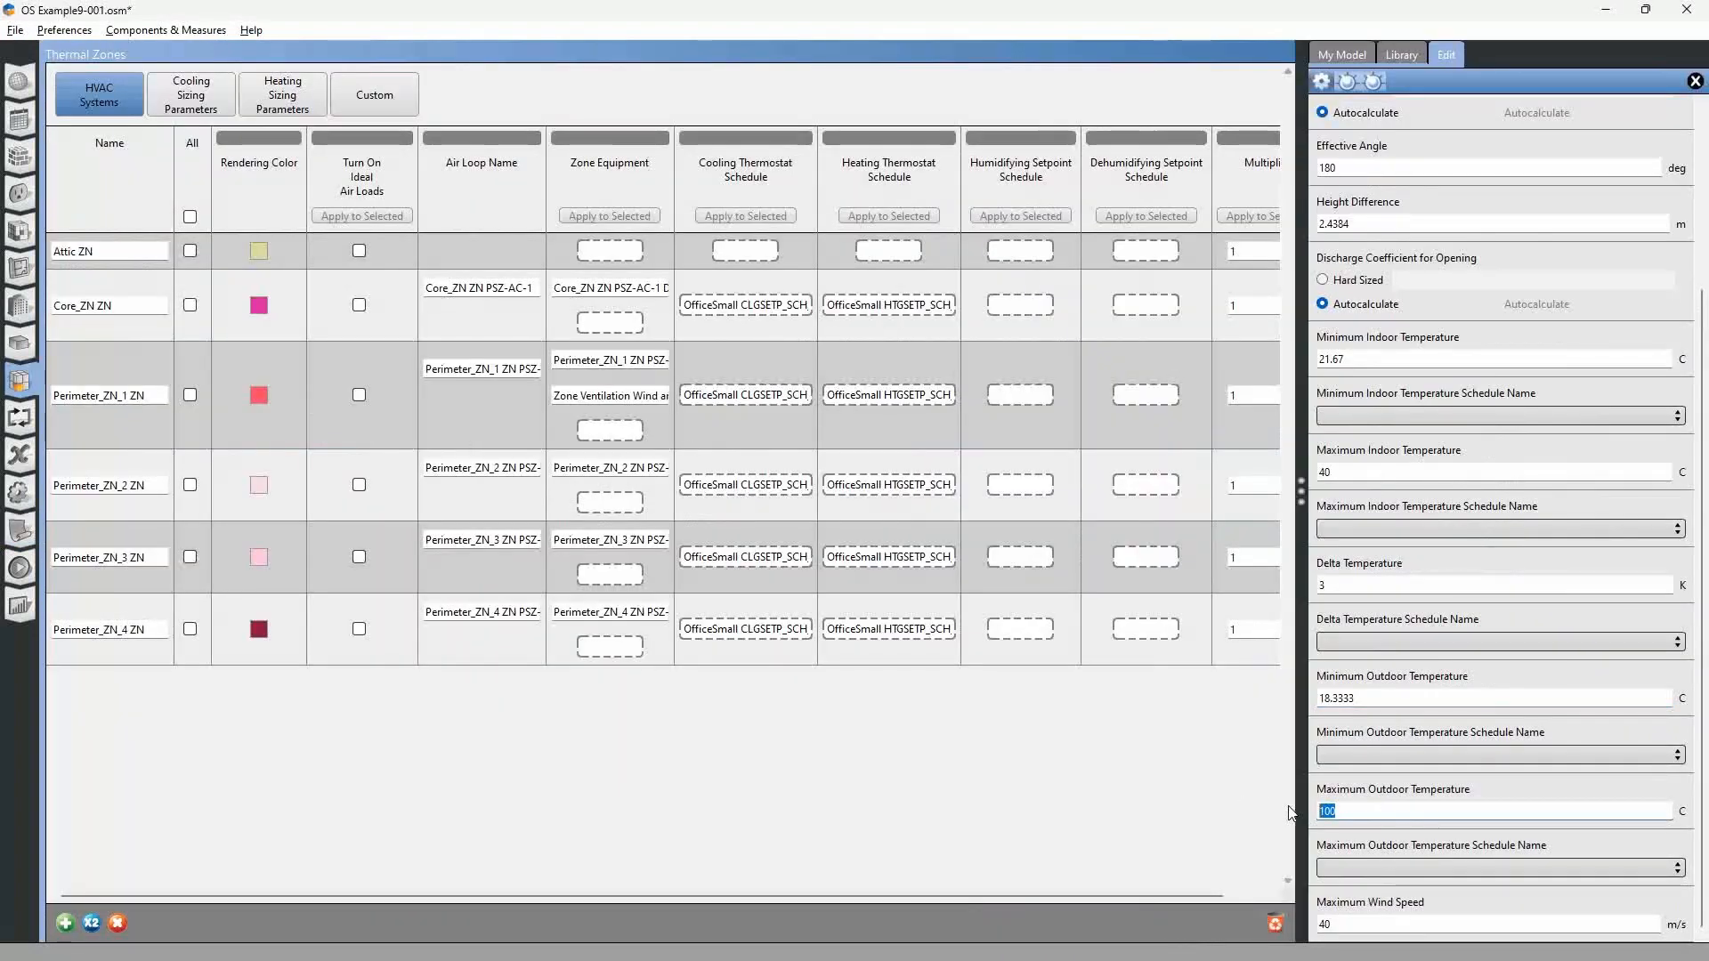
{"action": "double_click", "coordinate": [1326, 811]}
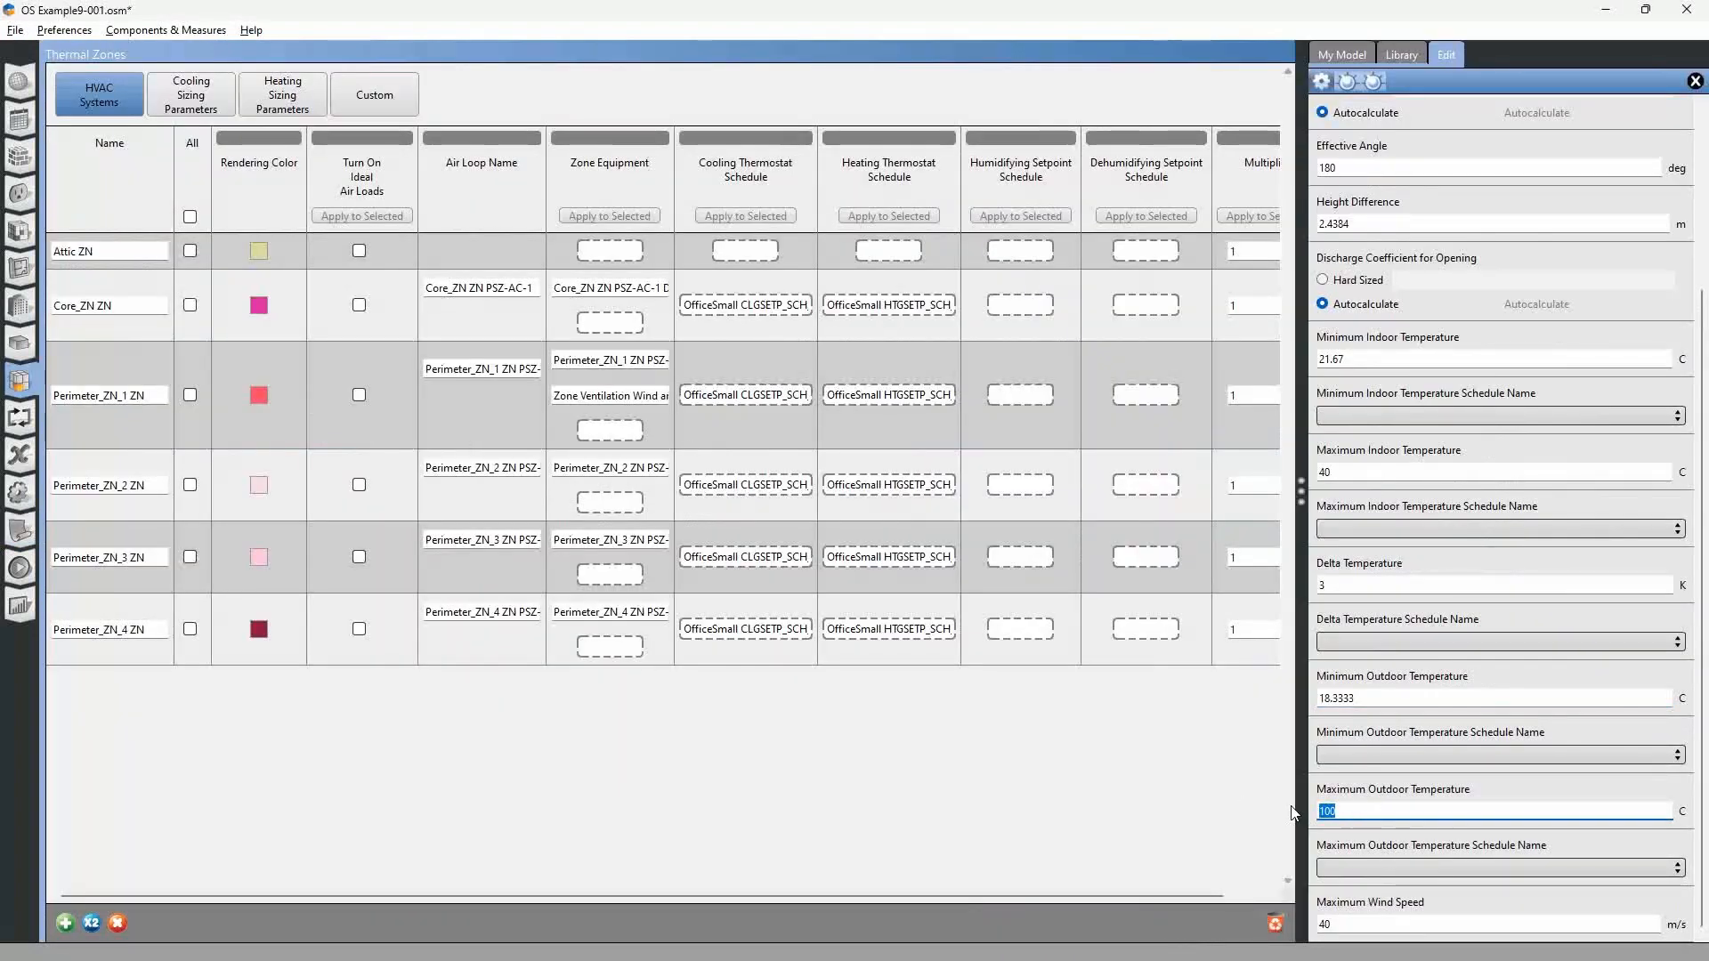
{"action": "key", "text": "ctrl+v"}
{"action": "key", "text": "Tab"}
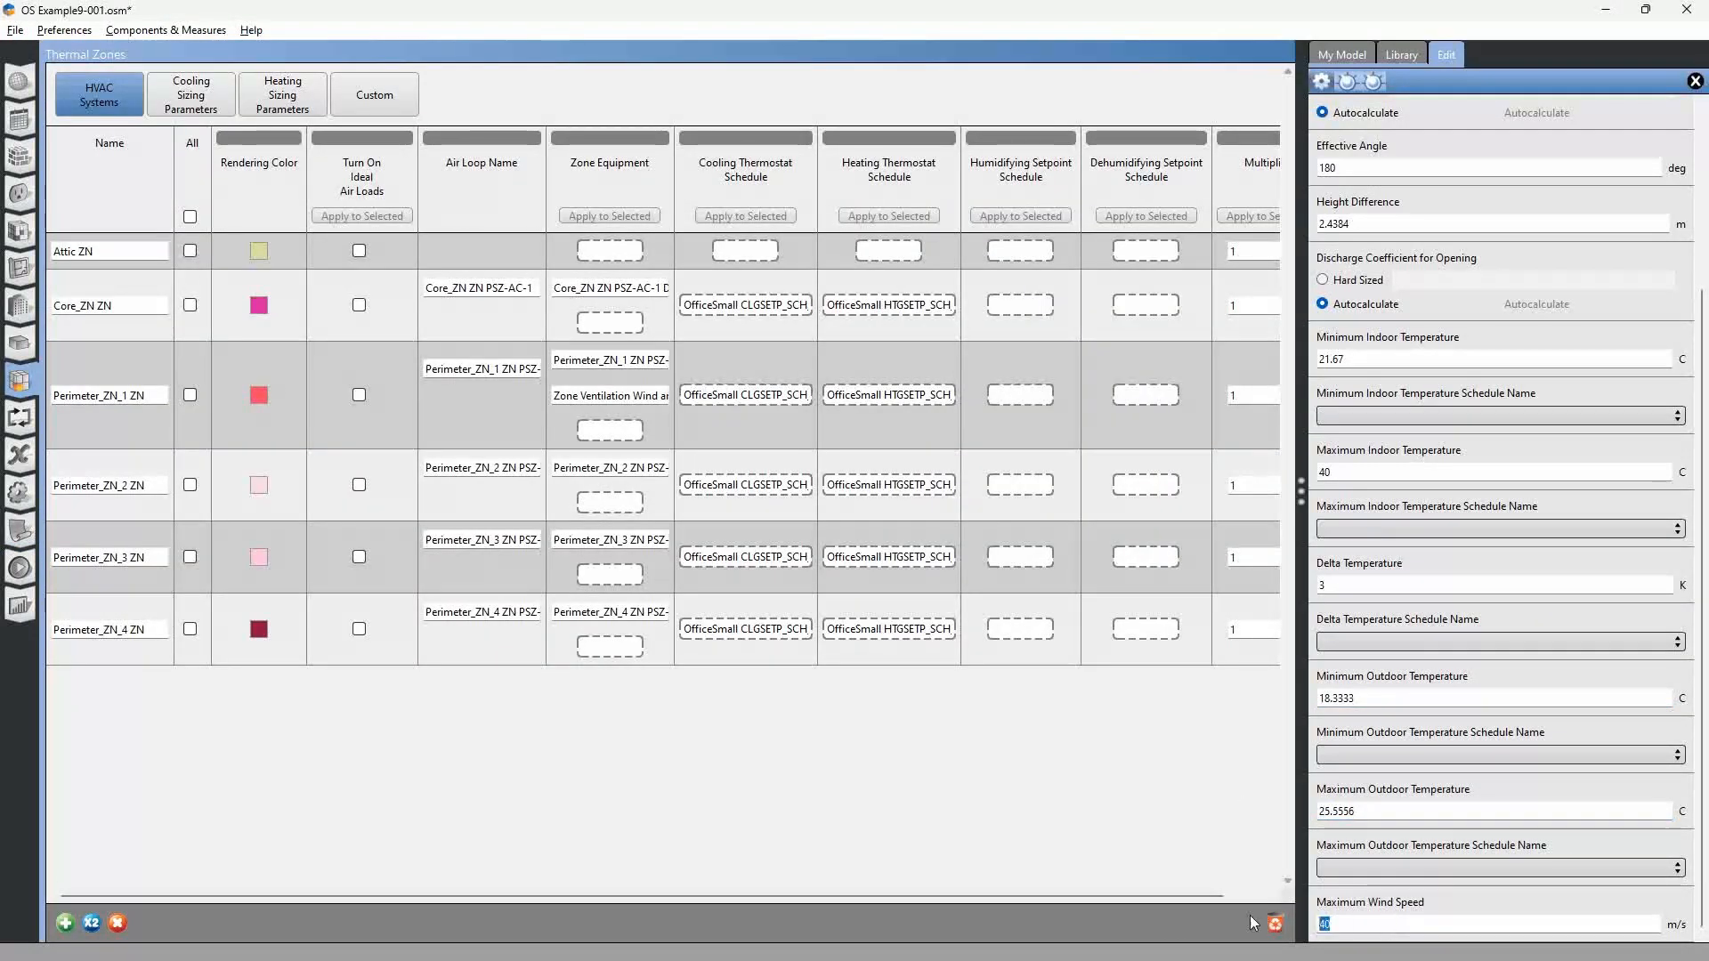
Set the maximum wind speed to 5.4 m/s, as in the OS Example8-003 measure, and save the OS Example9-001 model.
{"action": "key", "text": "alt+Tab"}
{"action": "key", "text": "alt+Tab"}
{"action": "type", "text": "5."}
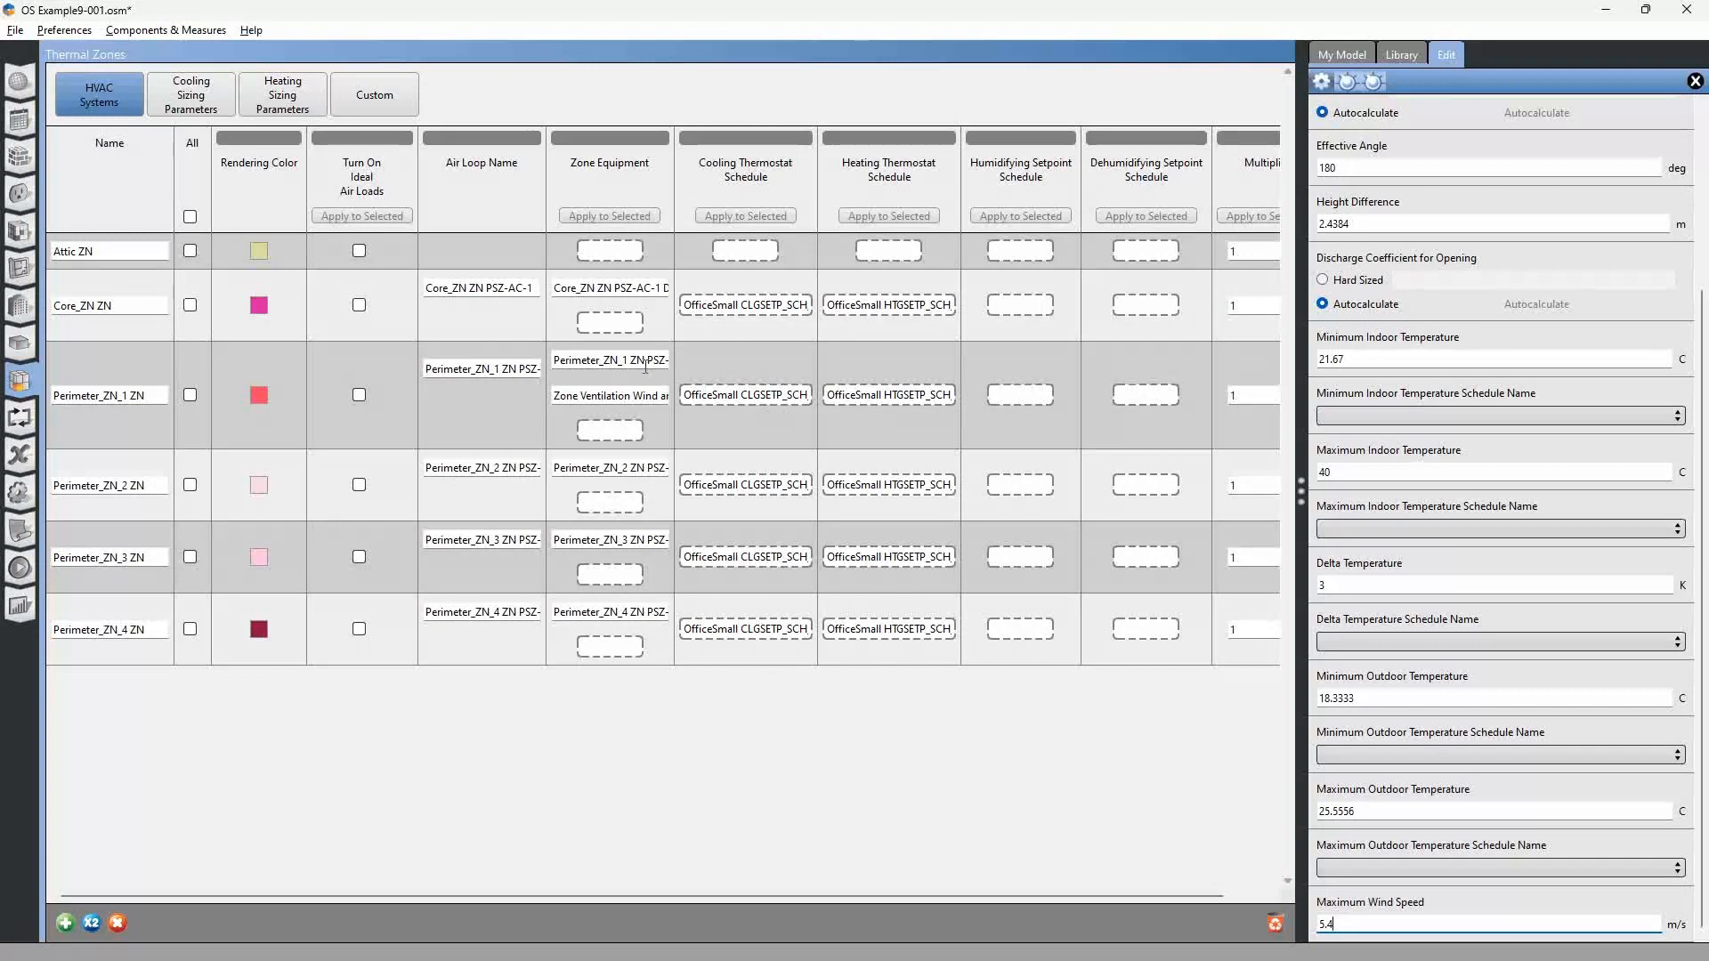
{"action": "left_click", "coordinate": [15, 30]}
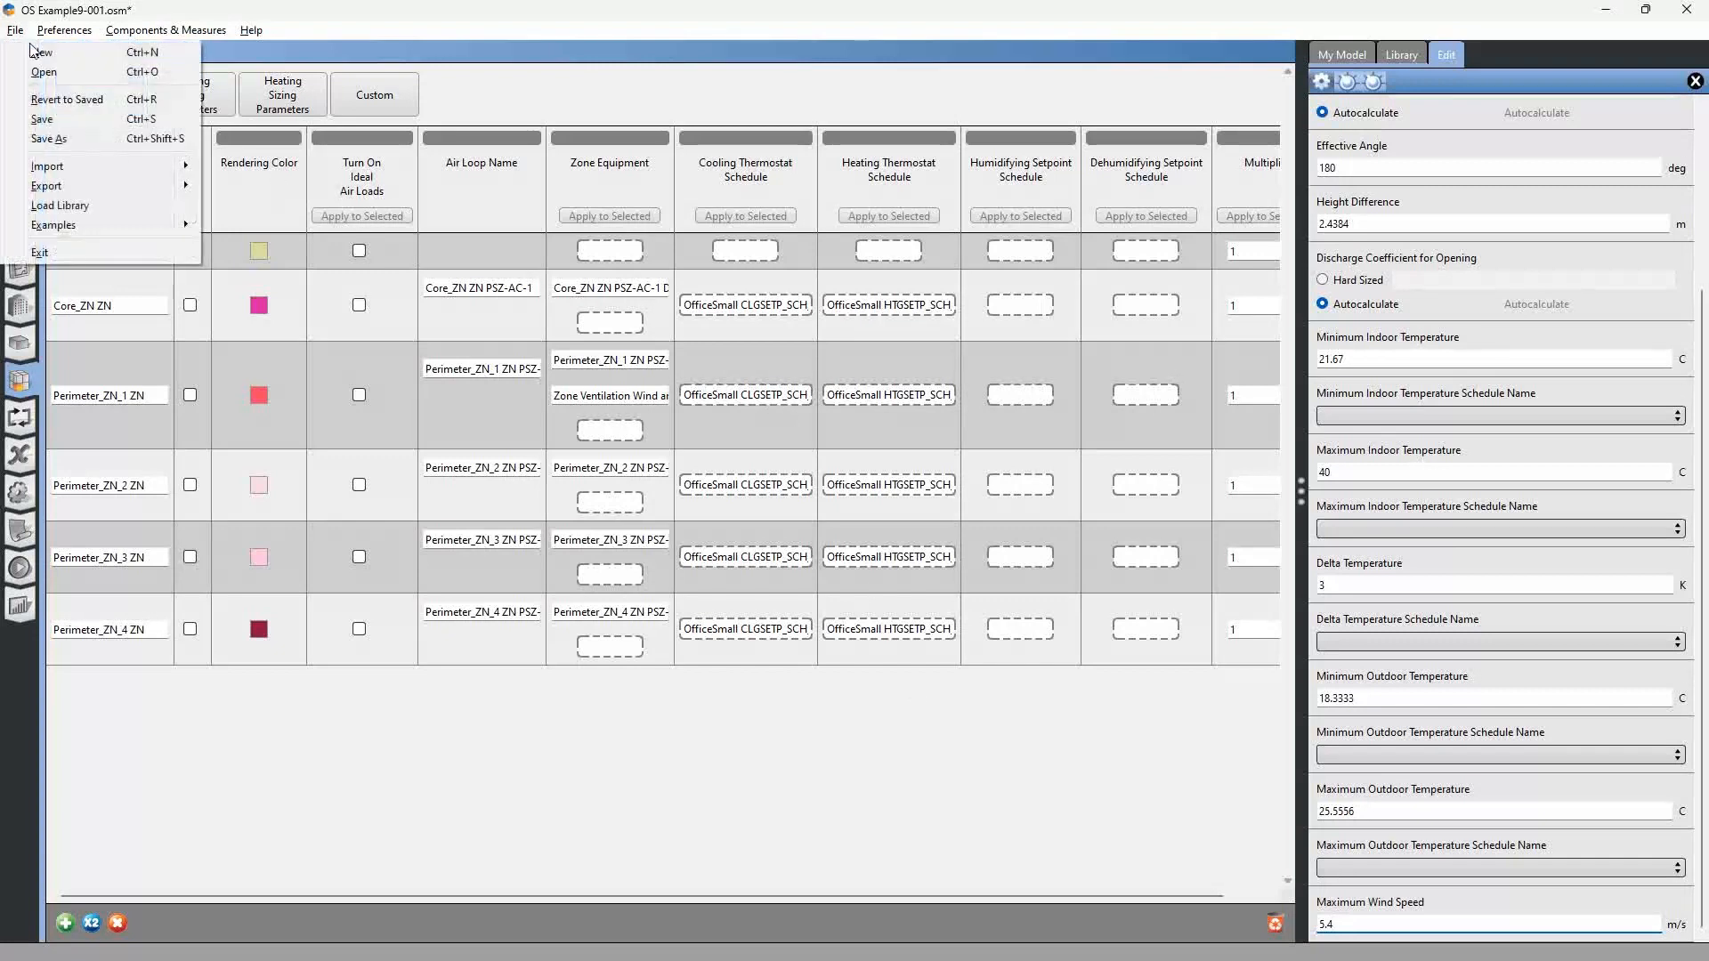
{"action": "left_click", "coordinate": [46, 119]}
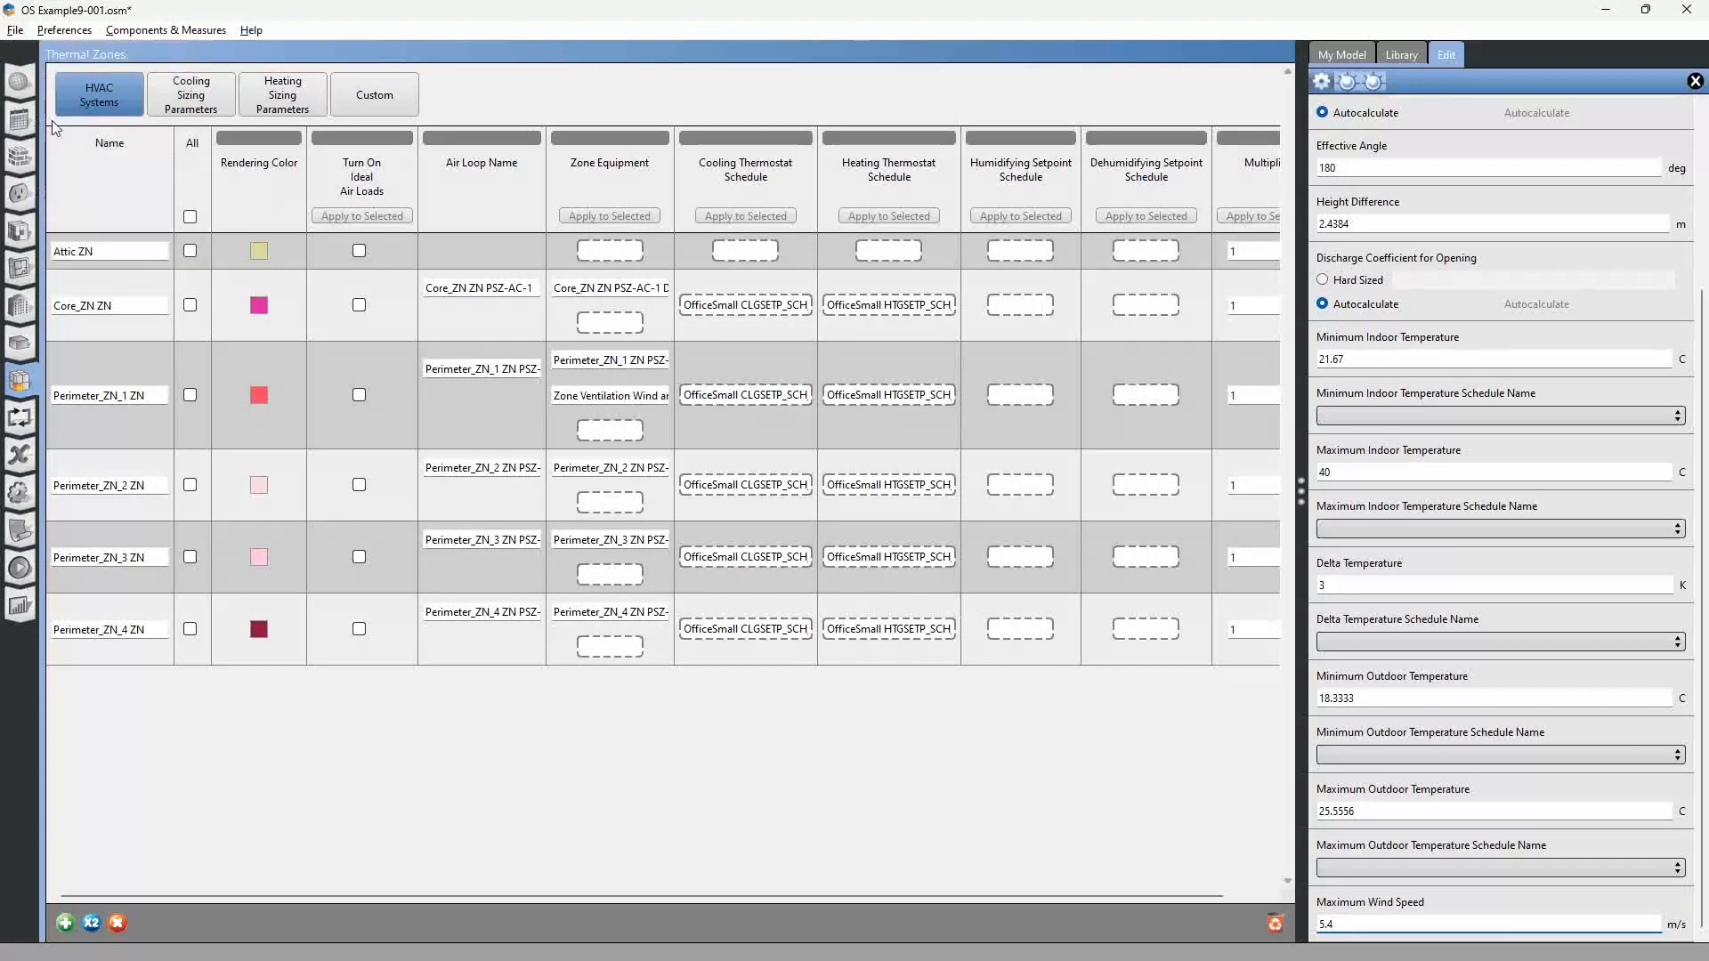
Apply the Perimeter_ZN_1 wind and stack object to the zones Perimeter_ZN_2, Perimeter_ZN_3 and Perimeter_ZN_4.
{"action": "left_click", "coordinate": [612, 391]}
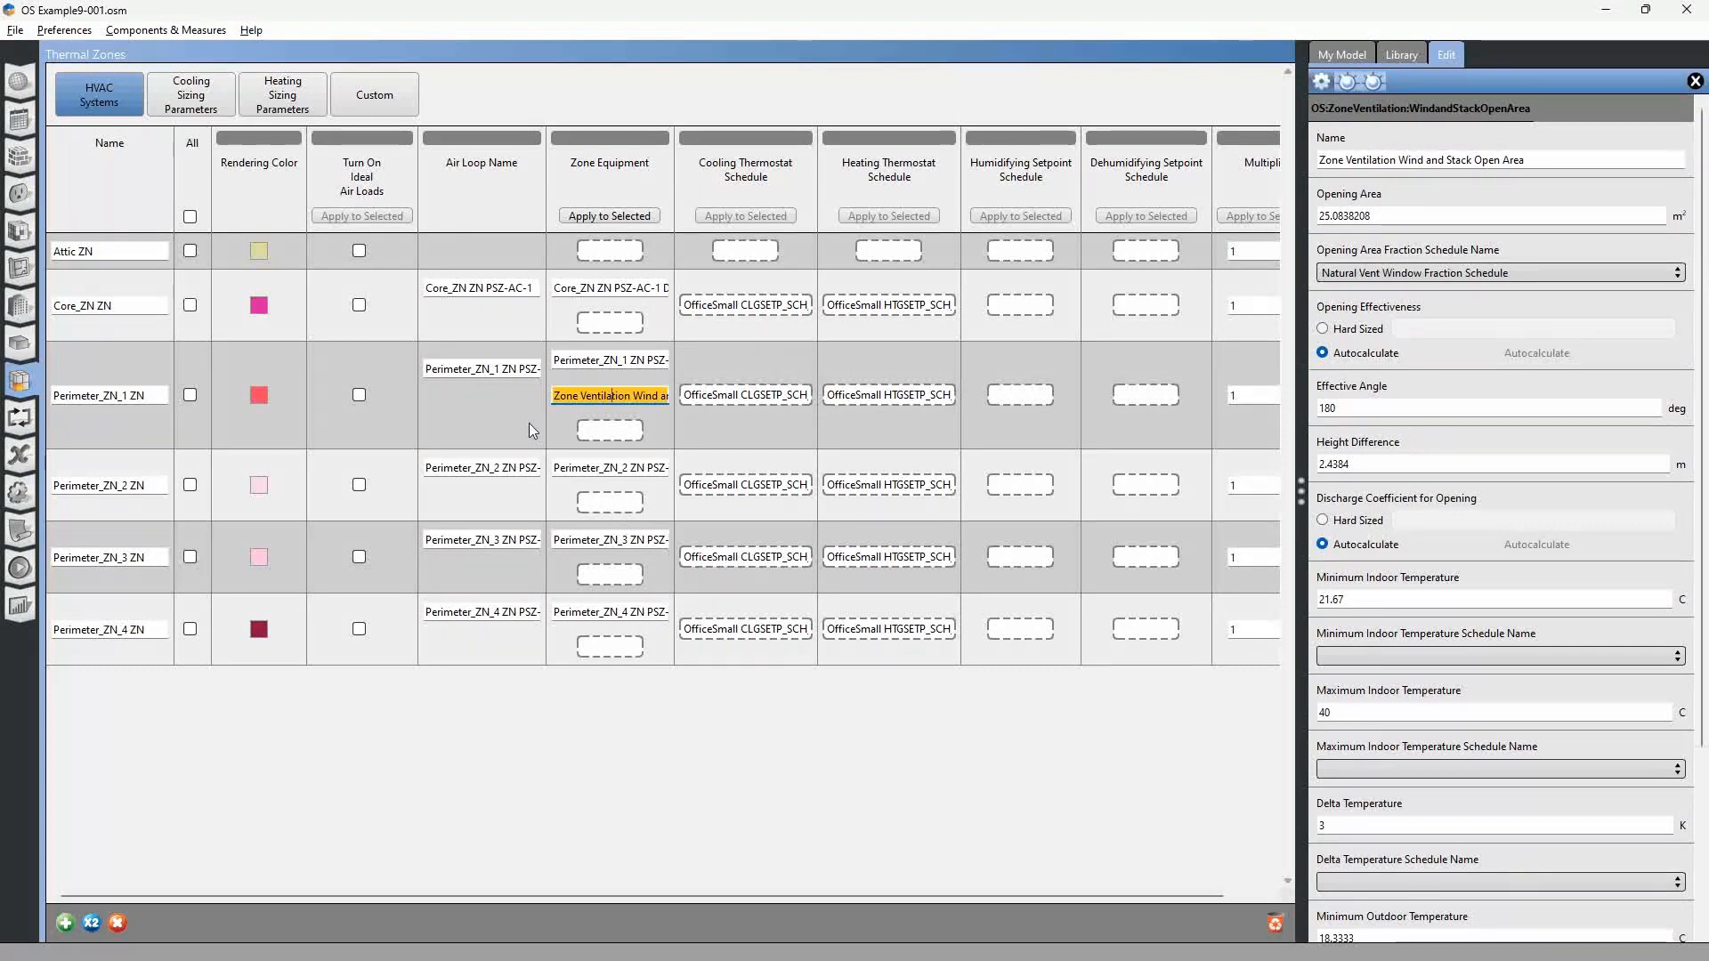
{"action": "left_click", "coordinate": [190, 485]}
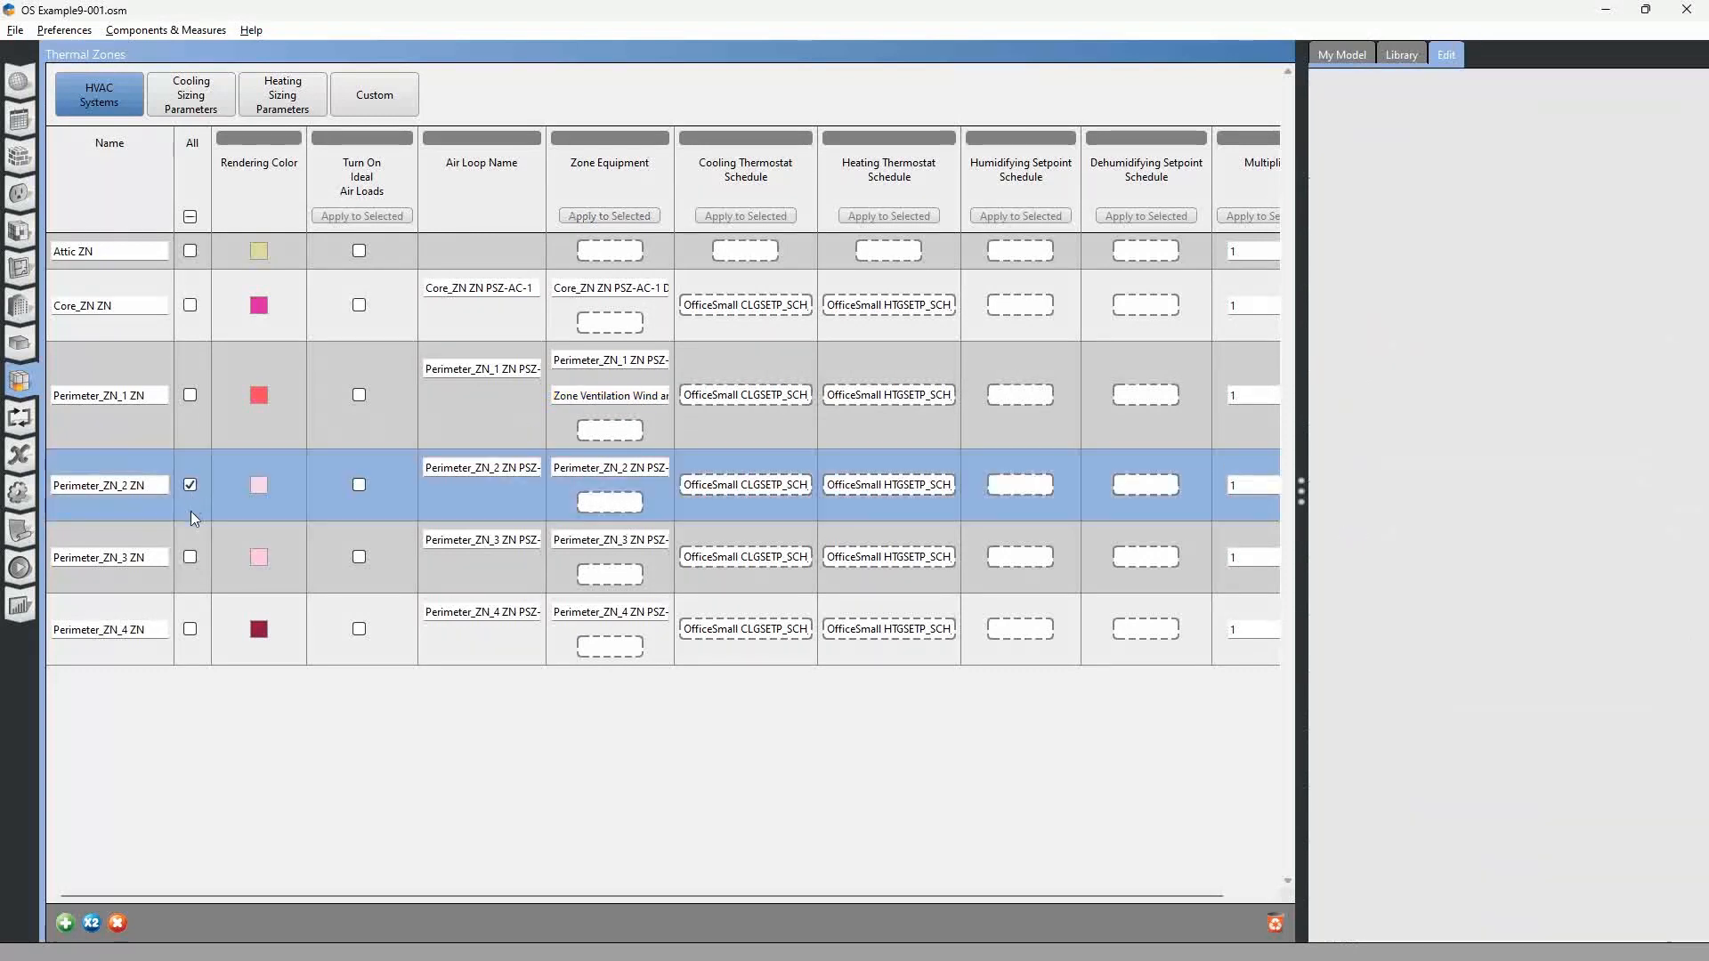
{"action": "left_click", "coordinate": [189, 557]}
{"action": "left_click", "coordinate": [189, 629]}
{"action": "left_click", "coordinate": [605, 396]}
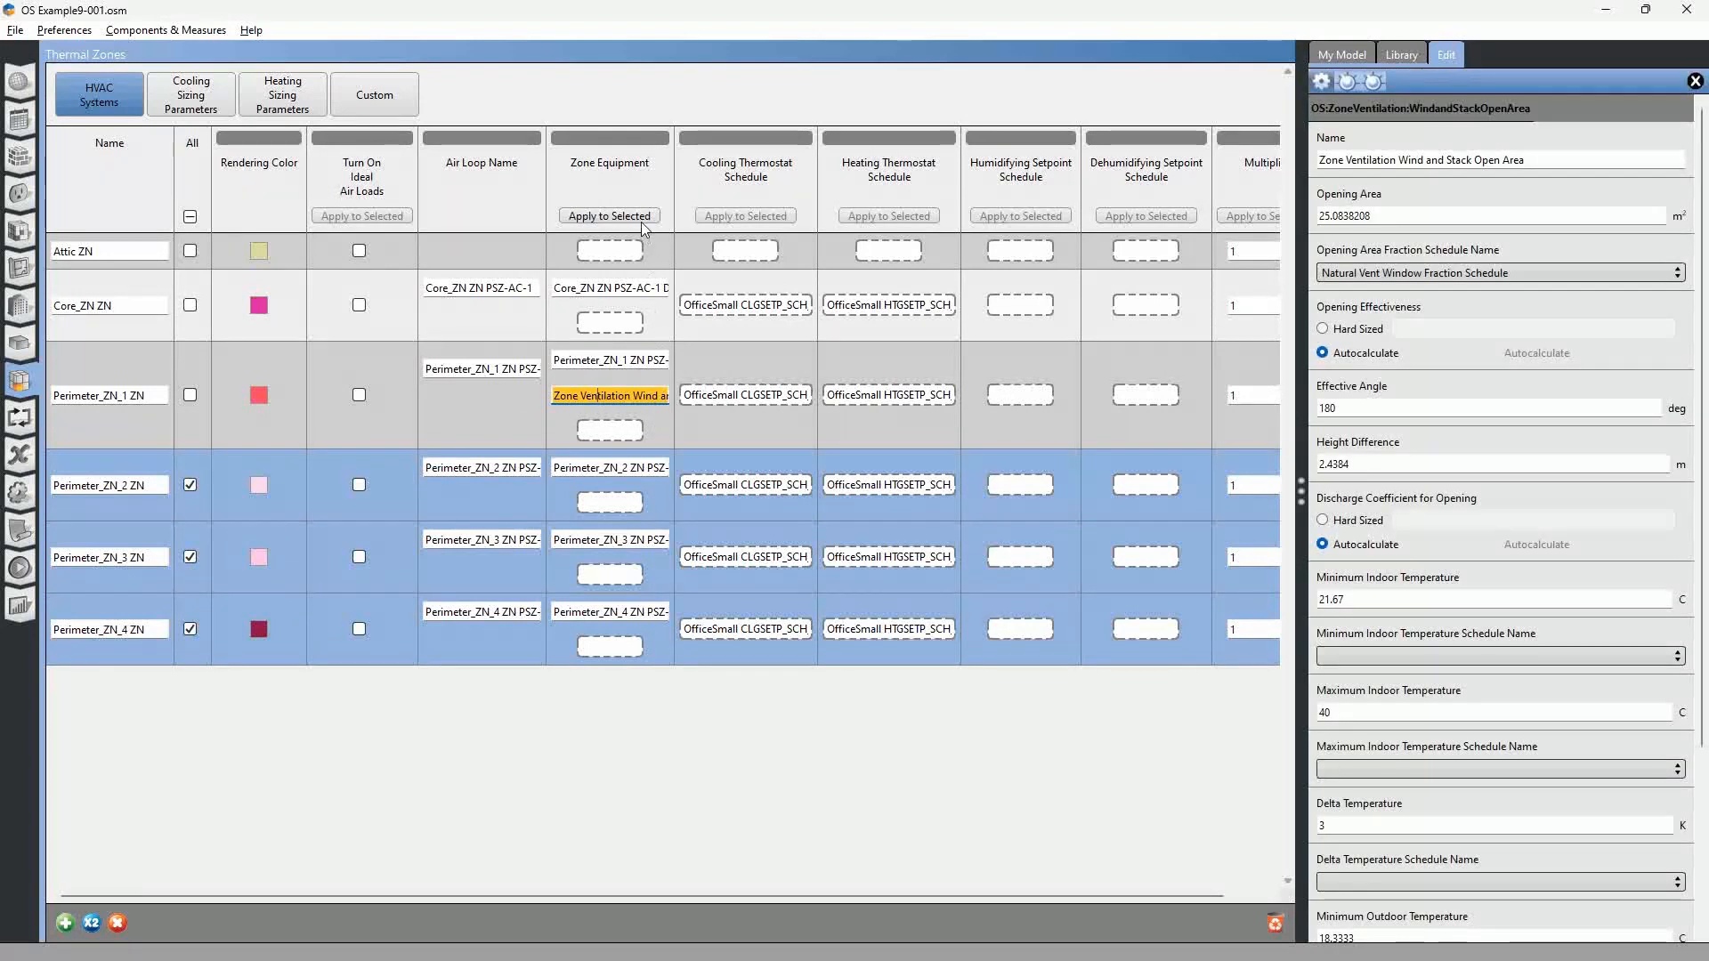
{"action": "left_click", "coordinate": [610, 216]}
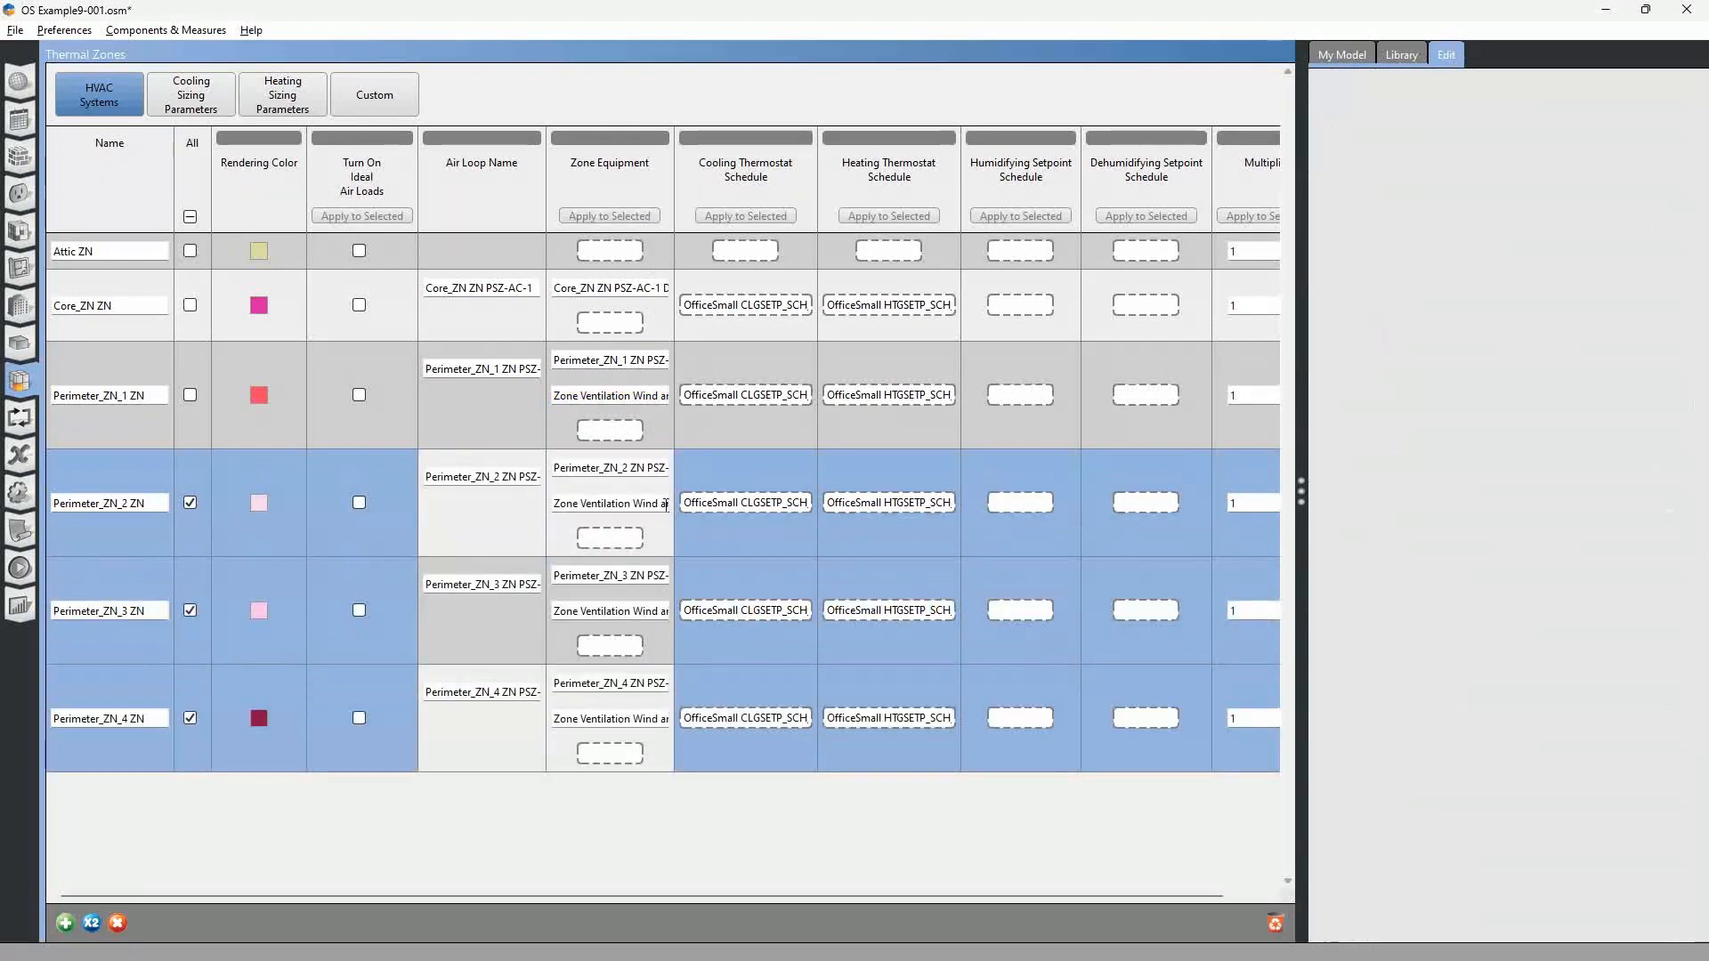
Open the wind and stack object of Perimeter_ZN_2 and check its opening area and effective angle.
{"action": "left_click", "coordinate": [623, 504]}
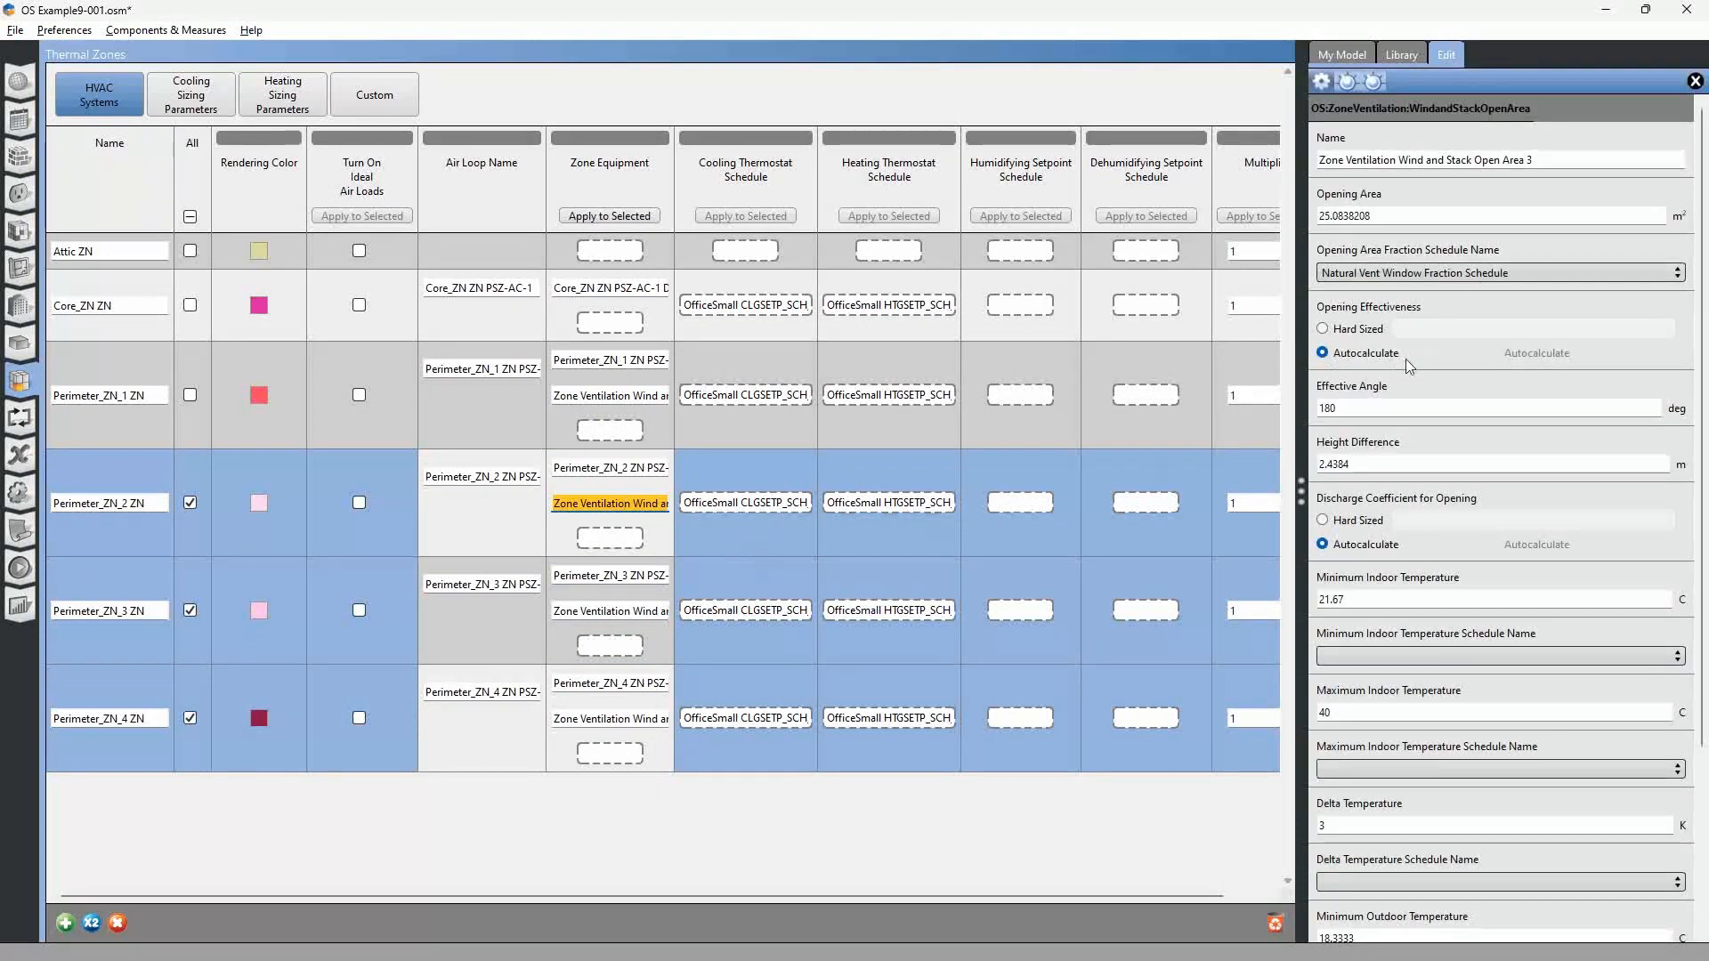
{"action": "left_click", "coordinate": [1392, 214]}
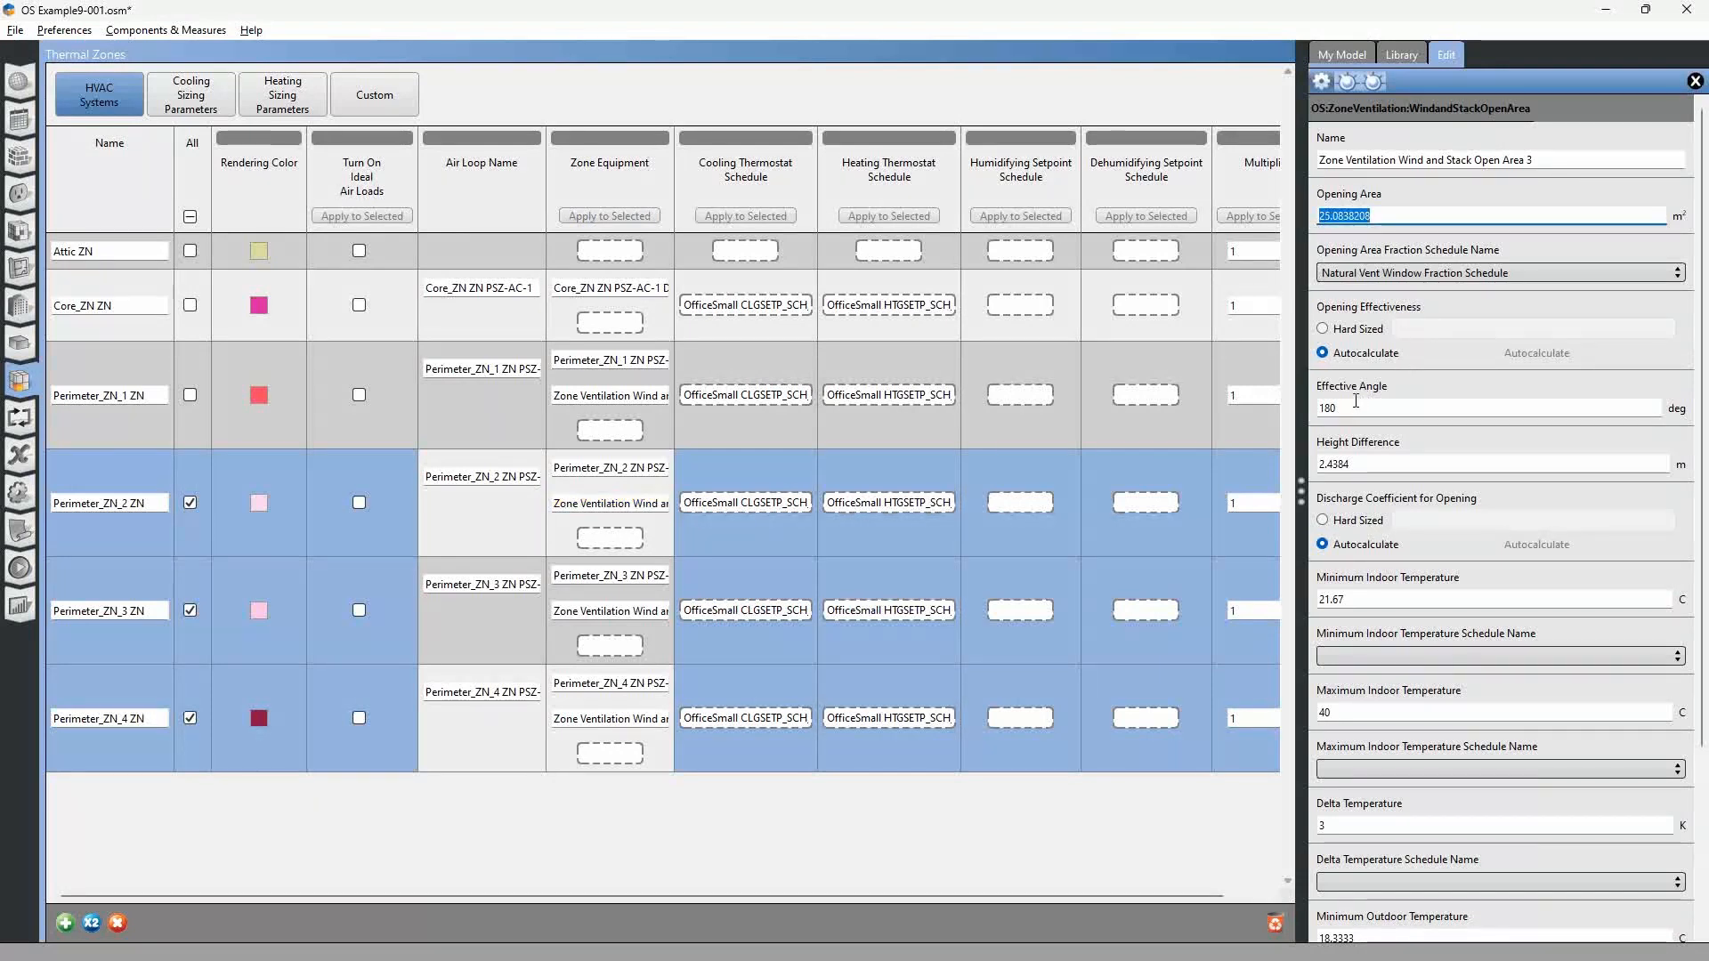
{"action": "key", "text": "Tab"}
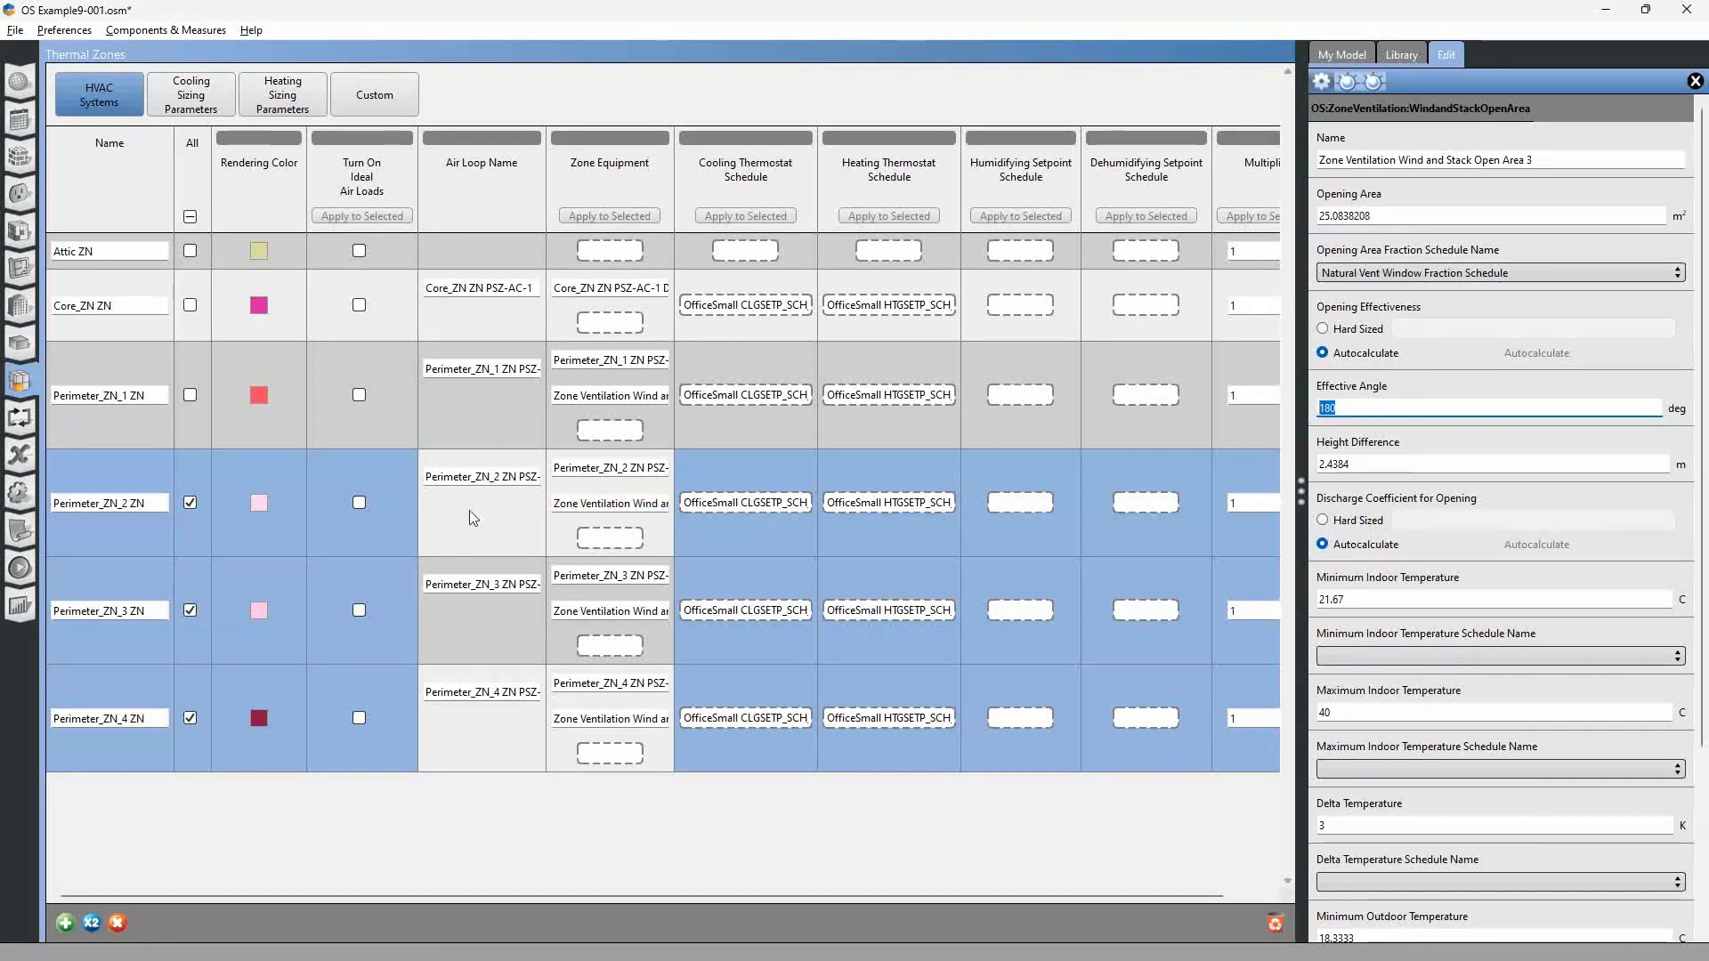
Switch to SketchUp, decline reloading the updated model, and select the perimeter space behind the east wall to identify its zone.
{"action": "key", "text": "alt+Tab"}
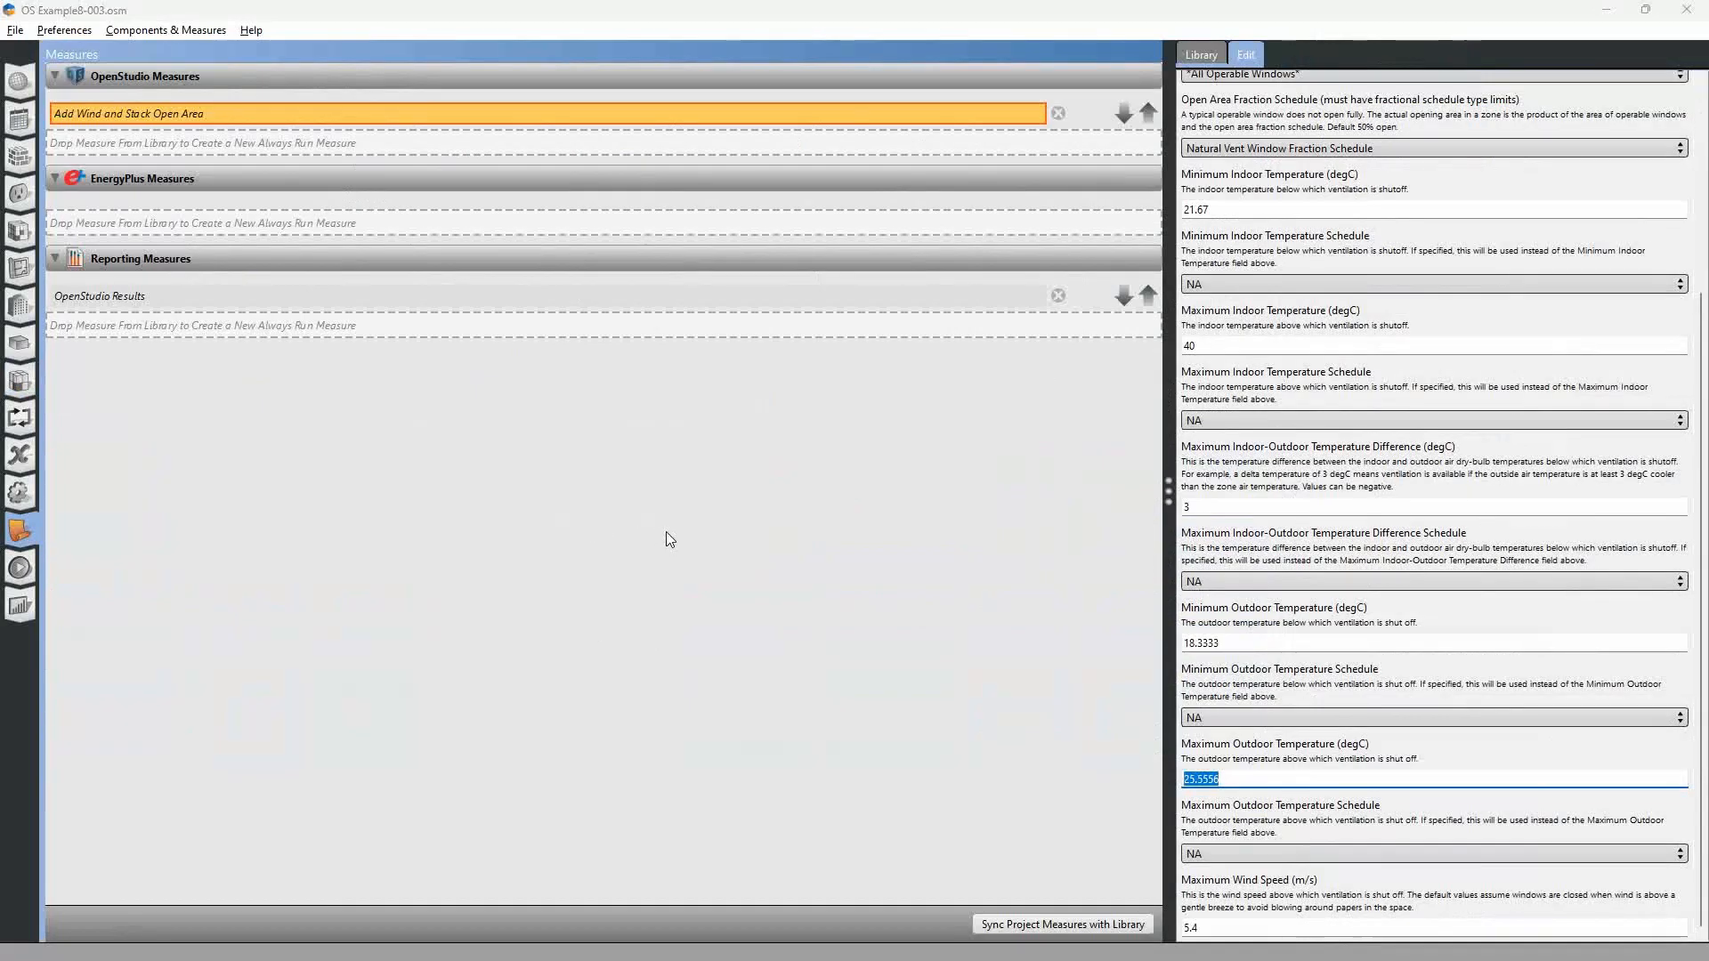
{"action": "key", "text": "alt+Tab"}
{"action": "key", "text": "alt+Tab"}
{"action": "key", "text": "alt+Tab"}
{"action": "key", "text": "alt+Tab"}
{"action": "key", "text": "alt+Tab"}
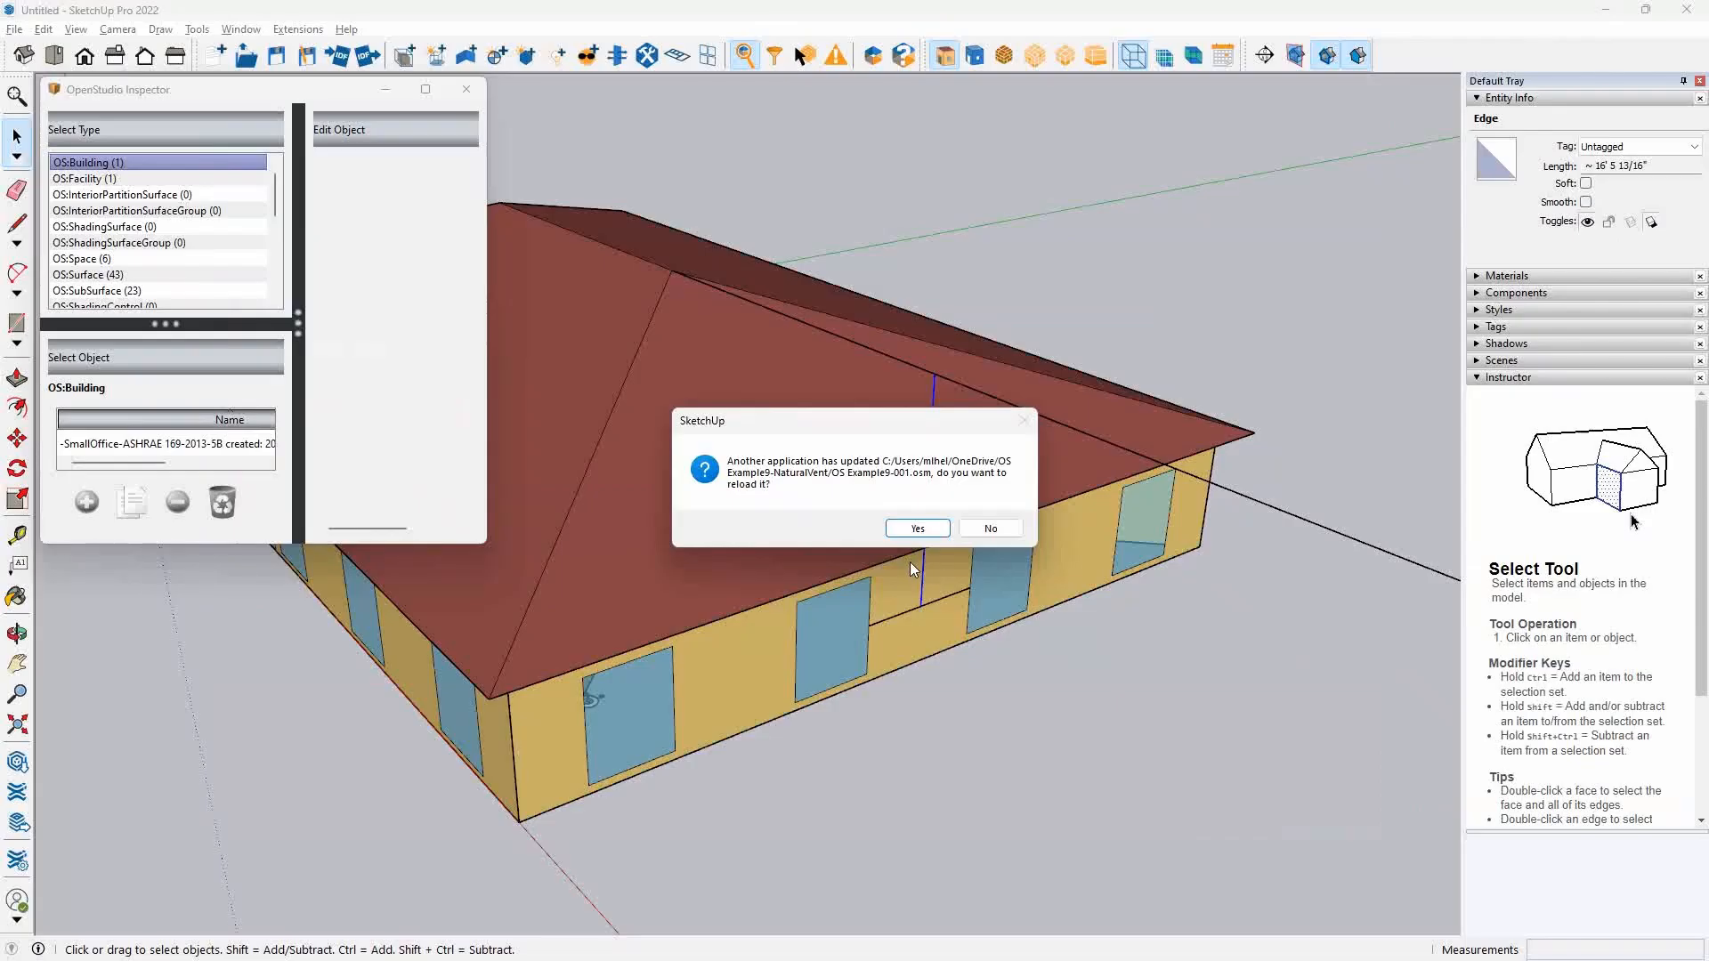
{"action": "left_click", "coordinate": [1013, 533]}
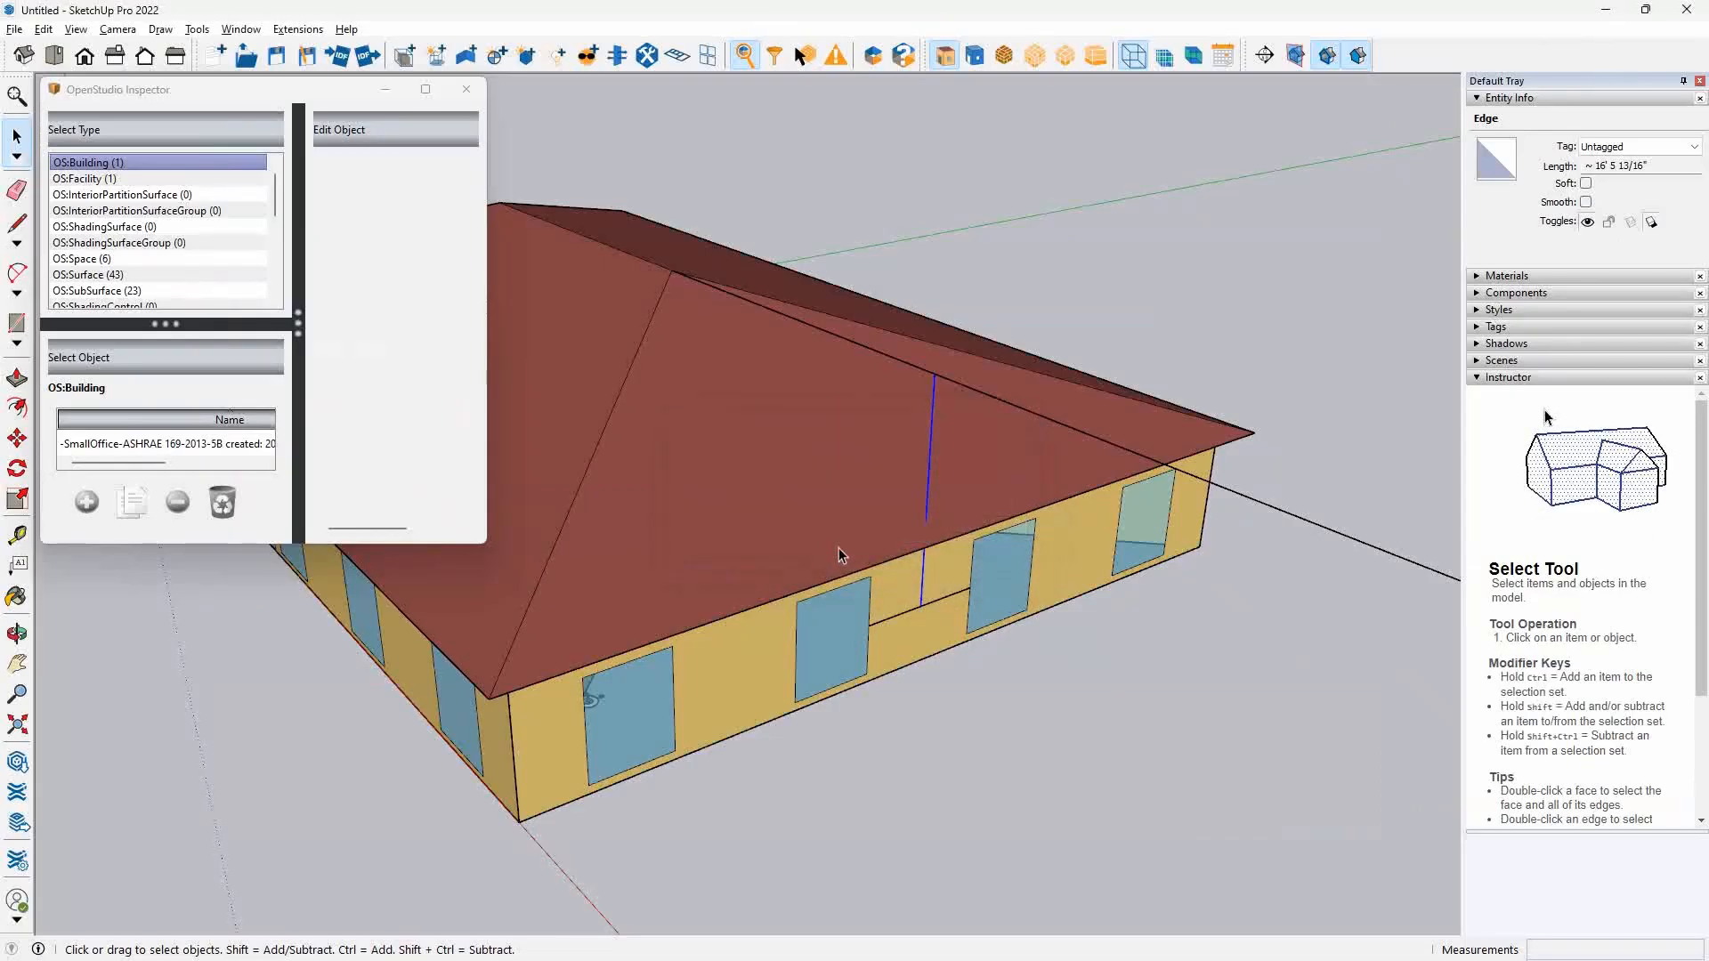
{"action": "scroll", "coordinate": [838, 547], "scroll_direction": "down", "scroll_amount": 3}
{"action": "left_click", "coordinate": [812, 635]}
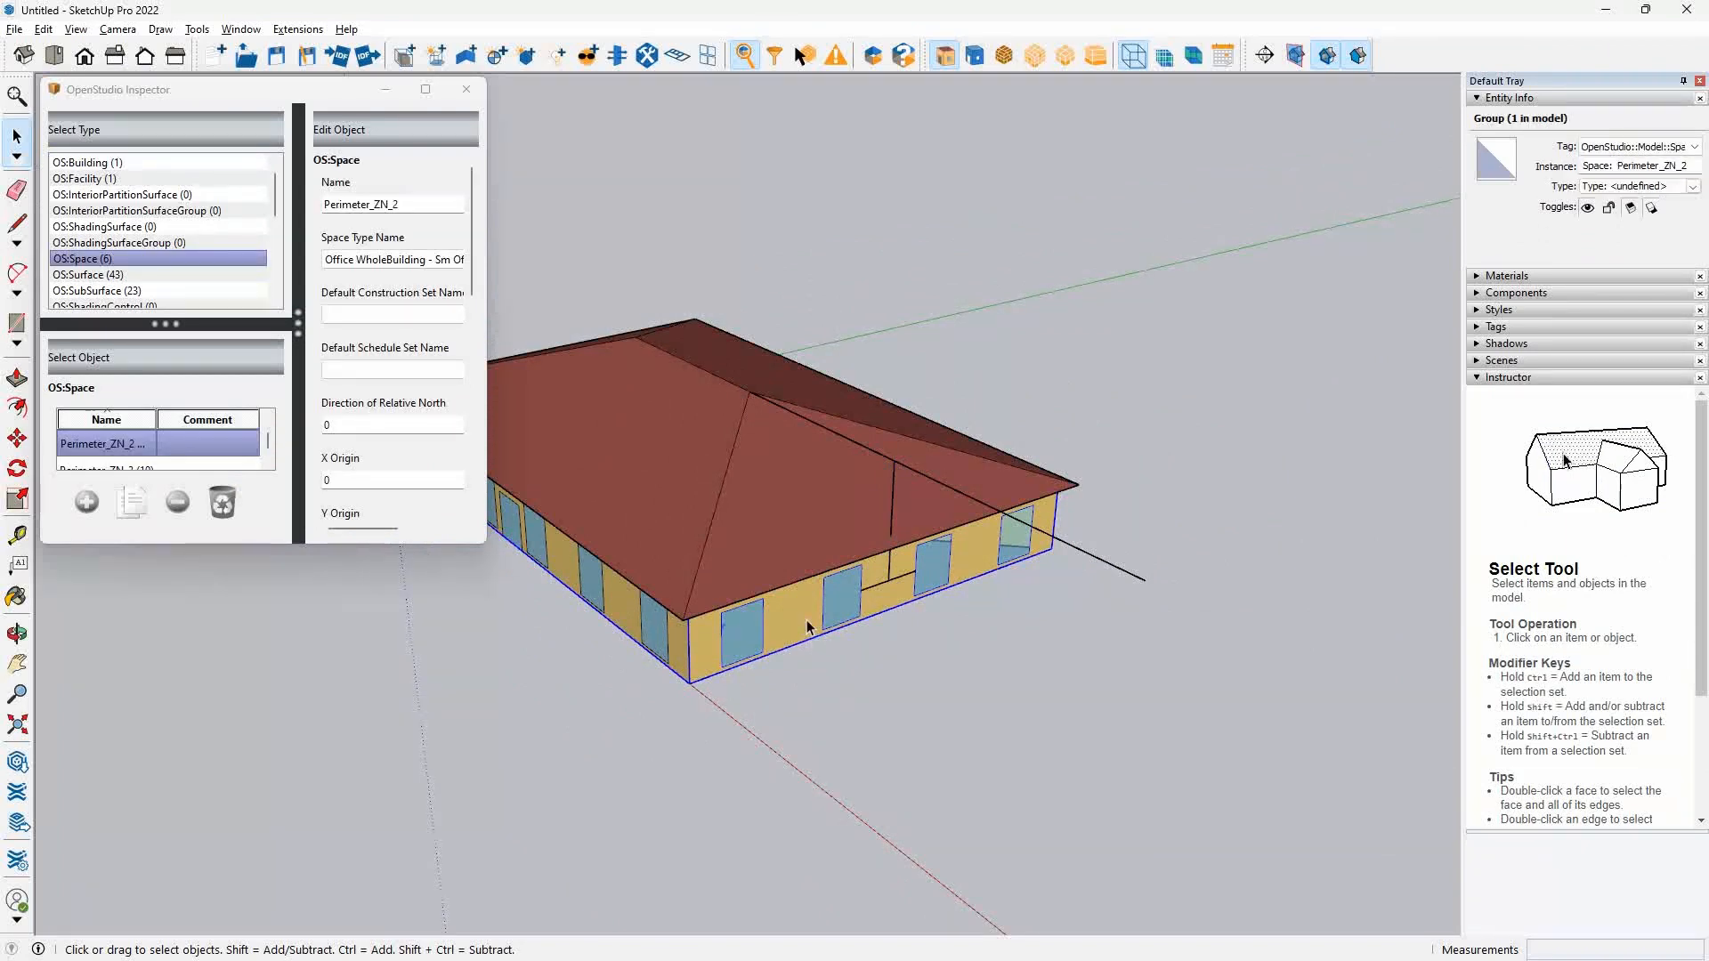
Open the Perimeter_ZN_2 group for editing and select all four east wall windows to read their combined area.
{"action": "double_click", "coordinate": [812, 635]}
{"action": "left_click", "coordinate": [815, 622]}
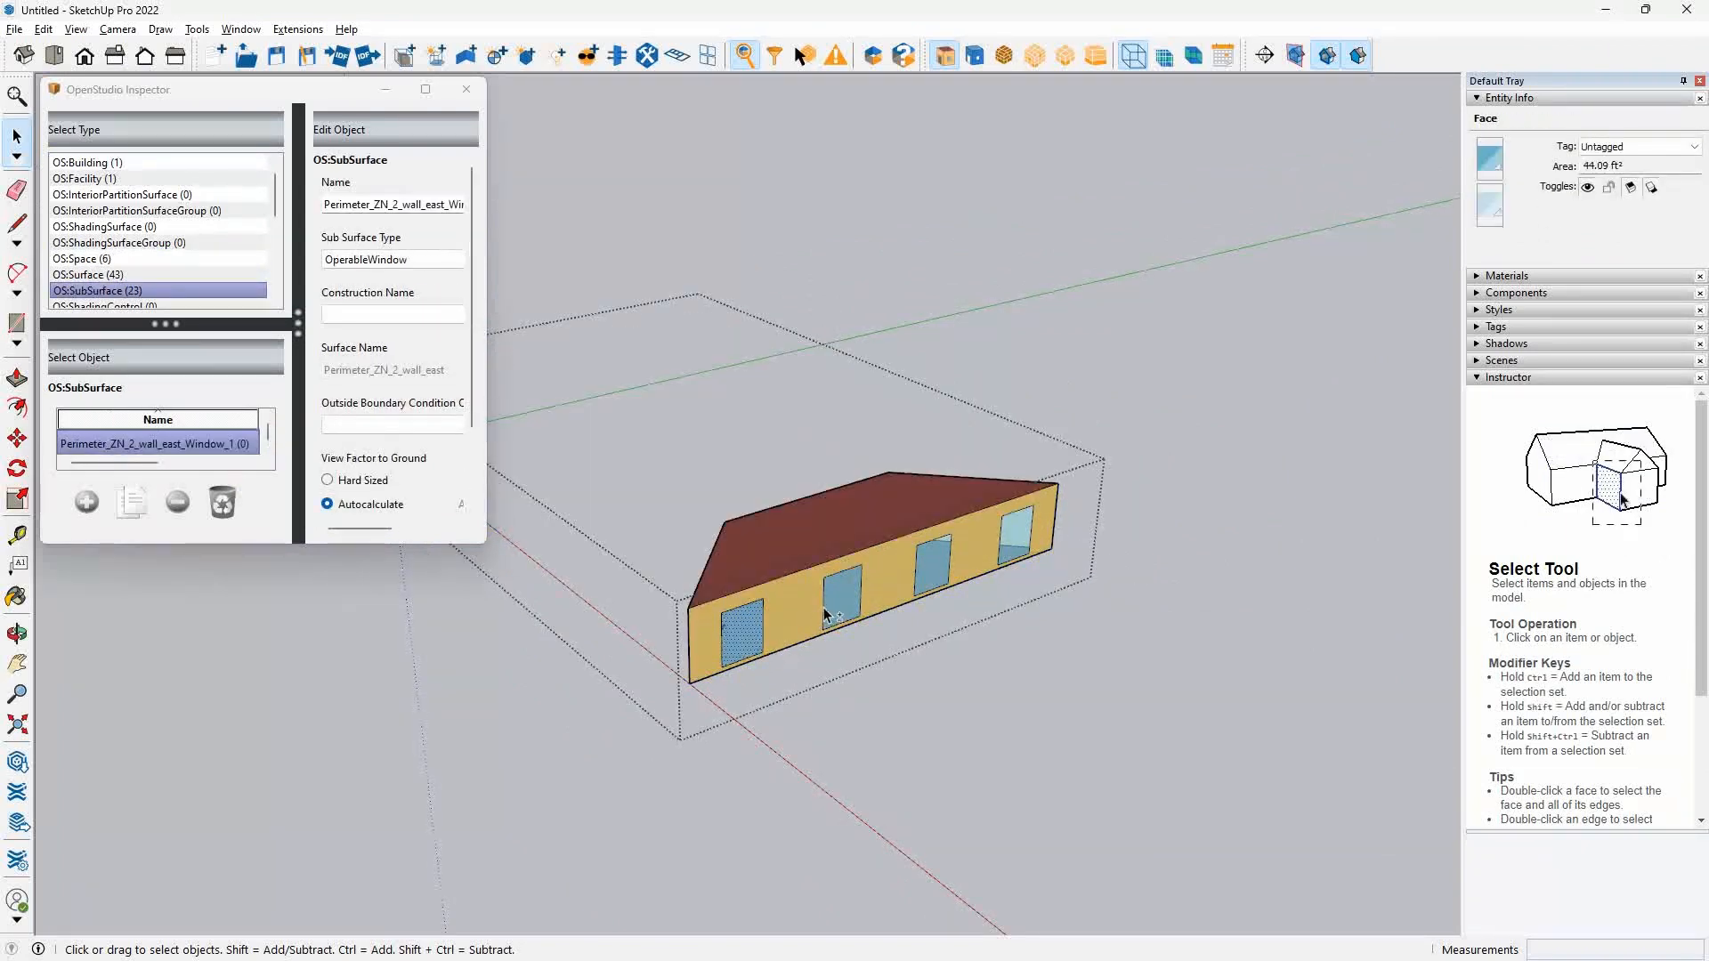
{"action": "left_click", "coordinate": [1013, 538], "text": "shift"}
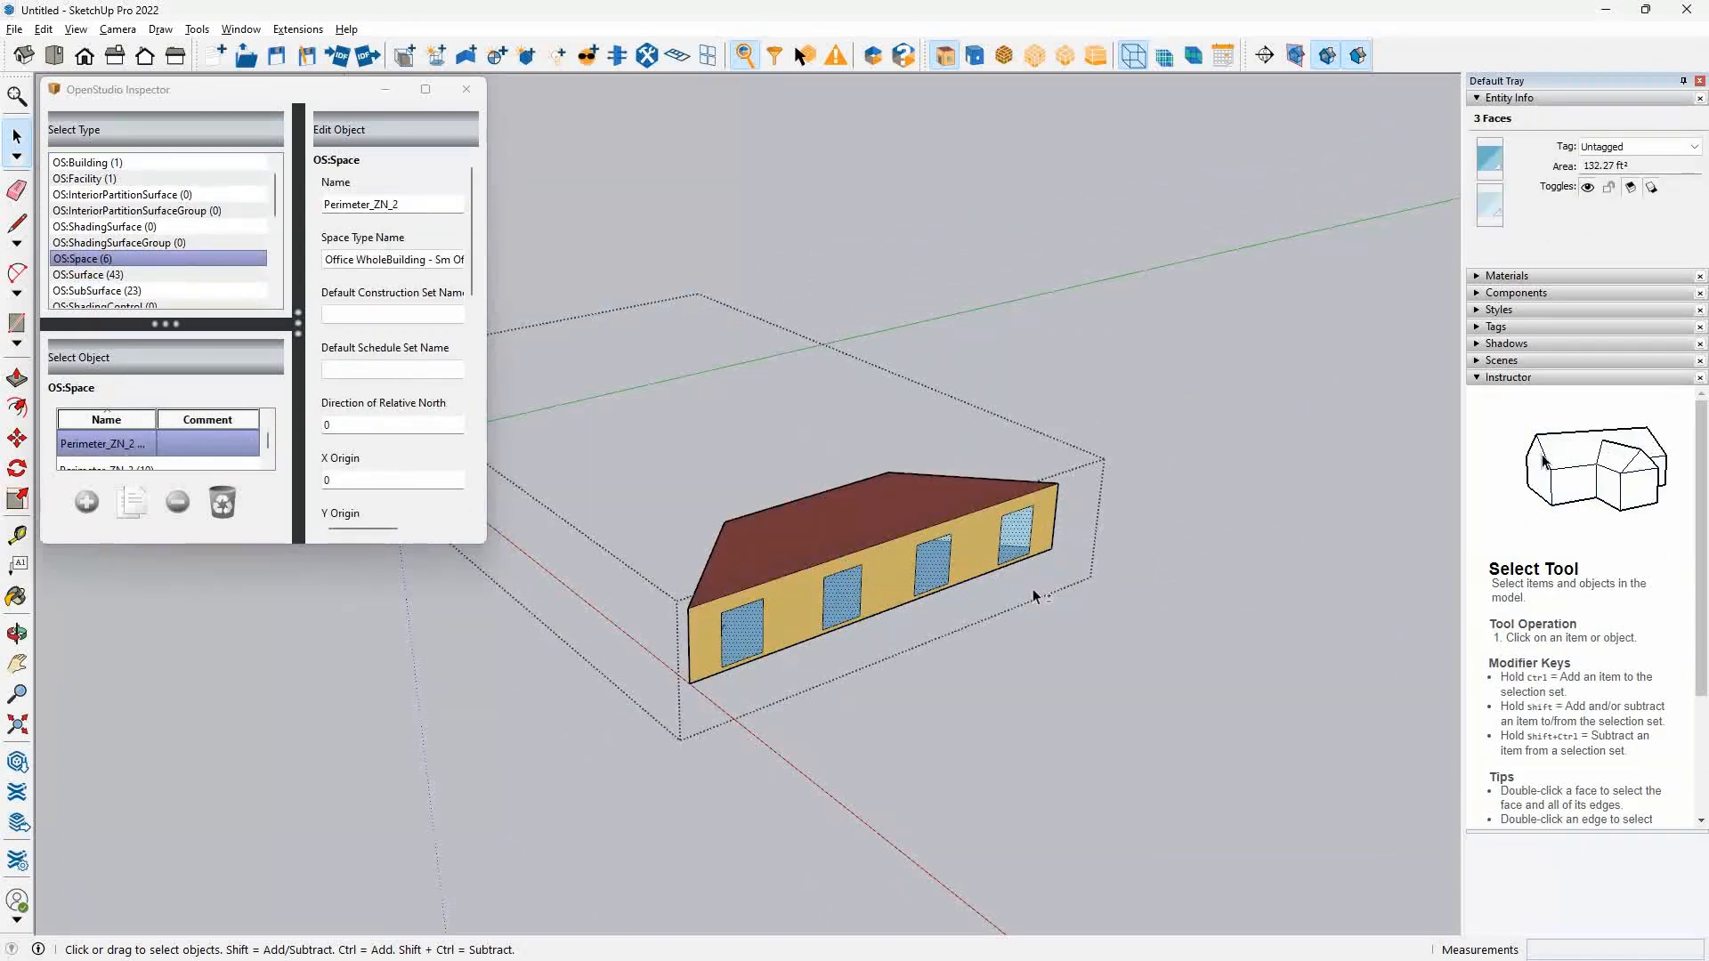
Switch to the OS Example9-001 model in OpenStudio and reopen the wind and stack object of Perimeter_ZN_2.
{"action": "key", "text": "alt+Tab"}
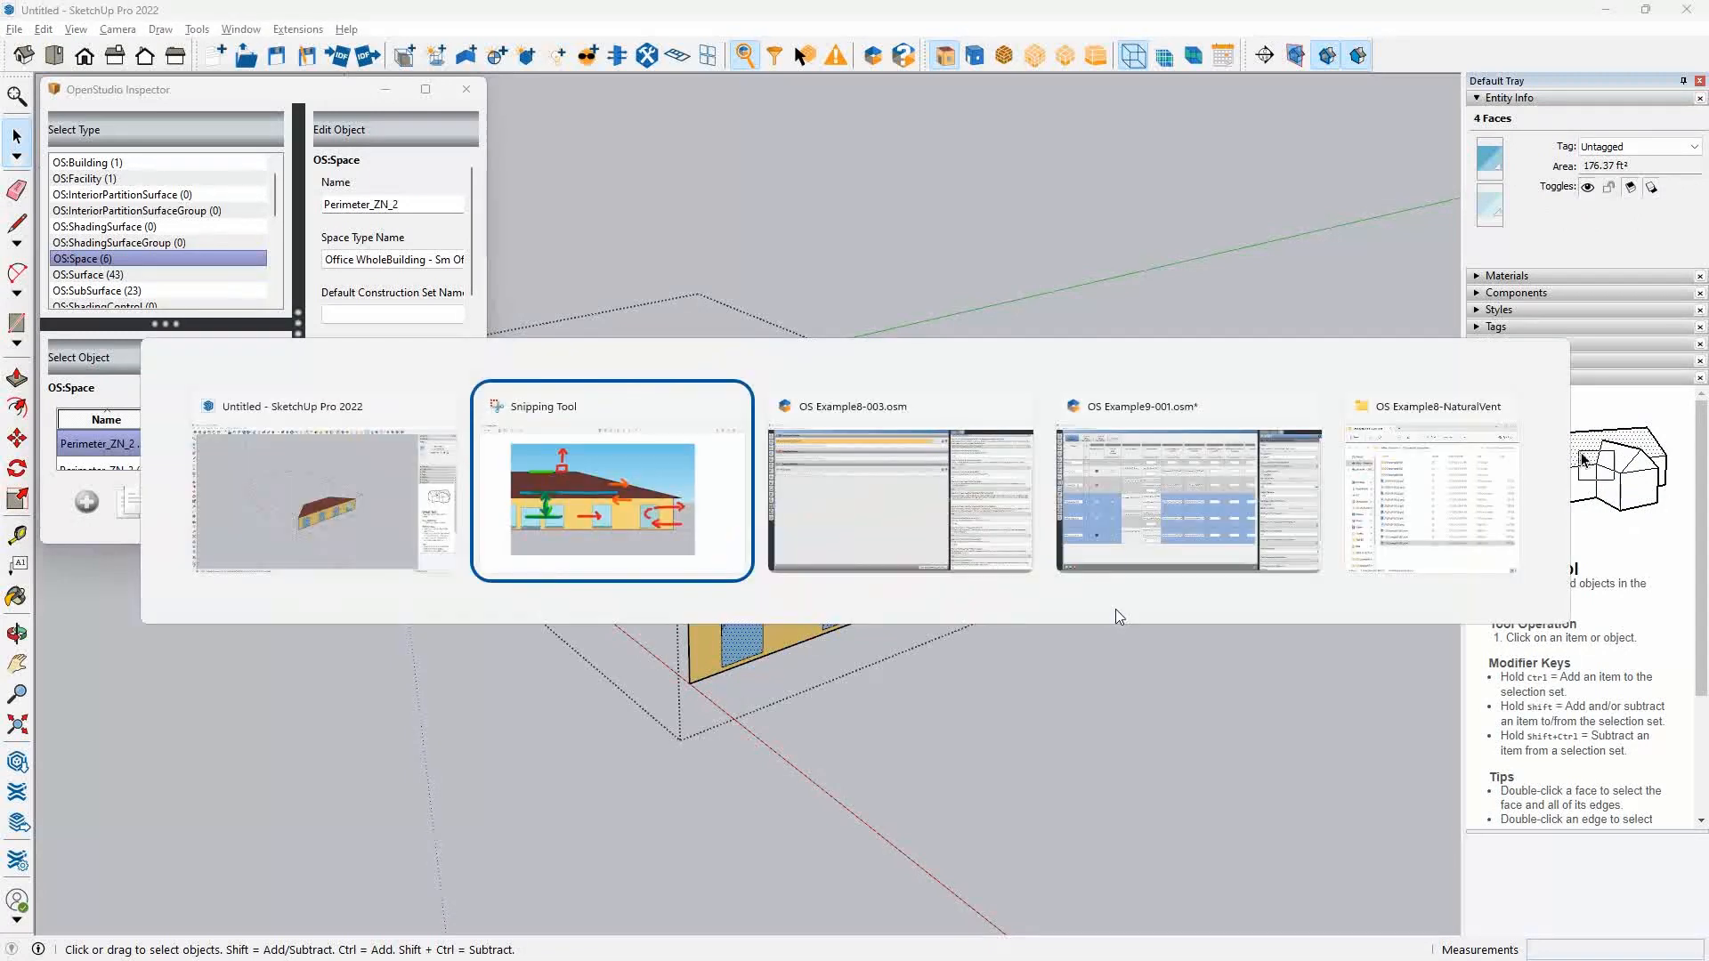
{"action": "key", "text": "alt+Tab"}
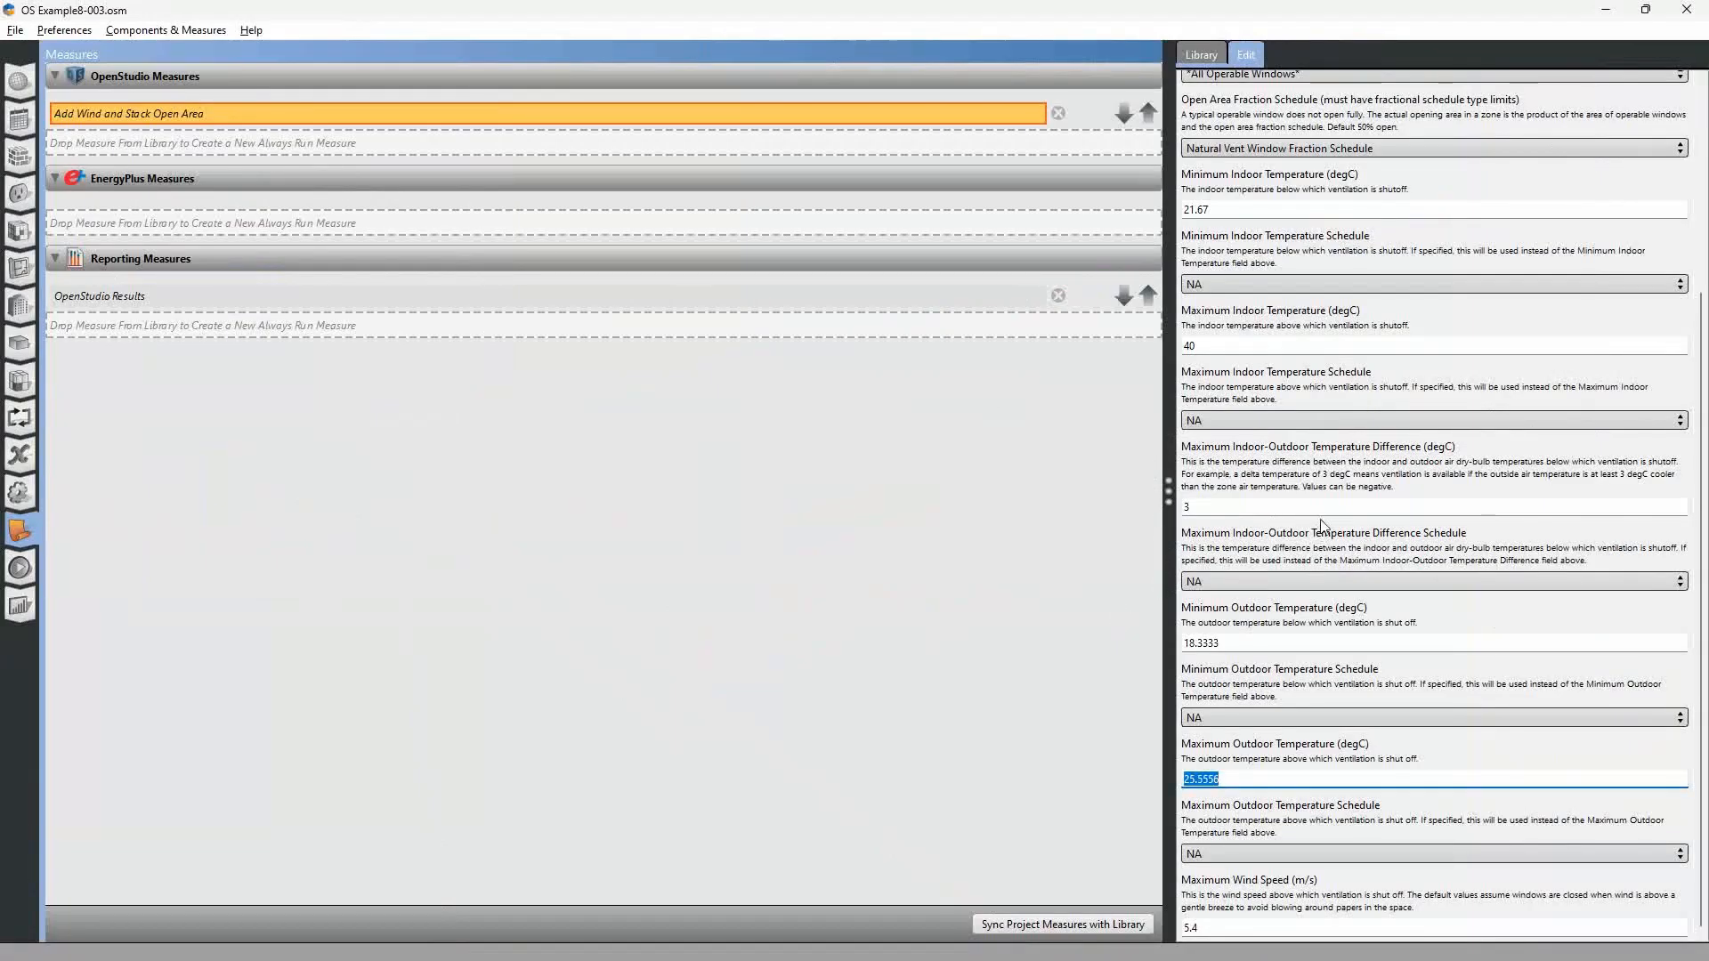
{"action": "scroll", "coordinate": [1291, 272], "scroll_direction": "up", "scroll_amount": 5}
{"action": "key", "text": "alt+Tab"}
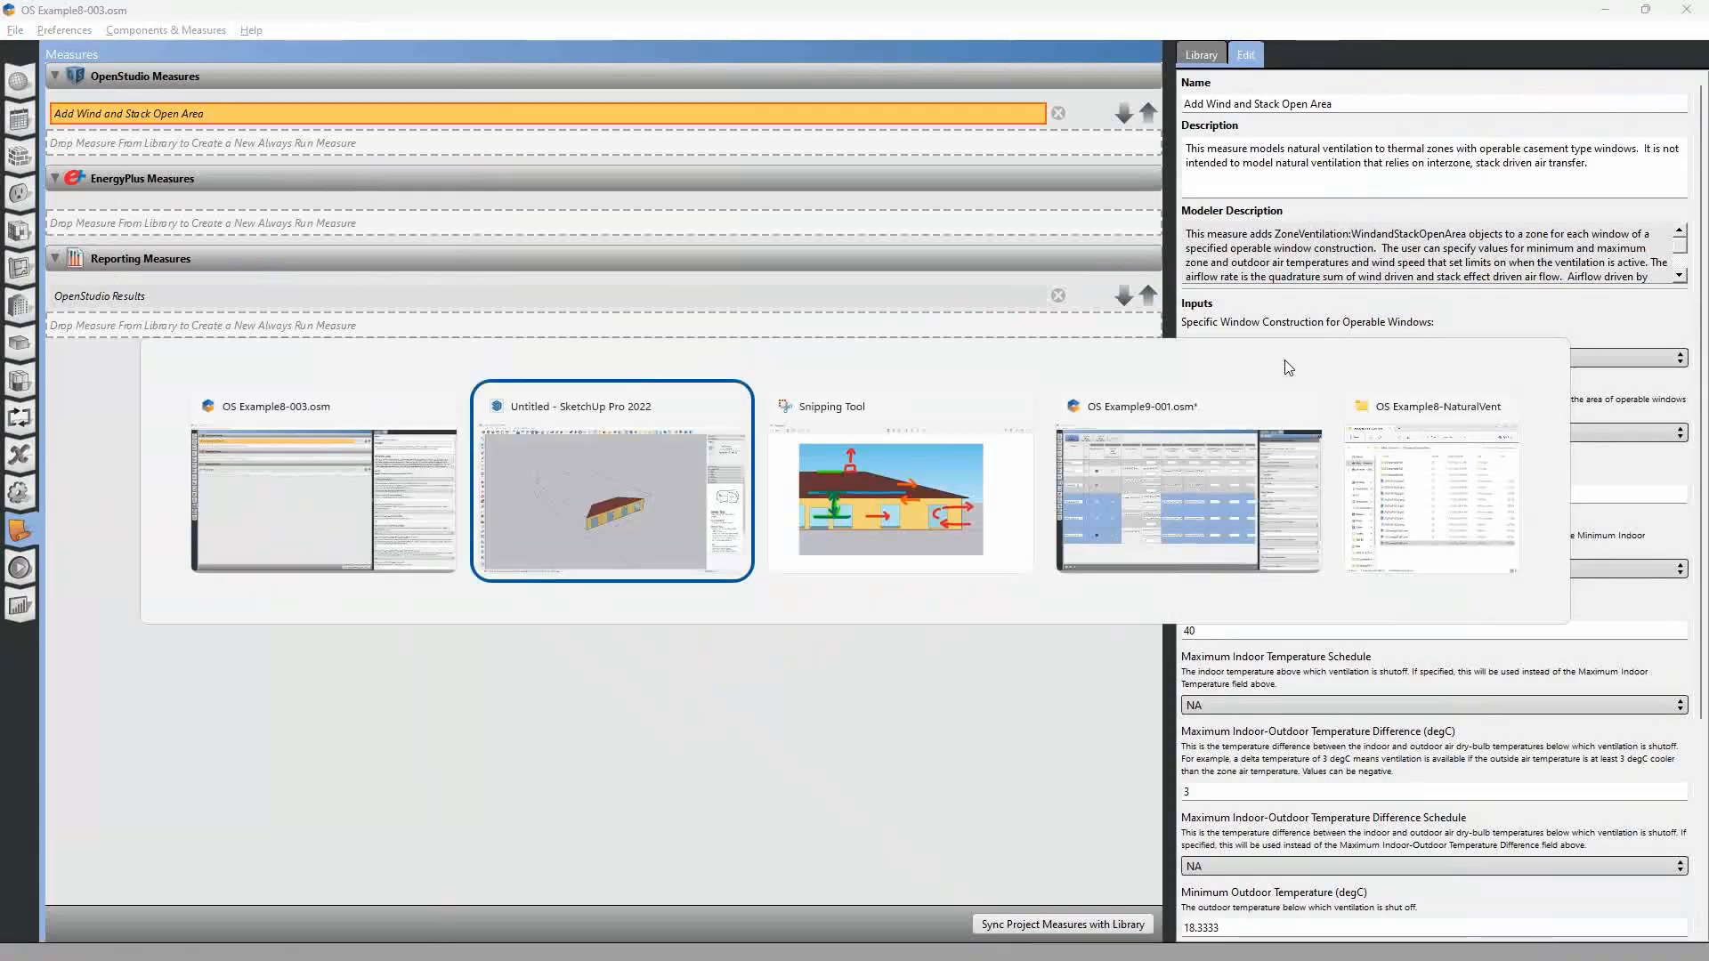
{"action": "key", "text": "alt+Tab"}
{"action": "key", "text": "alt+Tab"}
{"action": "key", "text": "alt+Tab"}
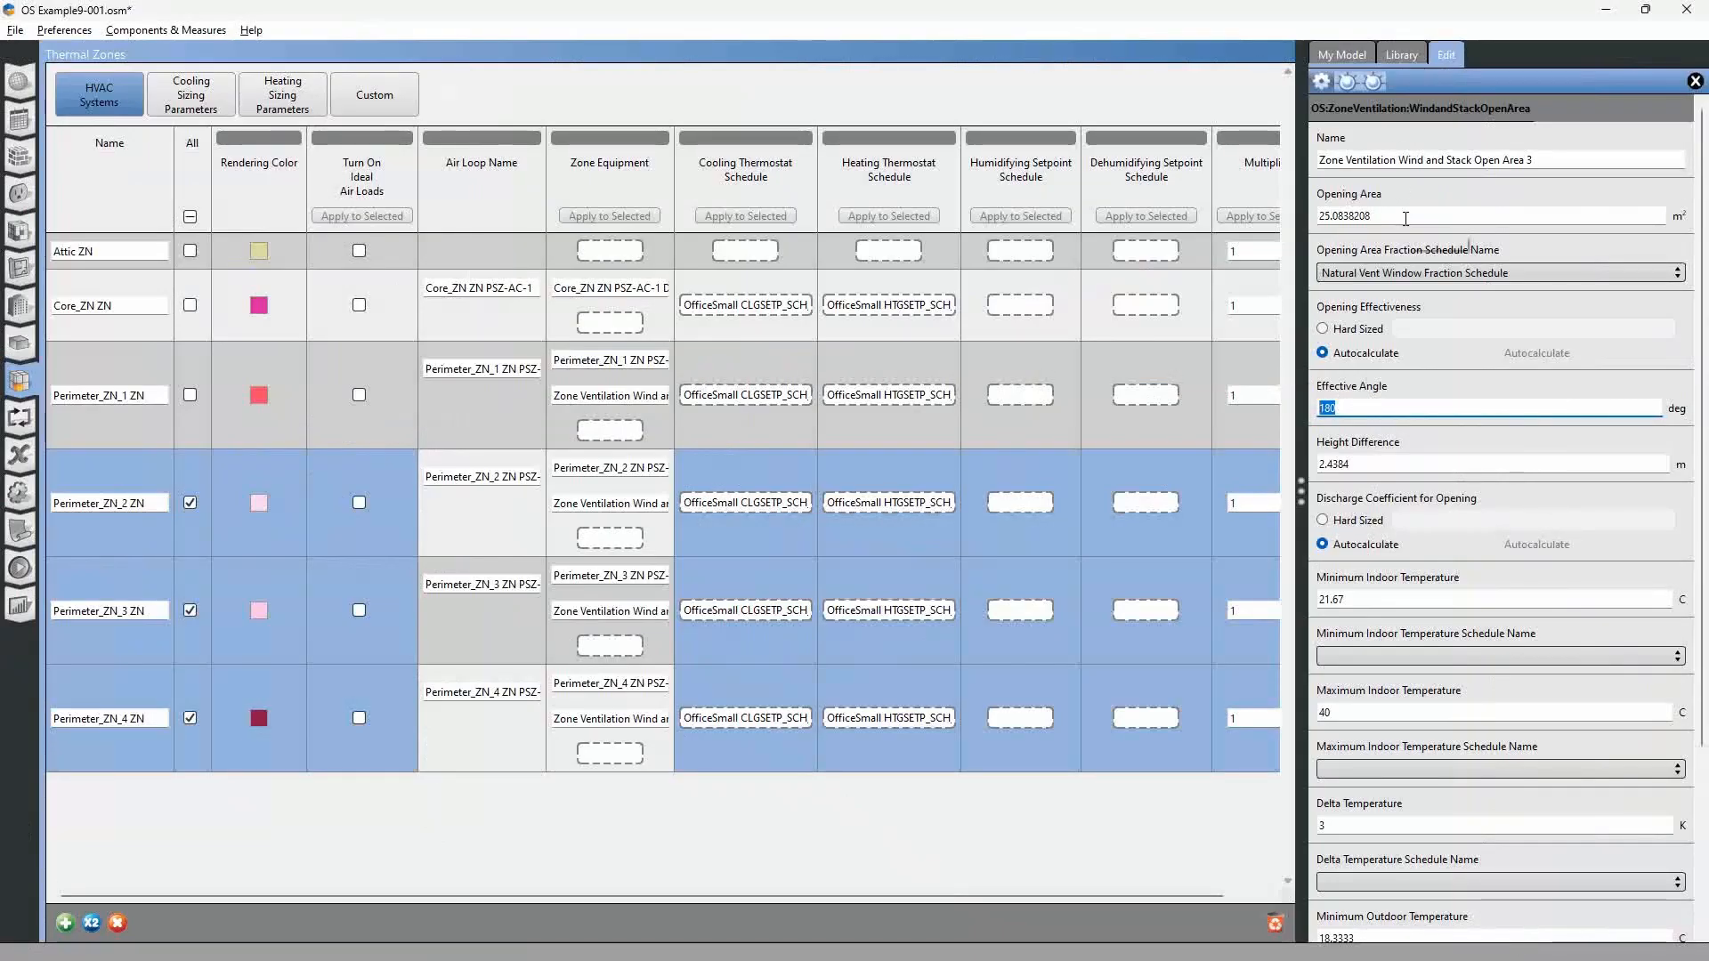
{"action": "left_click", "coordinate": [627, 468]}
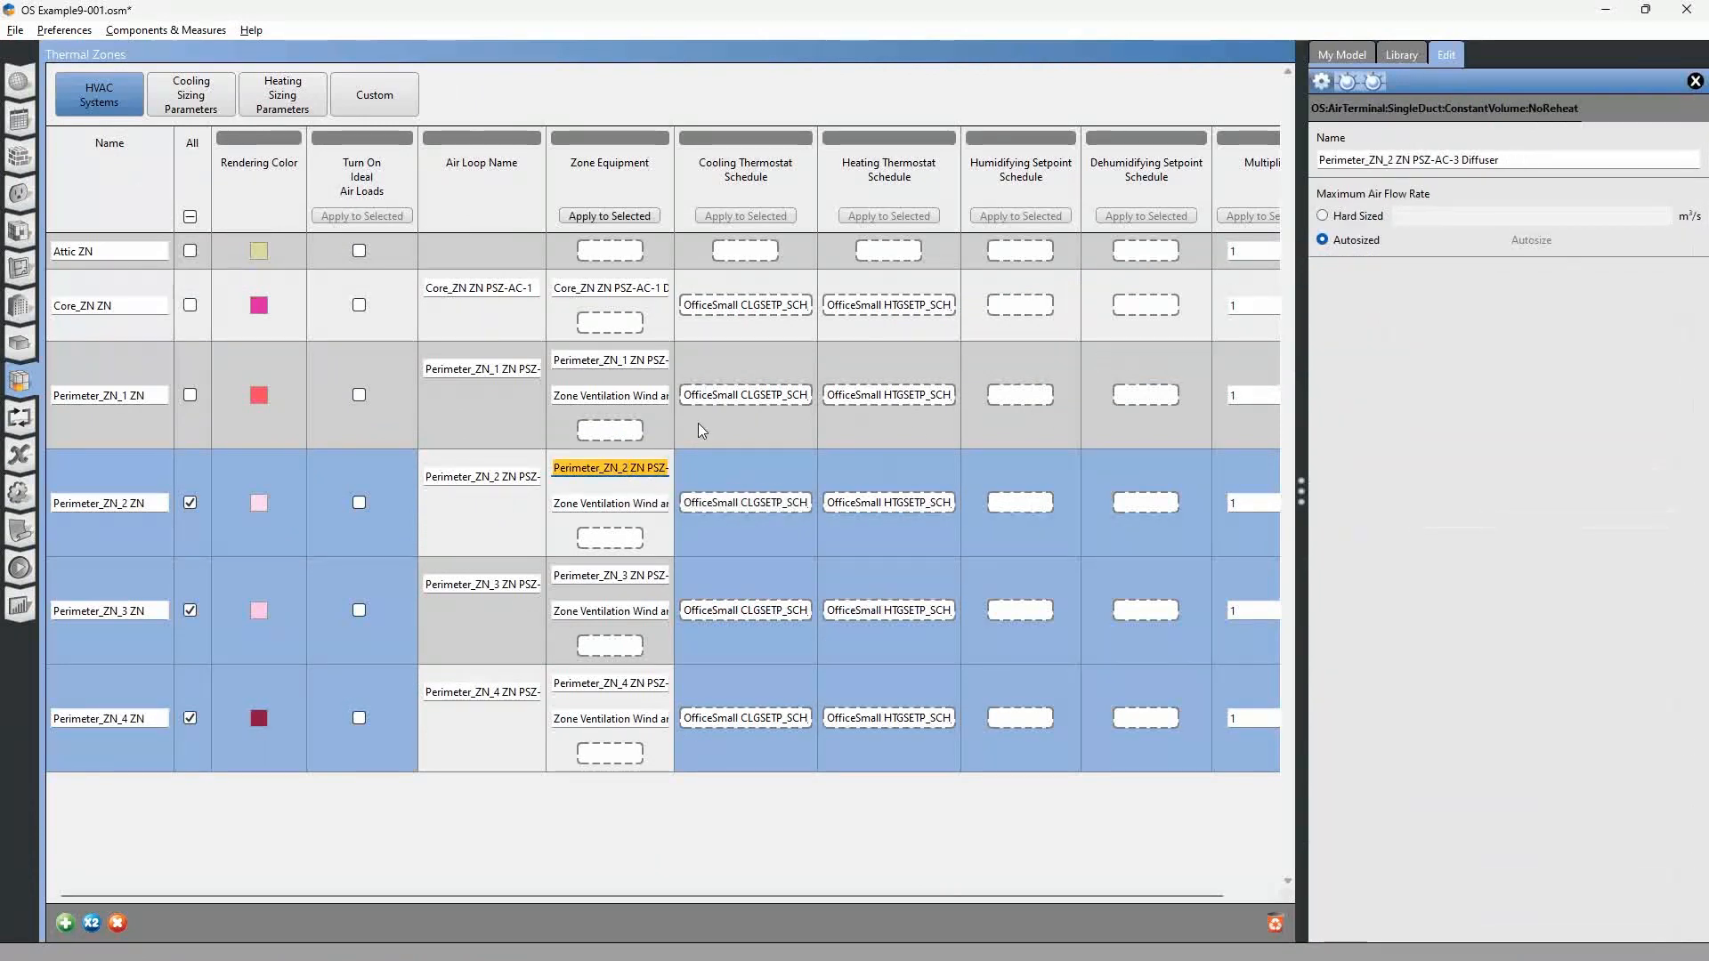
{"action": "left_click", "coordinate": [634, 504]}
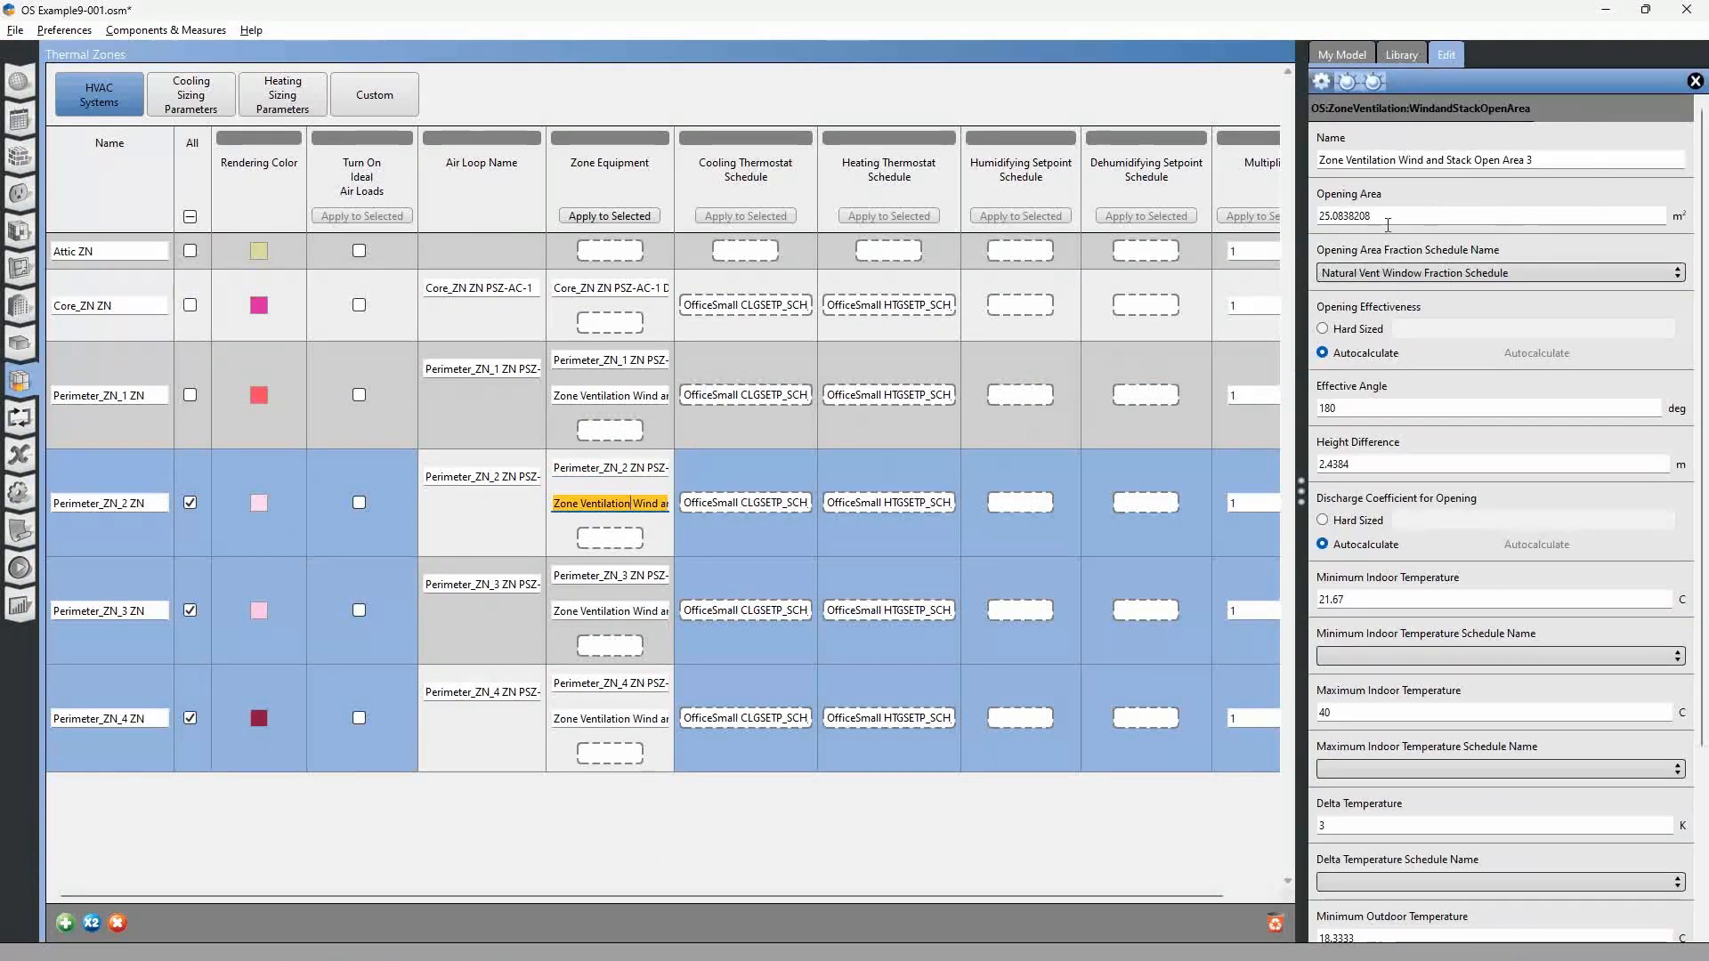
Change the units to English (I-P) and set the opening area of the Perimeter_ZN_2 wind and stack object to 176 ft².
{"action": "left_click", "coordinate": [1321, 213]}
{"action": "double_click", "coordinate": [1321, 213]}
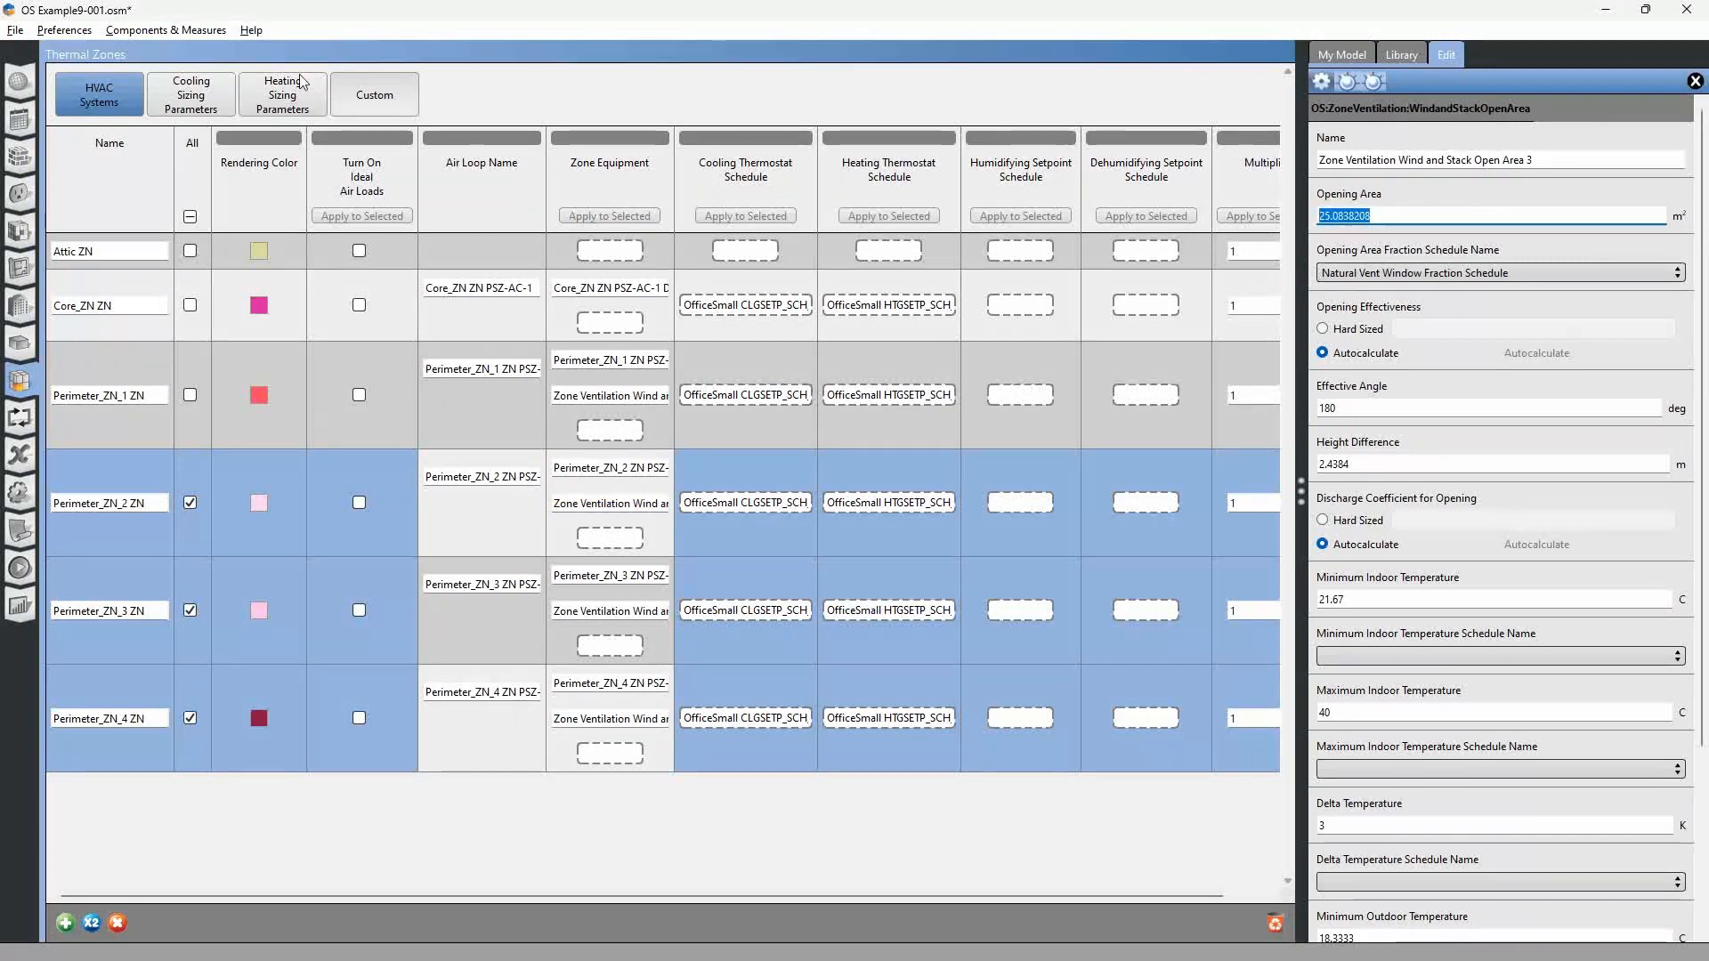
{"action": "left_click", "coordinate": [70, 28]}
{"action": "mouse_move", "coordinate": [151, 55]}
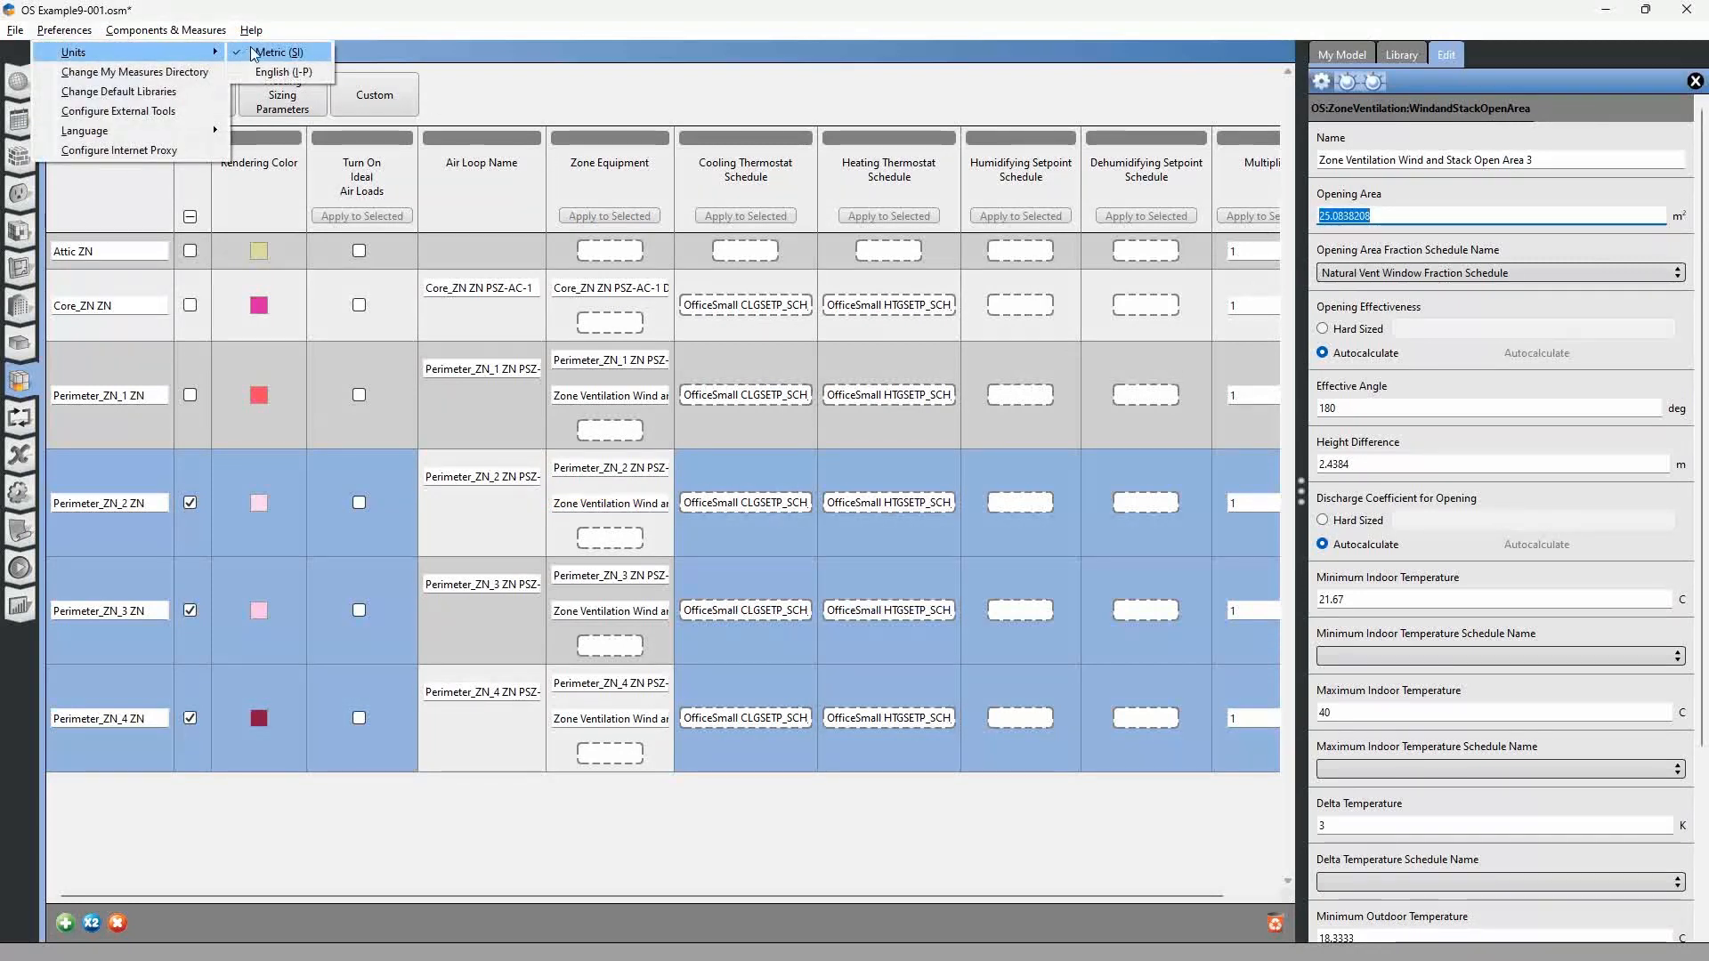
{"action": "left_click", "coordinate": [275, 72]}
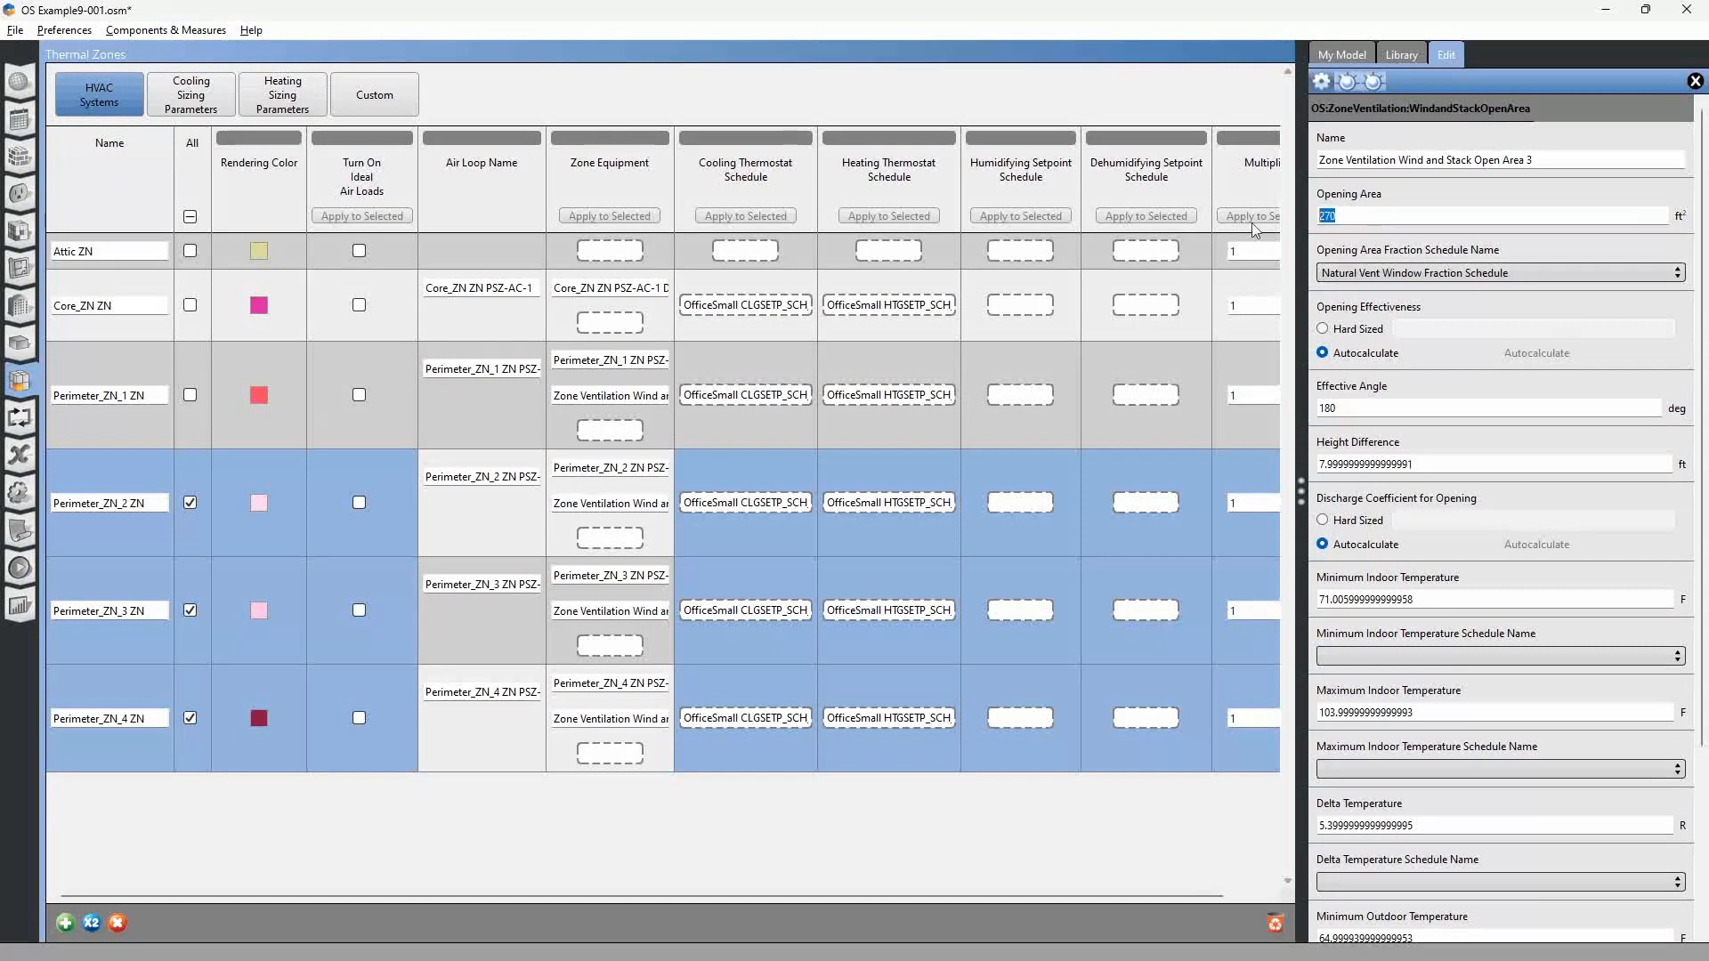
{"action": "type", "text": "176"}
Switch to SketchUp and leave the Perimeter_ZN_2 group to check which direction its exterior wall faces.
{"action": "key", "text": "alt+Tab"}
{"action": "key", "text": "Tab"}
{"action": "key", "text": "Tab"}
{"action": "key", "text": "Tab"}
{"action": "key", "text": "Tab"}
{"action": "key", "text": "Tab"}
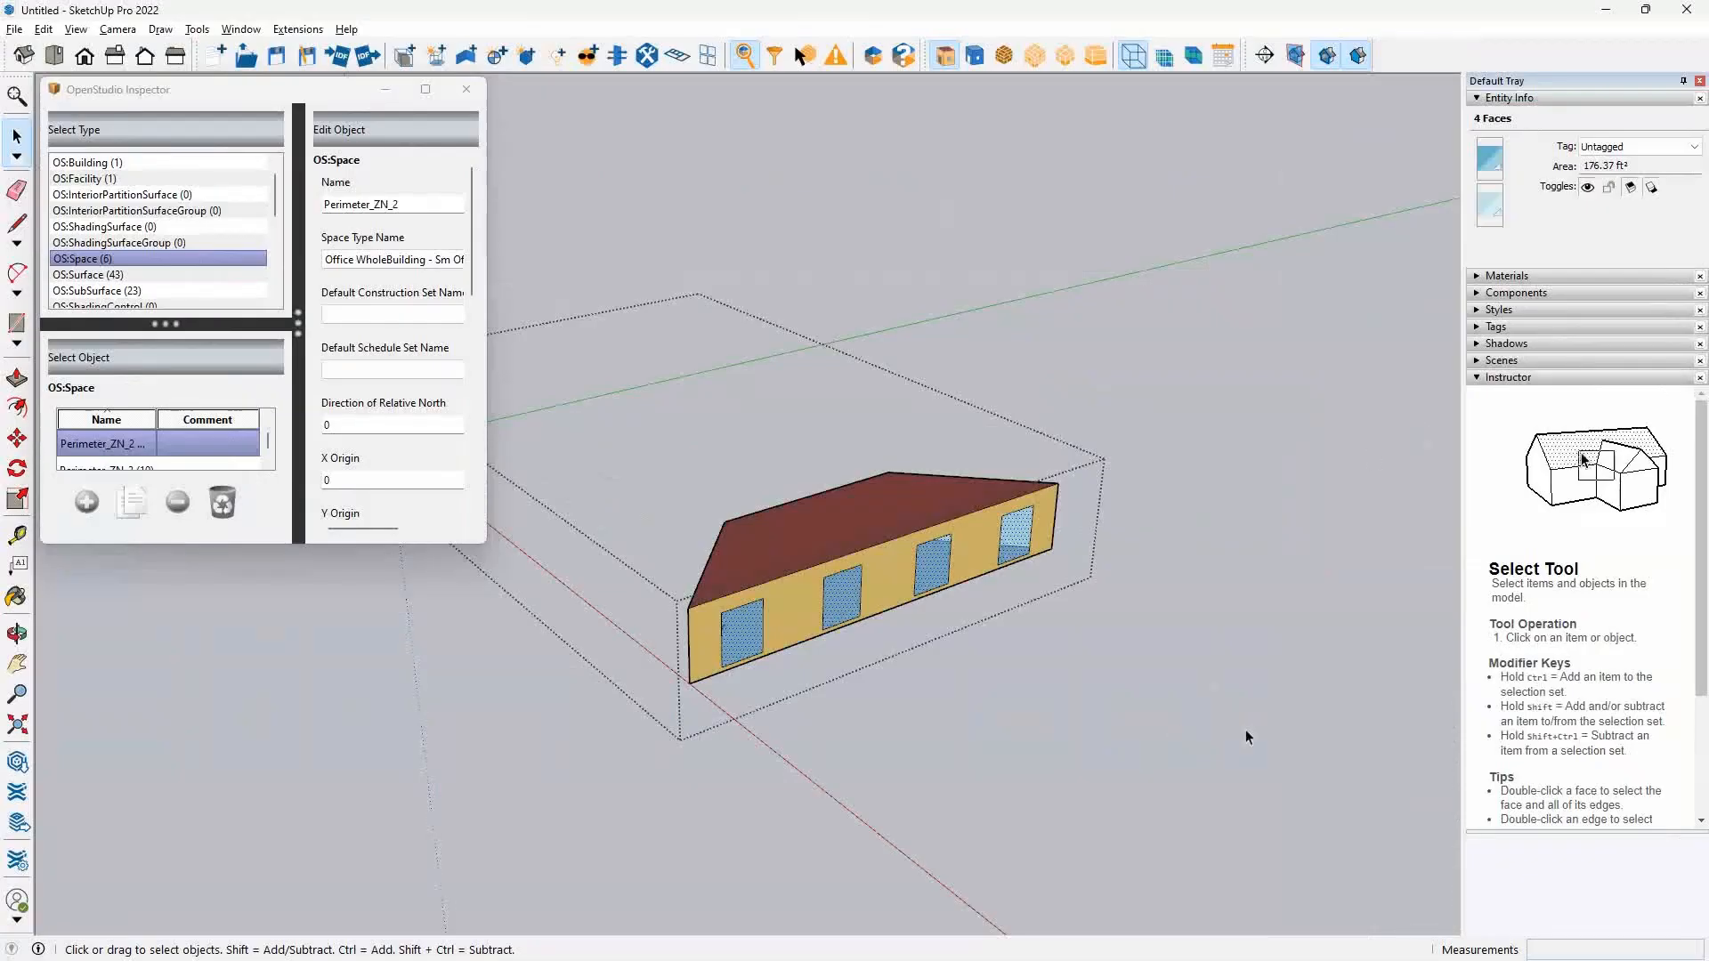
{"action": "left_click", "coordinate": [1138, 725]}
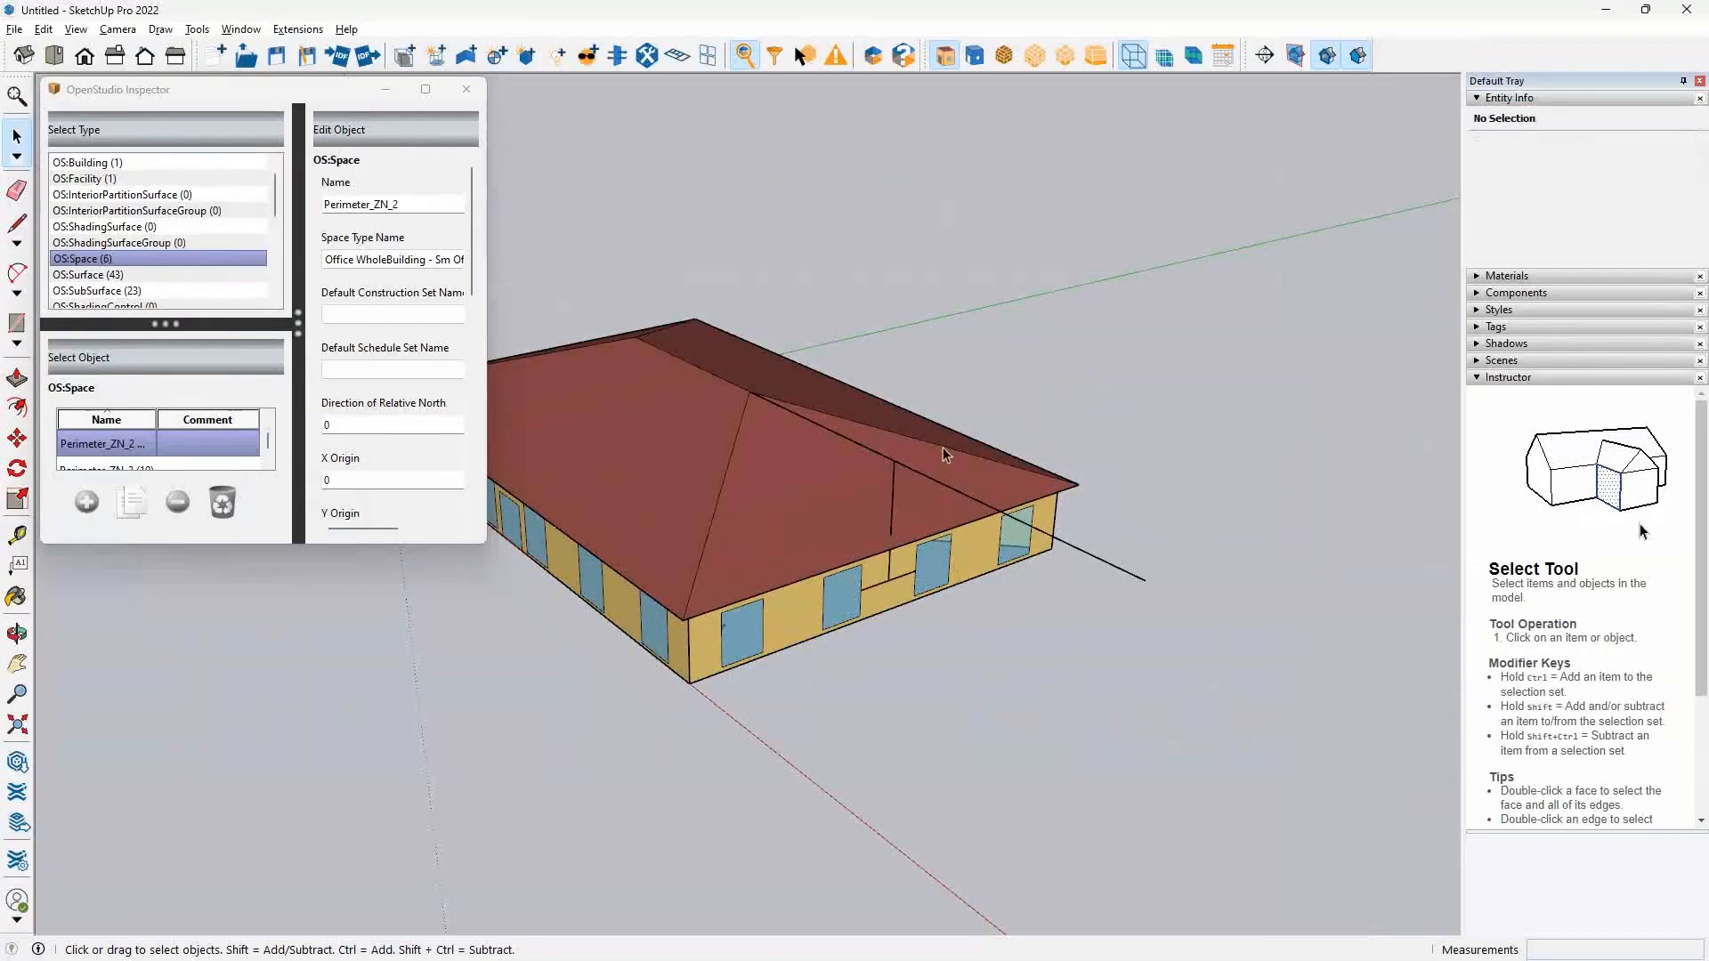
Return to the OS Example9-001 model and set the effective angle of the Perimeter_ZN_2 wind and stack object to 90 degrees.
{"action": "key", "text": "alt+Tab"}
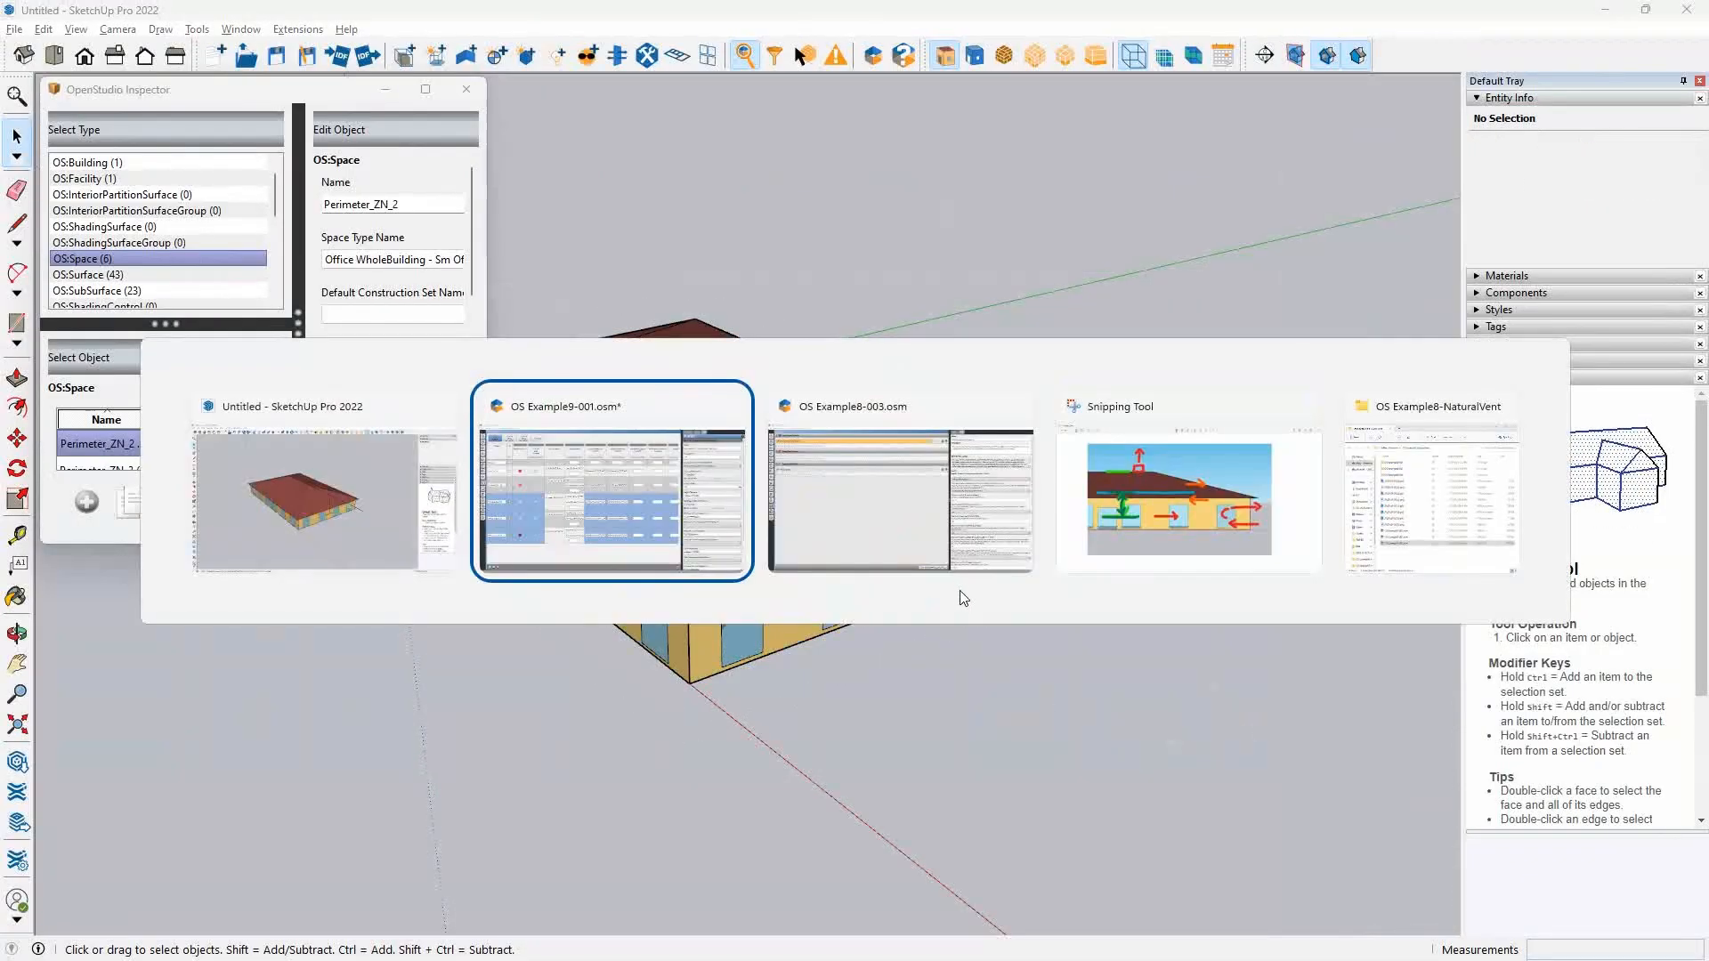
{"action": "key", "text": "BackSpace"}
{"action": "key", "text": "BackSpace"}
{"action": "key", "text": "BackSpace"}
{"action": "type", "text": "90"}
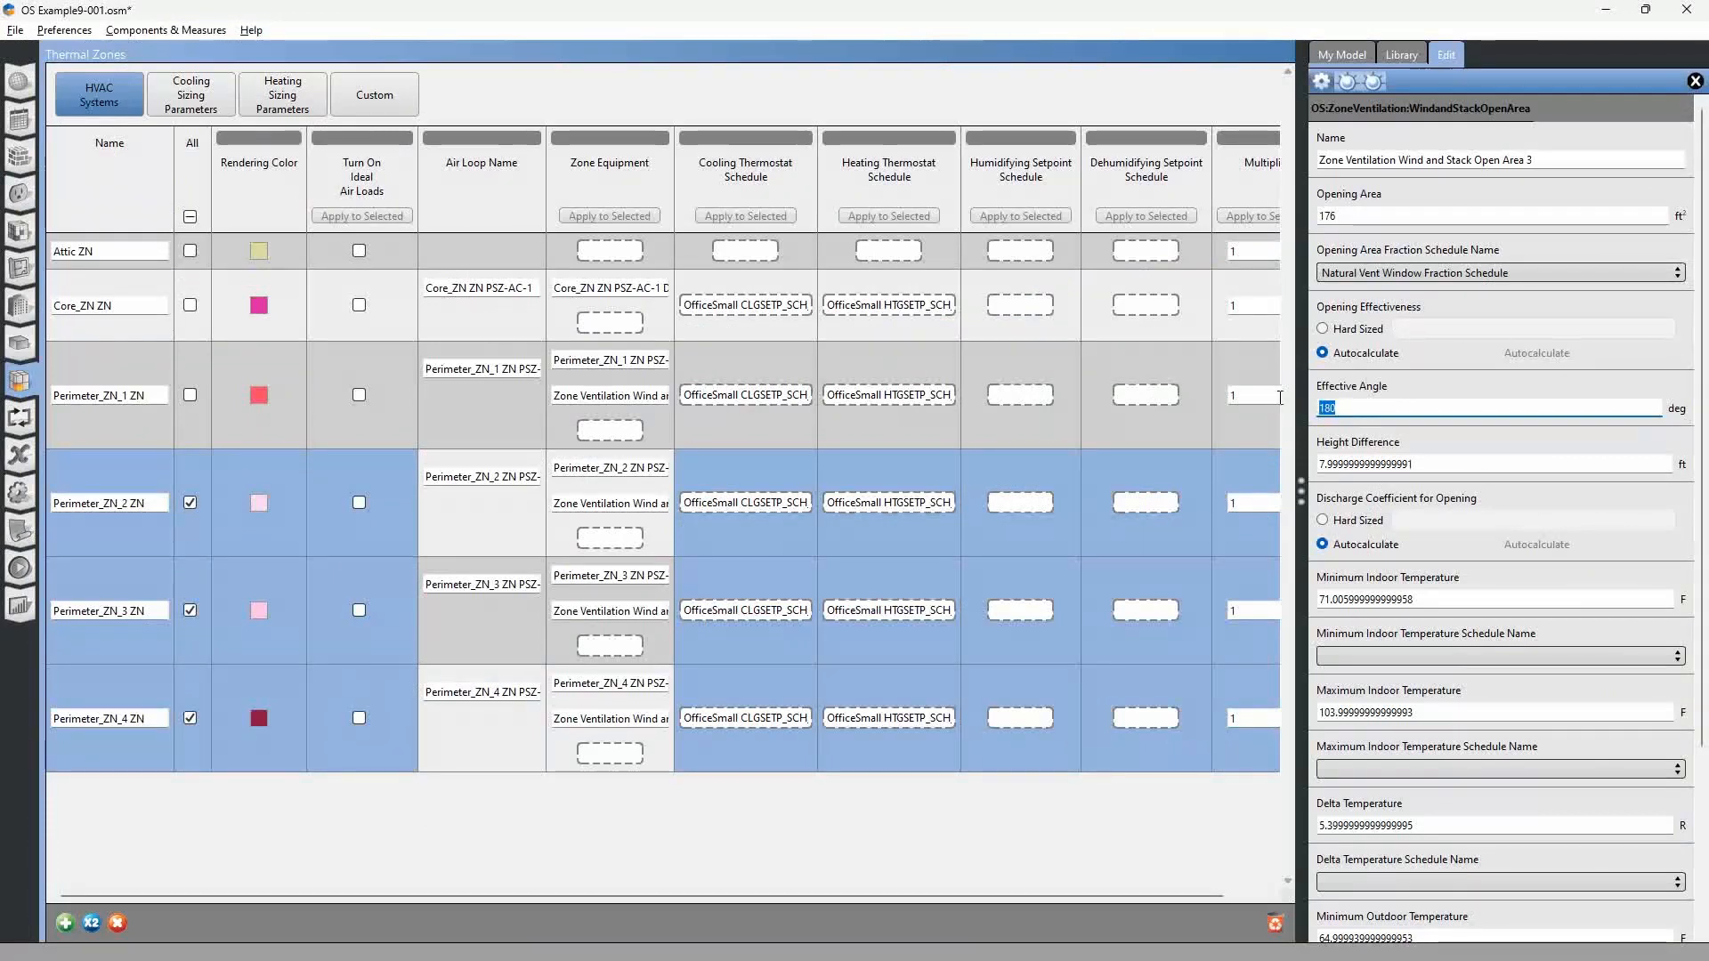
Open the wind and stack object of Perimeter_ZN_3, and select the space behind the north wall in SketchUp to identify it.
{"action": "left_click", "coordinate": [638, 615]}
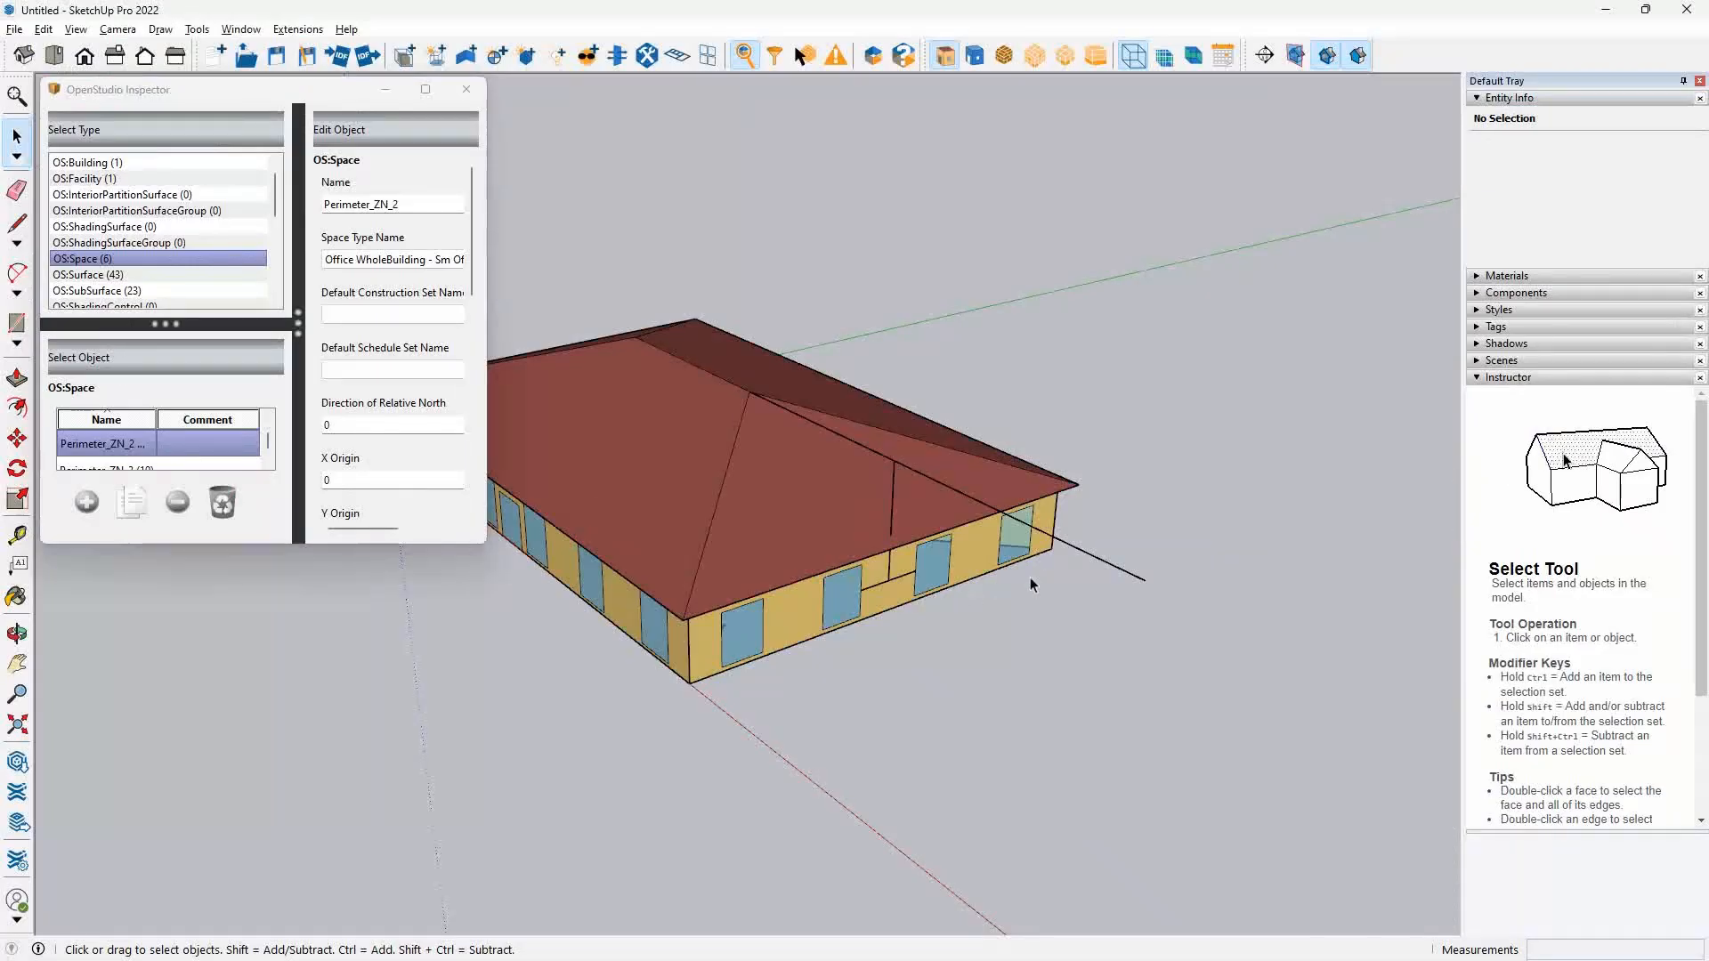
{"action": "mouse_move", "coordinate": [1030, 580]}
{"action": "left_mouse_down"}
{"action": "mouse_move", "coordinate": [1064, 585]}
{"action": "mouse_move", "coordinate": [844, 604]}
{"action": "left_mouse_up"}
{"action": "left_click", "coordinate": [875, 611]}
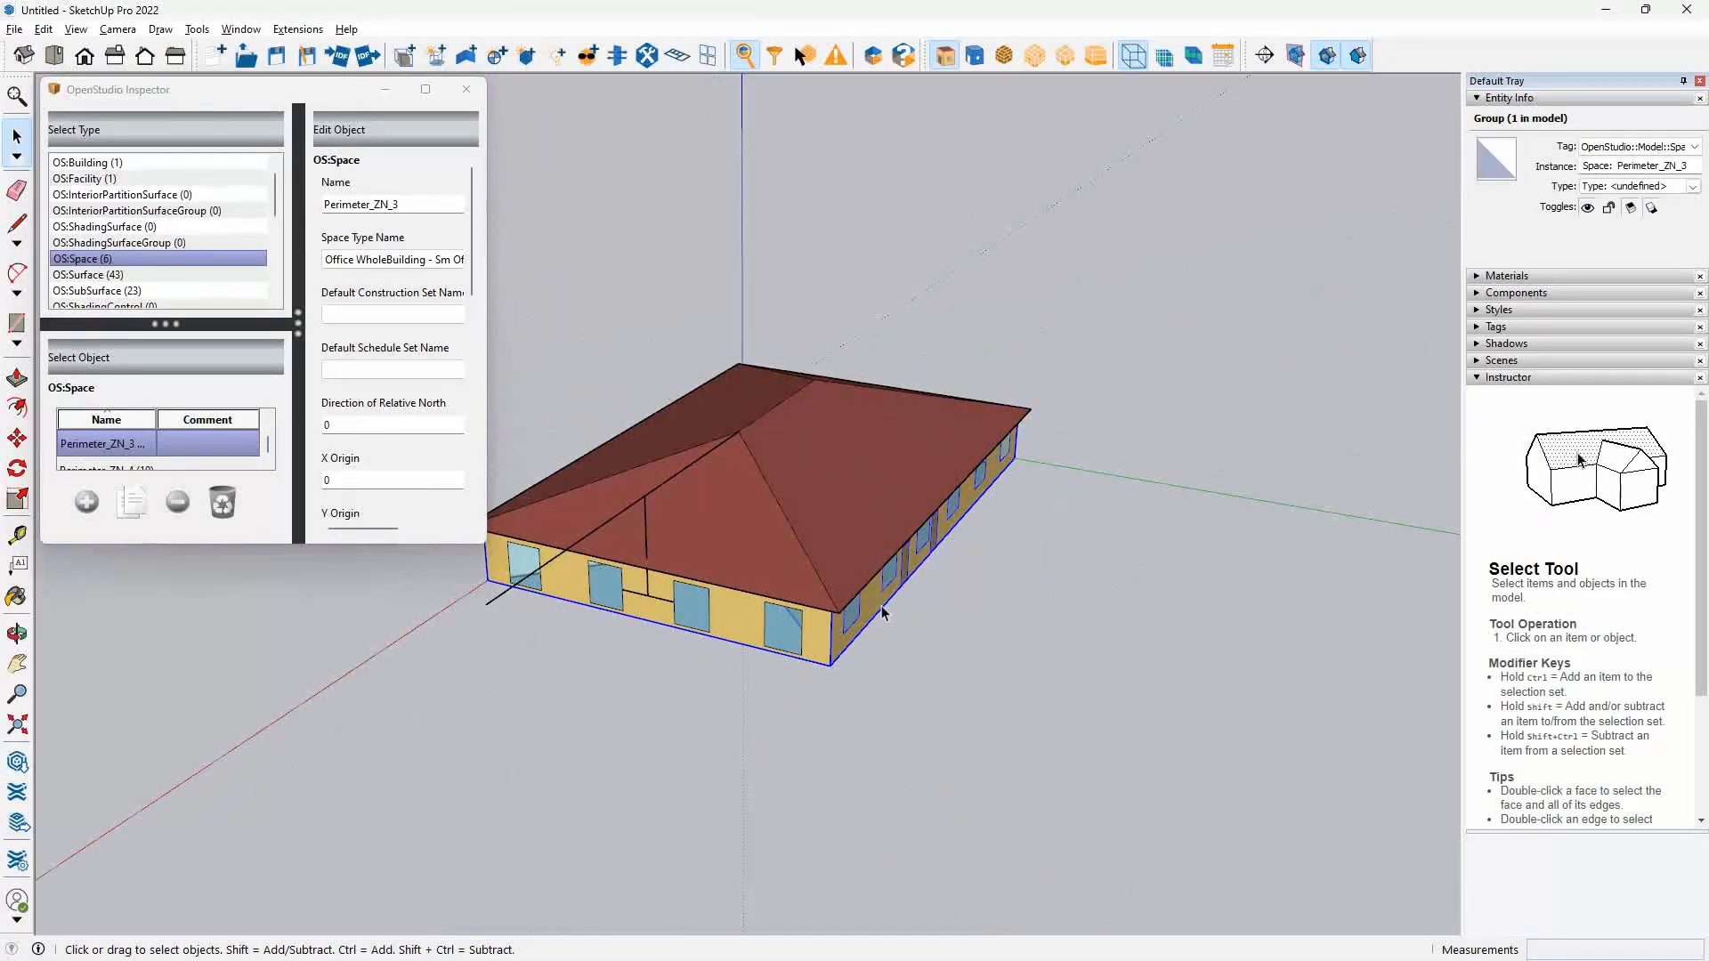
Open the Perimeter_ZN_3 group for editing and select all six north wall windows to read their combined area.
{"action": "double_click", "coordinate": [875, 611]}
{"action": "left_click_drag", "start_coordinate": [958, 629], "coordinate": [825, 580]}
{"action": "scroll", "coordinate": [825, 581], "scroll_direction": "up", "scroll_amount": 3}
{"action": "left_click", "coordinate": [699, 574]}
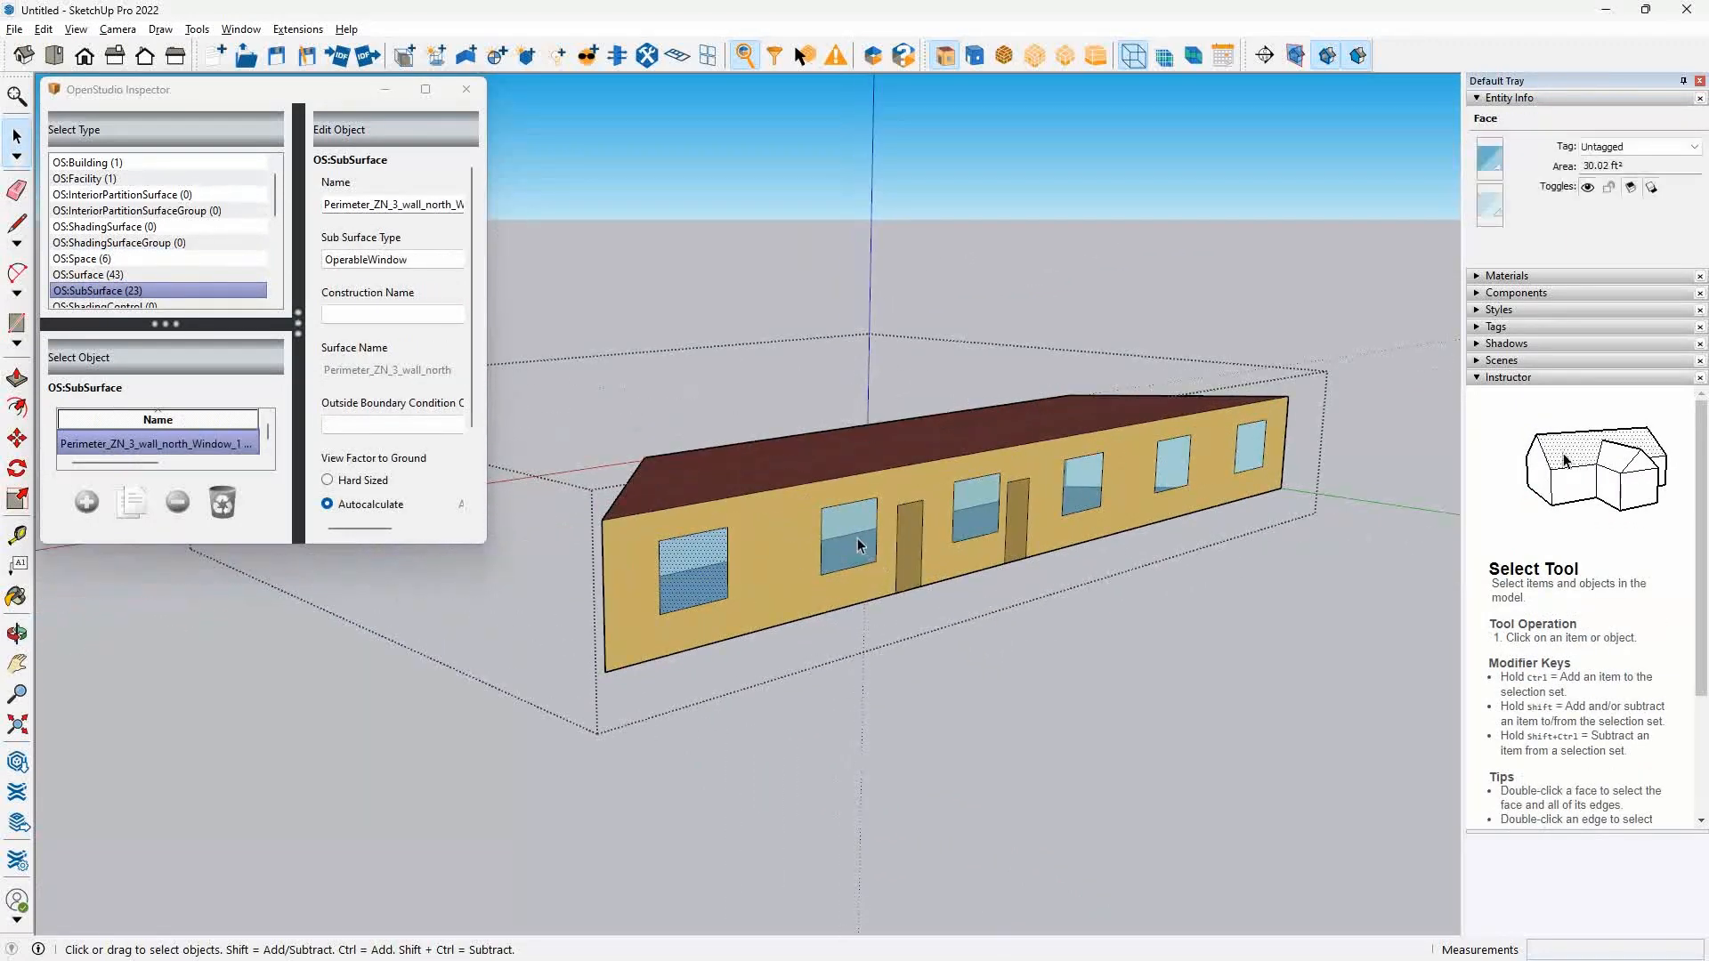
{"action": "left_click", "coordinate": [852, 543], "text": "shift"}
{"action": "left_click", "coordinate": [975, 511], "text": "shift"}
{"action": "left_click", "coordinate": [1082, 490], "text": "shift"}
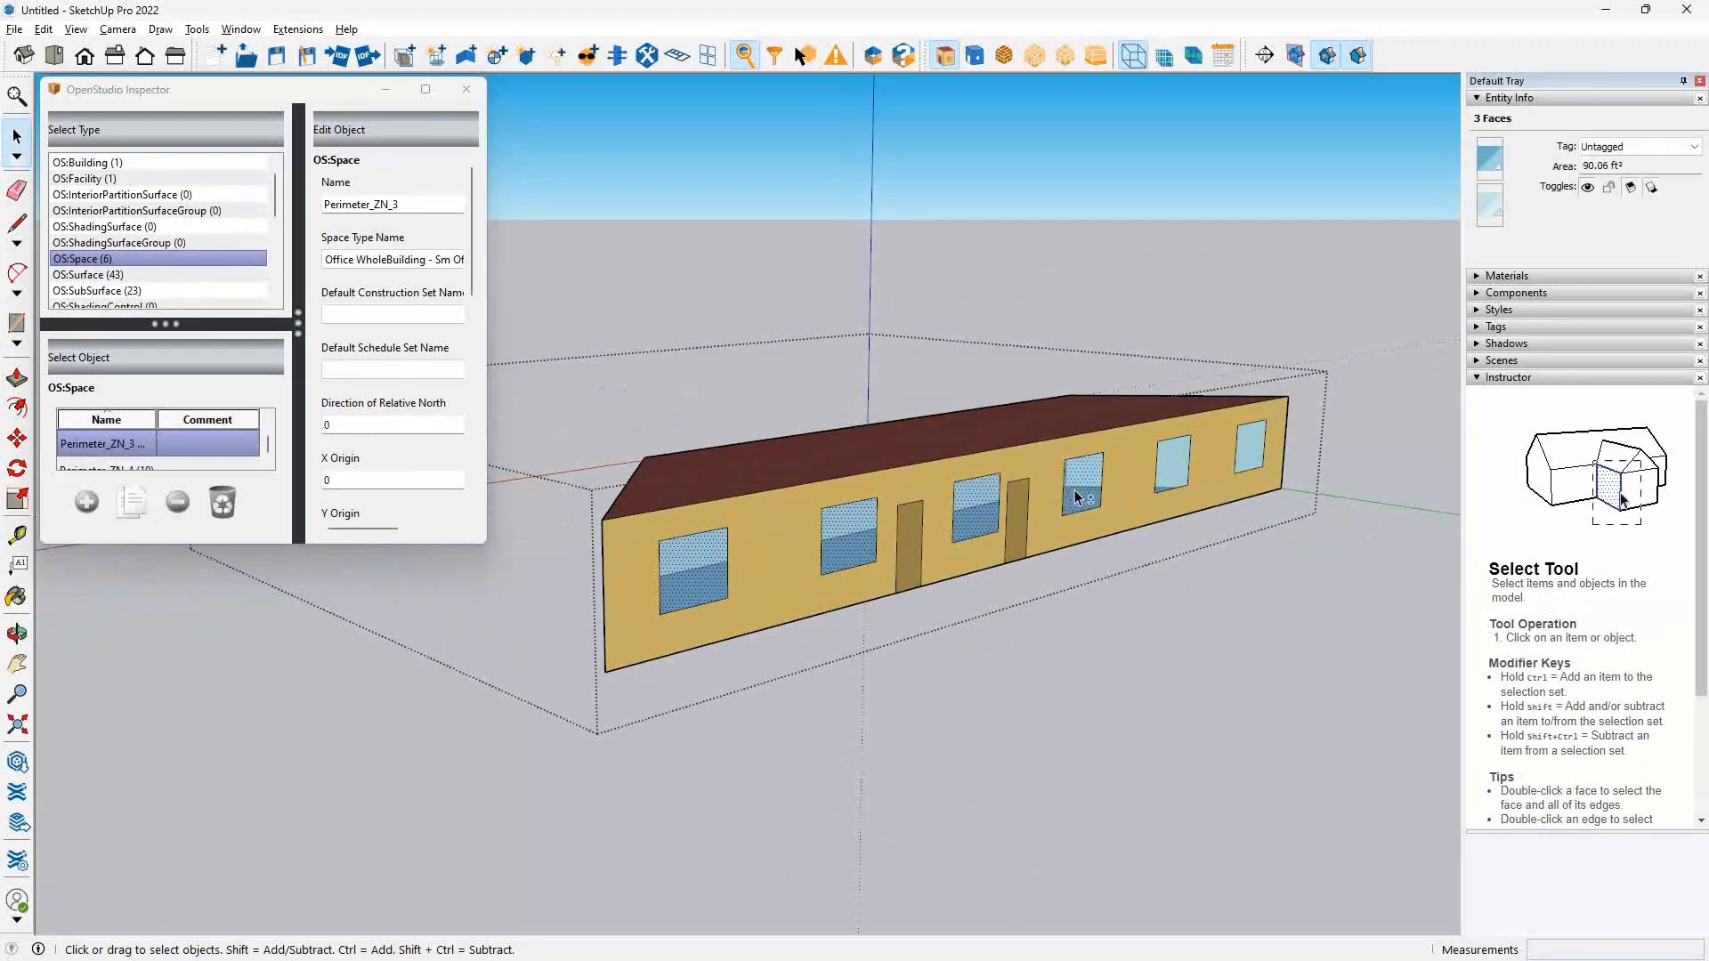
{"action": "left_click", "coordinate": [1175, 478], "text": "shift"}
{"action": "left_click", "coordinate": [1250, 454], "text": "shift"}
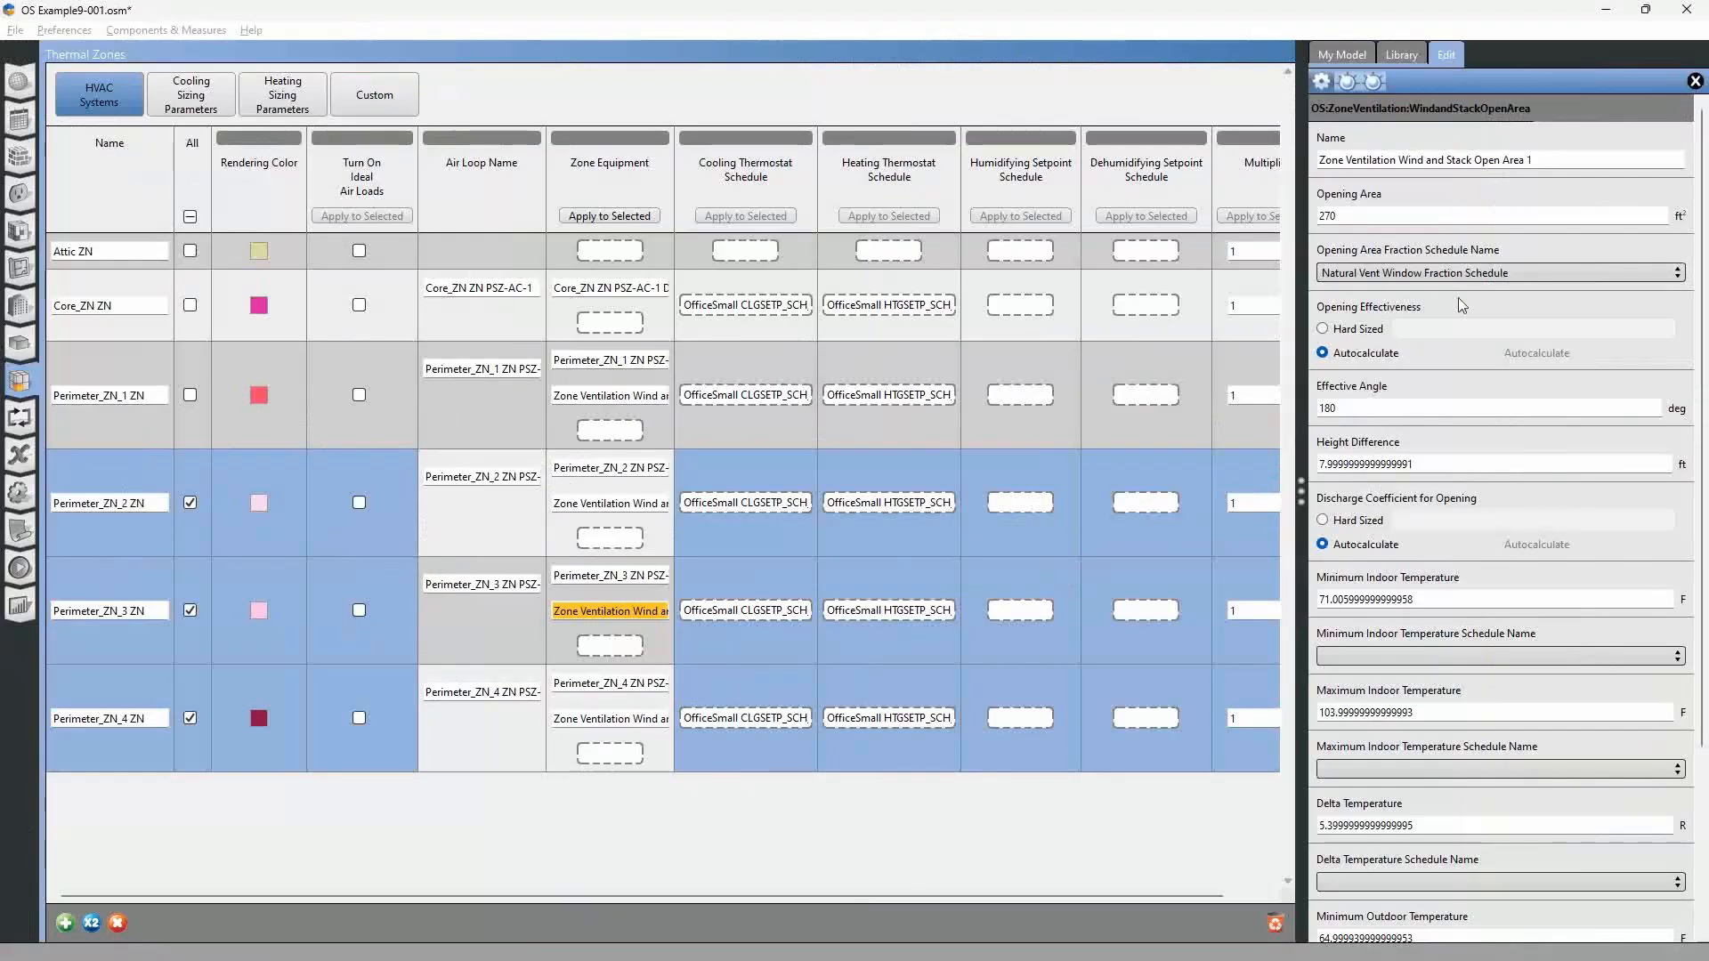
In OpenStudio, set the Perimeter_ZN_3 wind and stack object's opening area to 180 ft² and its effective angle to 0 degrees.
{"action": "left_click", "coordinate": [1355, 218]}
{"action": "type", "text": "180"}
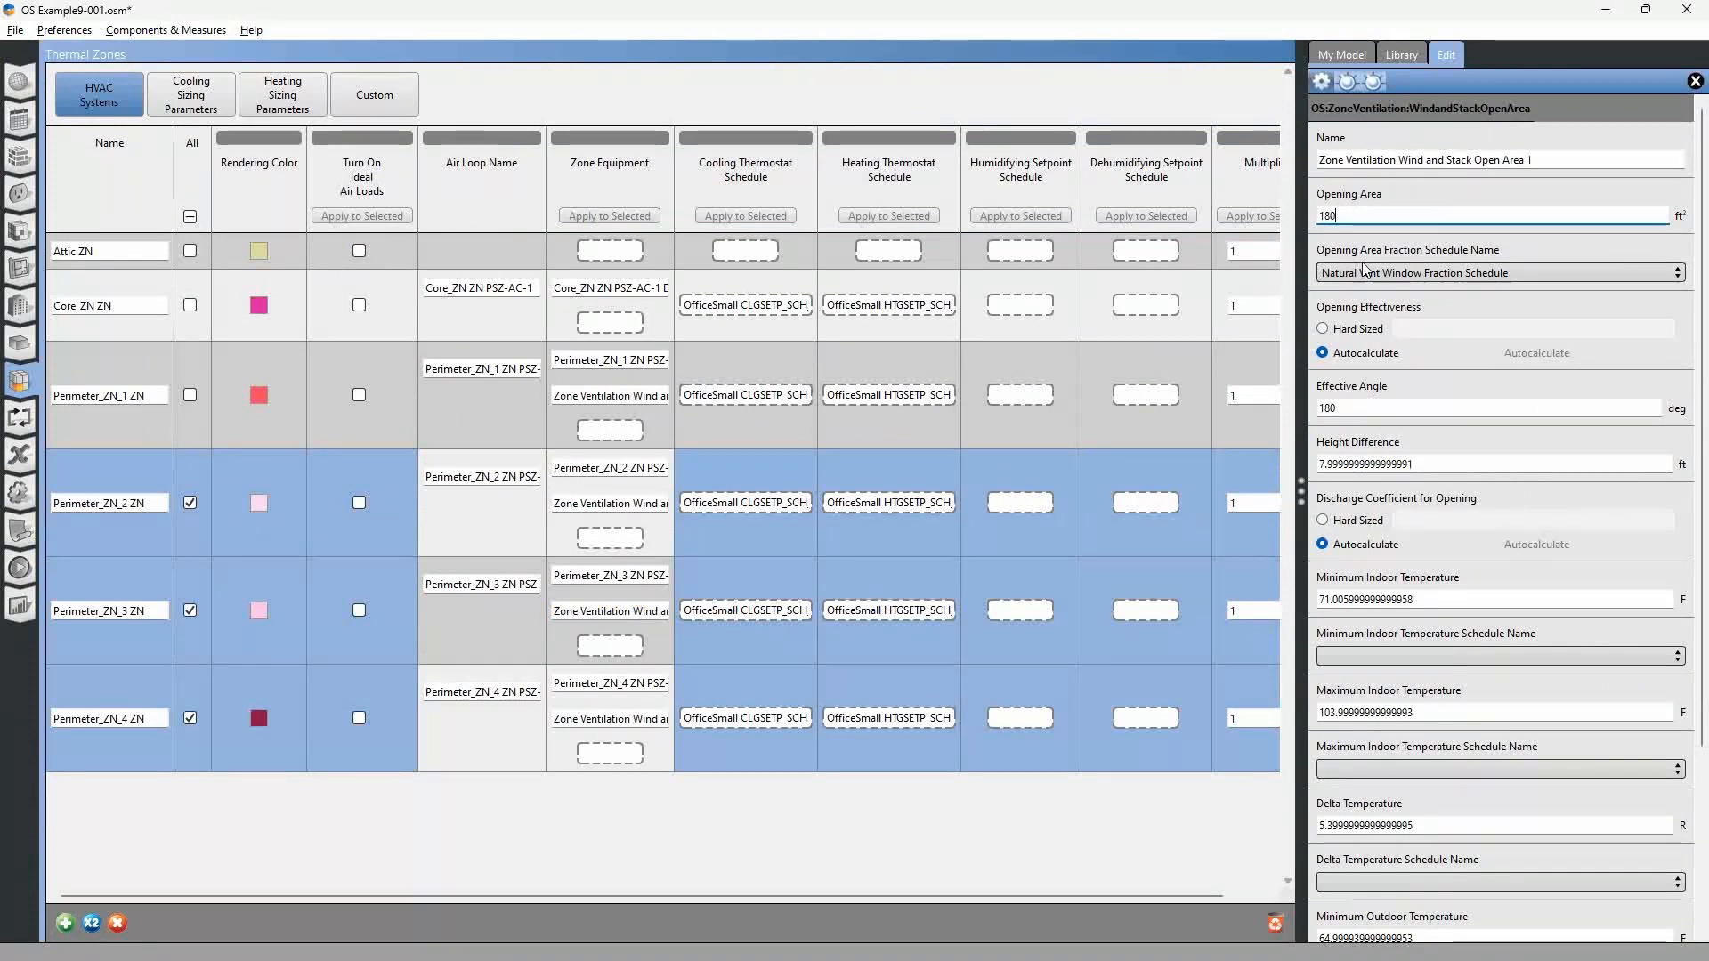
{"action": "left_click", "coordinate": [1375, 408]}
{"action": "type", "text": "0"}
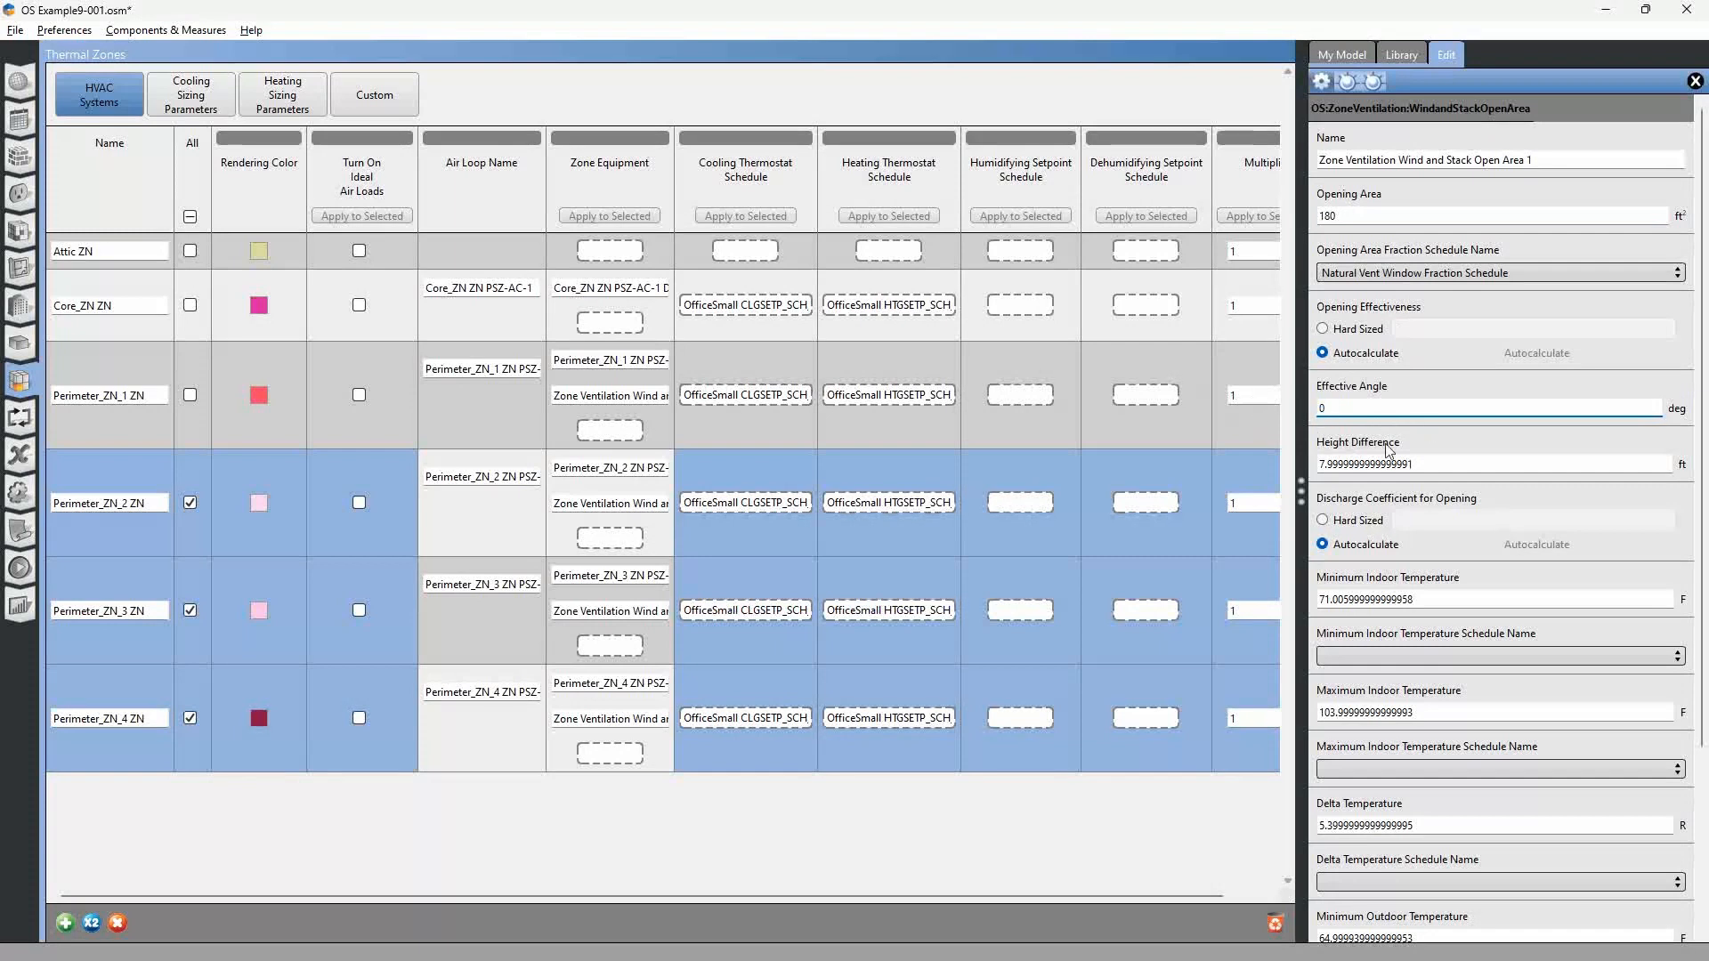
Open the wind and stack object of Perimeter_ZN_4, and select that zone's four exterior windows in SketchUp to read their combined area.
{"action": "left_click", "coordinate": [609, 721]}
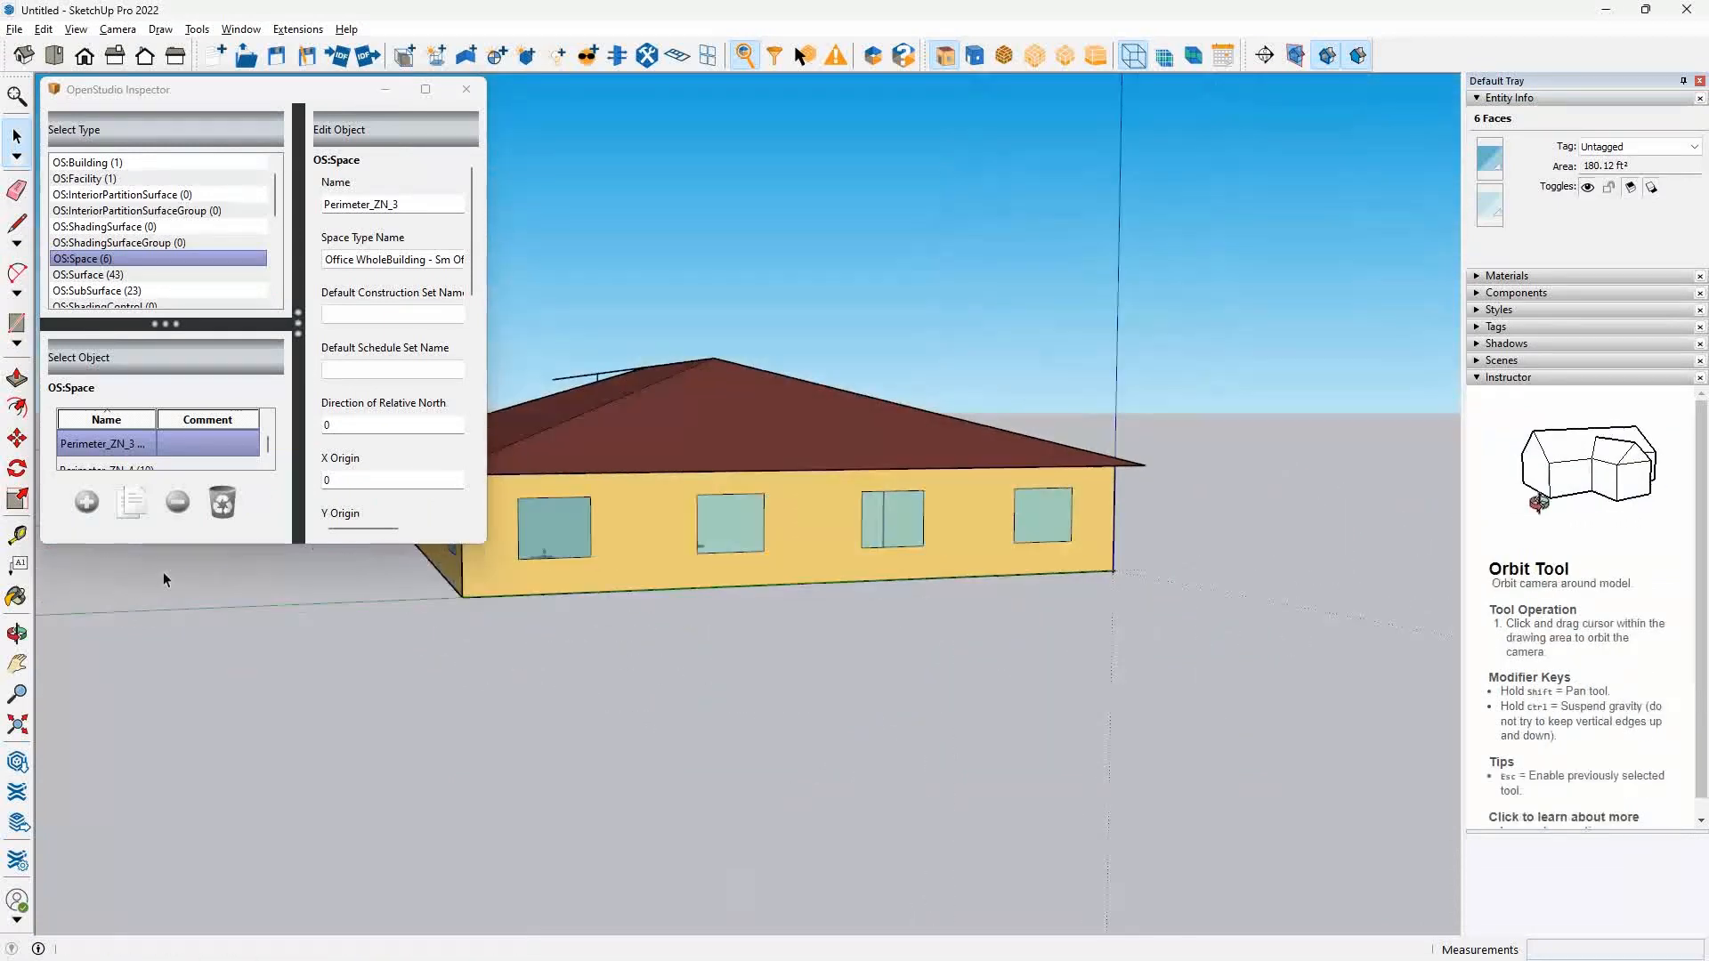
{"action": "left_click", "coordinate": [166, 580]}
{"action": "left_click_drag", "start_coordinate": [538, 647], "coordinate": [668, 677]}
{"action": "double_click", "coordinate": [720, 609]}
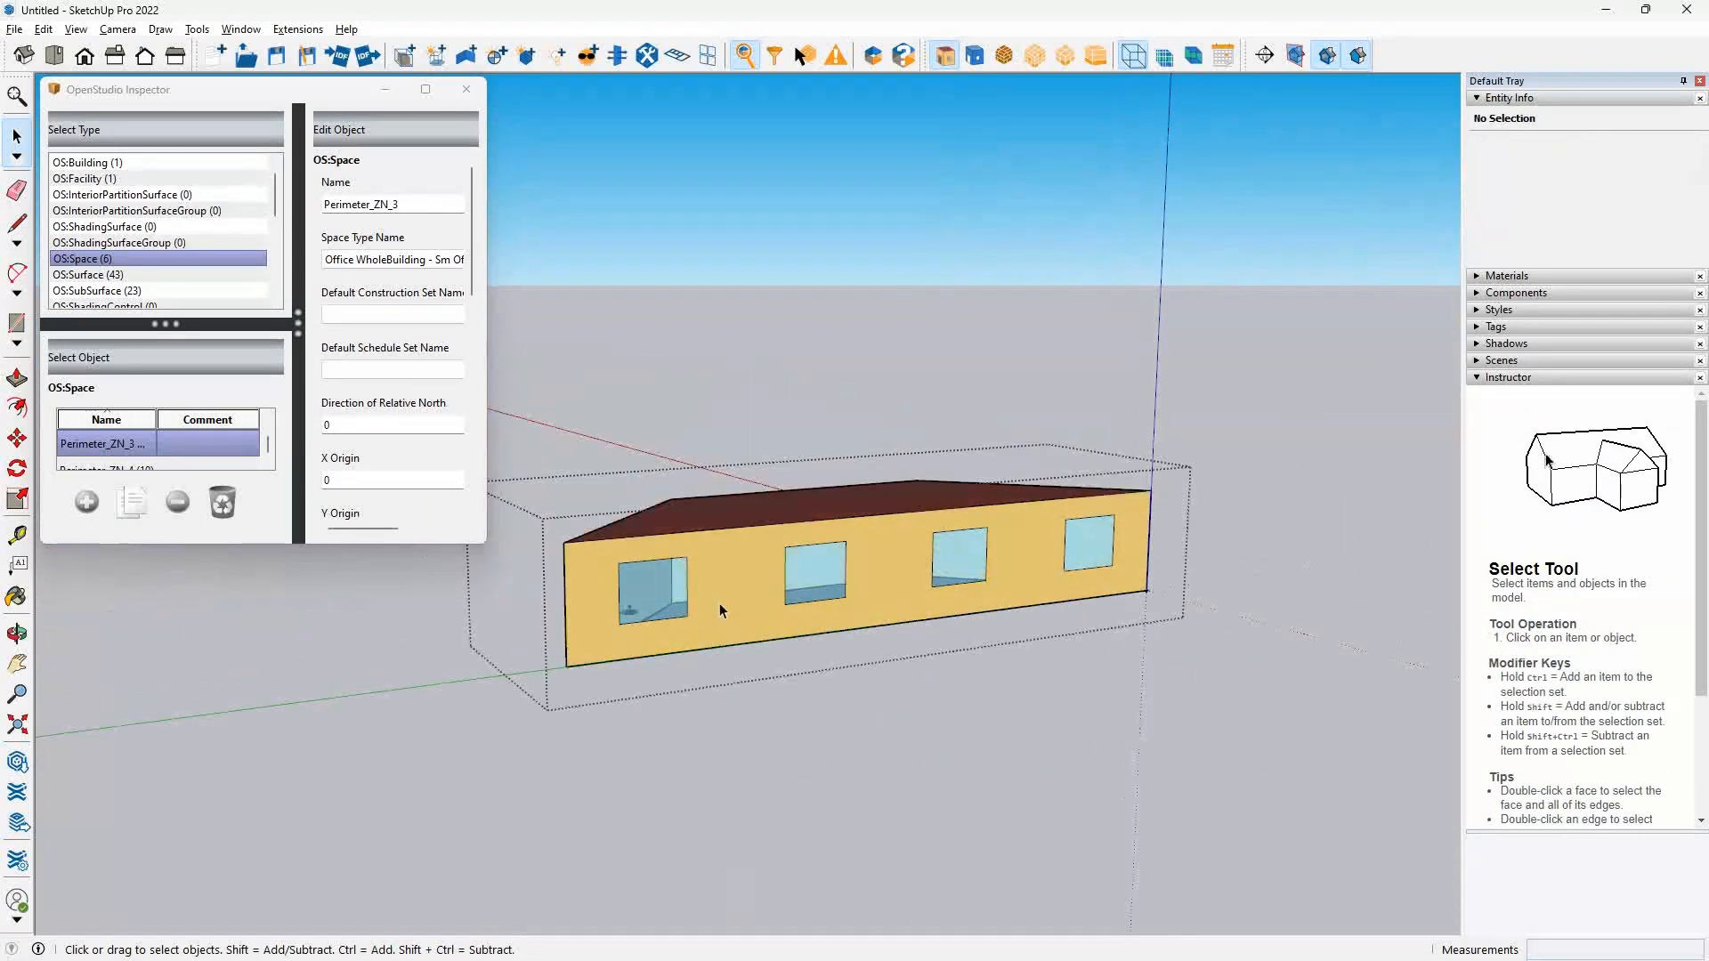
{"action": "left_click", "coordinate": [647, 607]}
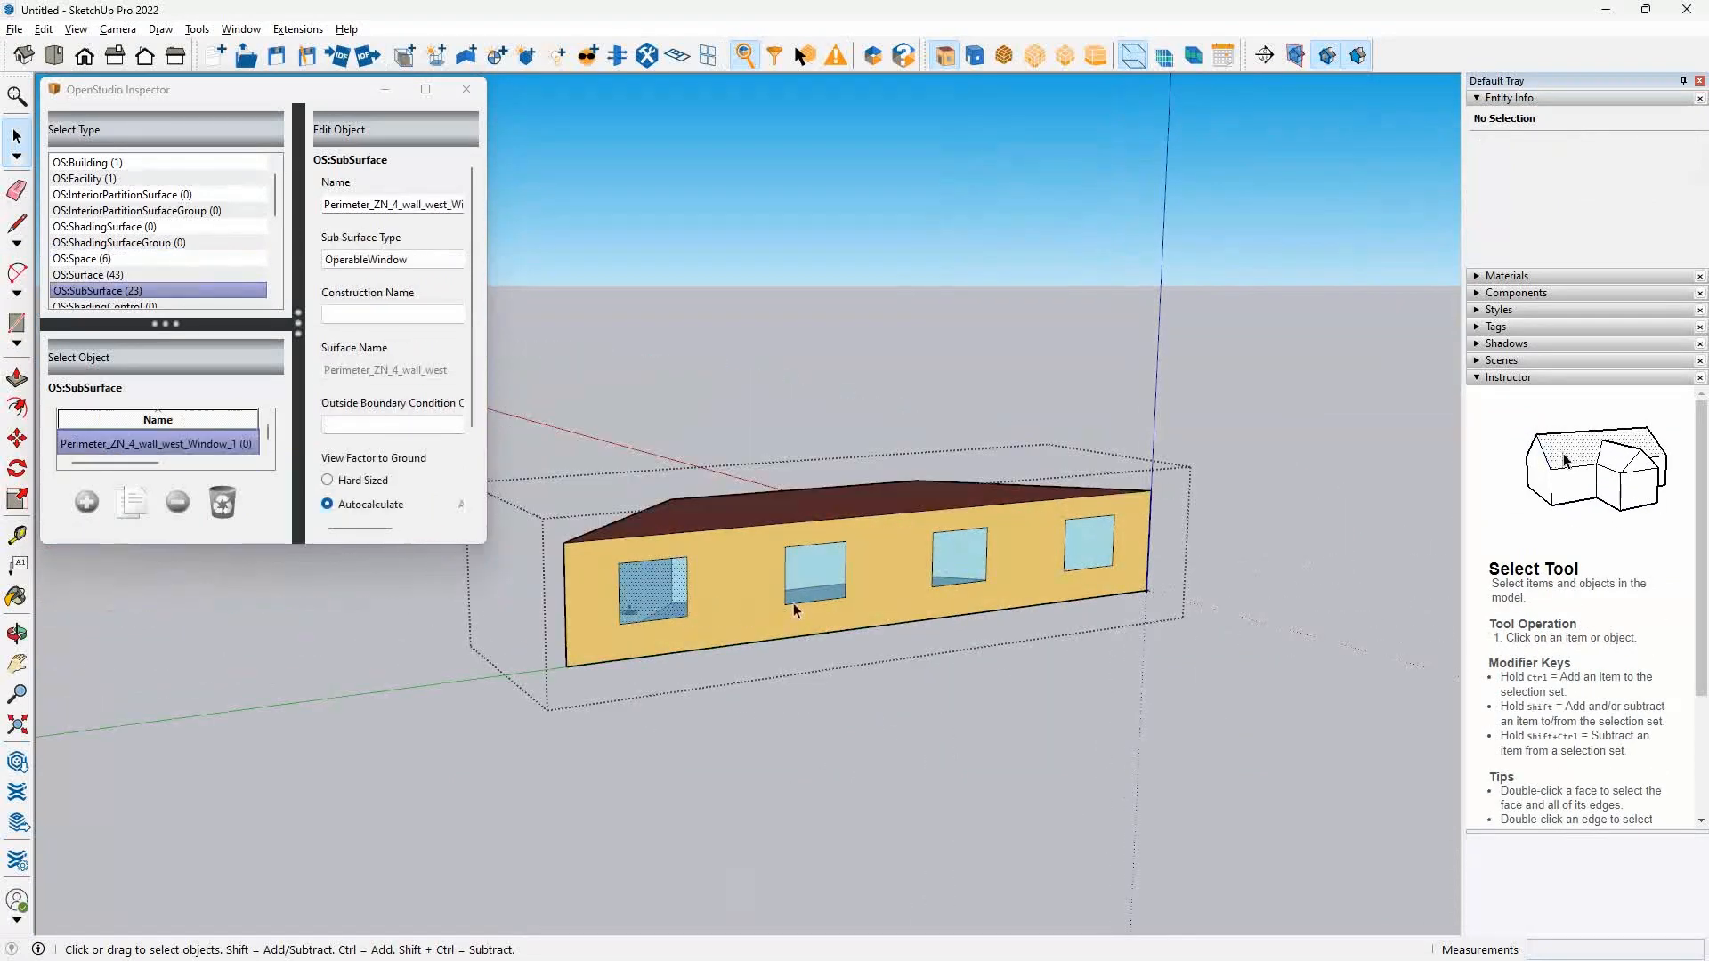
{"action": "left_click", "coordinate": [955, 572], "text": "ctrl"}
{"action": "left_click", "coordinate": [1087, 545], "text": "ctrl"}
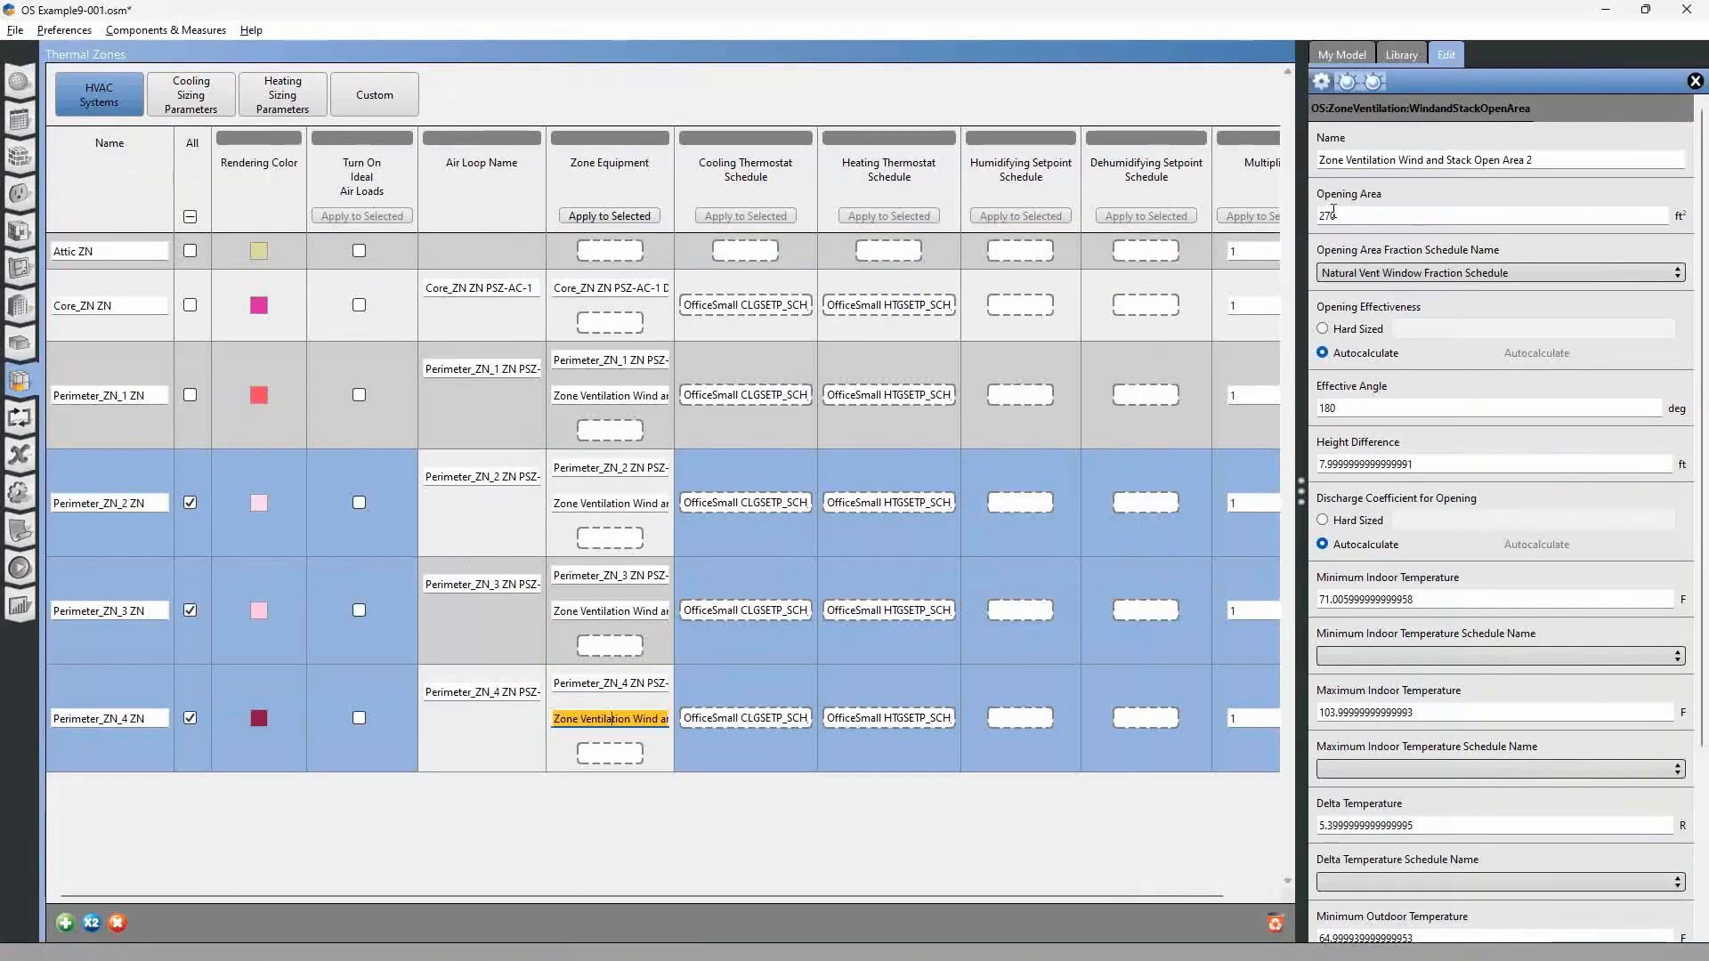
In OpenStudio, set the Perimeter_ZN_4 wind and stack object's opening area to 120 ft² and its effective angle to 270 degrees.
{"action": "double_click", "coordinate": [1333, 214]}
{"action": "type", "text": "120"}
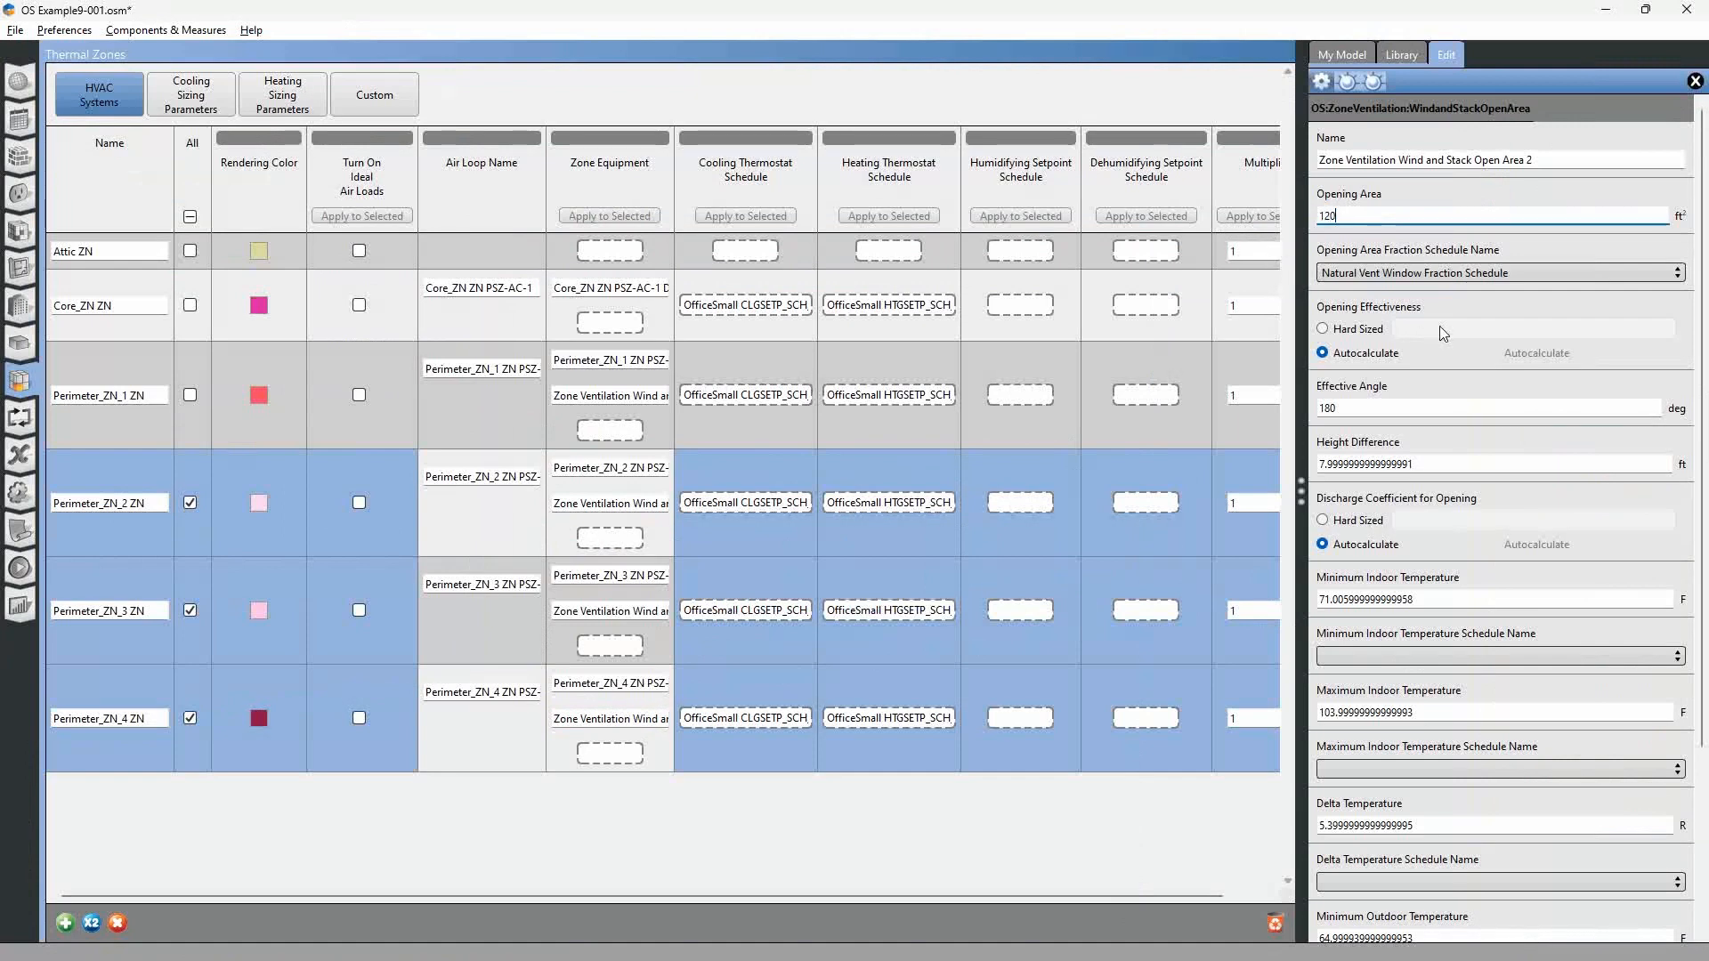
{"action": "double_click", "coordinate": [1385, 408]}
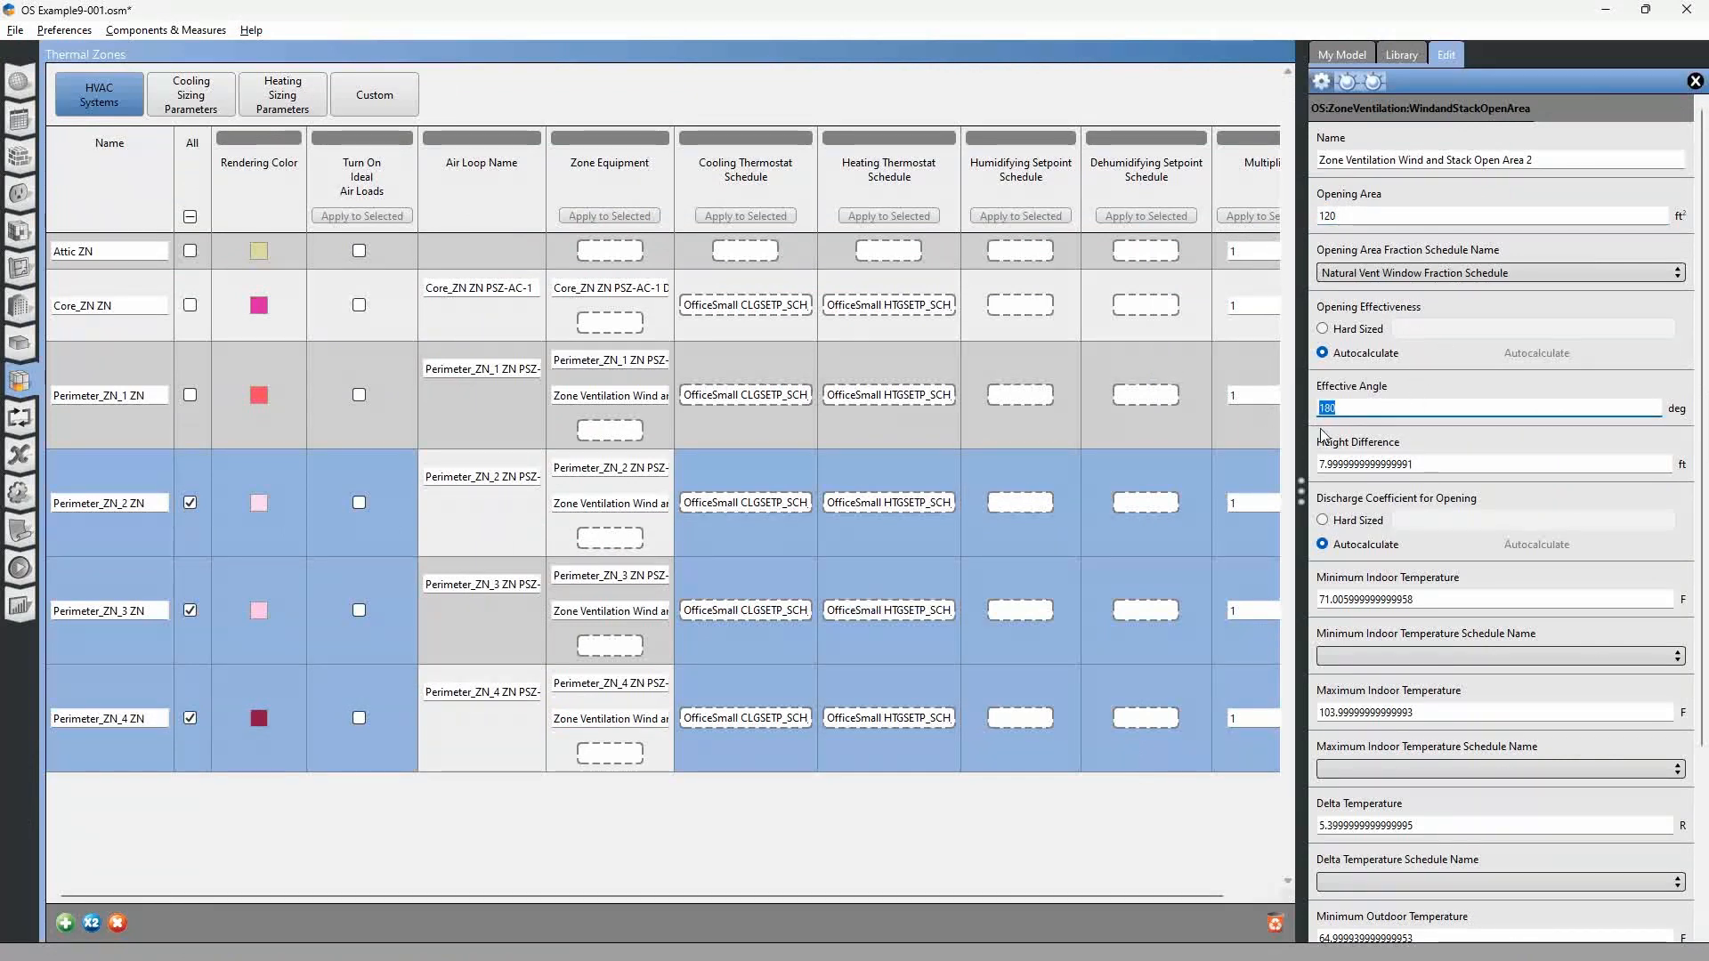
{"action": "type", "text": "270"}
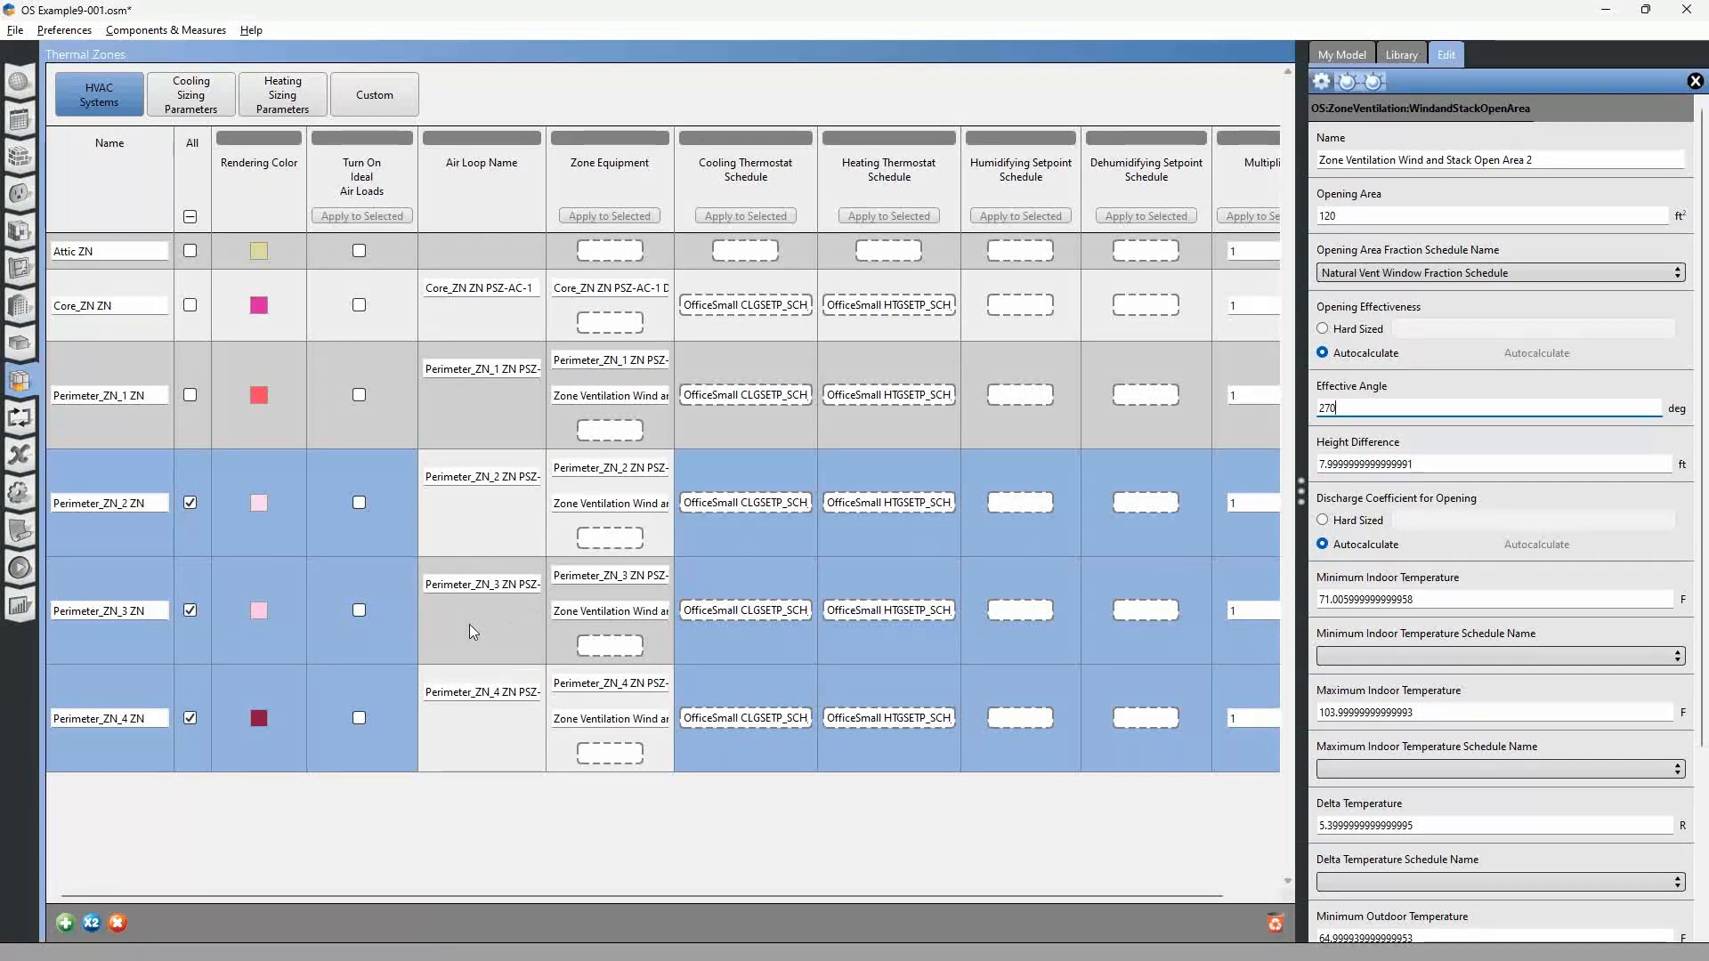
Run the simulation of the model with the adapted wind and stack objects.
{"action": "left_click", "coordinate": [20, 568]}
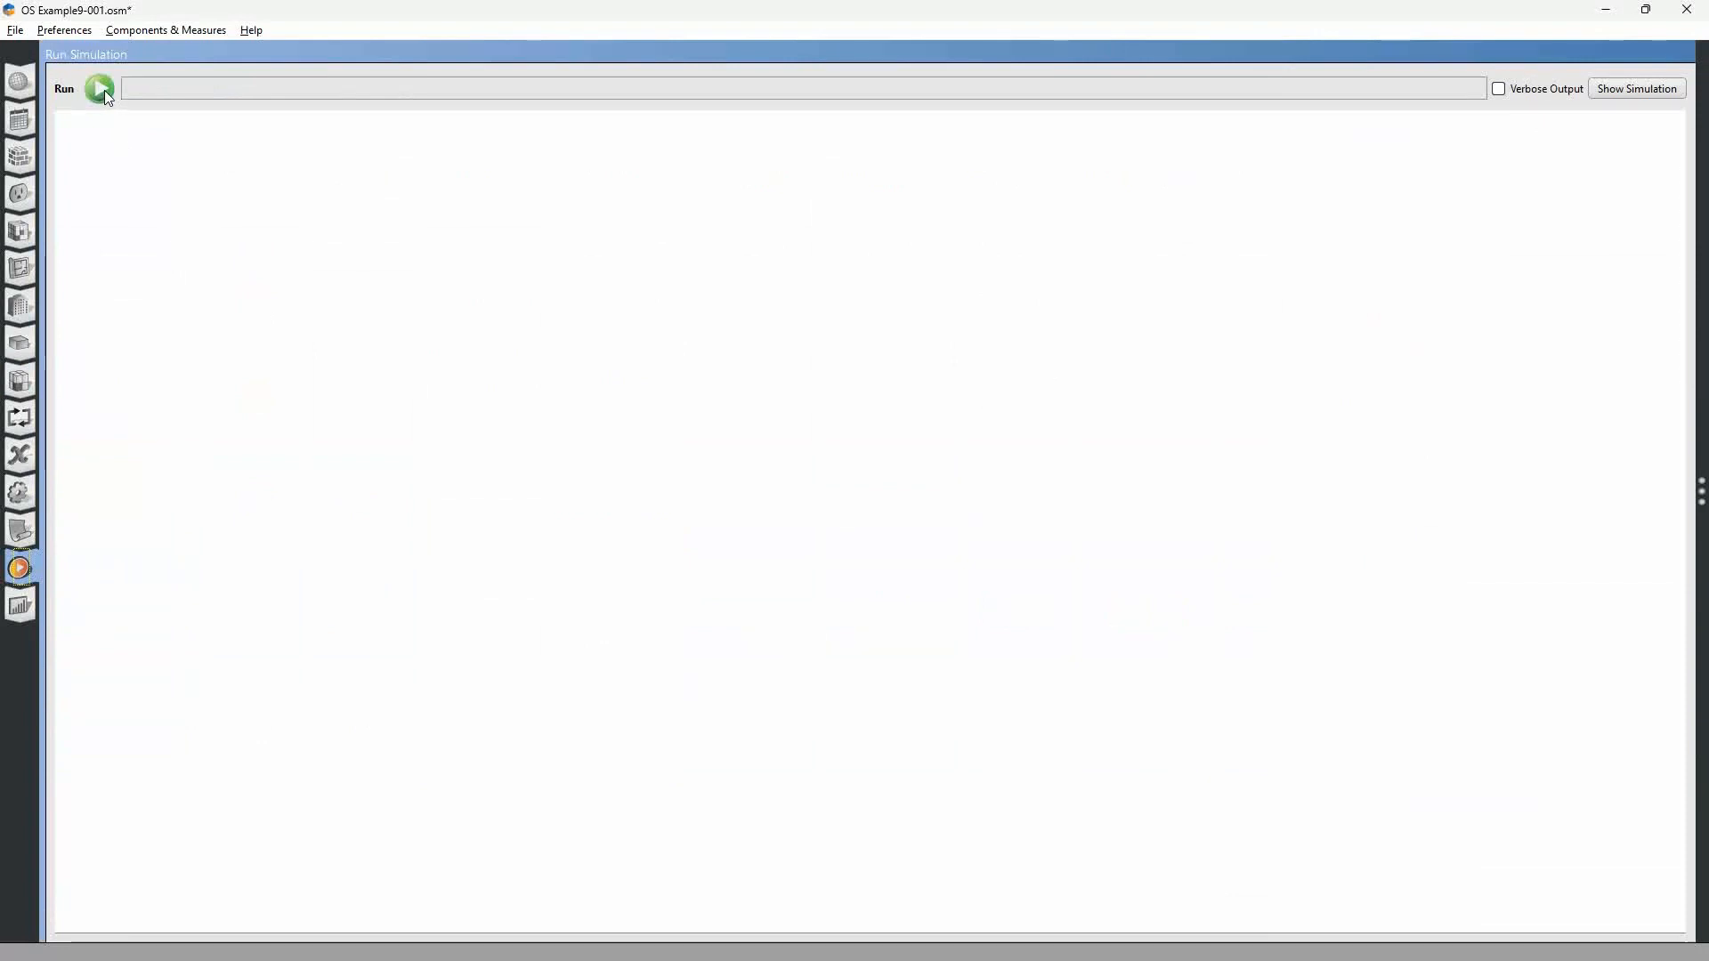
{"action": "left_click", "coordinate": [100, 89]}
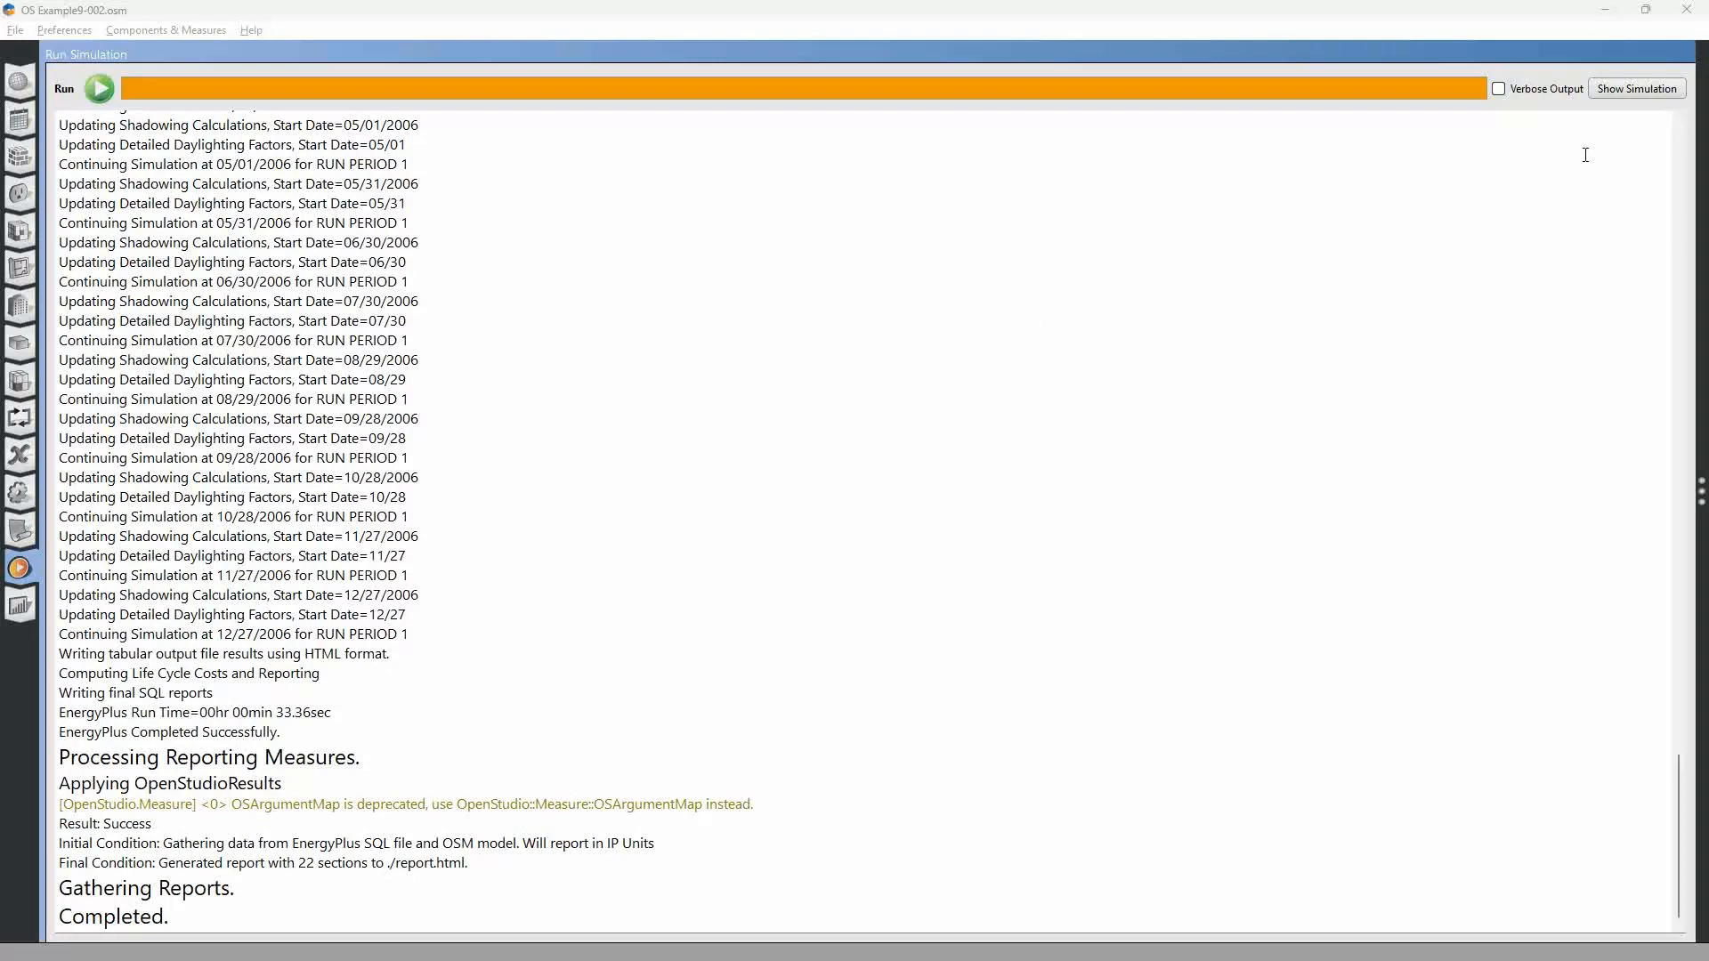
Open eplusout.sql from the simulation's run folder in Data Viewer and plot the hourly site outdoor air drybulb temperature.
{"action": "left_click", "coordinate": [1631, 90]}
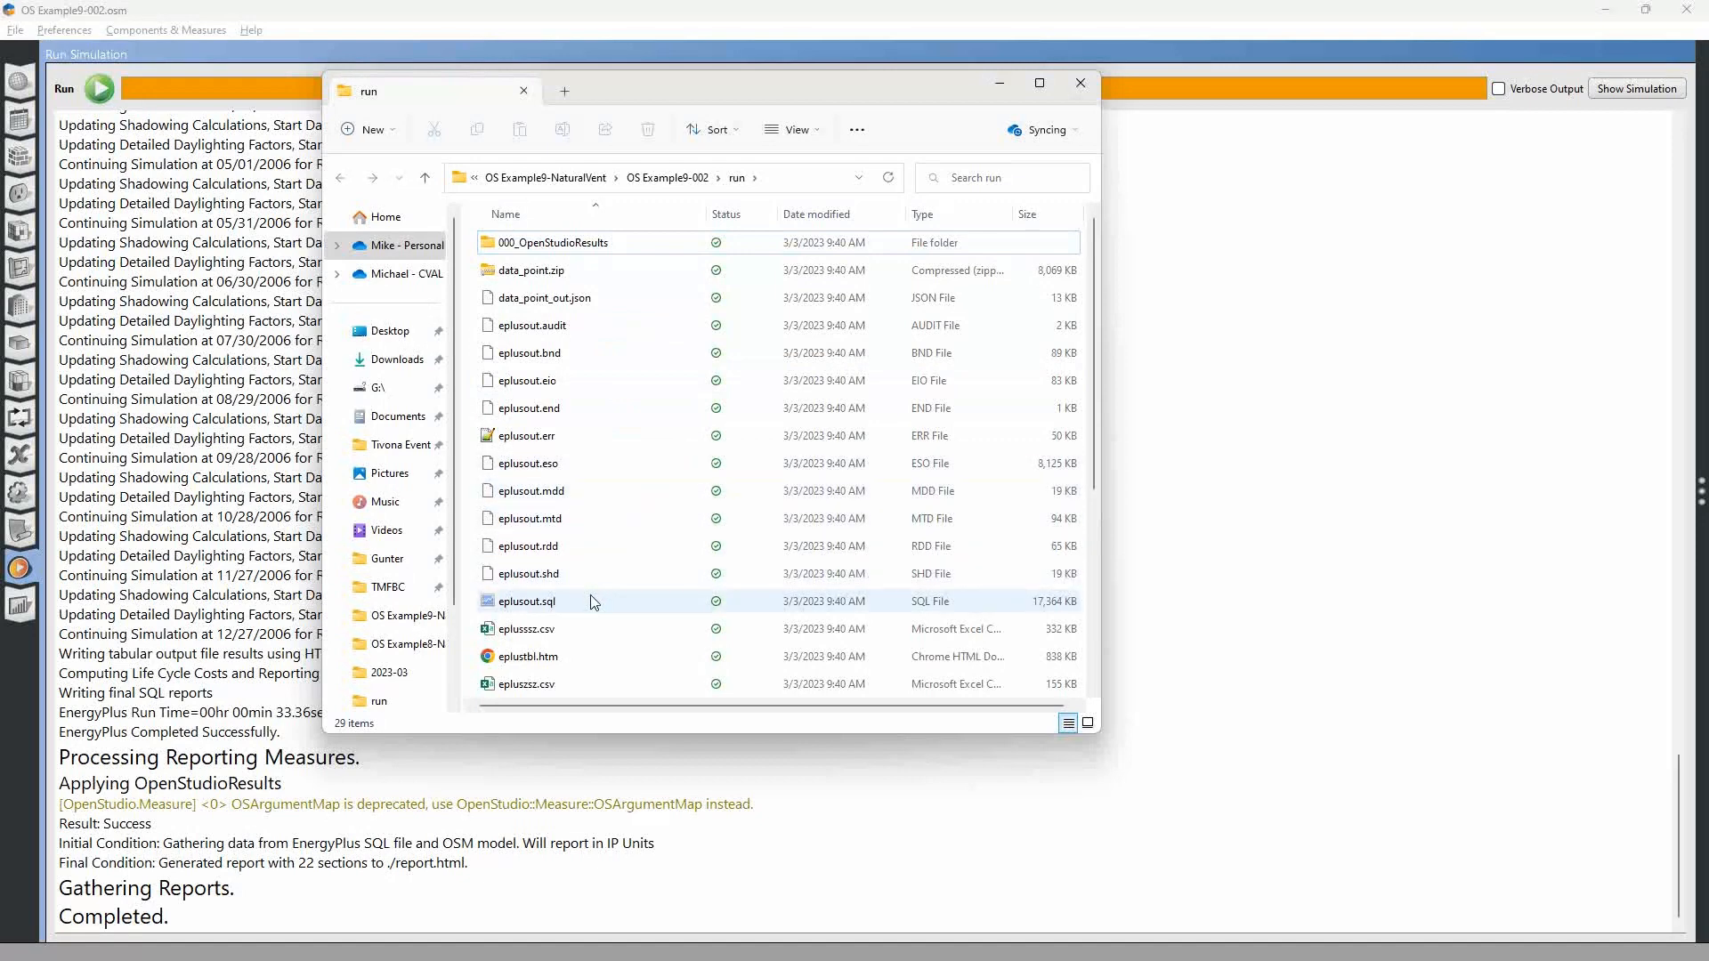
{"action": "double_click", "coordinate": [523, 603]}
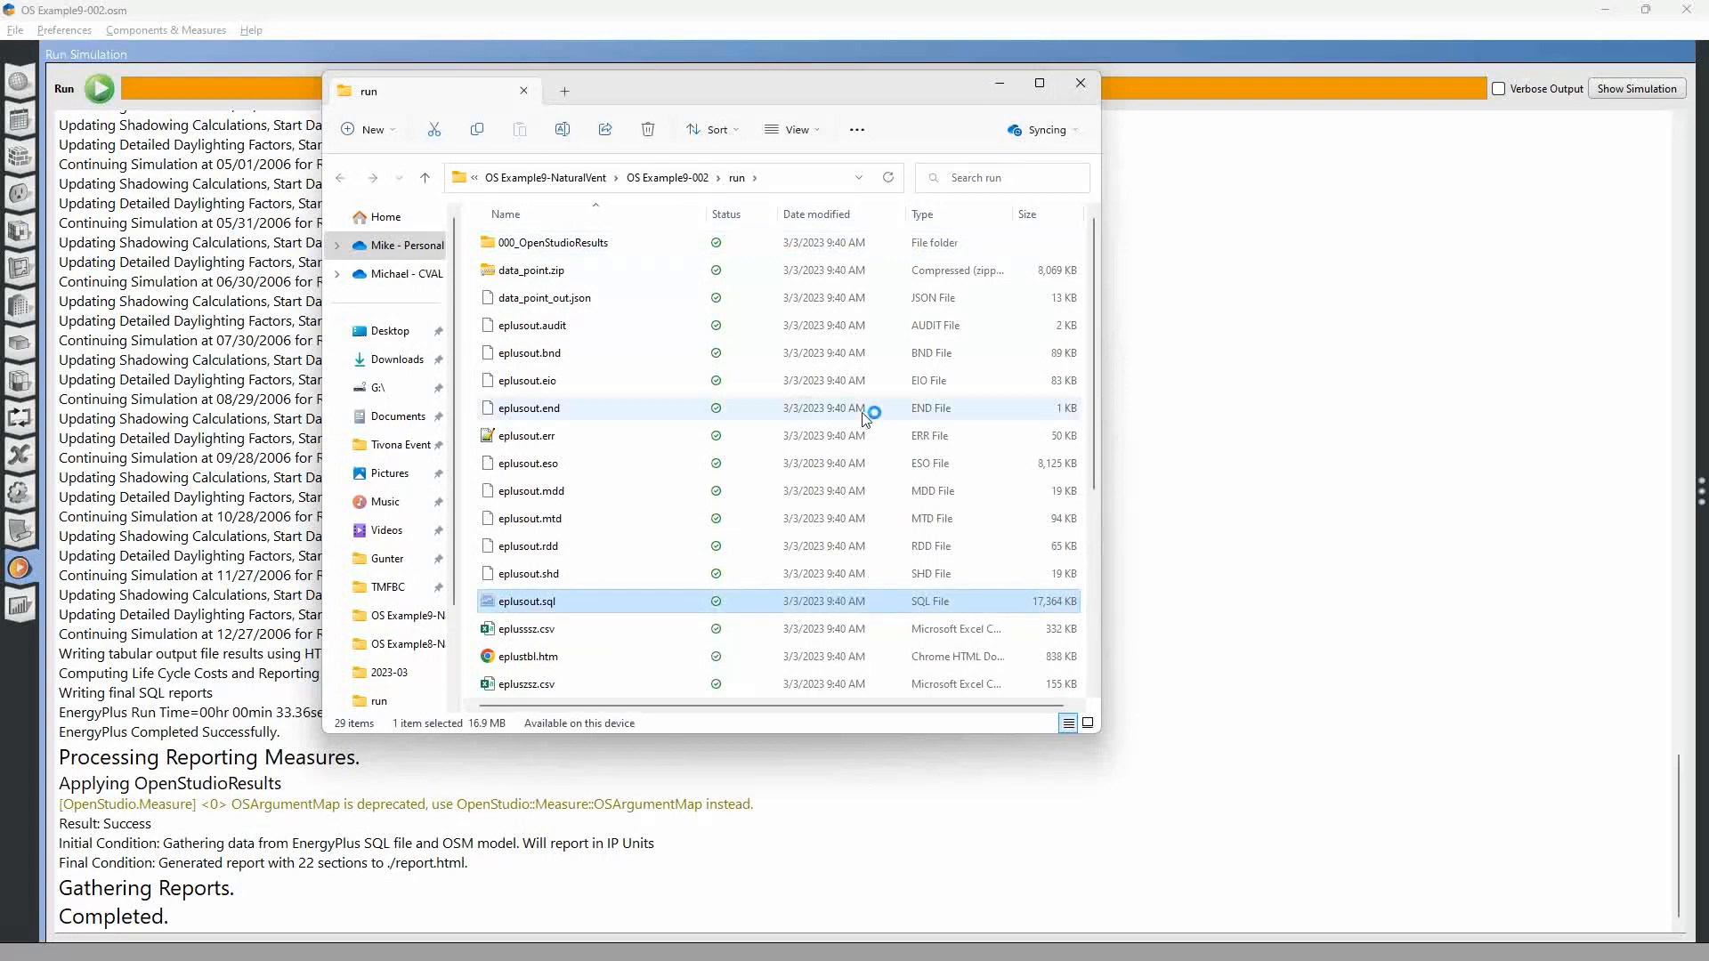
{"action": "left_click", "coordinate": [952, 484]}
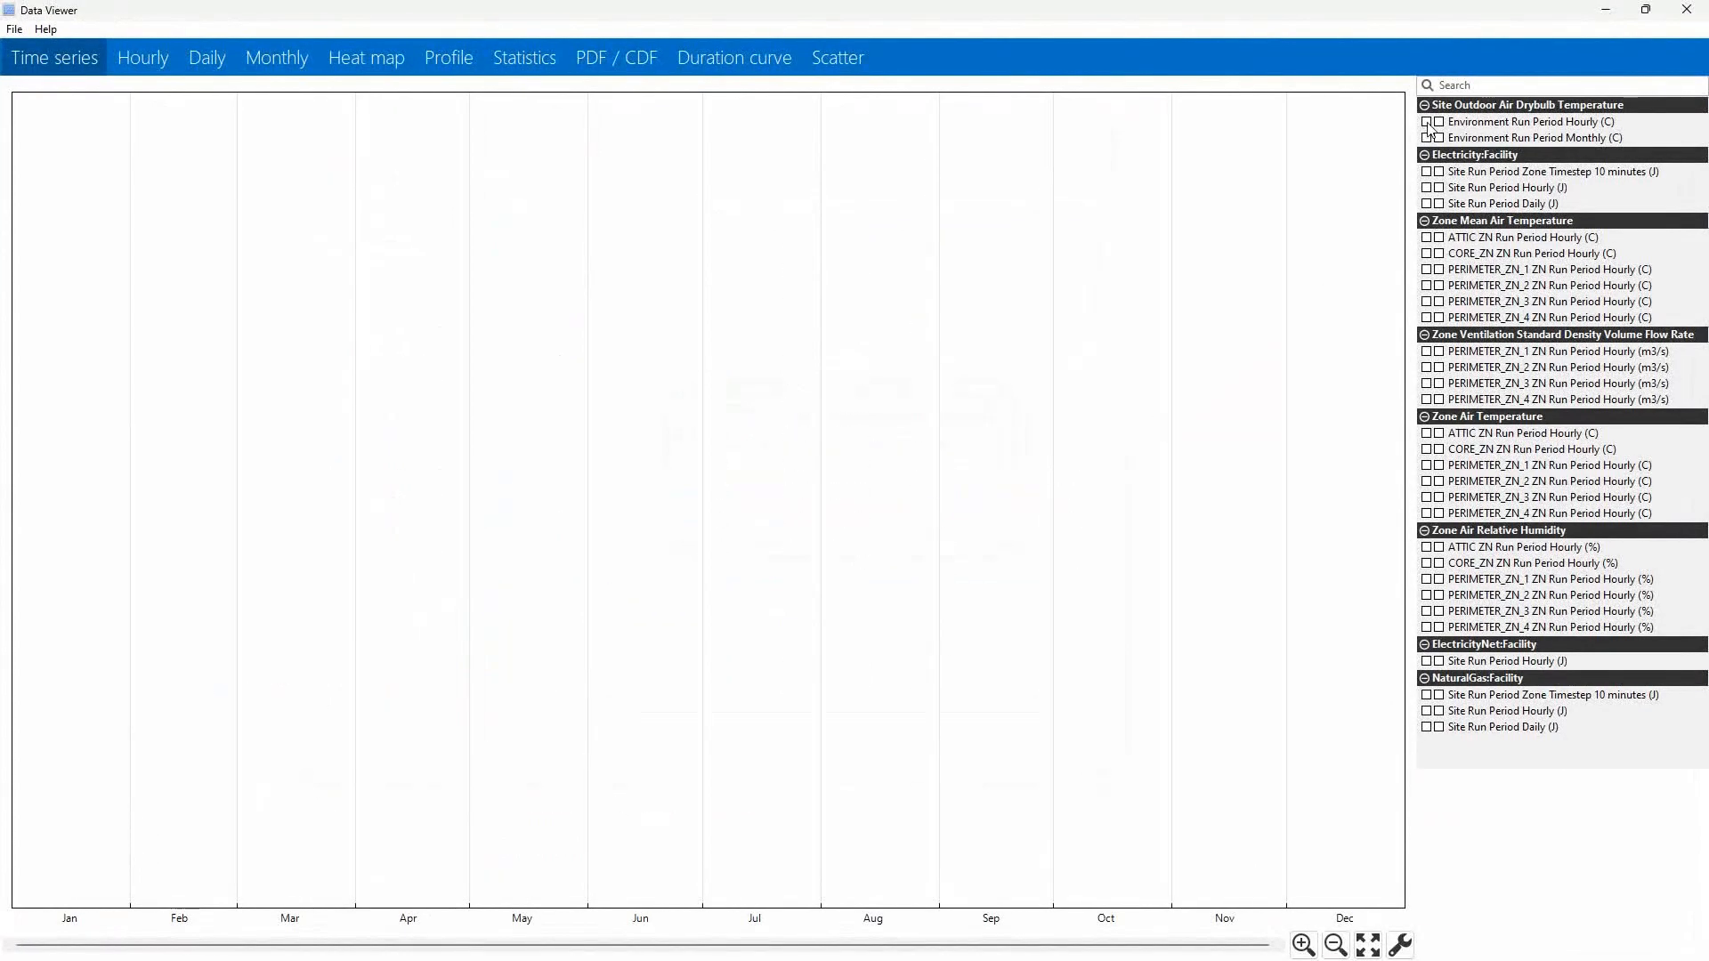
{"action": "left_click", "coordinate": [1427, 122]}
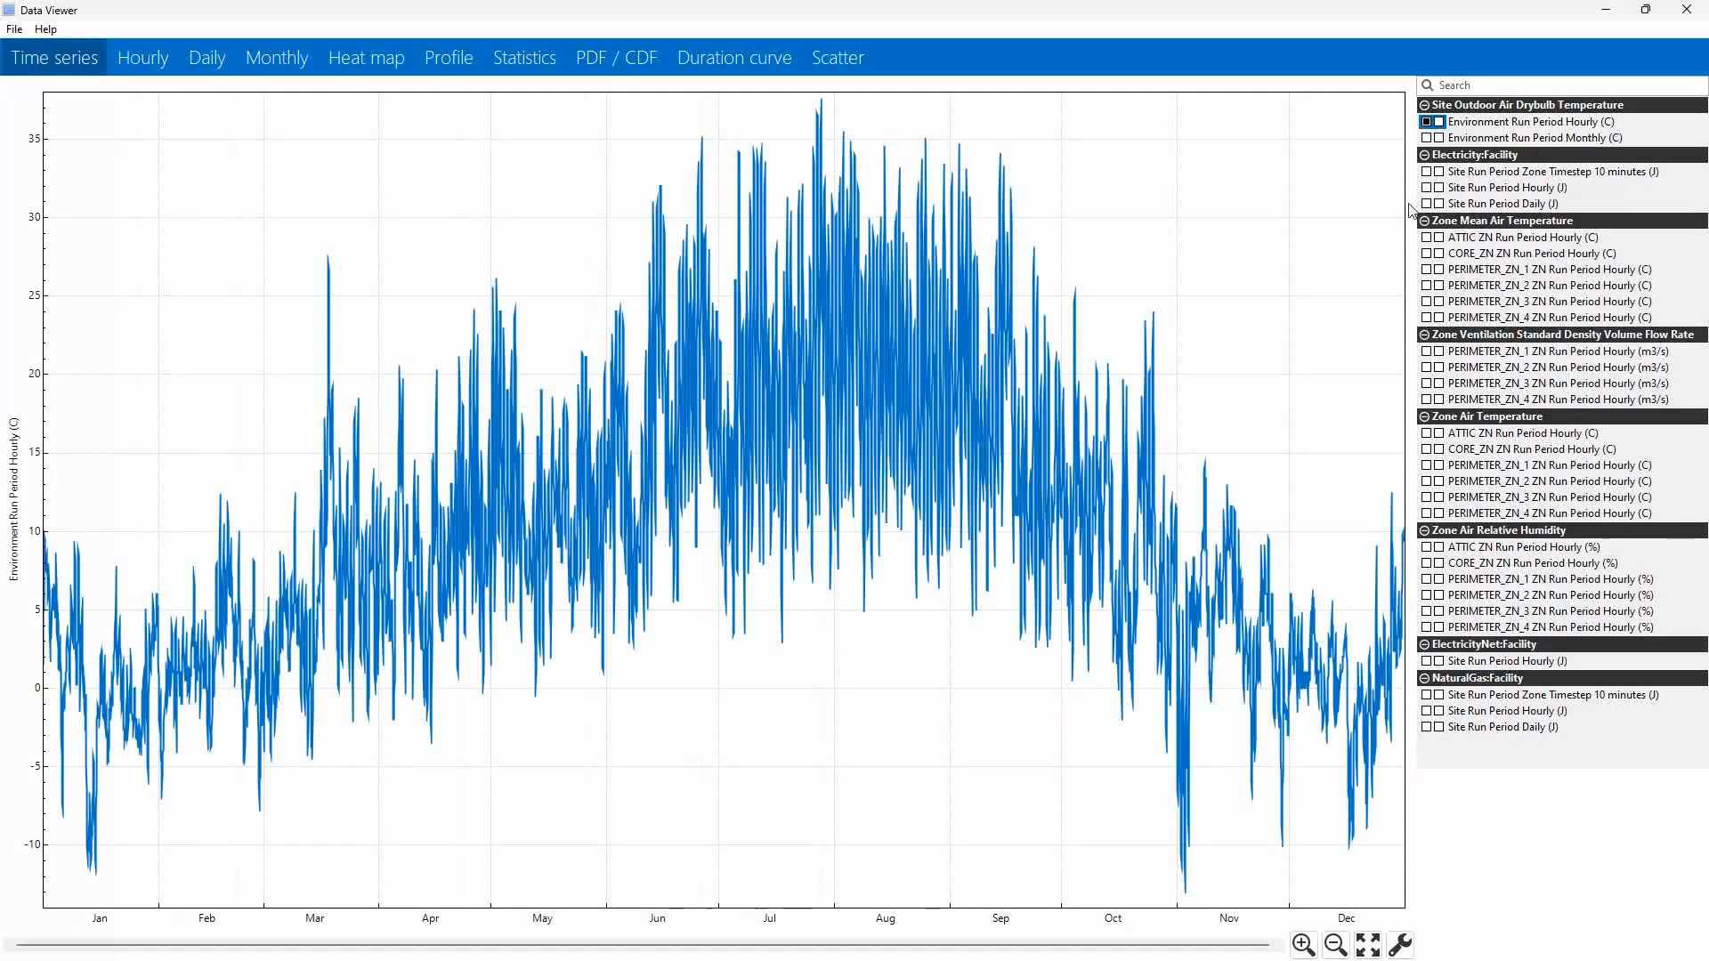
Add the hourly PERIMETER_ZN_1 zone mean air temperature and ventilation standard density volume flow rate to the time series plot.
{"action": "left_click", "coordinate": [1427, 271]}
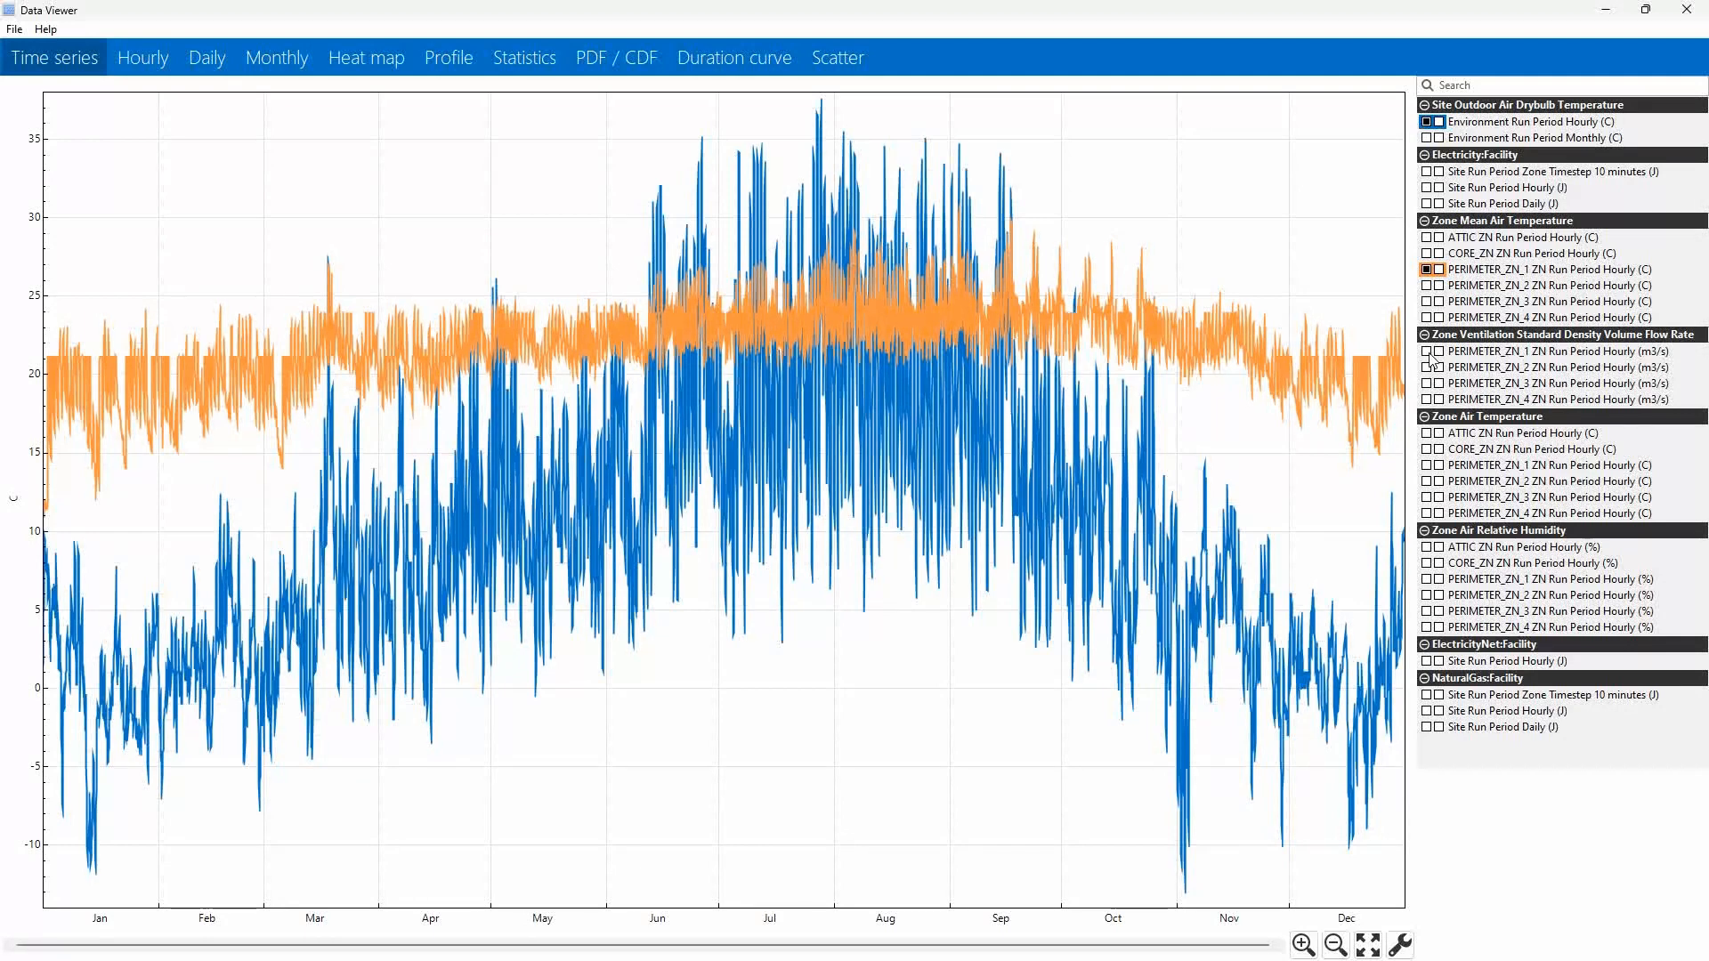
{"action": "left_click", "coordinate": [1427, 352]}
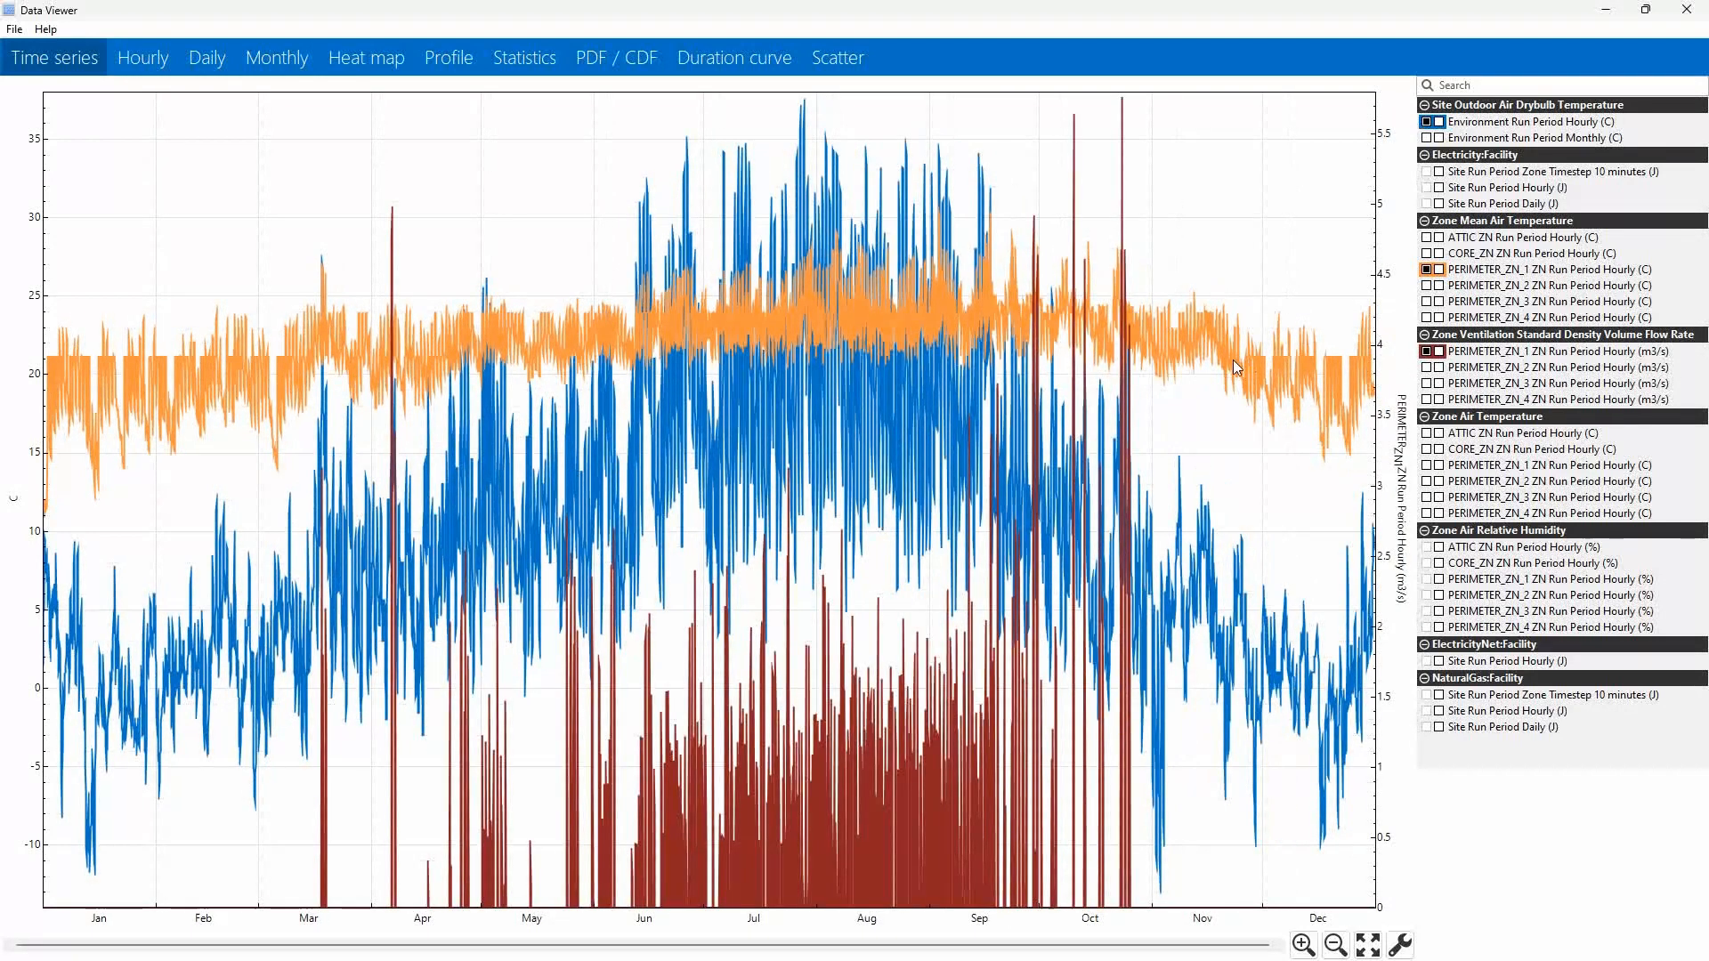
Switch to the OS Example8-001.osm model in OpenStudio and open eplusout.sql from its simulation run folder in Data Viewer.
{"action": "key", "text": "alt+Tab"}
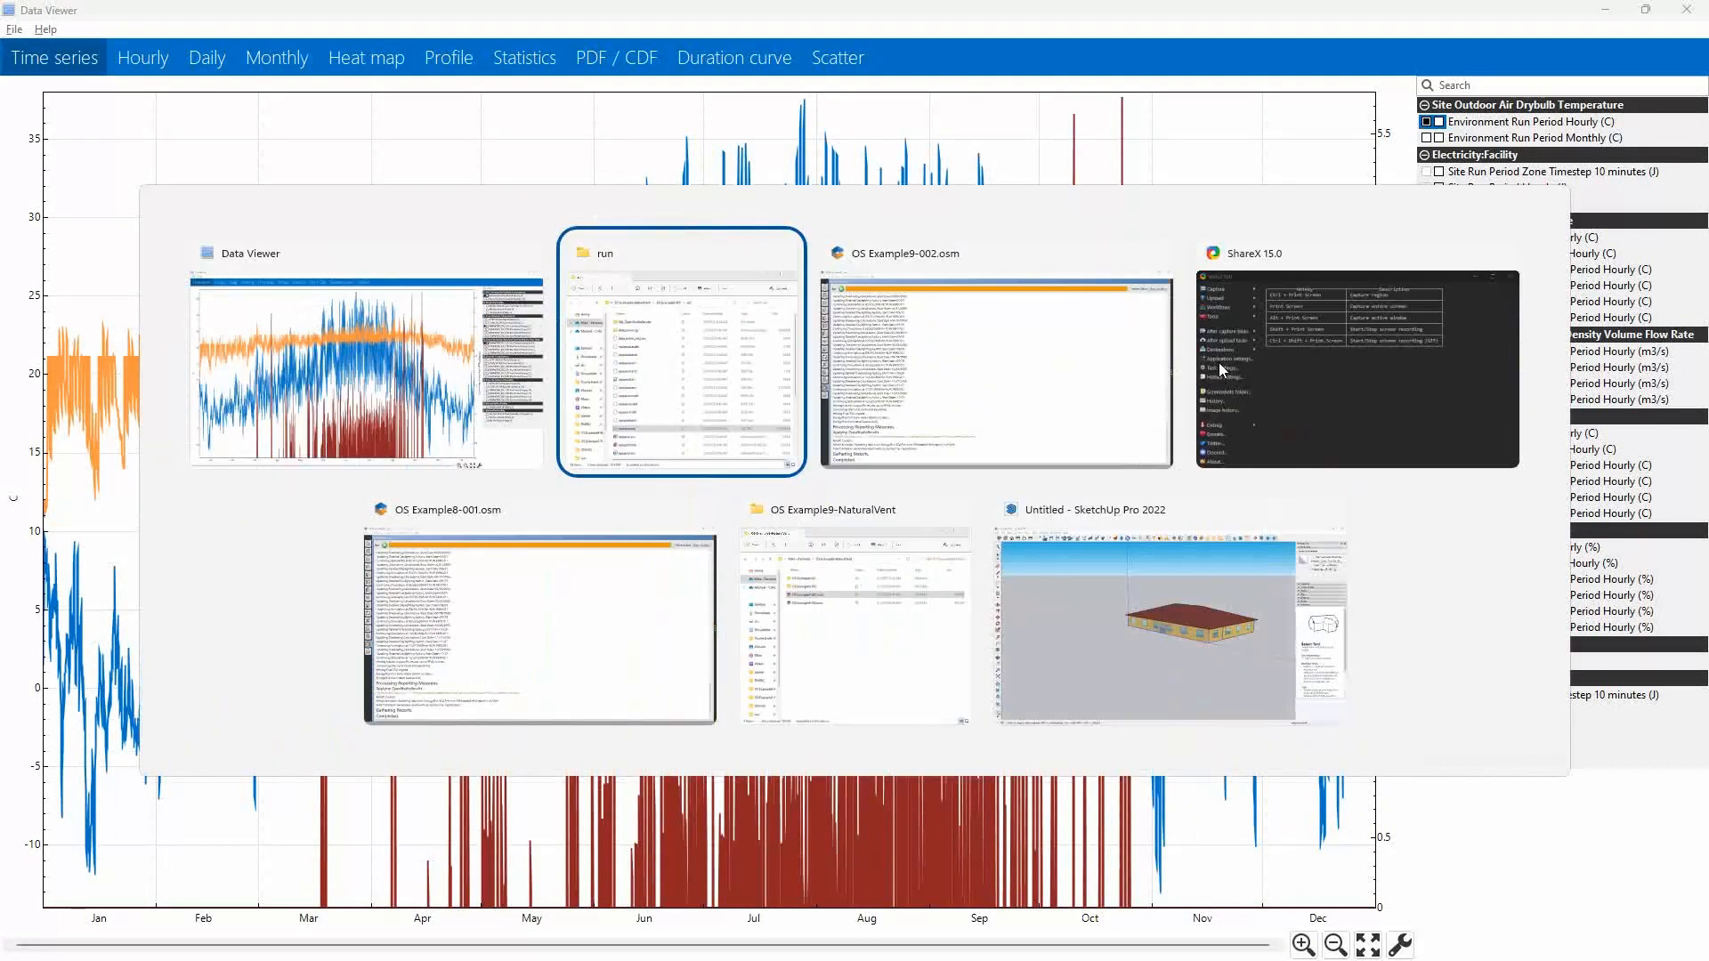
{"action": "key", "text": "alt+Tab"}
{"action": "key", "text": "alt+Tab"}
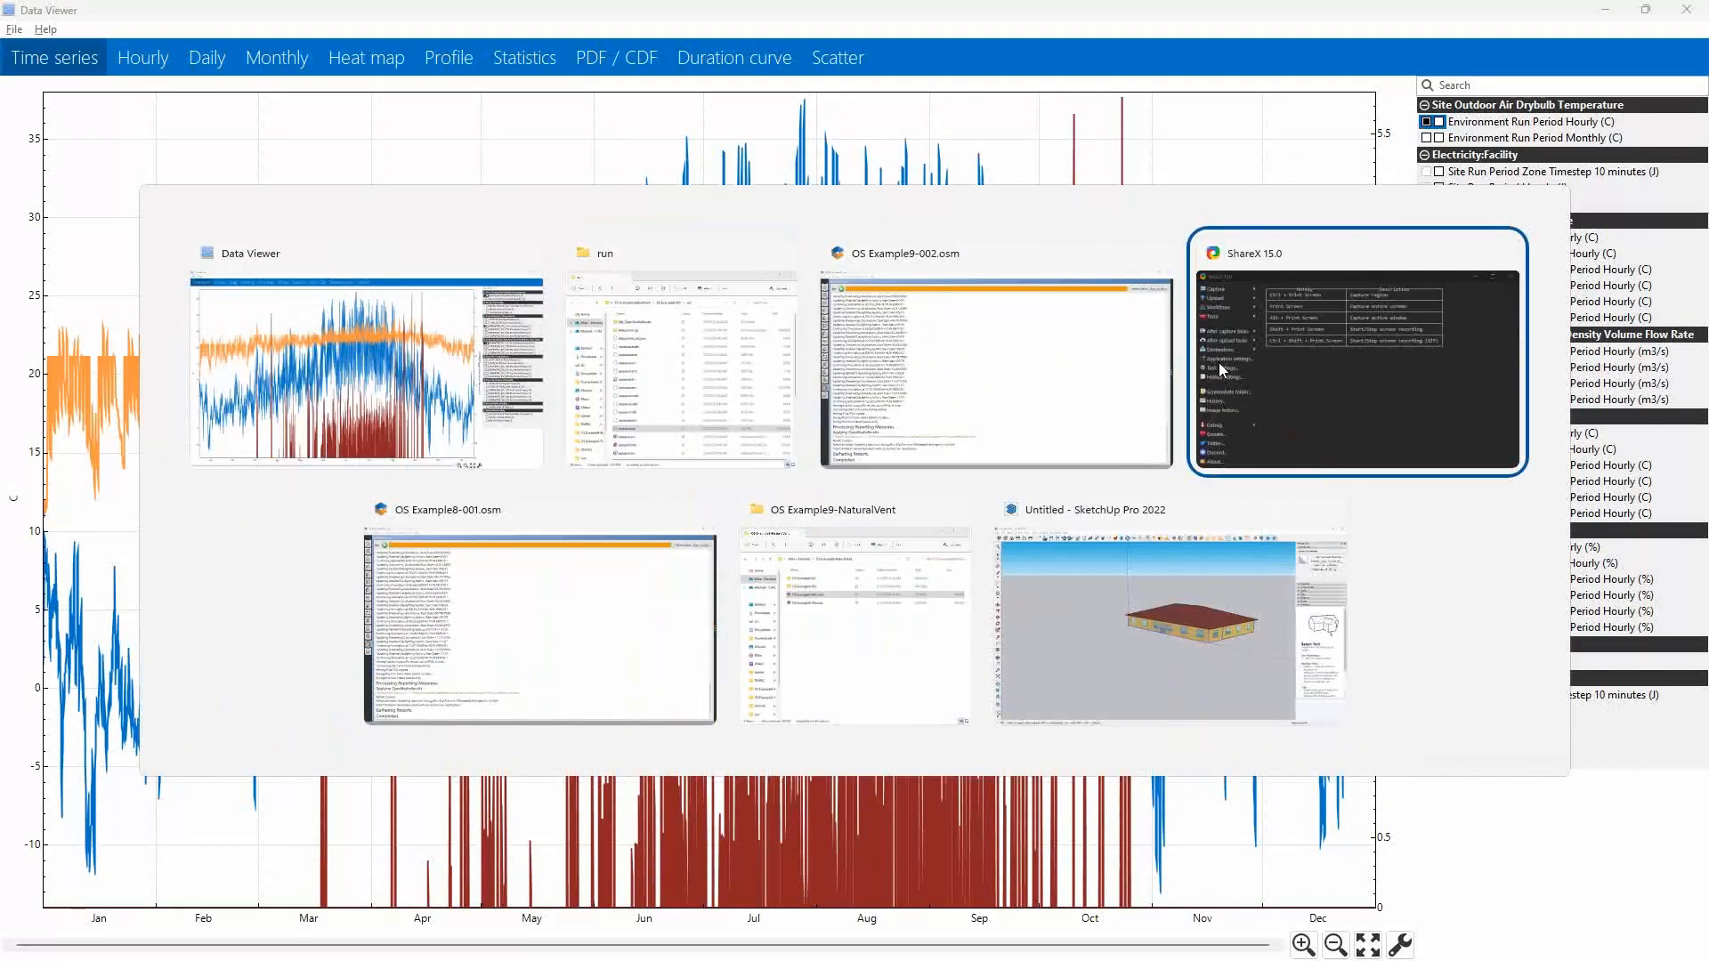
{"action": "key", "text": "alt+Tab"}
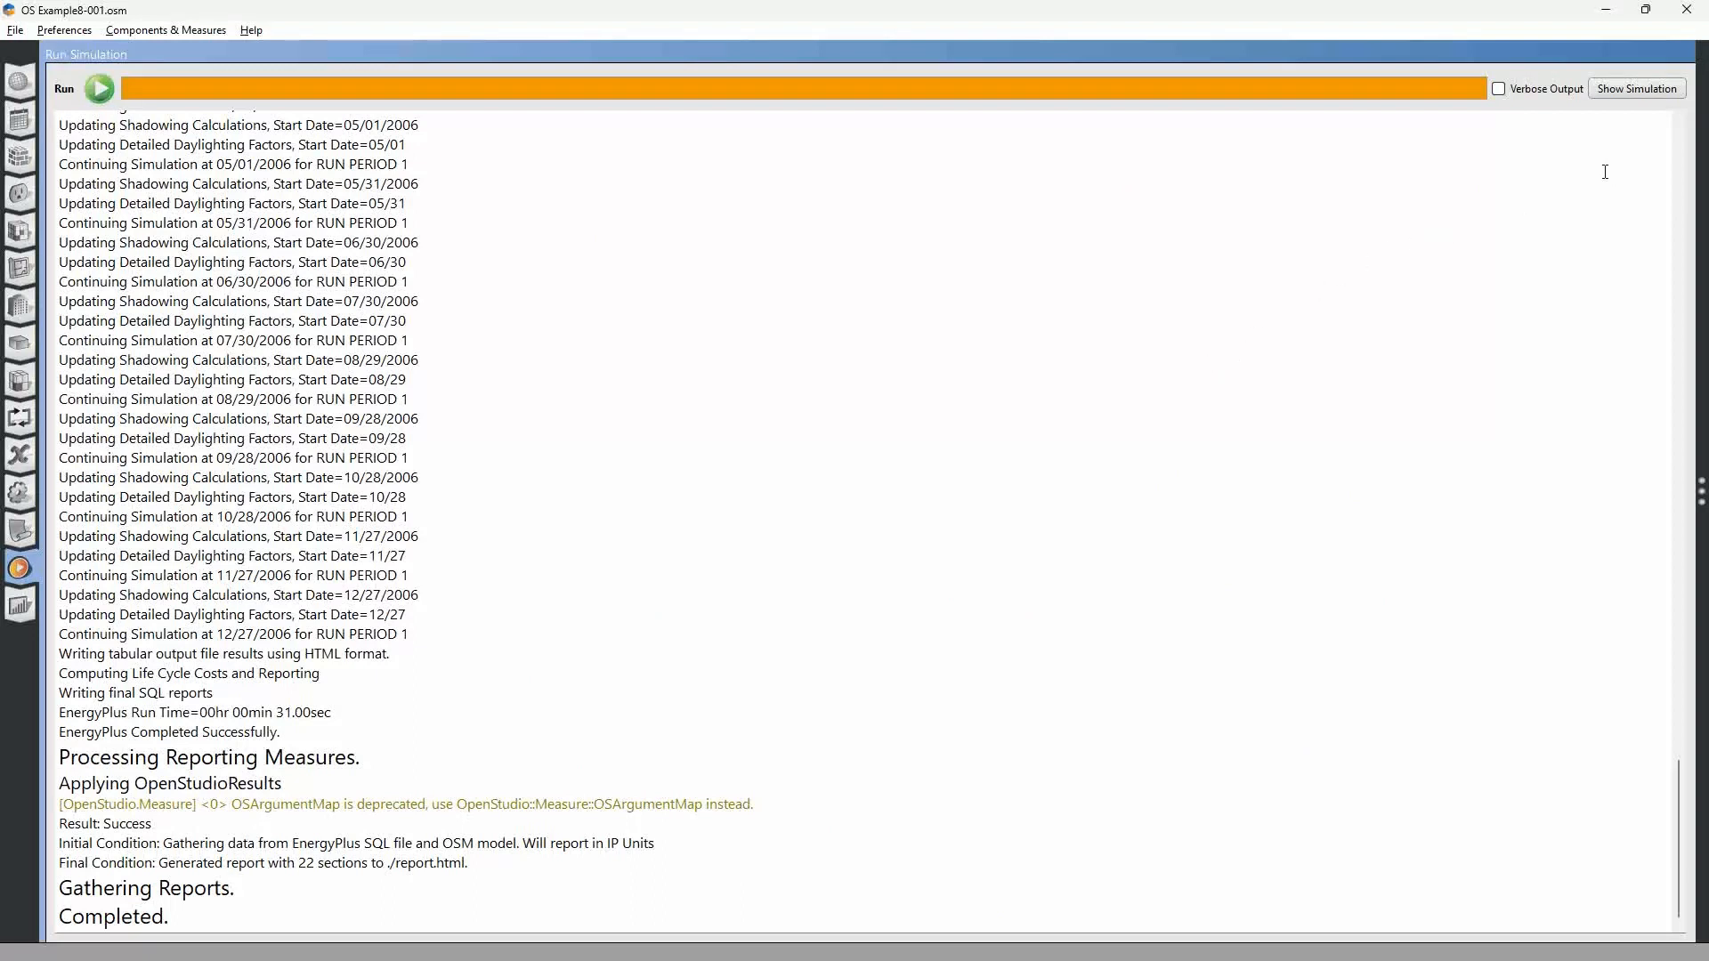
{"action": "left_click", "coordinate": [1617, 91]}
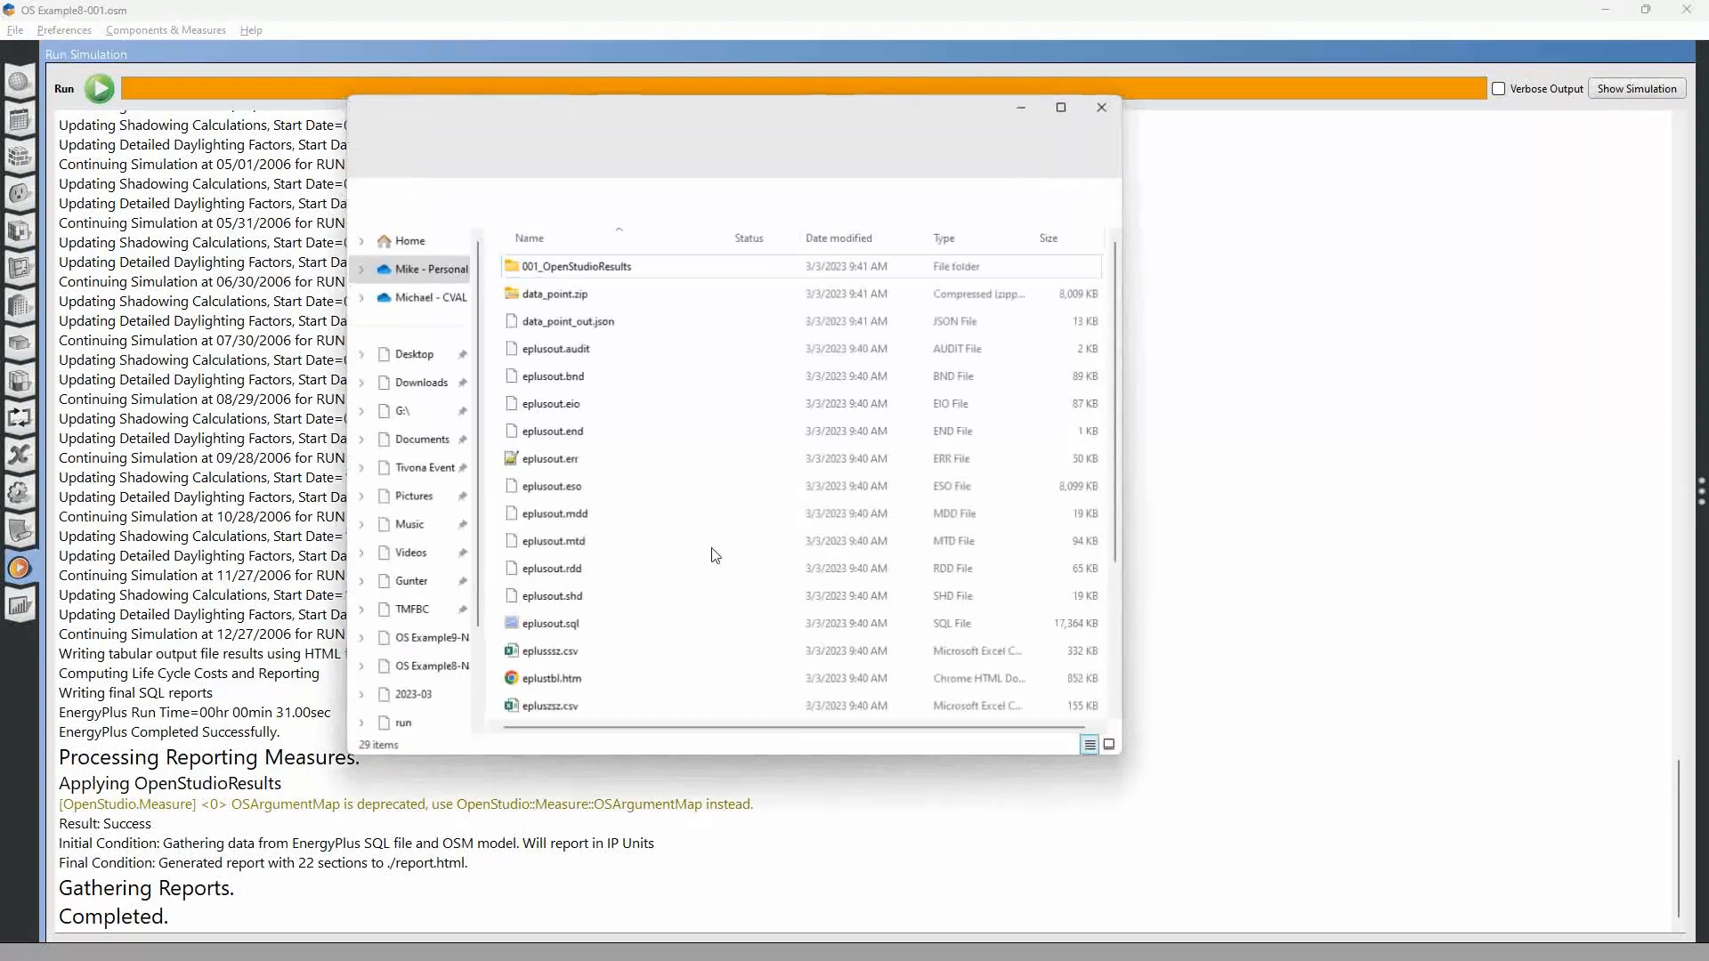
{"action": "left_click", "coordinate": [552, 624]}
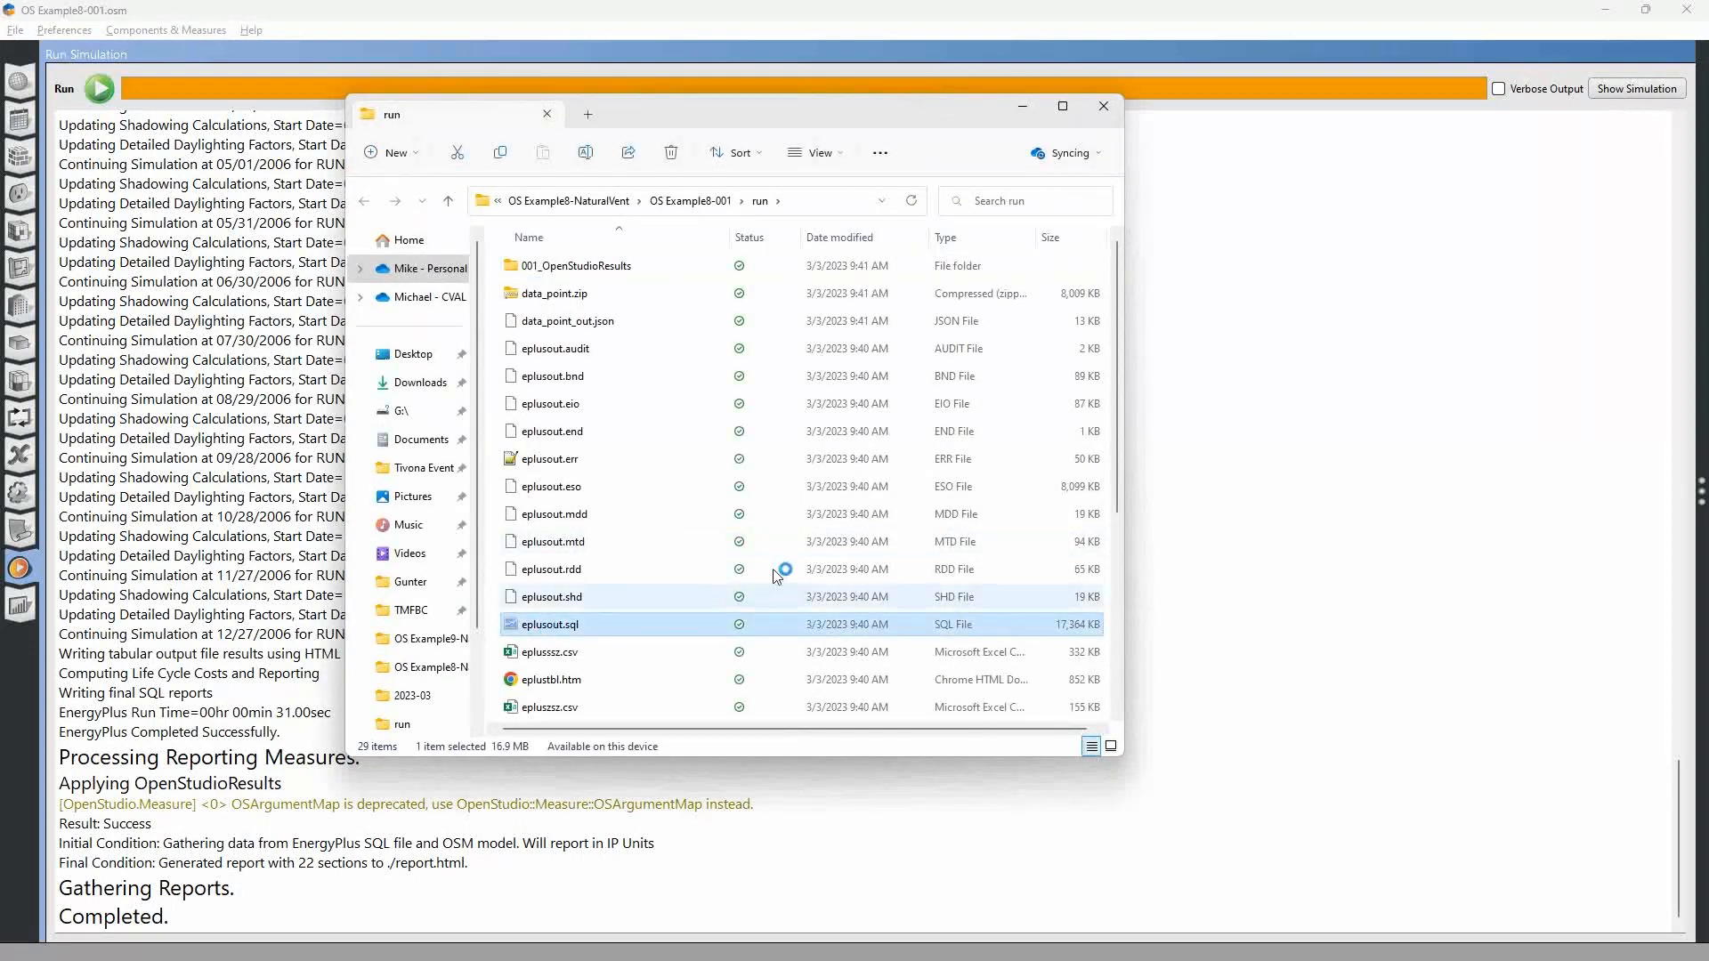
{"action": "left_click", "coordinate": [961, 488]}
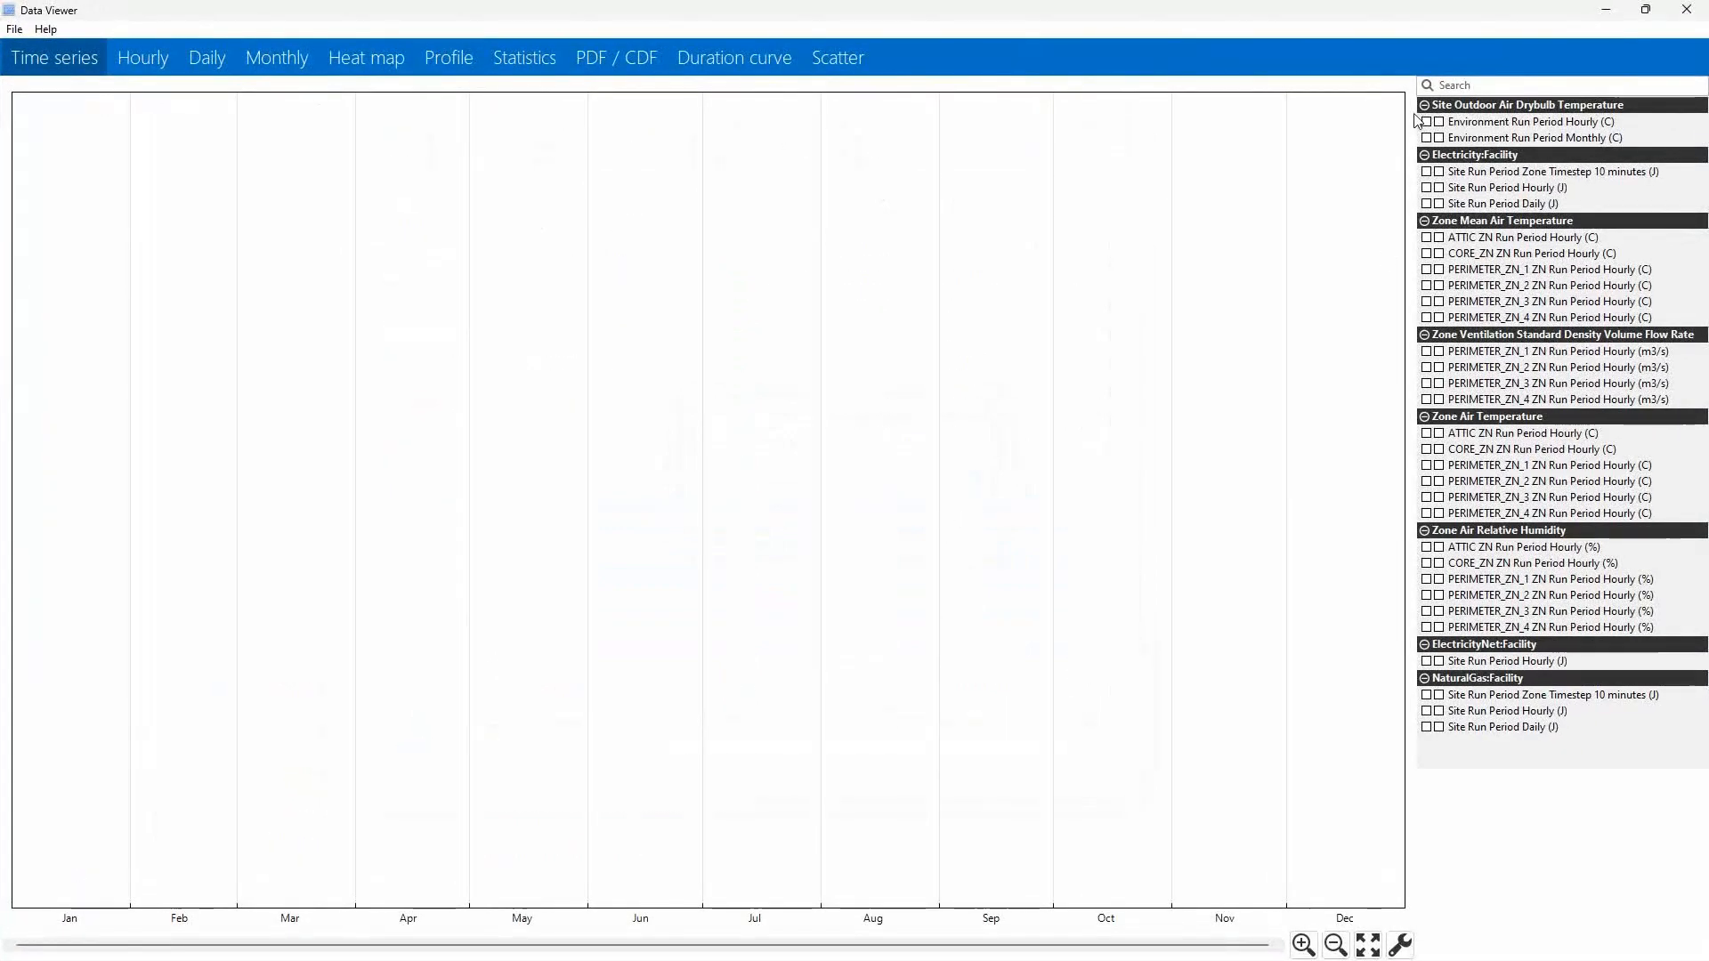
Plot the Example8 hourly site outdoor air drybulb temperature with PERIMETER_ZN_1's hourly mean air temperature and ventilation standard density volume flow rate.
{"action": "left_click", "coordinate": [1427, 122]}
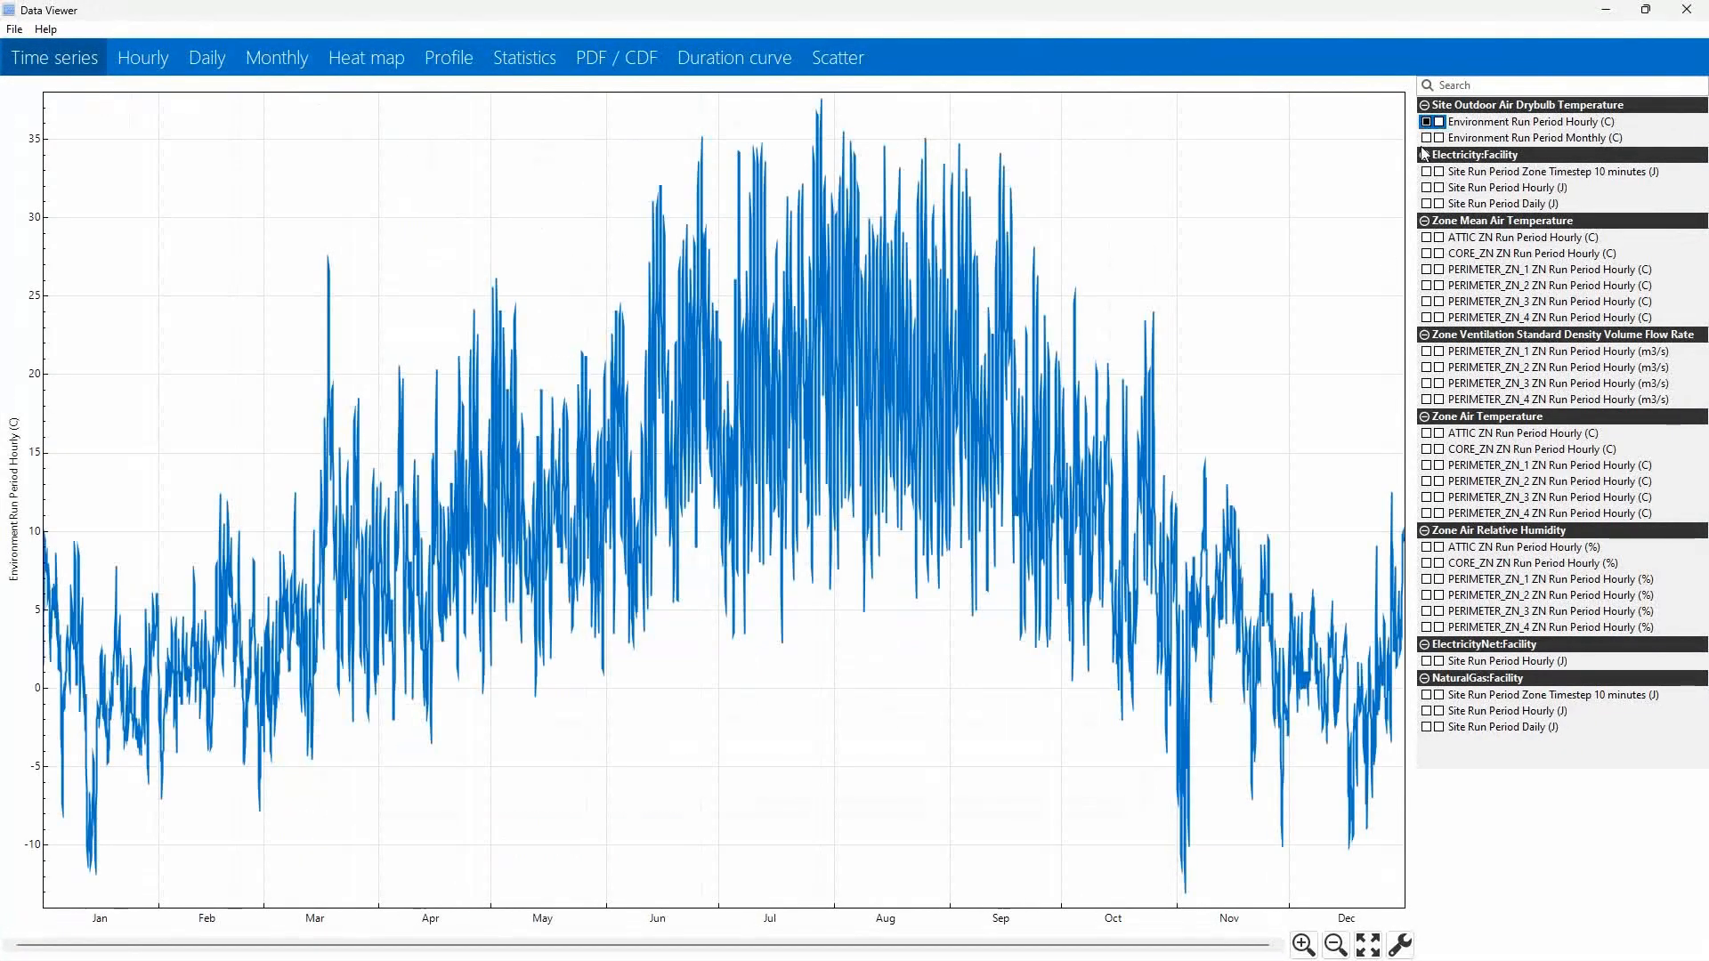
{"action": "left_click", "coordinate": [1427, 269]}
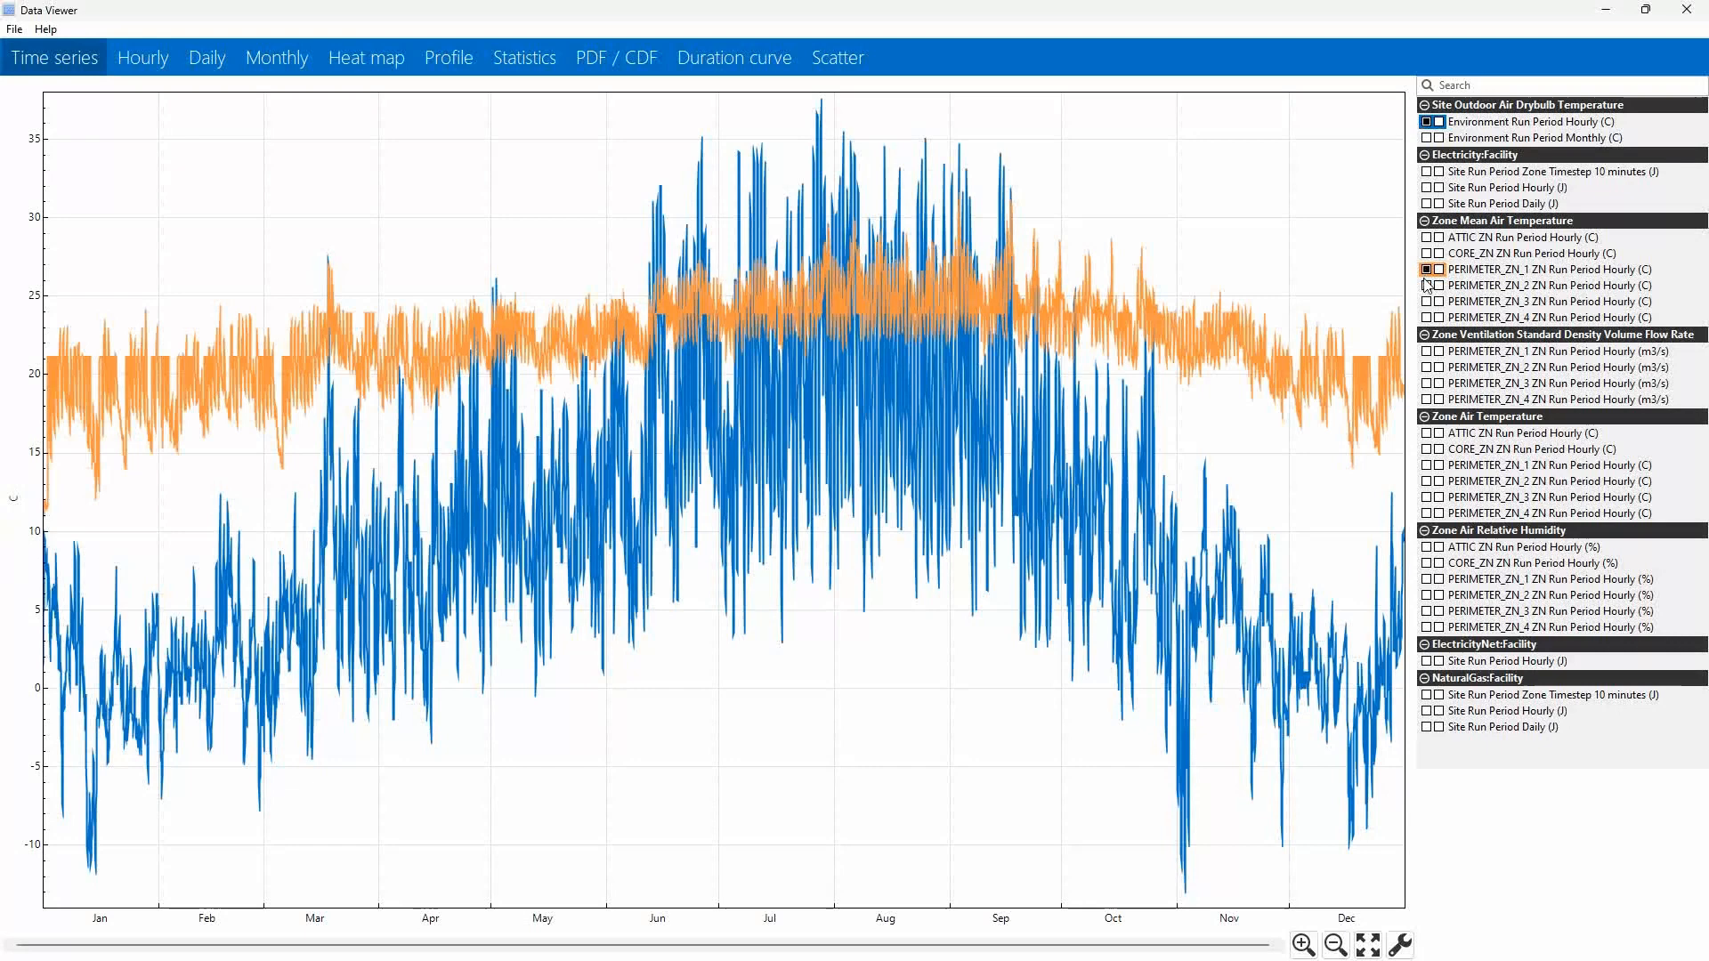
{"action": "left_click", "coordinate": [1427, 351]}
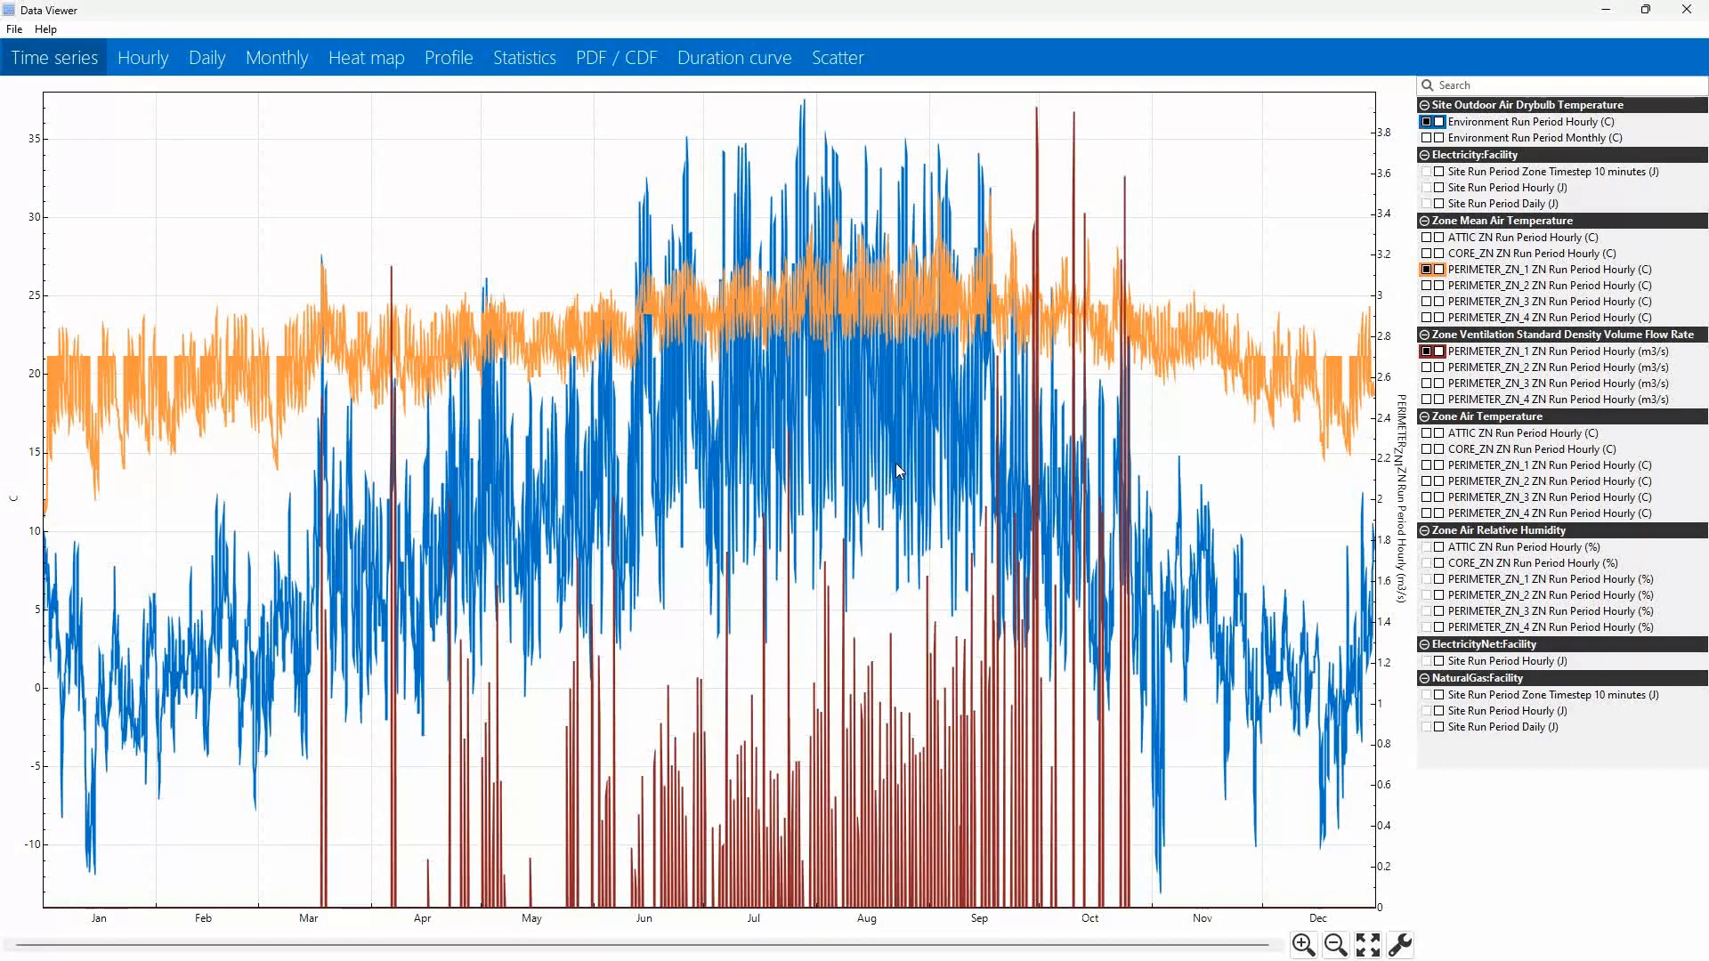
Compare the PERIMETER_ZN_1 temperature and ventilation flow plots of the Example8 and Example9 simulations by alternating between the two Data Viewer windows.
{"action": "key", "text": "alt+Tab"}
{"action": "key", "text": "alt+Tab"}
{"action": "key", "text": "alt+Tab"}
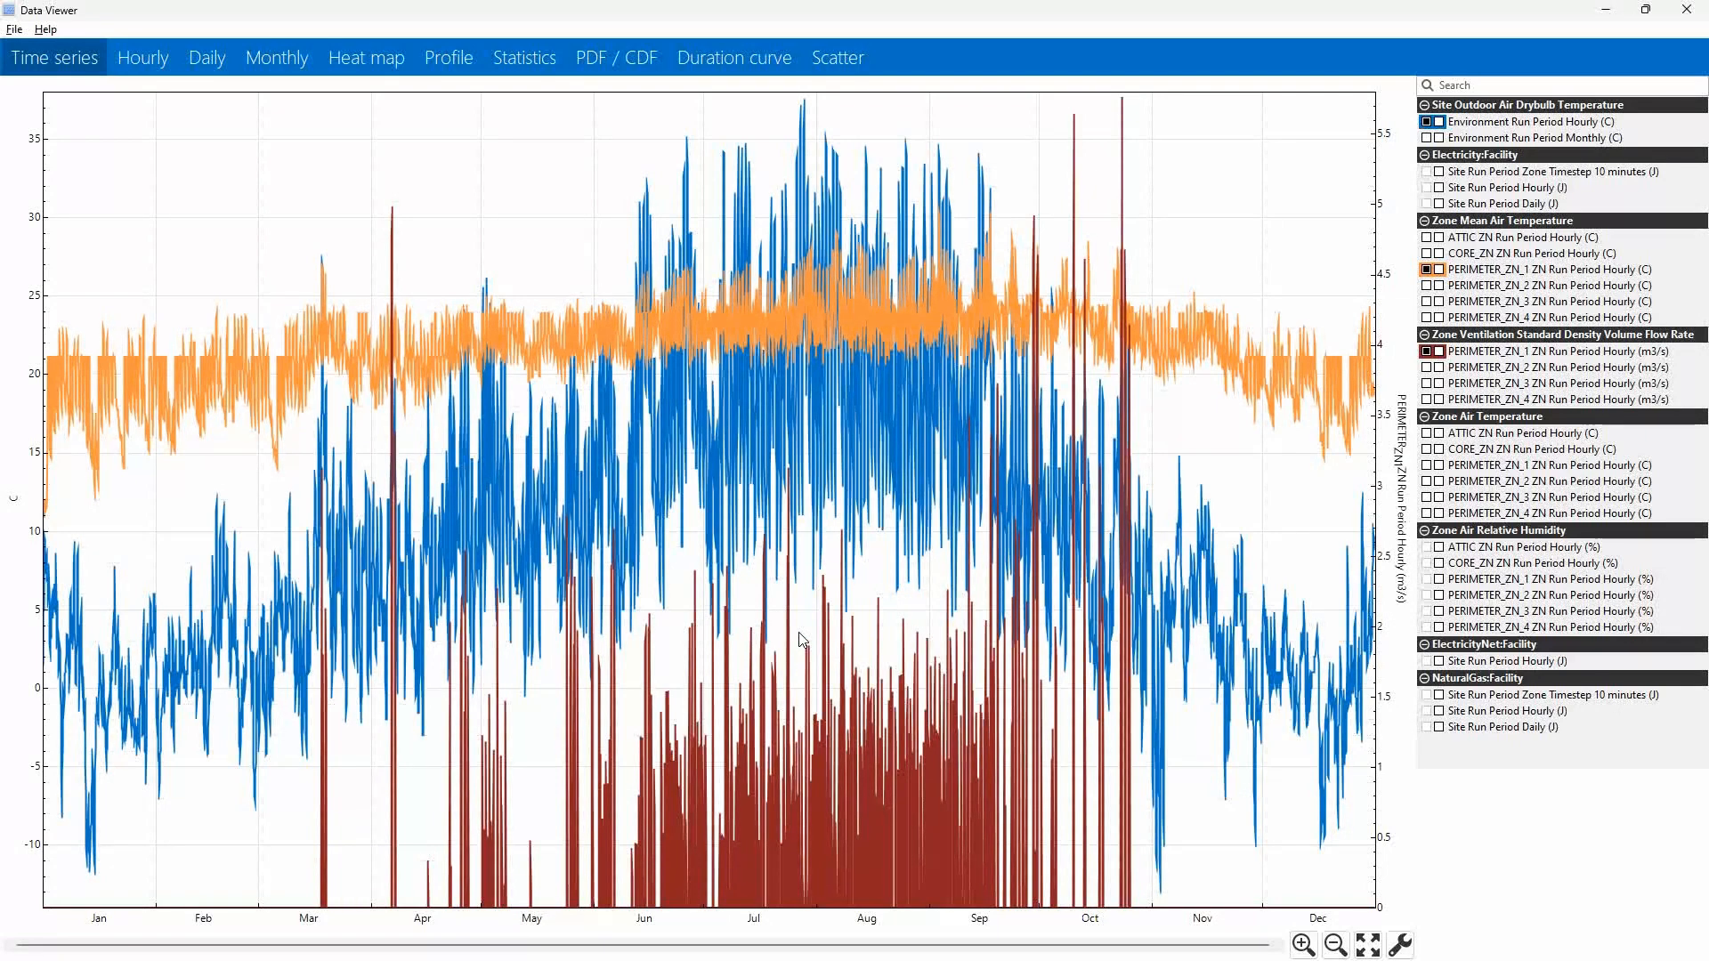
{"action": "key", "text": "alt+Tab"}
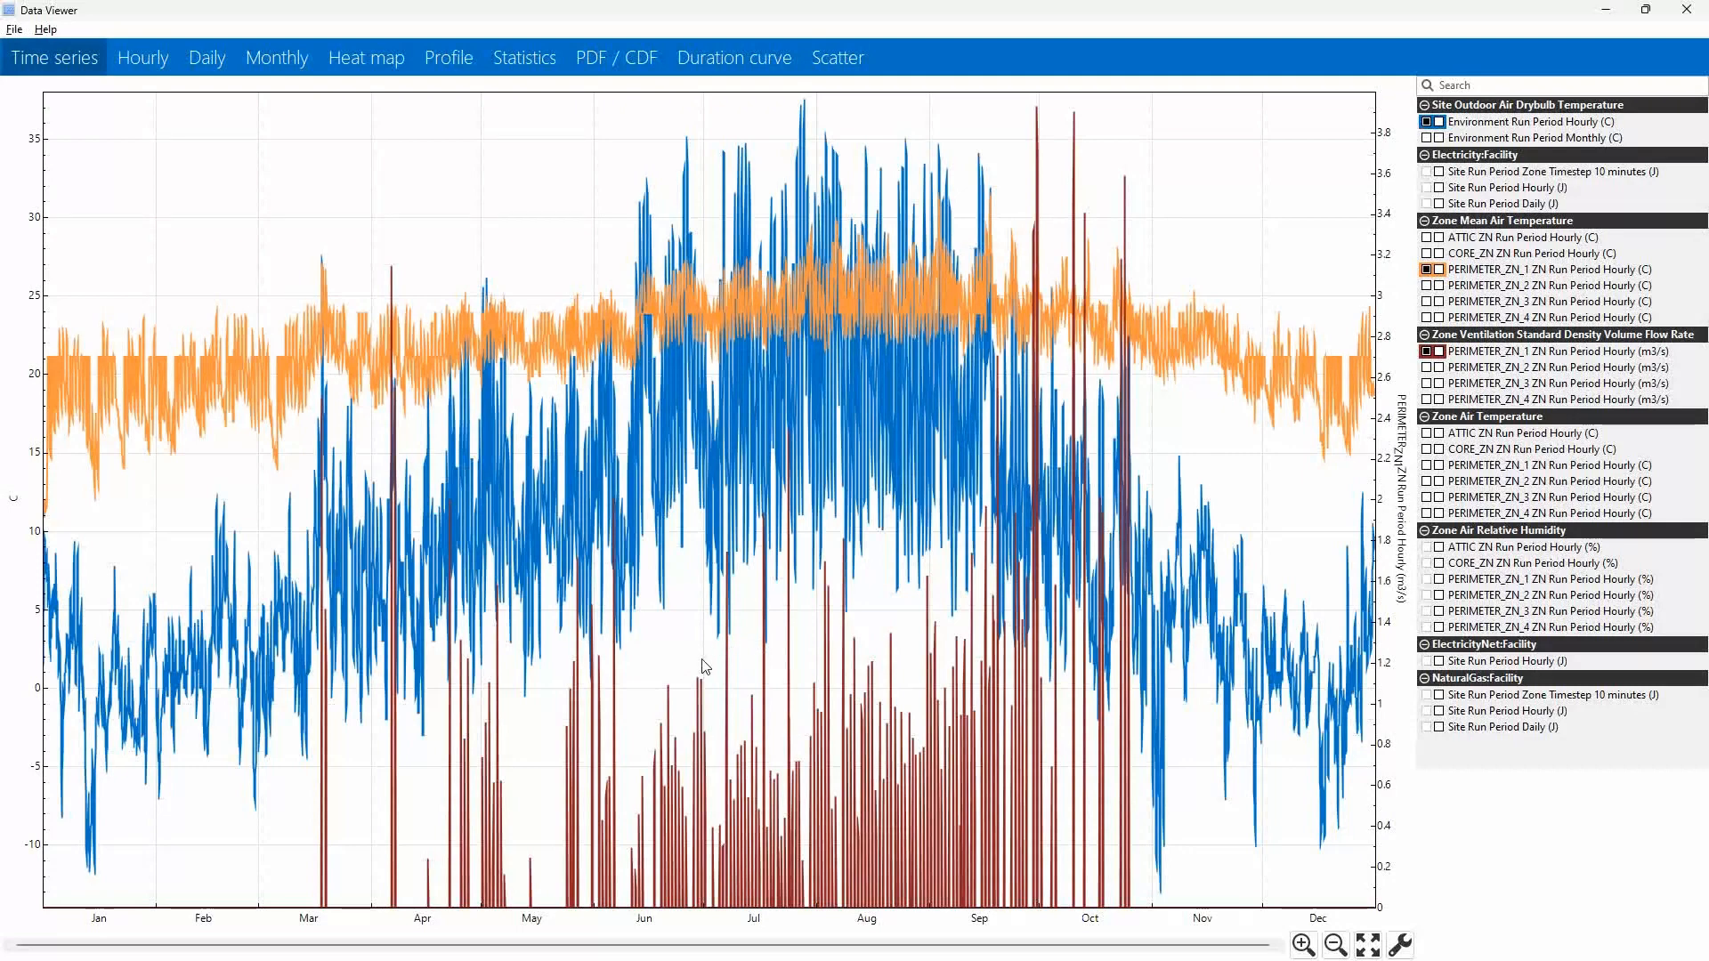
{"action": "key", "text": "alt+Tab"}
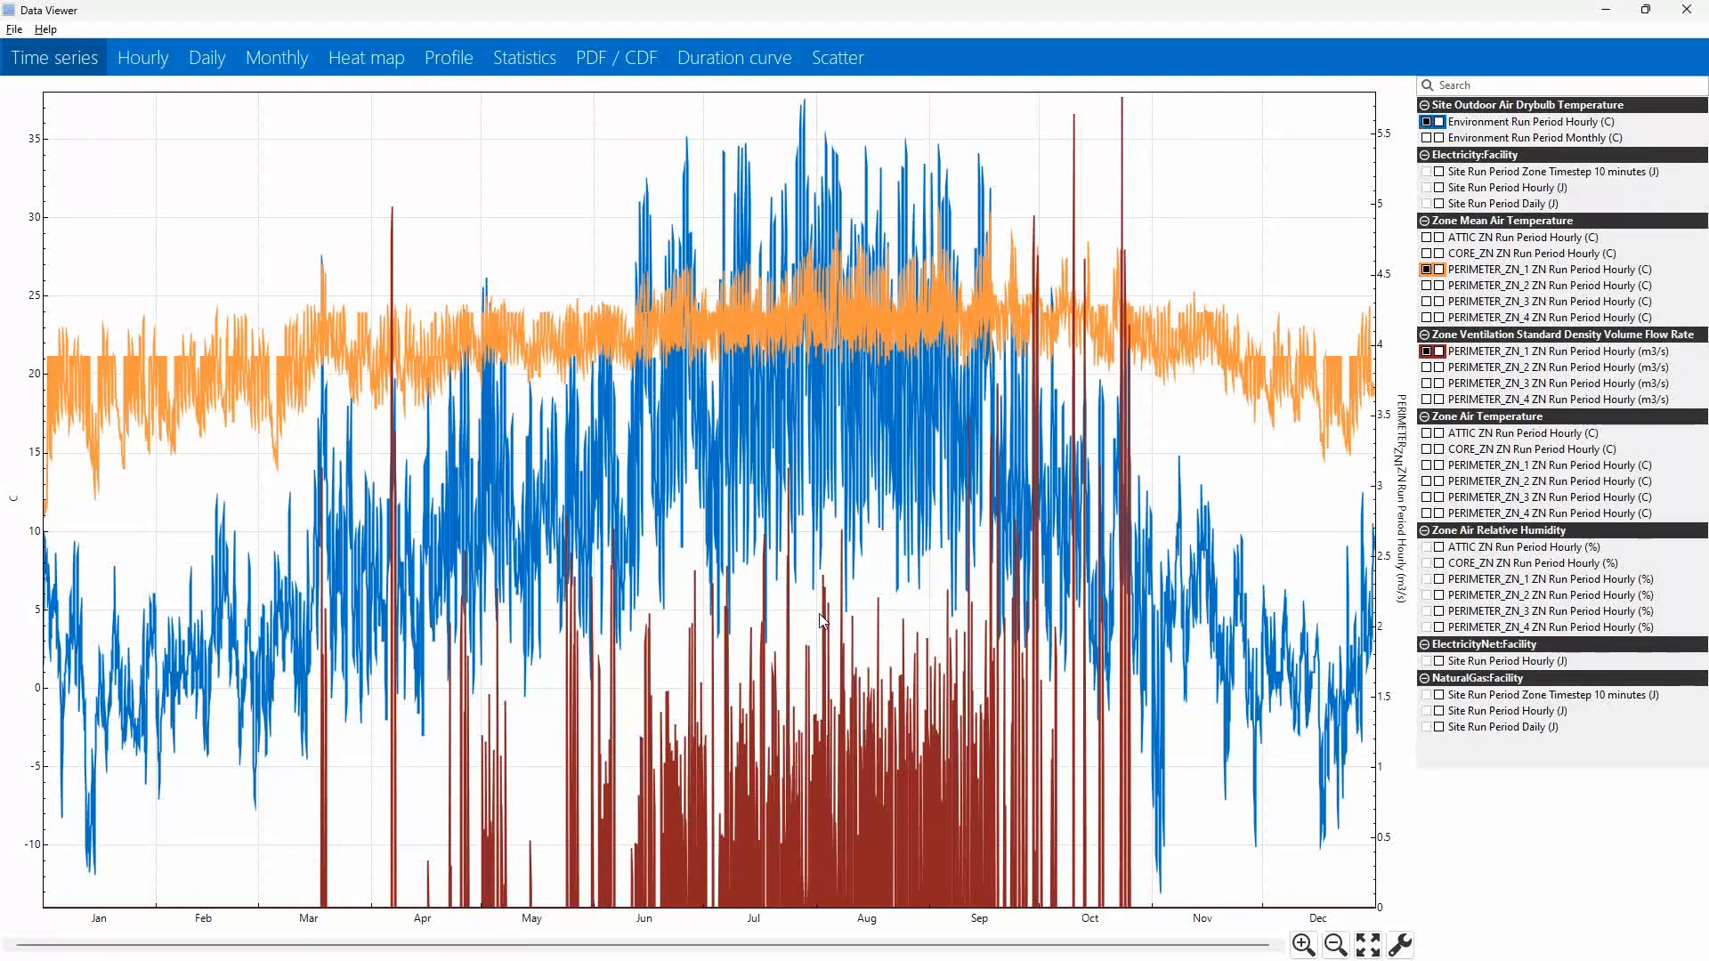
{"action": "key", "text": "alt+Tab"}
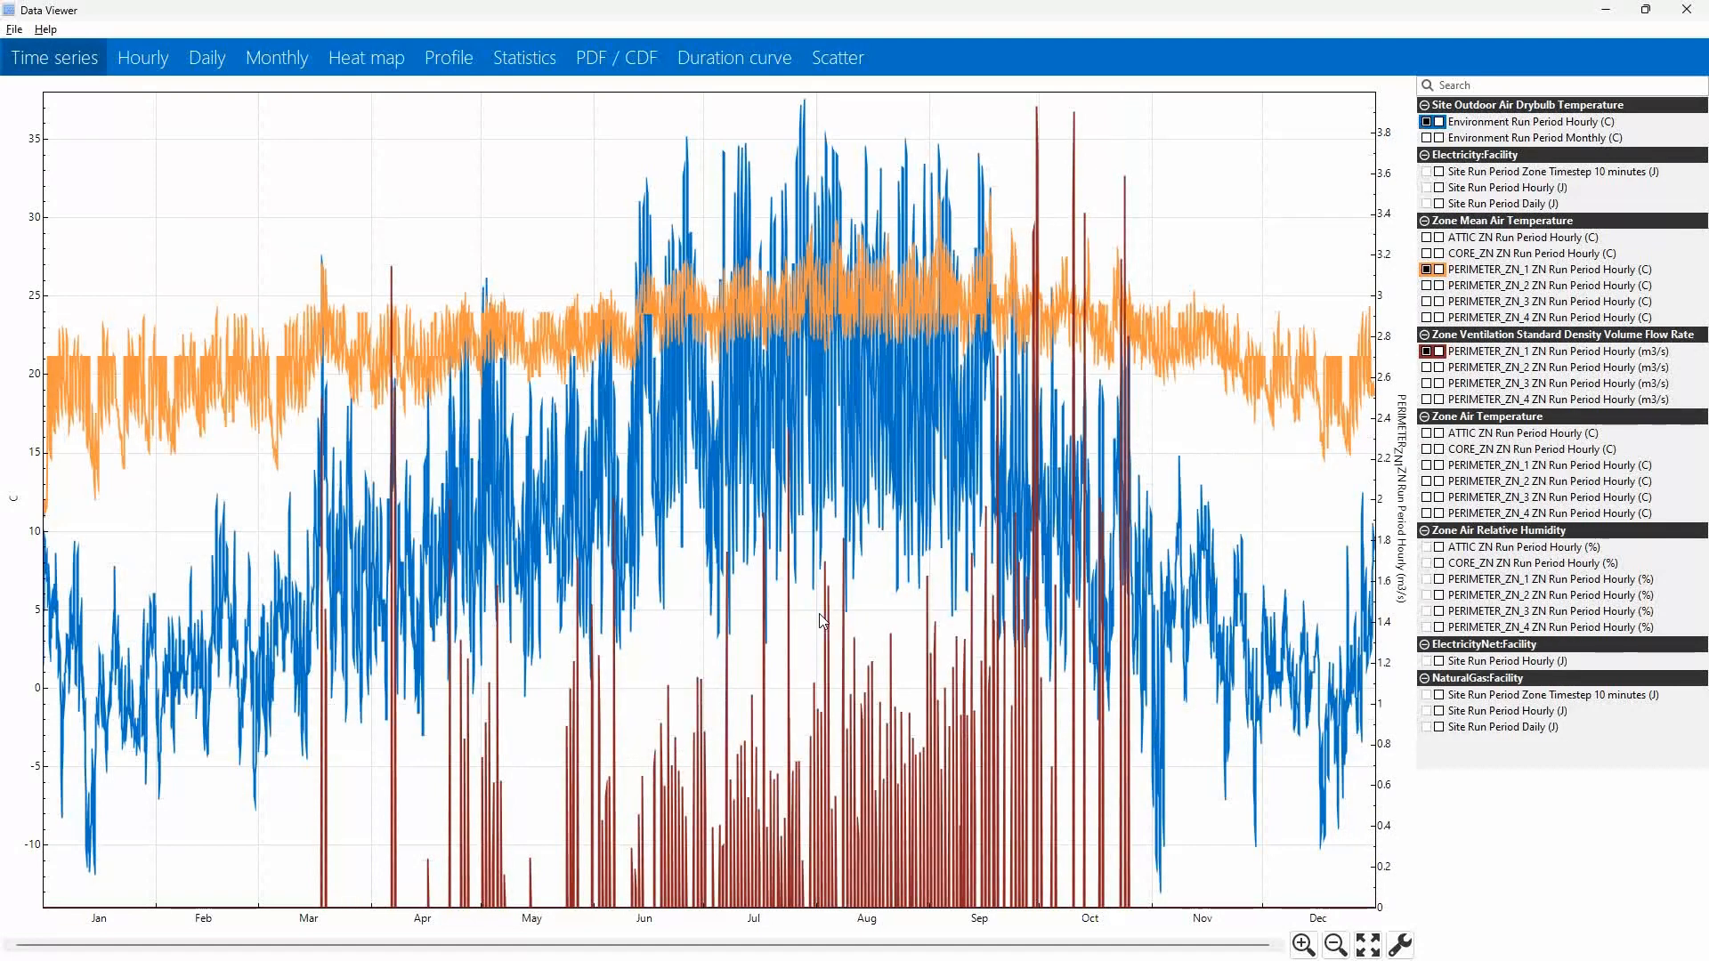